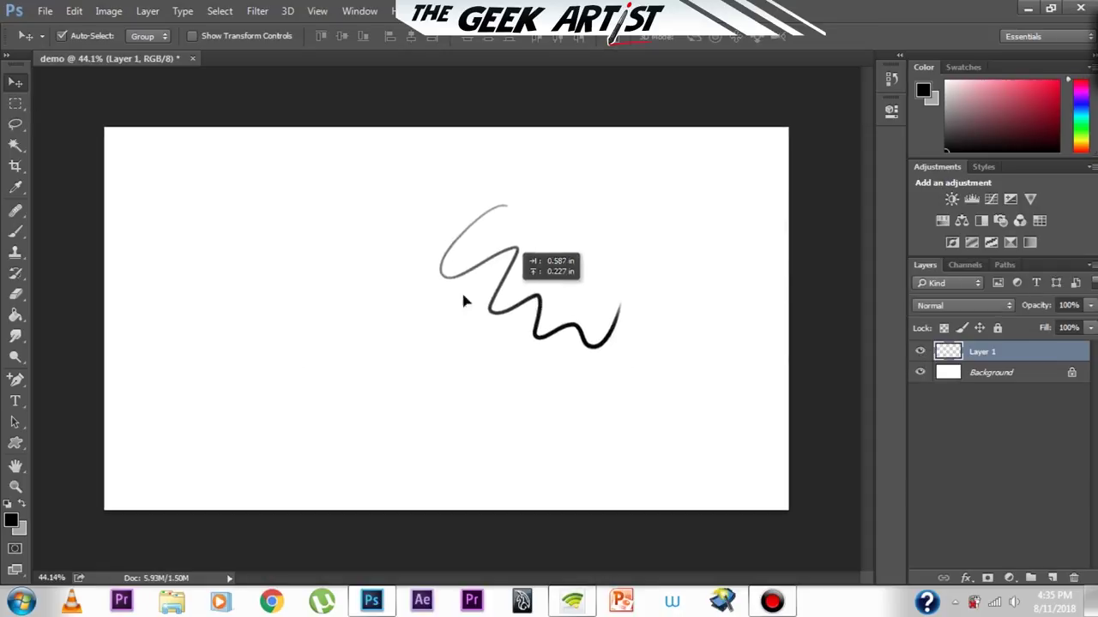
- Reposition the brush stroke on Layer 1, and move the lassoed search icon in the app screenshot
left_click_drag(460, 296, 428, 261)
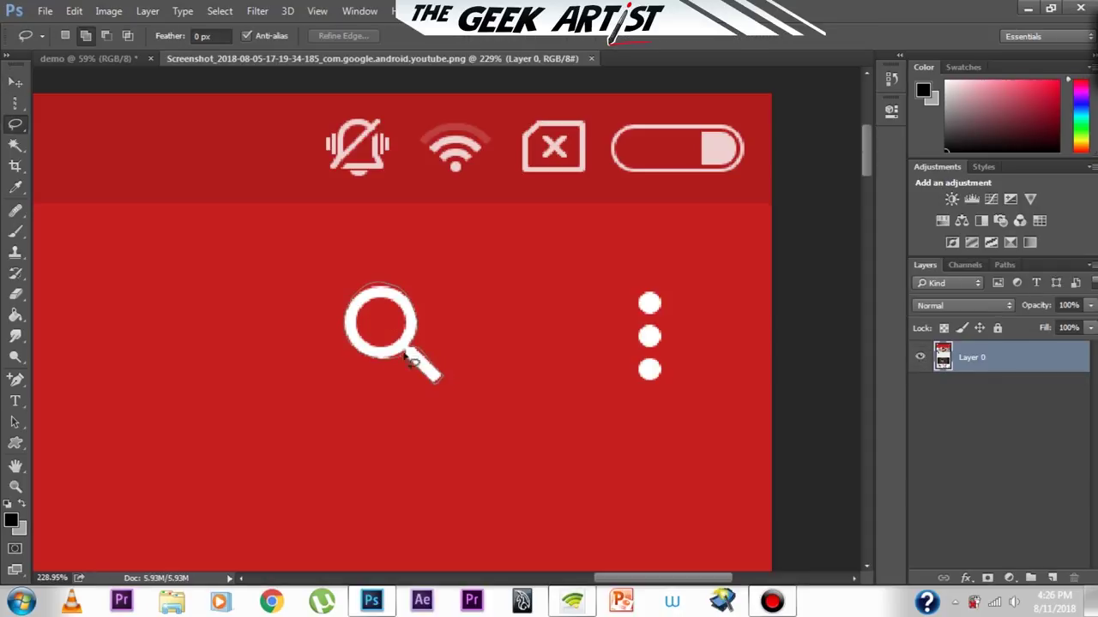
key("v")
left_click_drag(408, 330, 536, 292)
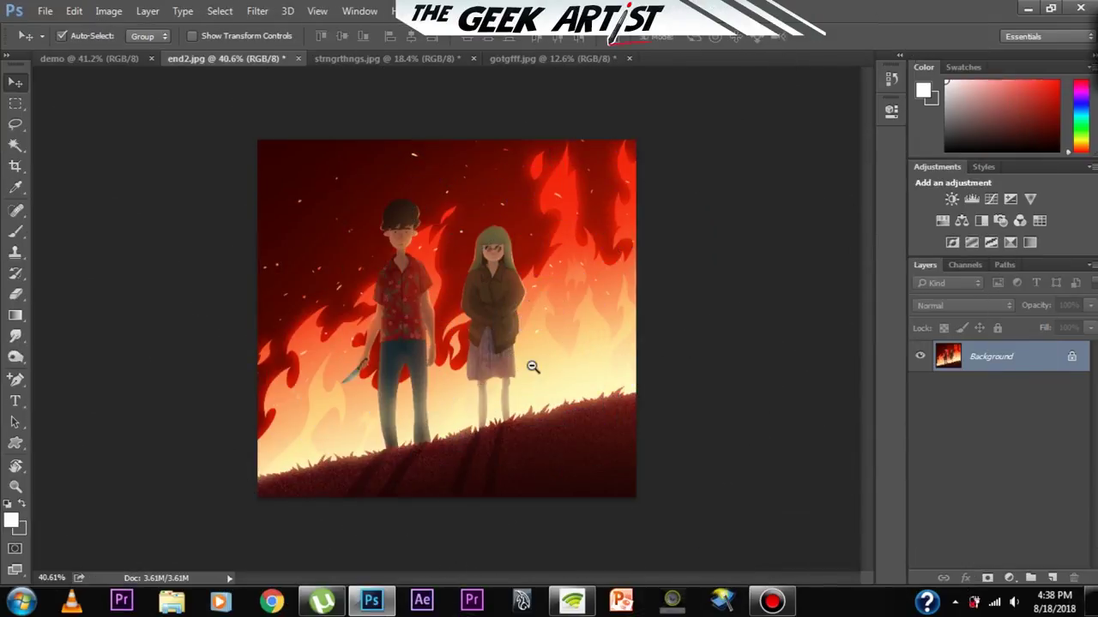
- Crop the end2.jpg illustration to a narrow portrait frame closely around the two figures, and undo the crop
left_click(14, 166)
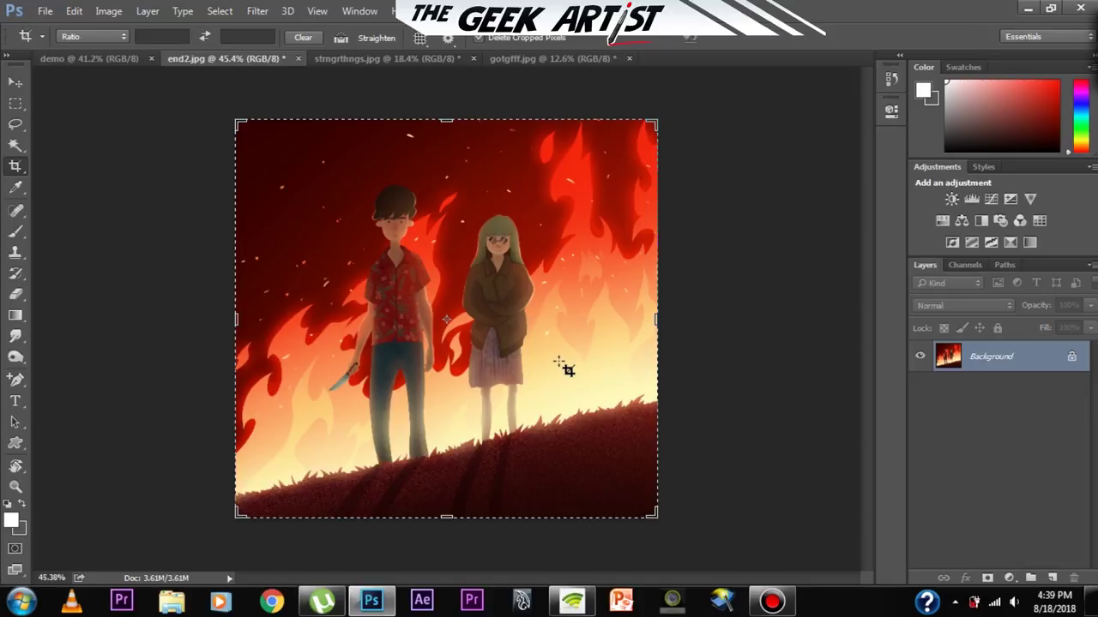
left_click_drag(564, 447, 568, 451)
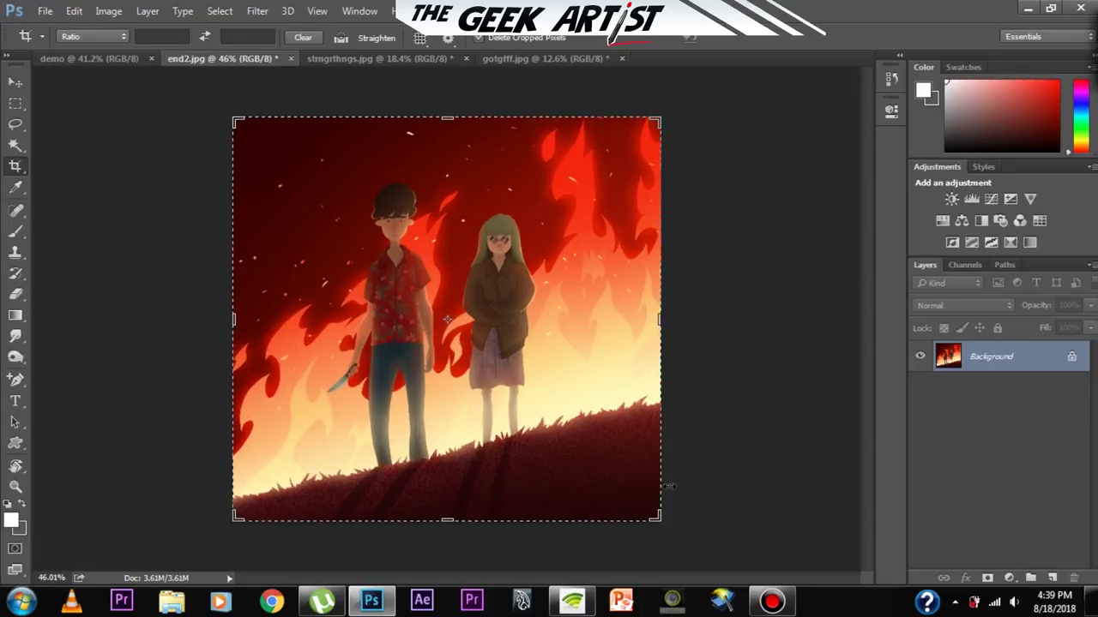
left_click_drag(627, 497, 633, 480)
scroll(652, 490, "down", 1)
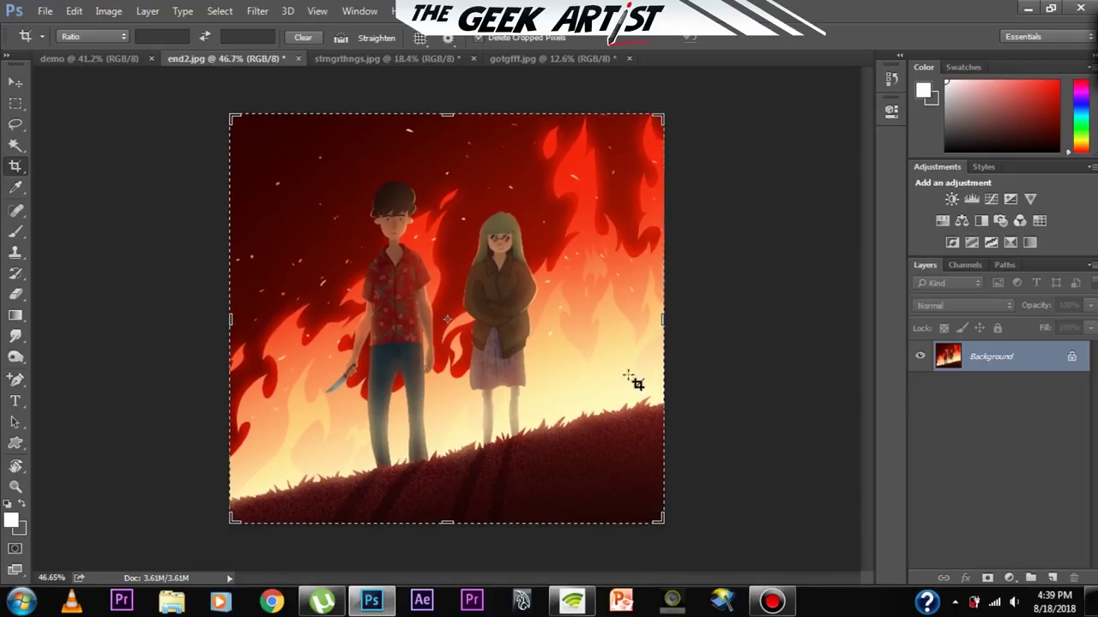
left_click_drag(660, 520, 609, 439)
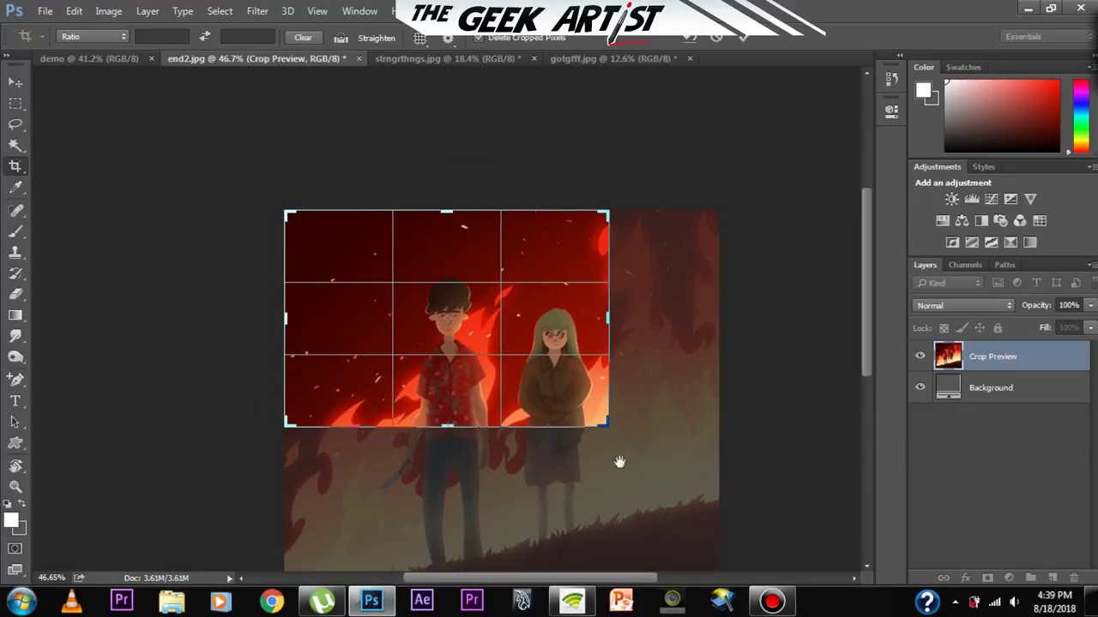
left_click_drag(575, 368, 611, 429)
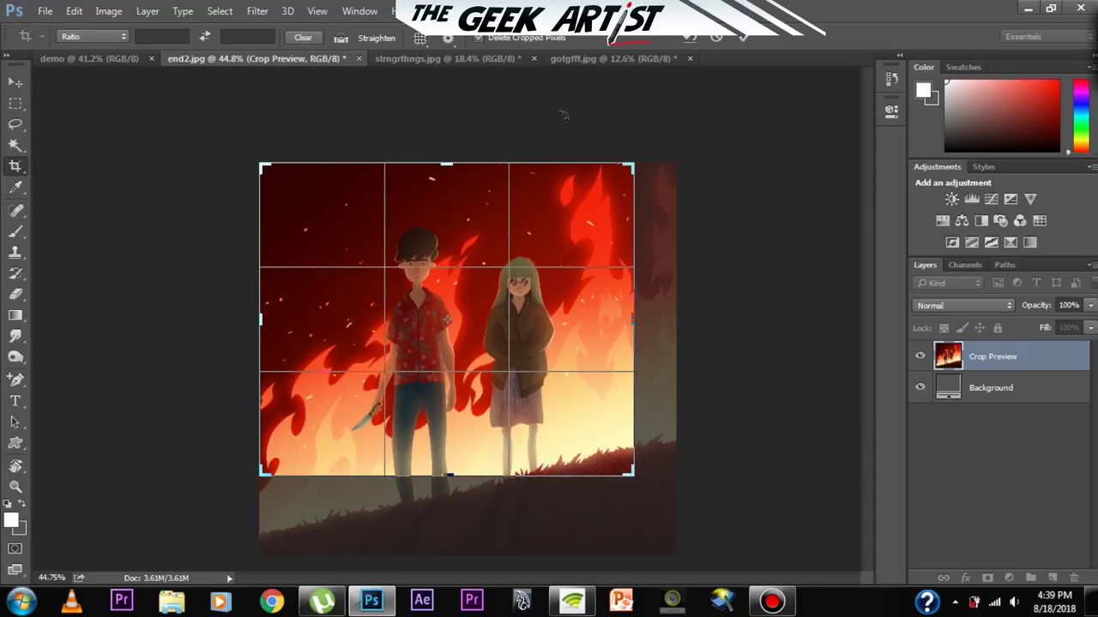
left_click_drag(631, 167, 607, 202)
left_click_drag(292, 436, 361, 465)
left_click_drag(464, 176, 464, 168)
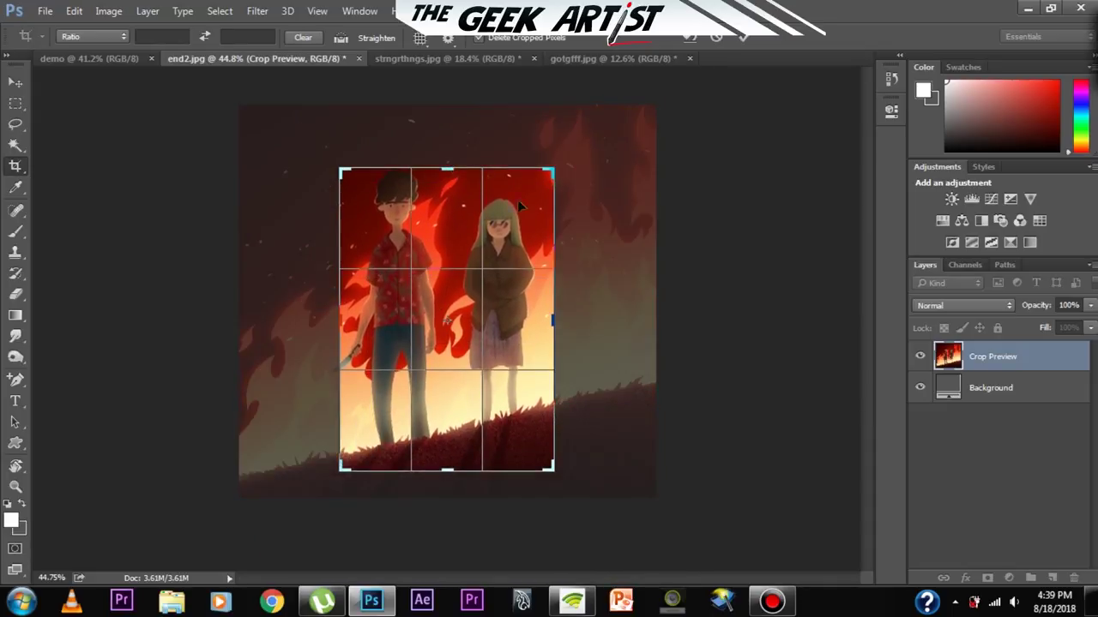
left_click(743, 37)
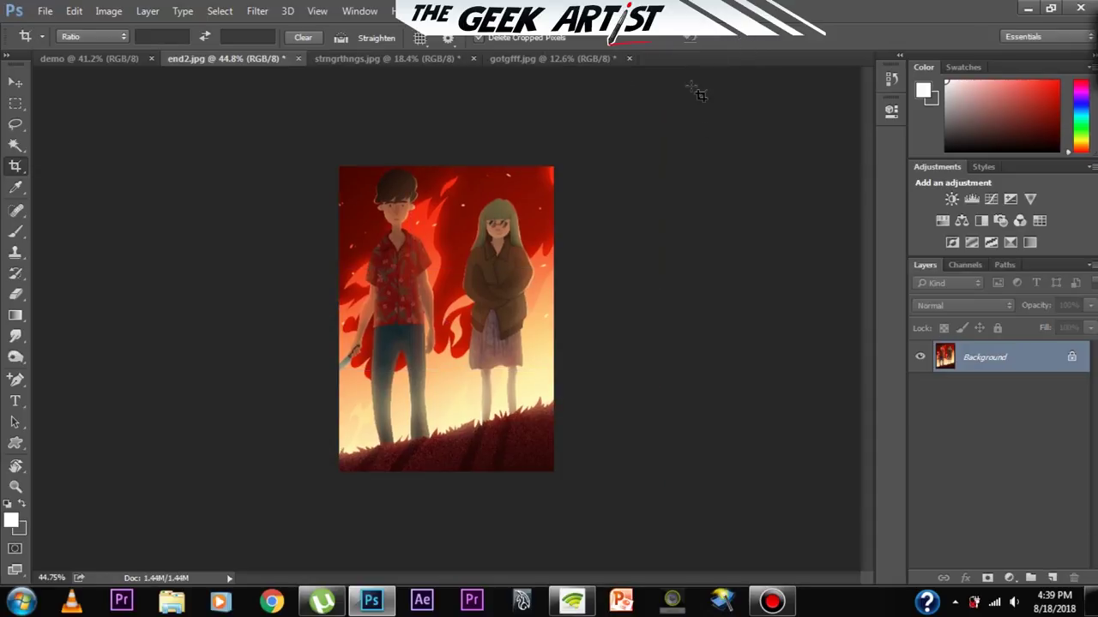
key("ctrl+z")
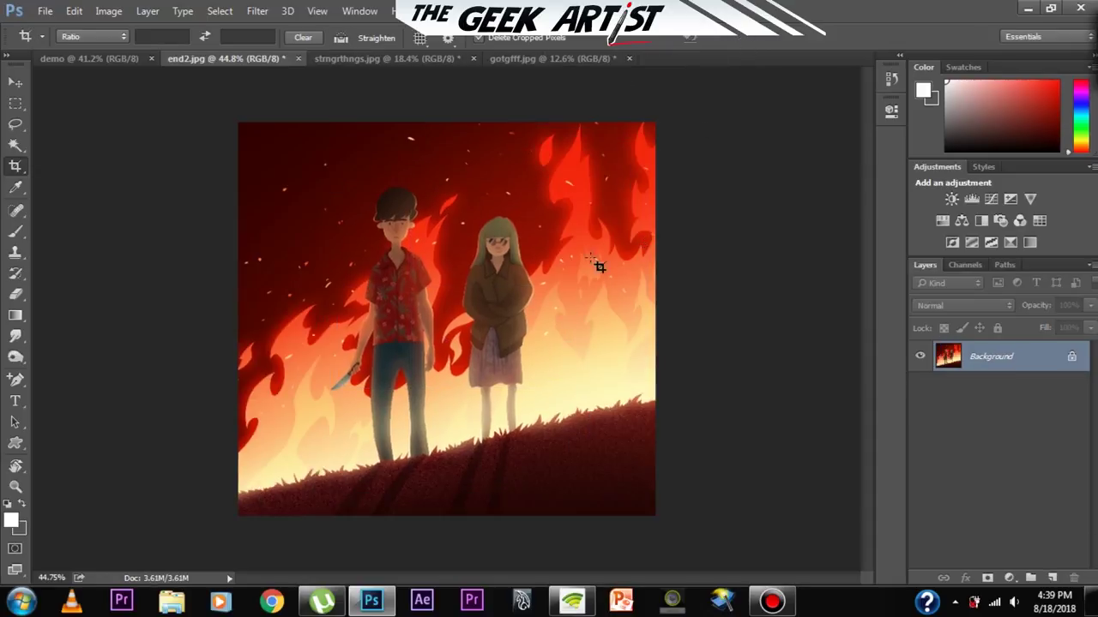
- Try a looser crop of the illustration with all four edges pulled inward, and undo it to restore the full image
left_click_drag(239, 319, 268, 319)
left_click_drag(455, 125, 459, 159)
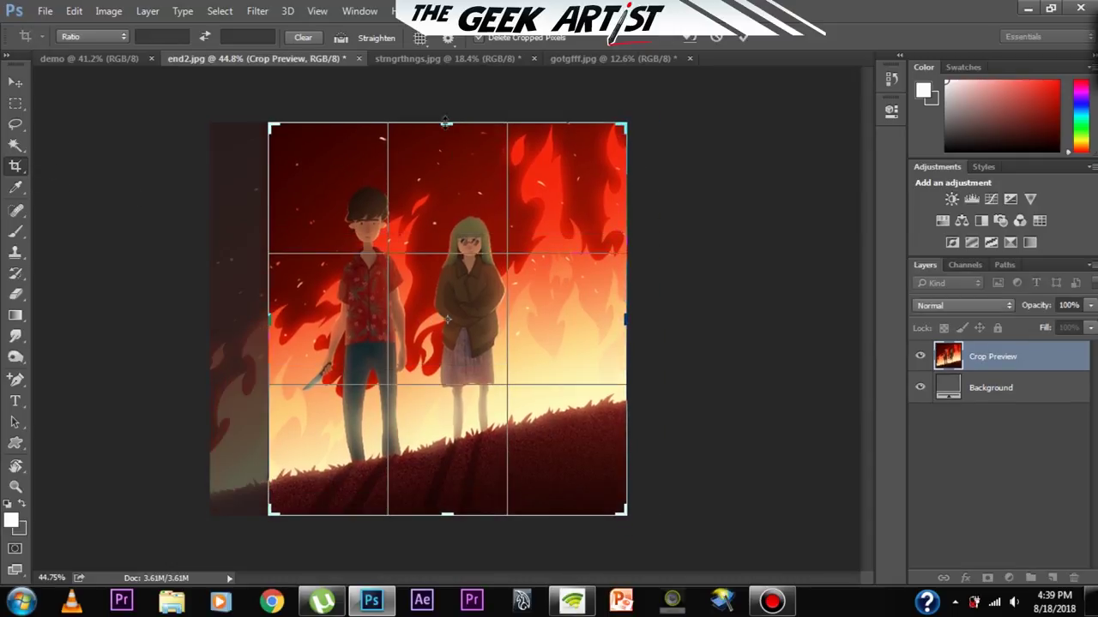
left_click_drag(446, 499, 447, 485)
left_click_drag(621, 314, 592, 298)
key("Return")
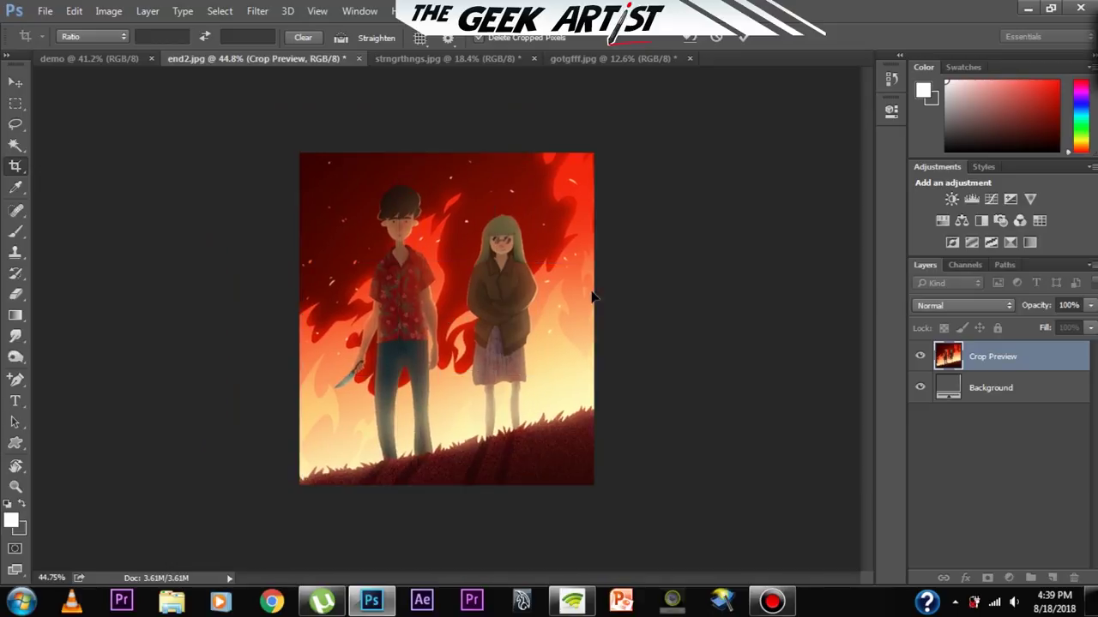
key("ctrl+z")
mouse_move(586, 402)
left_mouse_down()
mouse_move(543, 407)
mouse_move(593, 355)
mouse_move(539, 424)
mouse_move(600, 406)
left_mouse_up()
key("ctrl+z")
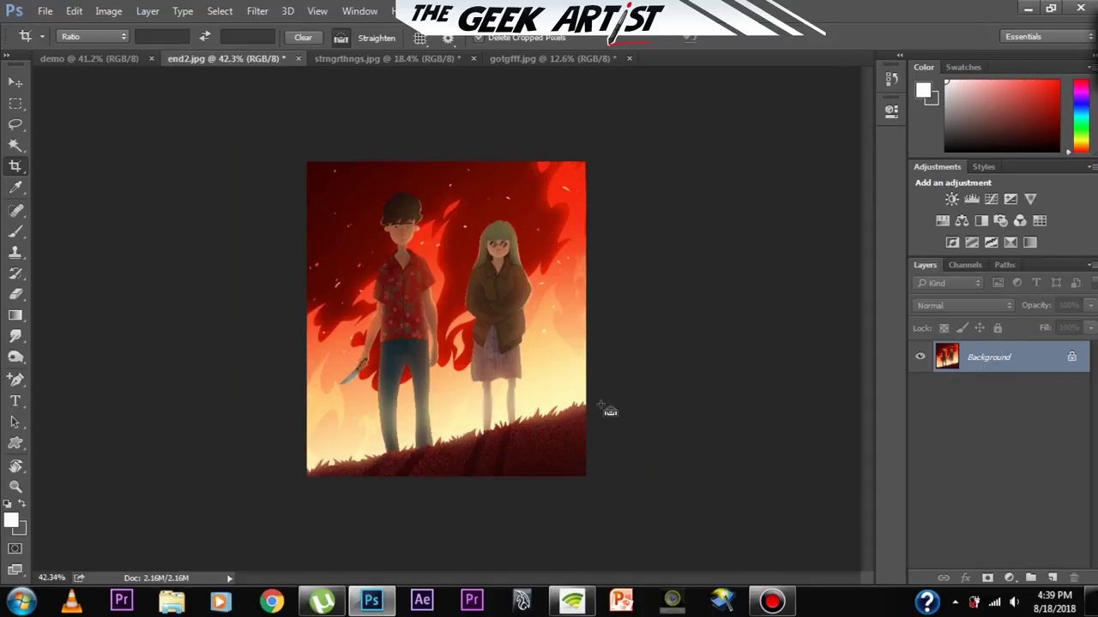
key("ctrl+z")
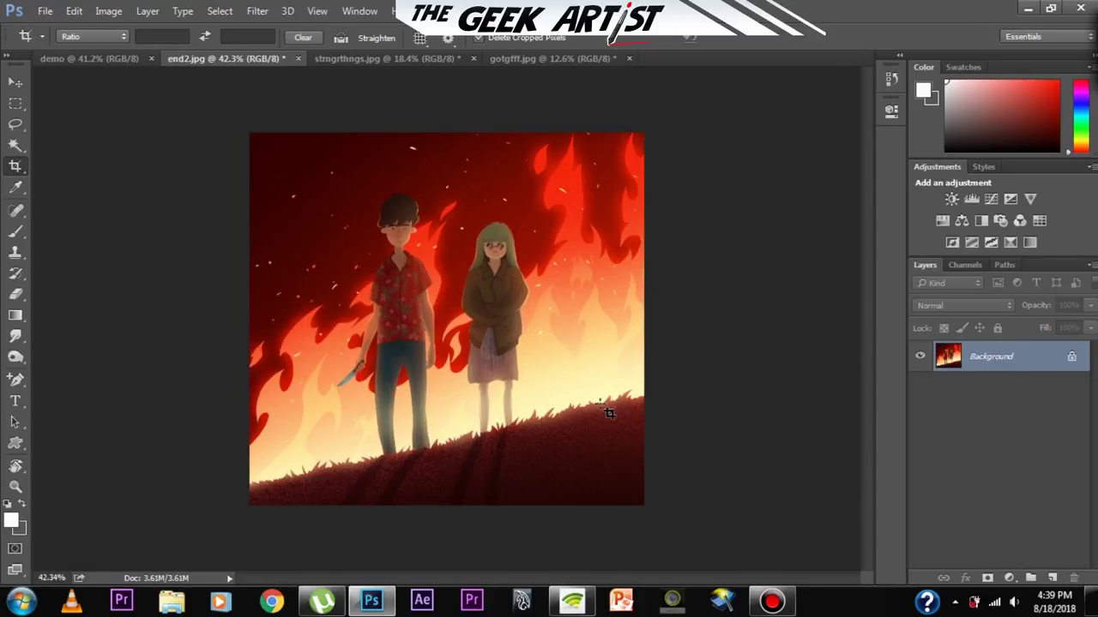
- Sample the skin colour of the boy's face as the foreground colour with the Eyedropper tool
right_click(21, 170)
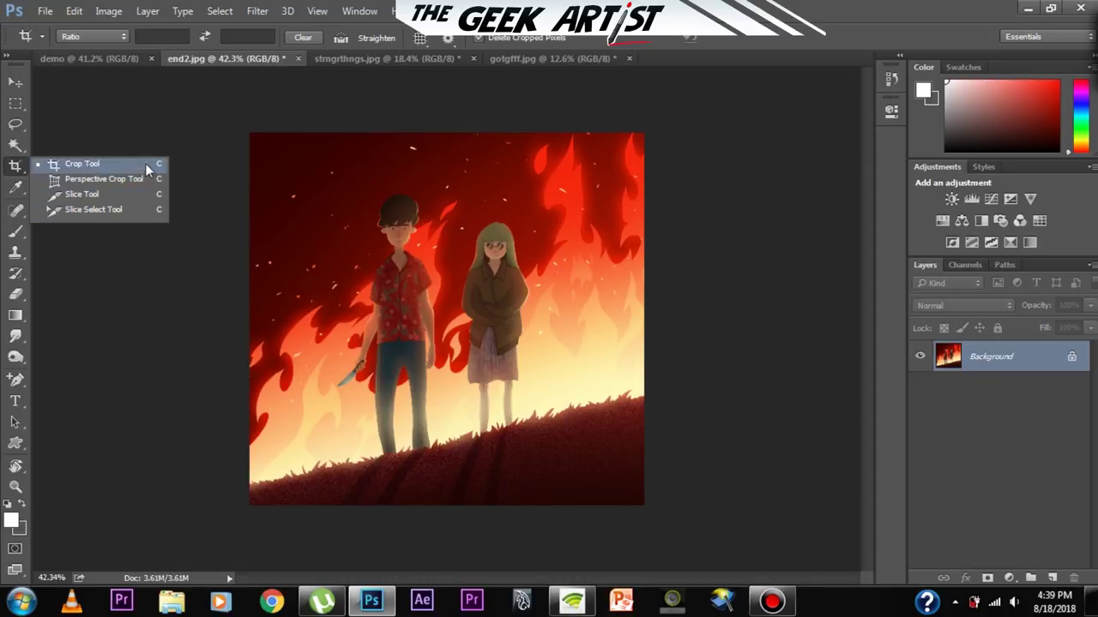
left_click(15, 187)
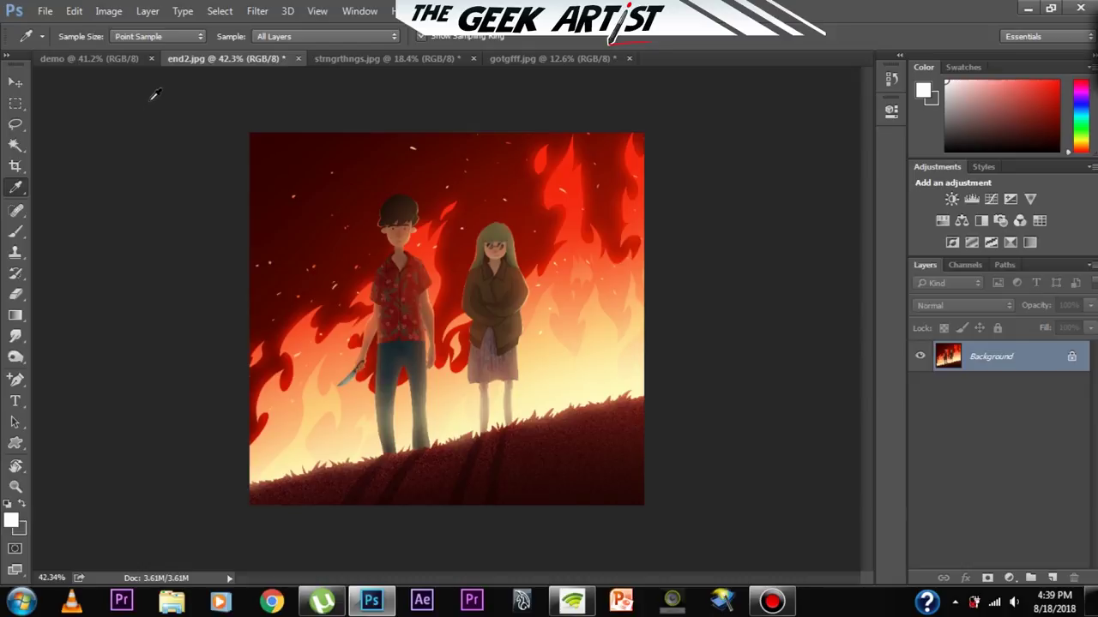
right_click(16, 189)
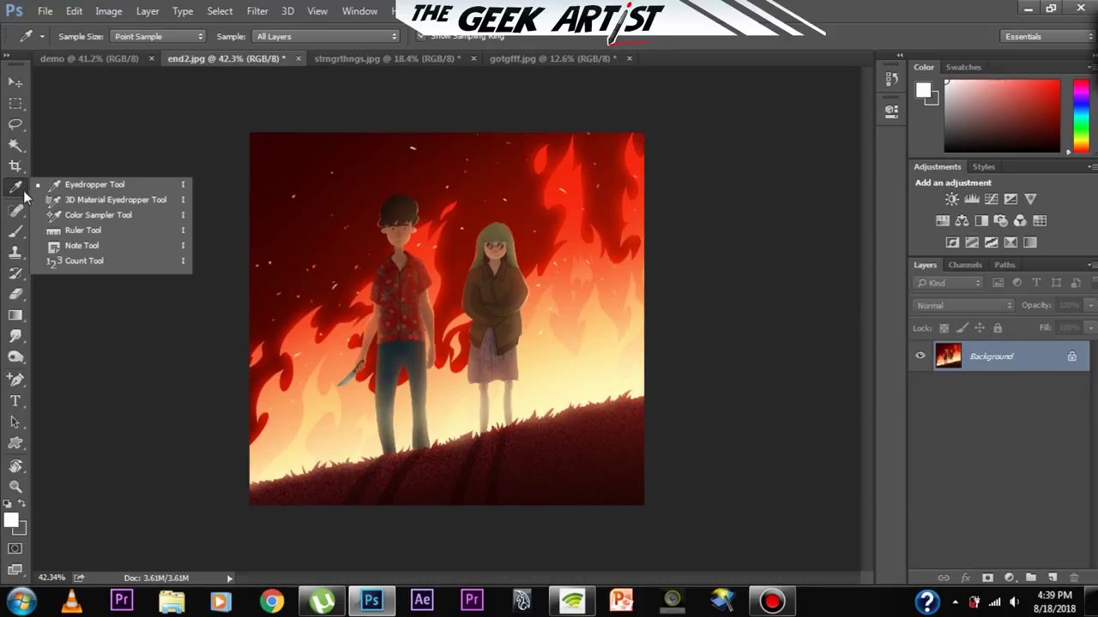
left_click(81, 185)
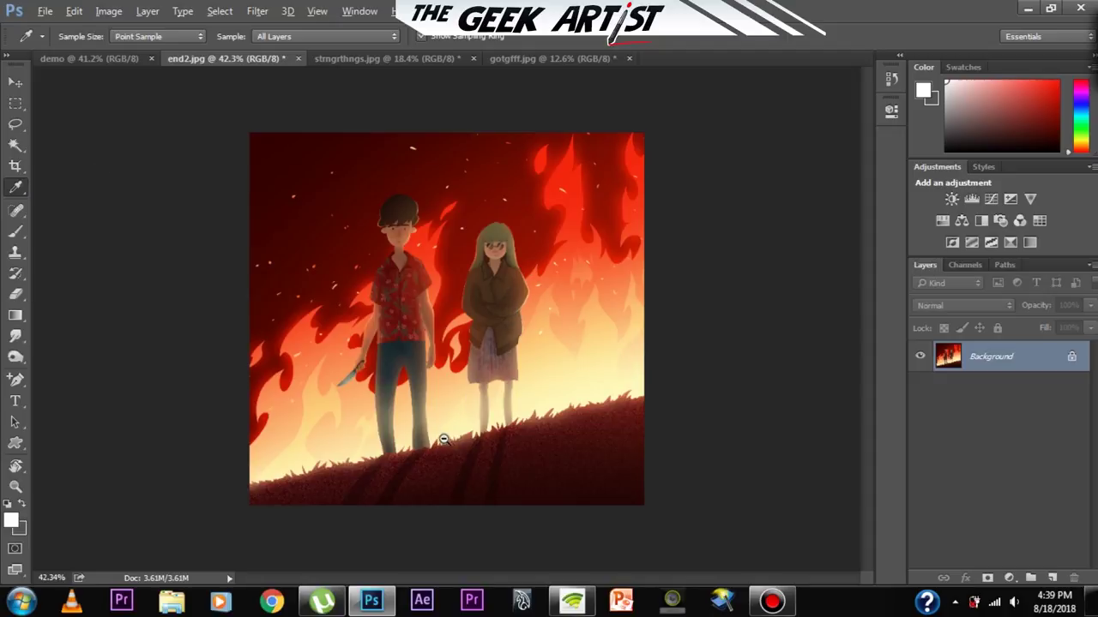
scroll(446, 439, "up", 2)
scroll(483, 400, "up", 1)
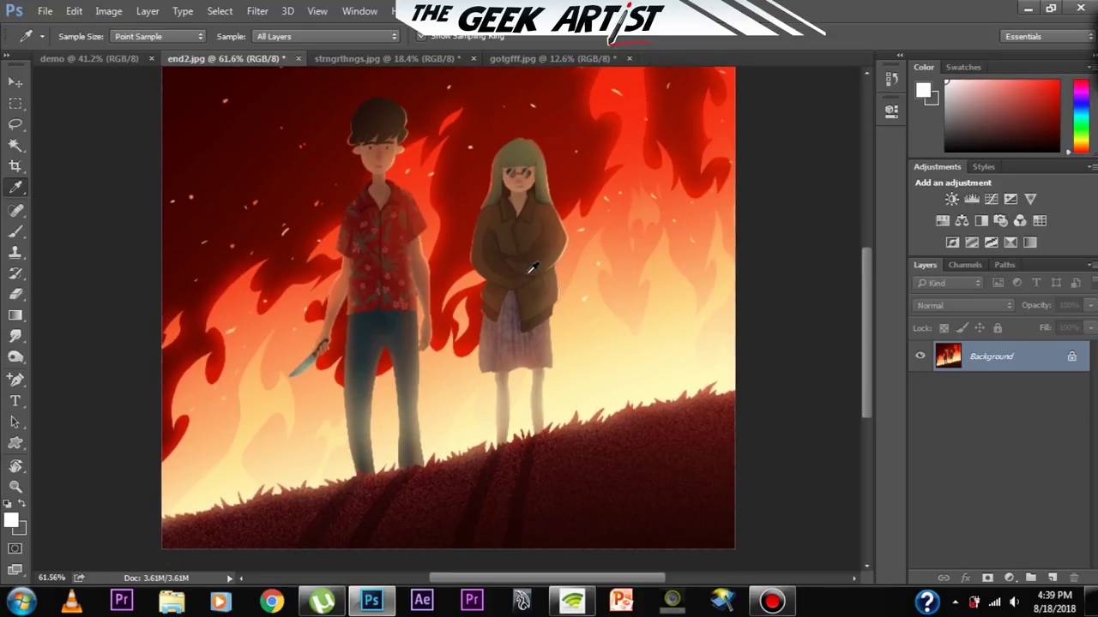
scroll(483, 331, "up", 1)
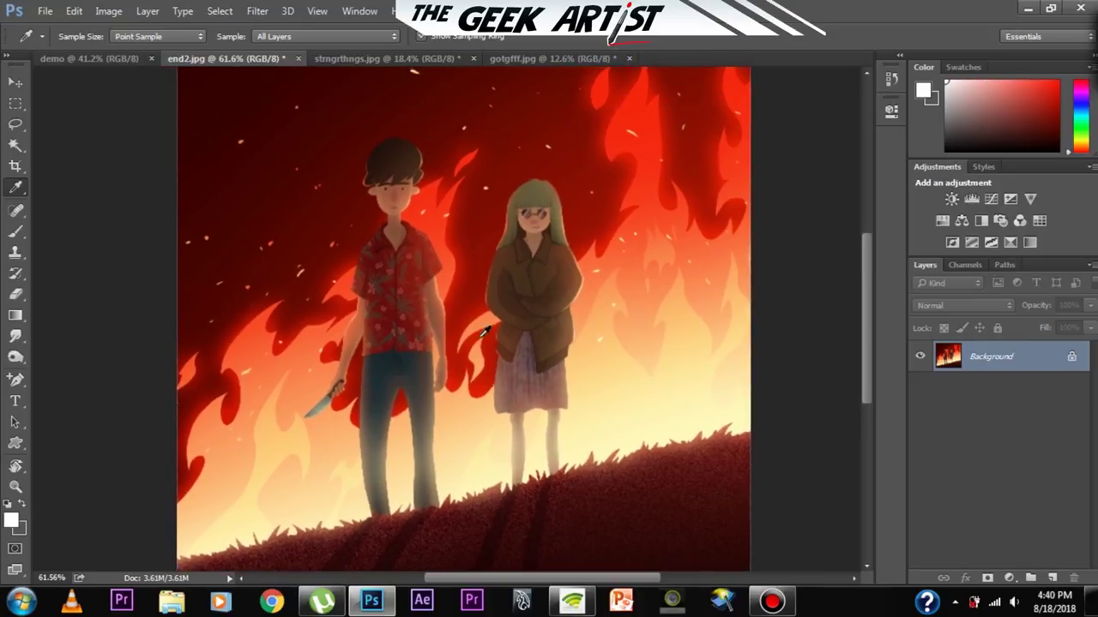
left_click(403, 201)
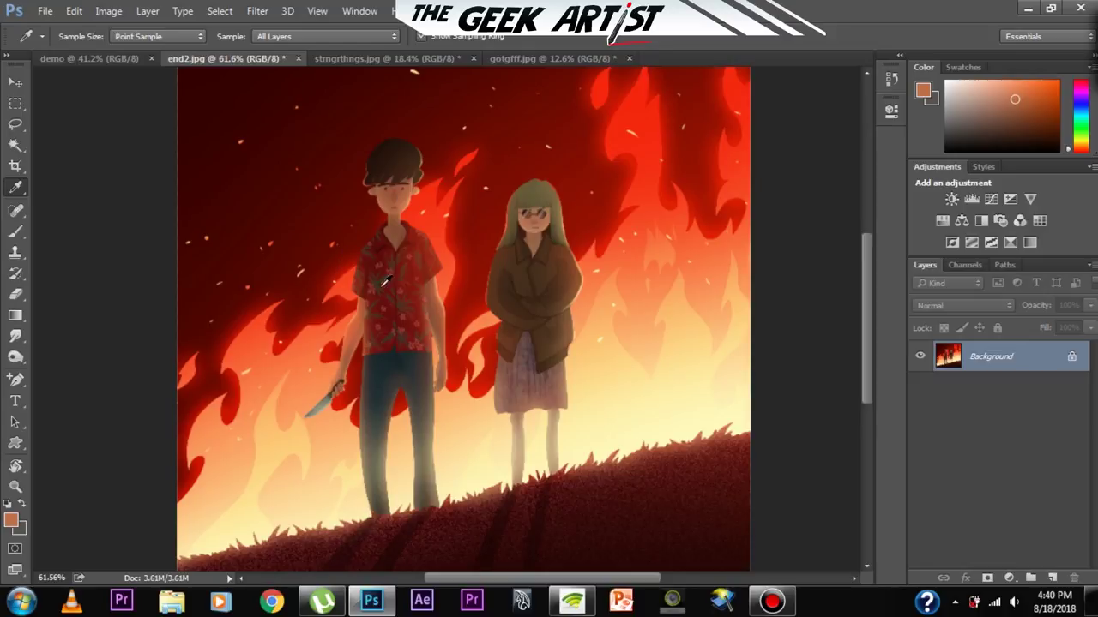
- Sample the dark red sky, pale yellow and orange flames, the girl's leg, and the dark blue of the boy's jeans
scroll(343, 254, "up", 2)
left_click(350, 100)
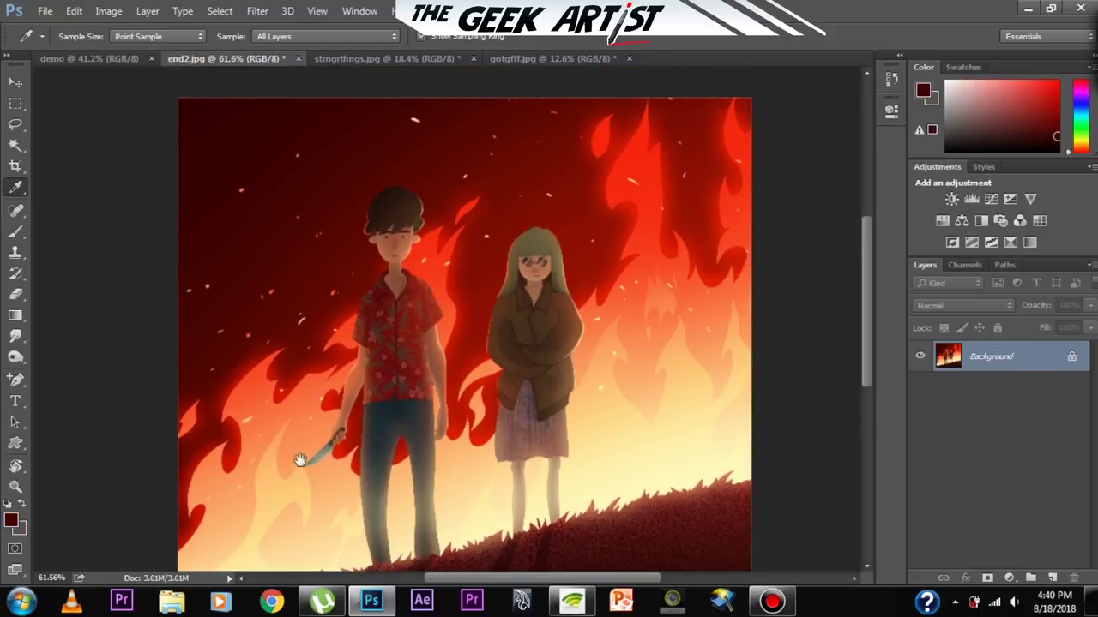
scroll(309, 412, "down", 2)
scroll(338, 483, "down", 3)
scroll(338, 483, "left", 1)
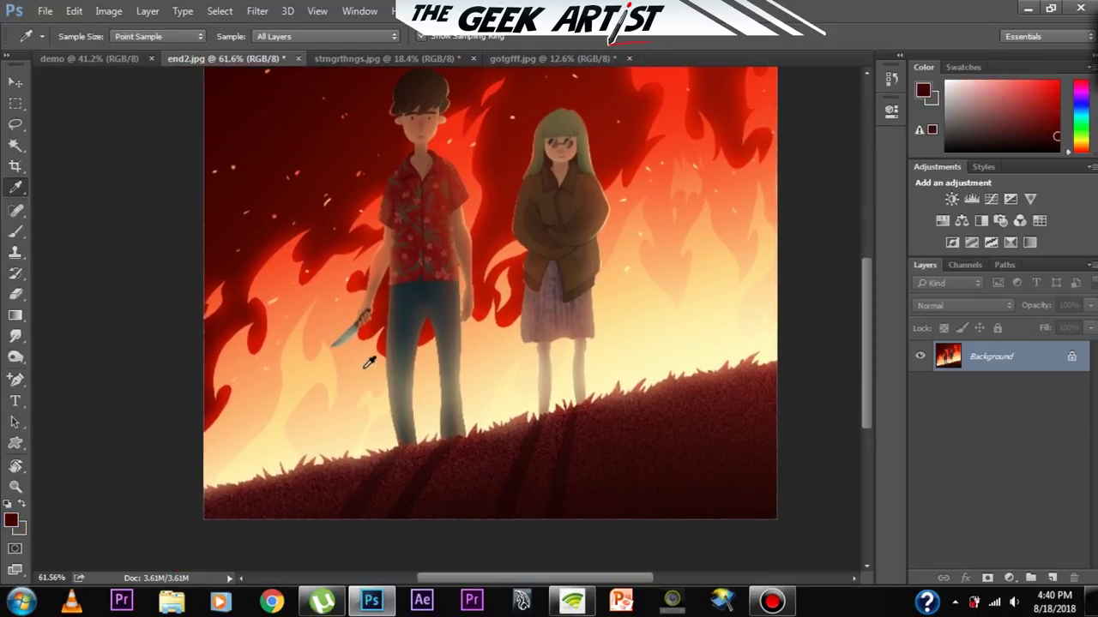
left_click(274, 445)
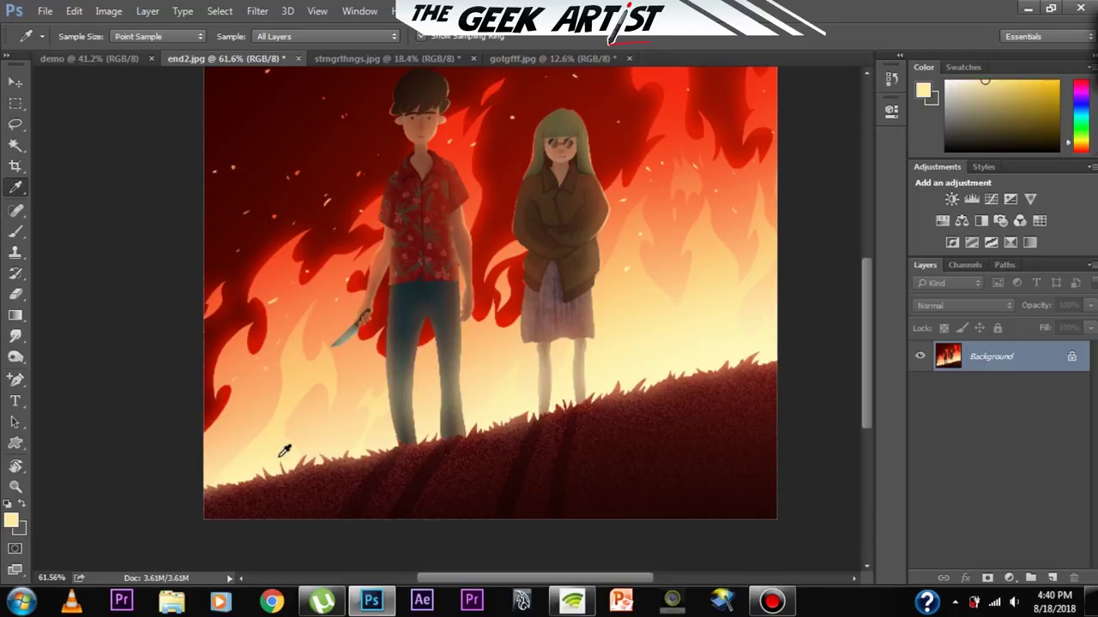
left_click(277, 259)
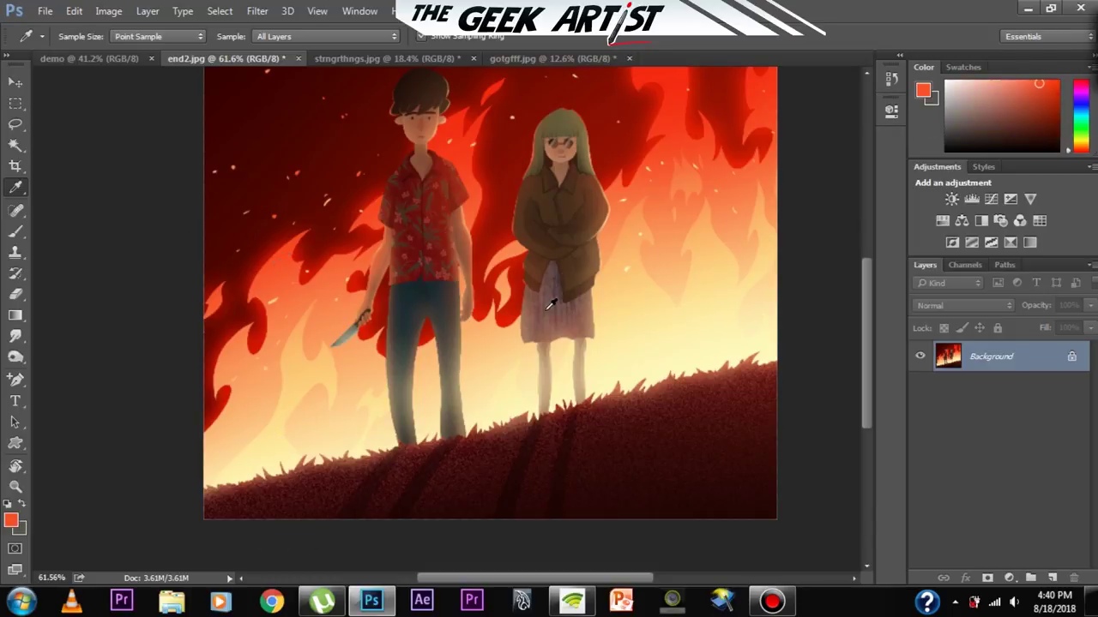
left_click(545, 357)
left_click(459, 285)
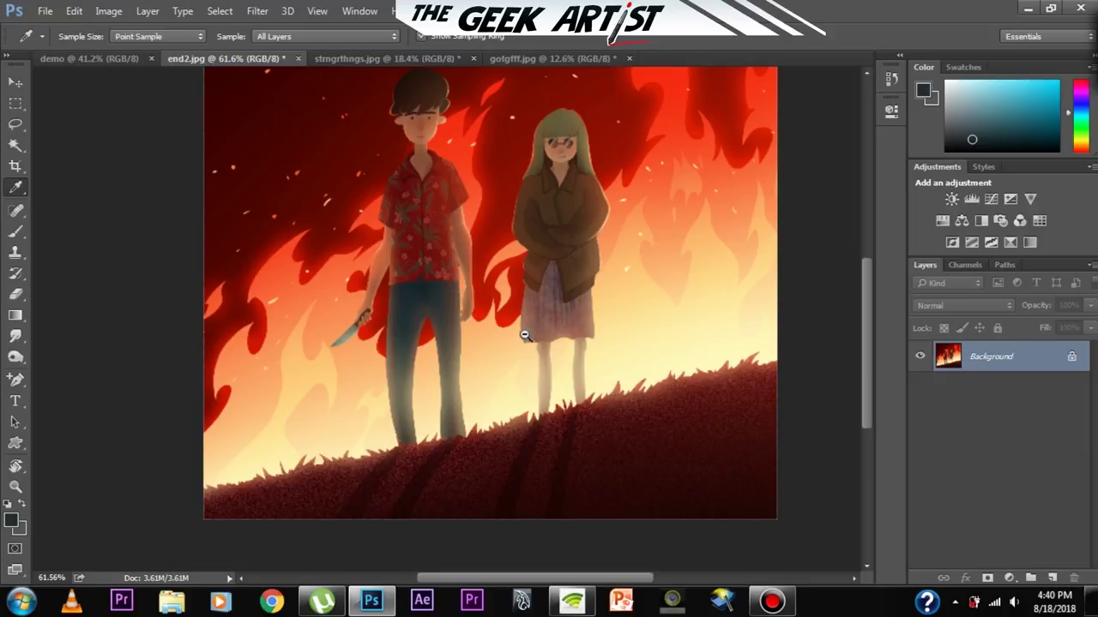
- Switch from the Eyedropper to the Spot Healing Brush tool for the illustration
scroll(521, 324, "up", 3)
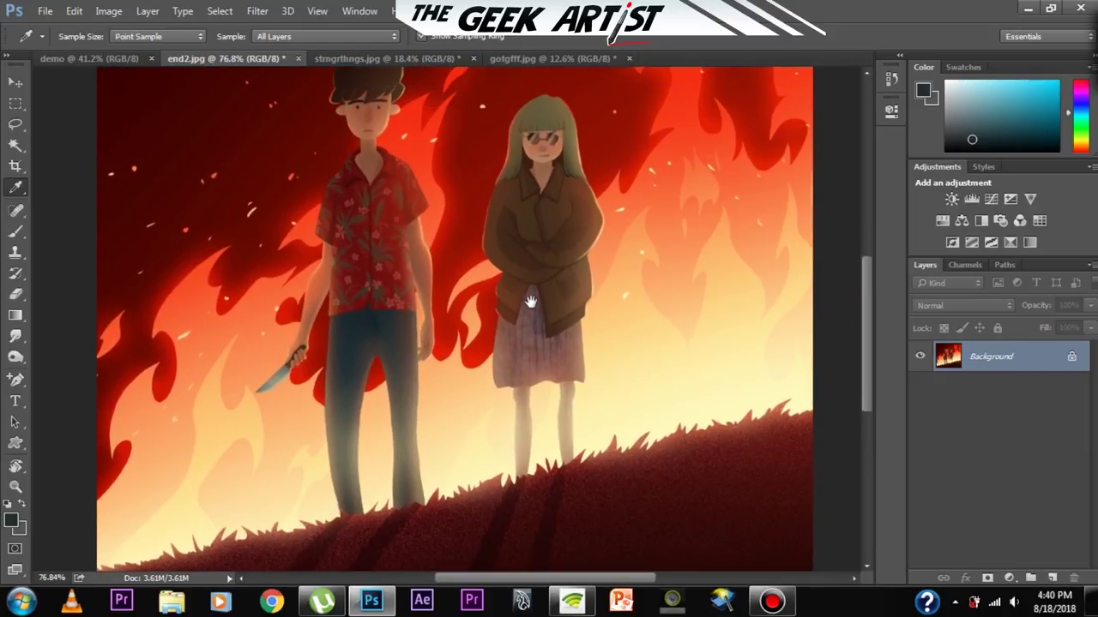
scroll(515, 309, "up", 2)
left_click(15, 210)
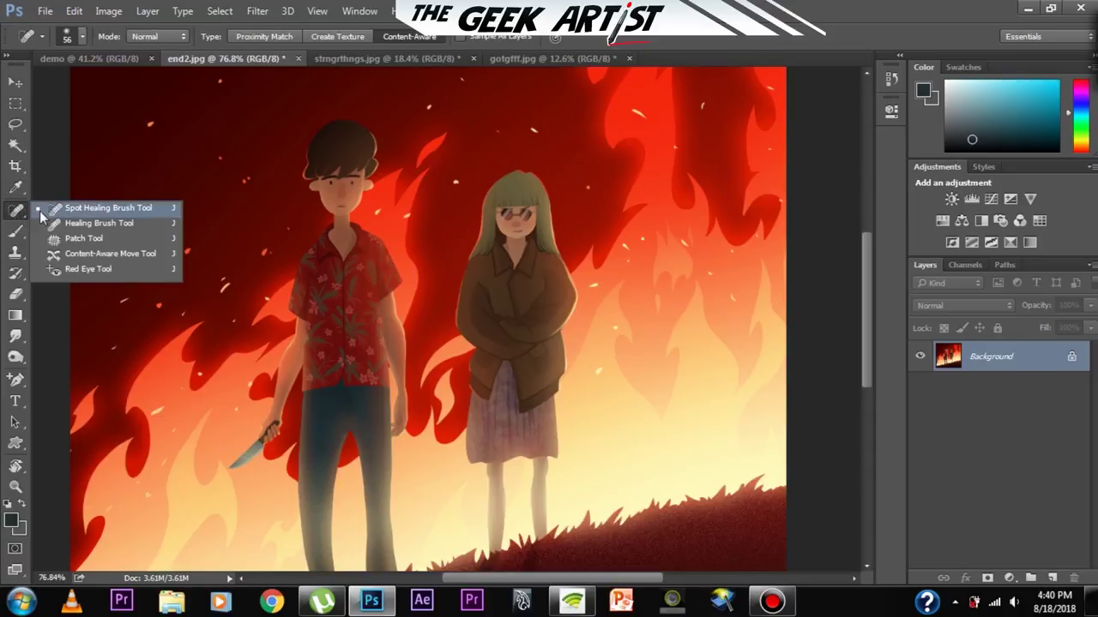
left_click(94, 208)
scroll(452, 347, "down", 5)
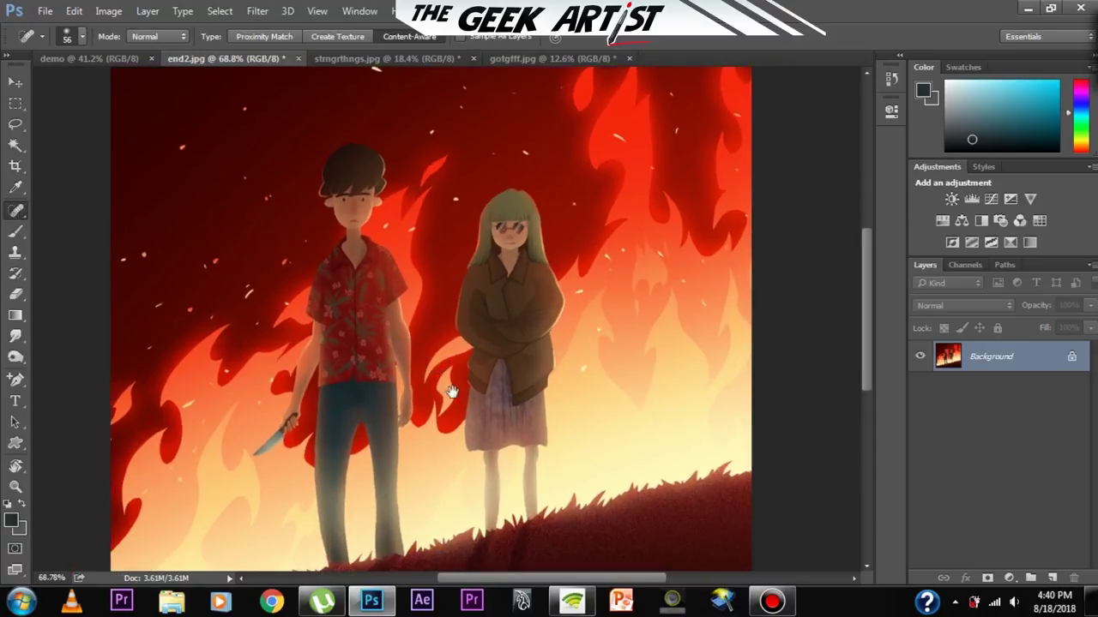
scroll(452, 360, "up", 2)
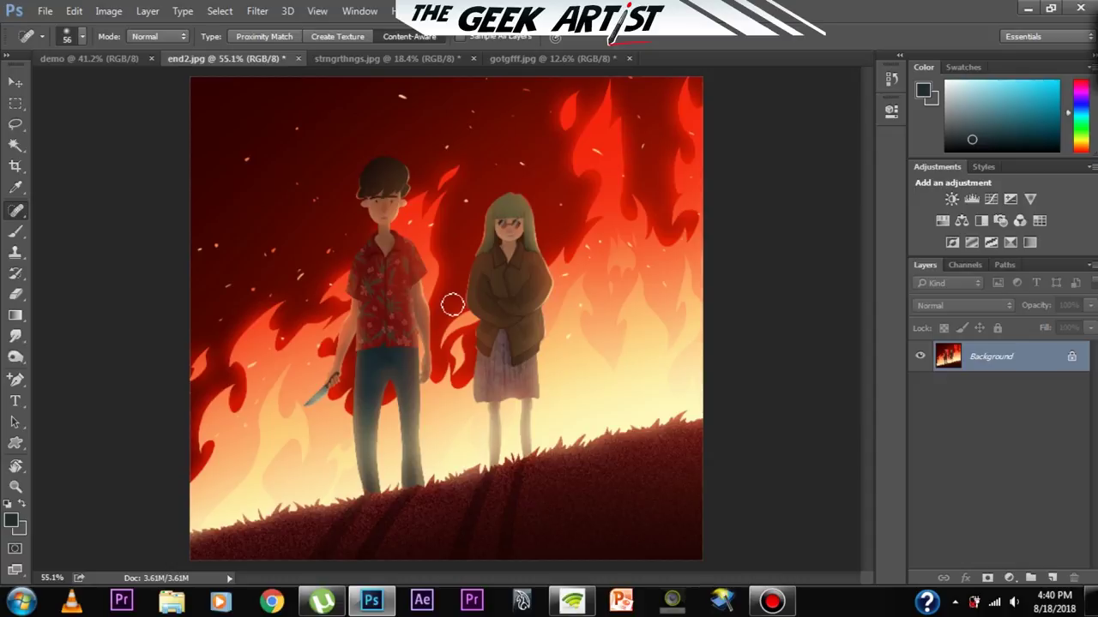
left_click(416, 61)
left_click(225, 59)
scroll(438, 302, "down", 4)
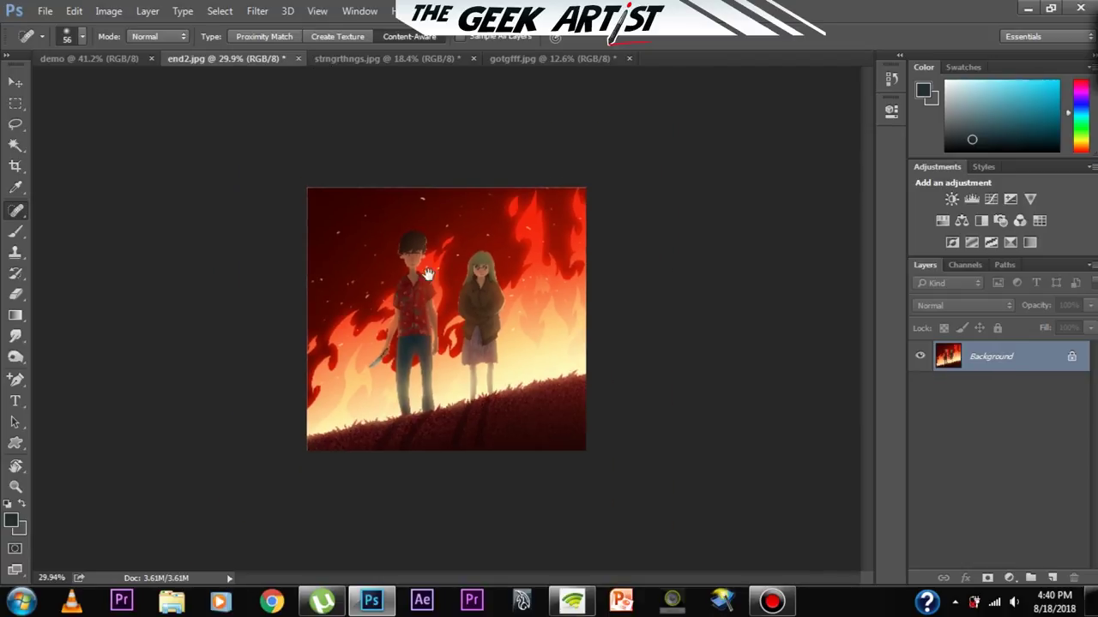
scroll(422, 240, "up", 5)
left_click_drag(427, 286, 461, 348)
scroll(383, 320, "up", 3)
left_click_drag(383, 321, 438, 326)
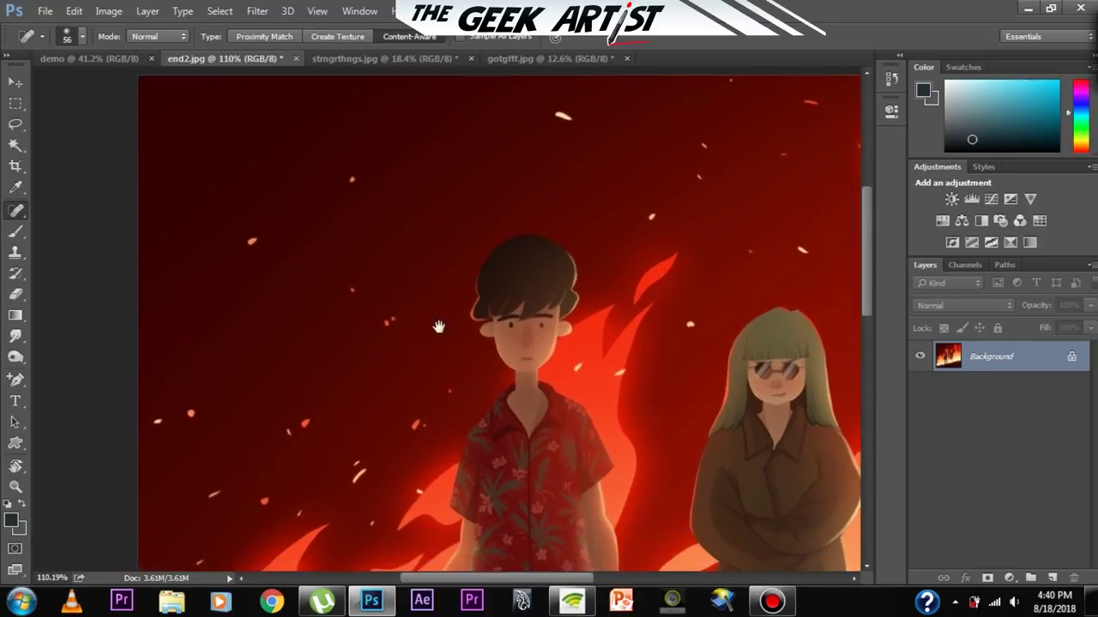
scroll(395, 285, "down", 4)
scroll(396, 281, "up", 3)
scroll(393, 300, "down", 1)
scroll(421, 308, "up", 3)
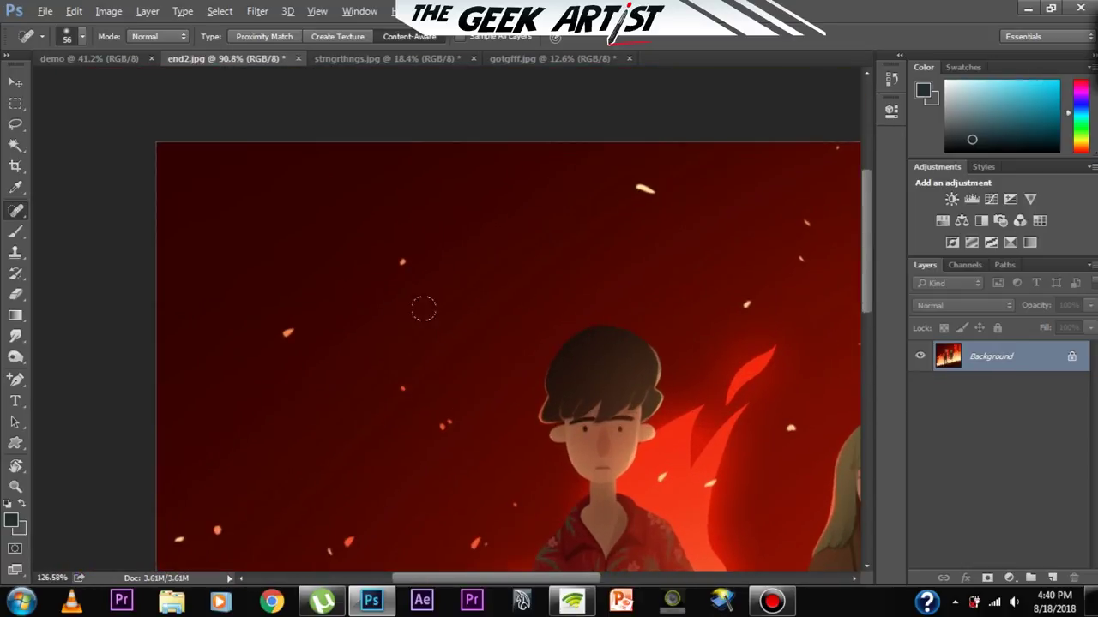
- Try the Spot Healing Brush on a small spark in the dark sky beside the boy's head, and undo the stroke
right_click(16, 210)
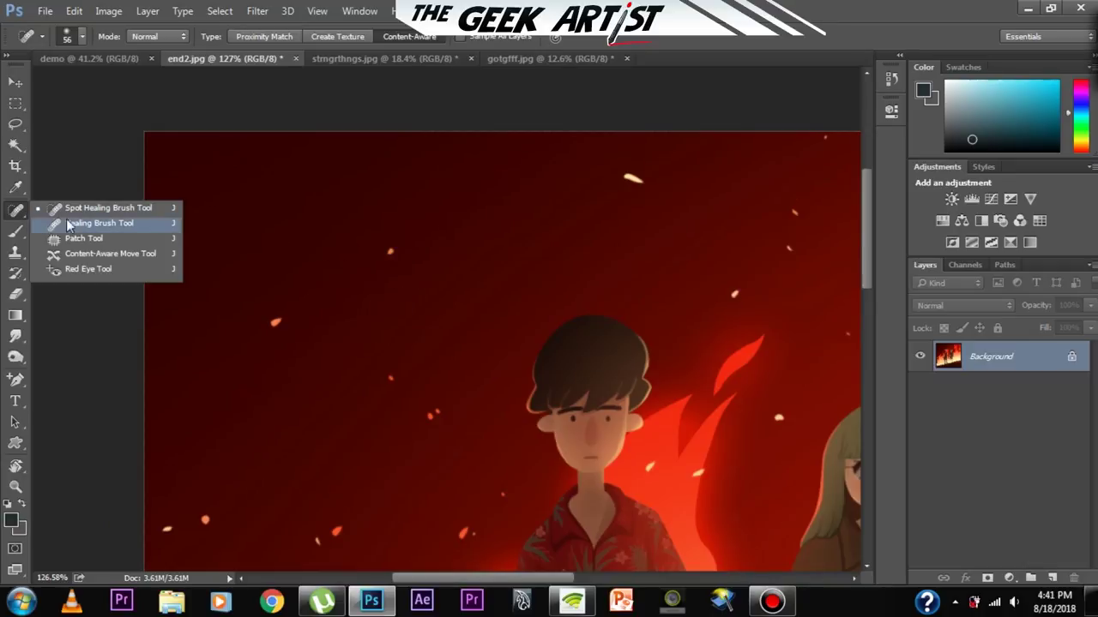
left_click(118, 209)
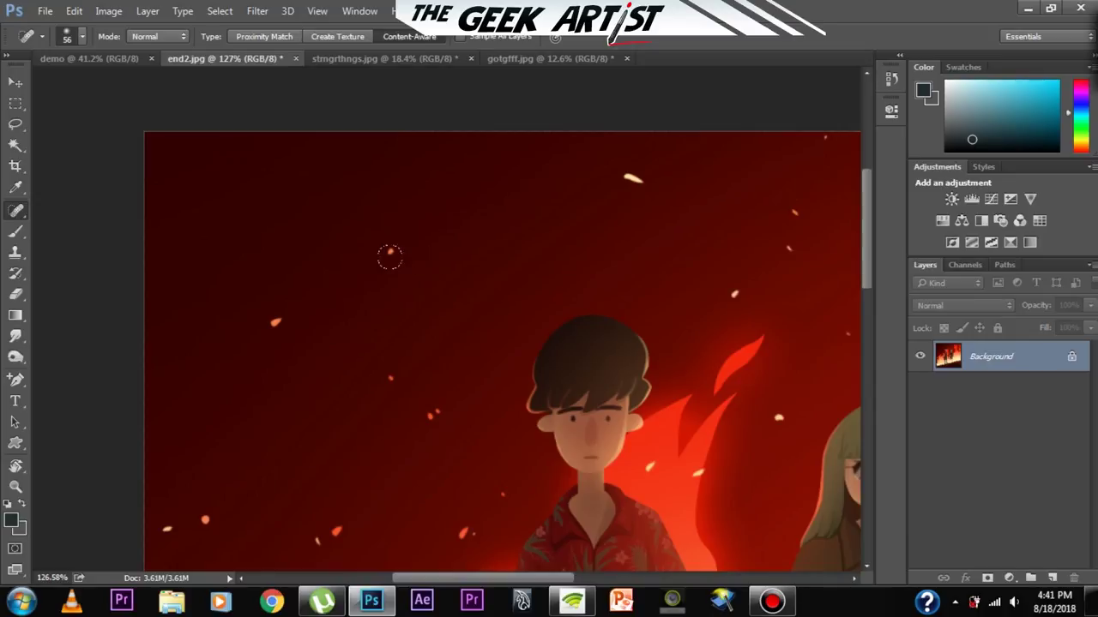
left_click_drag(382, 245, 388, 246)
mouse_move(450, 318)
left_mouse_down()
mouse_move(440, 321)
mouse_move(469, 288)
left_mouse_up()
key("ctrl+z")
left_click_drag(399, 345, 424, 335)
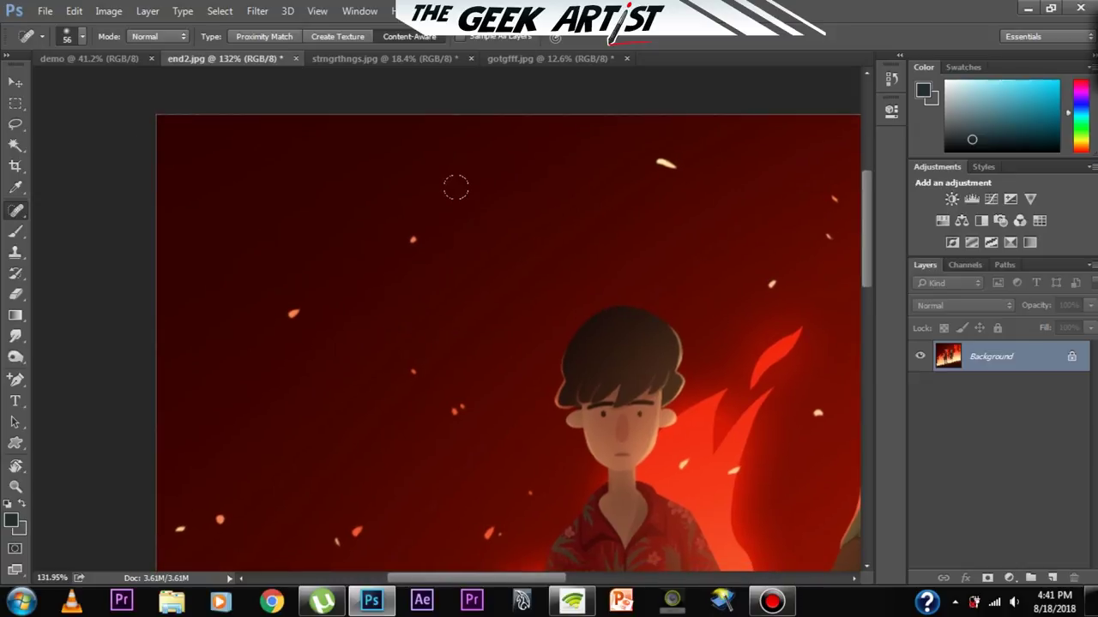
- Remove the bright sparks from the dark red sky above and beside the boy's head with the Spot Healing Brush
left_click_drag(292, 314, 287, 296)
left_click_drag(286, 288, 287, 288)
left_click(412, 241)
left_click(292, 313)
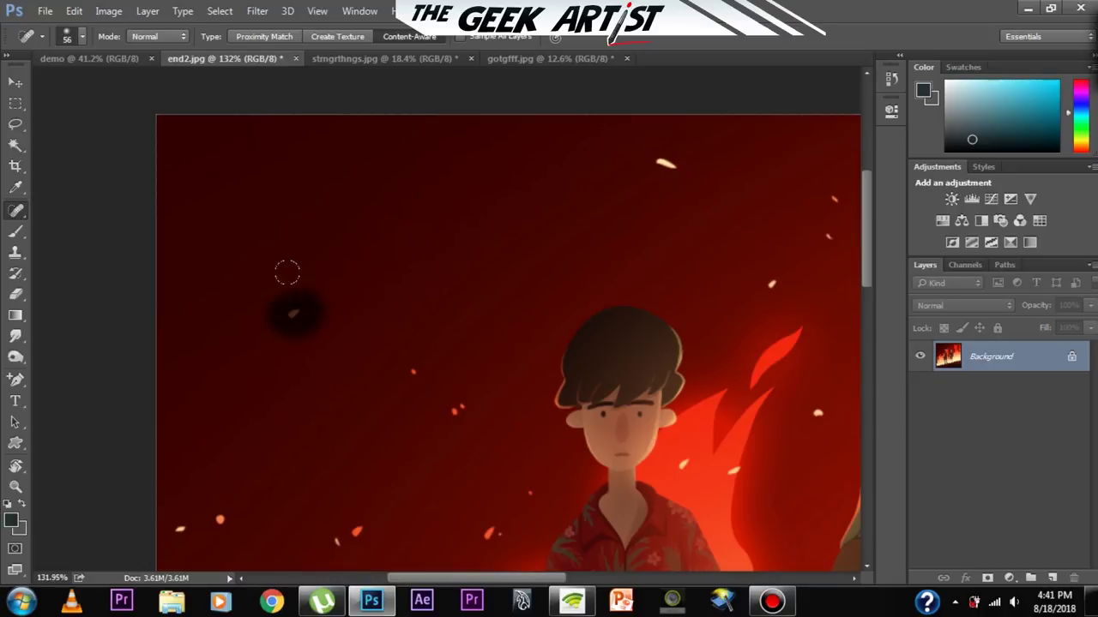
left_click(662, 163)
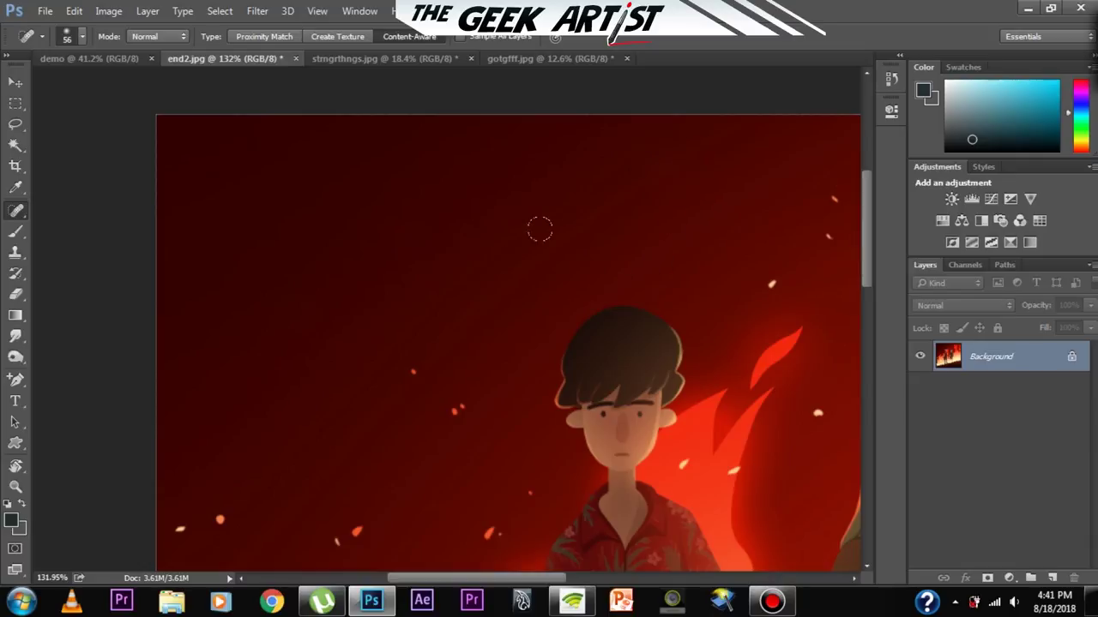
left_click(411, 370)
scroll(472, 306, "down", 1)
left_click(454, 394)
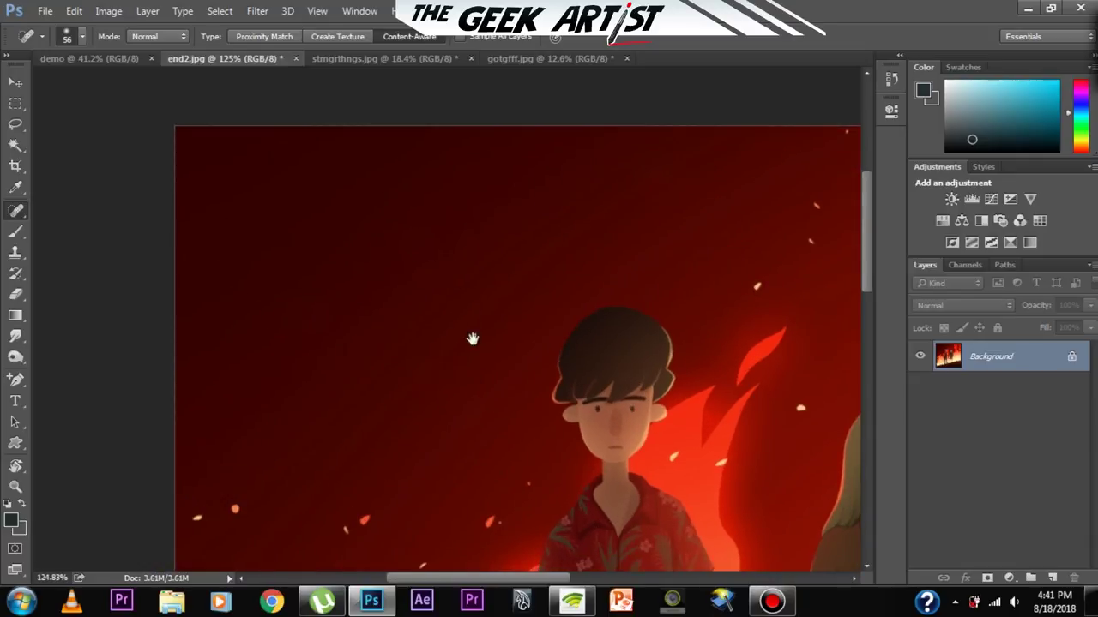
- Try spot healing the sparks in the orange flame beside the knife with the 56 px brush, and undo the strokes
left_click_drag(472, 339, 461, 288)
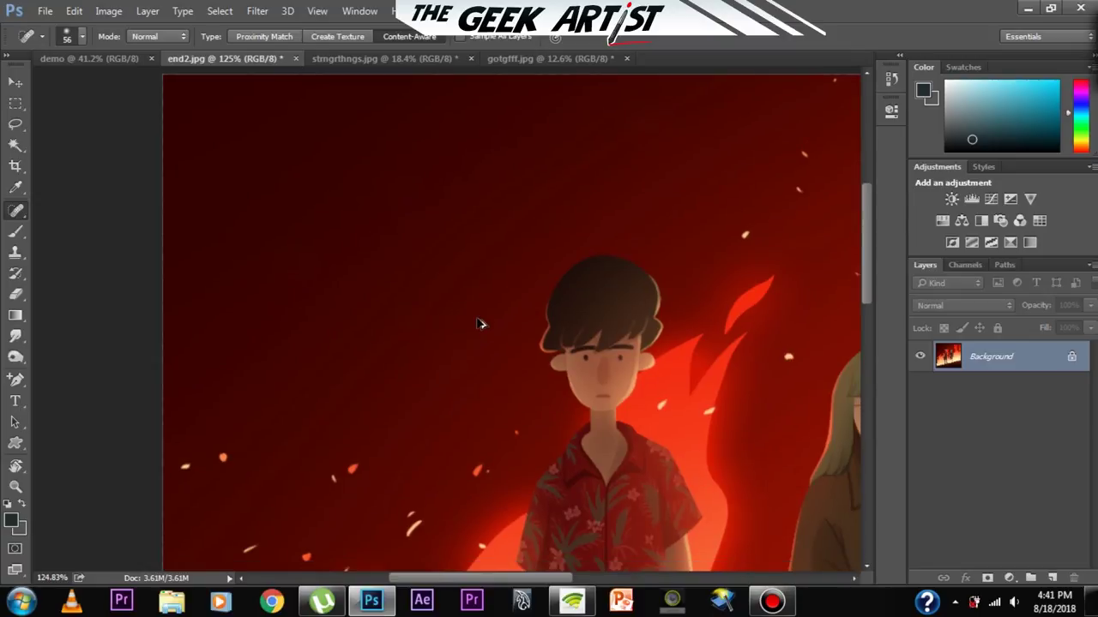
left_click_drag(488, 346, 557, 392)
scroll(333, 385, "up", 3)
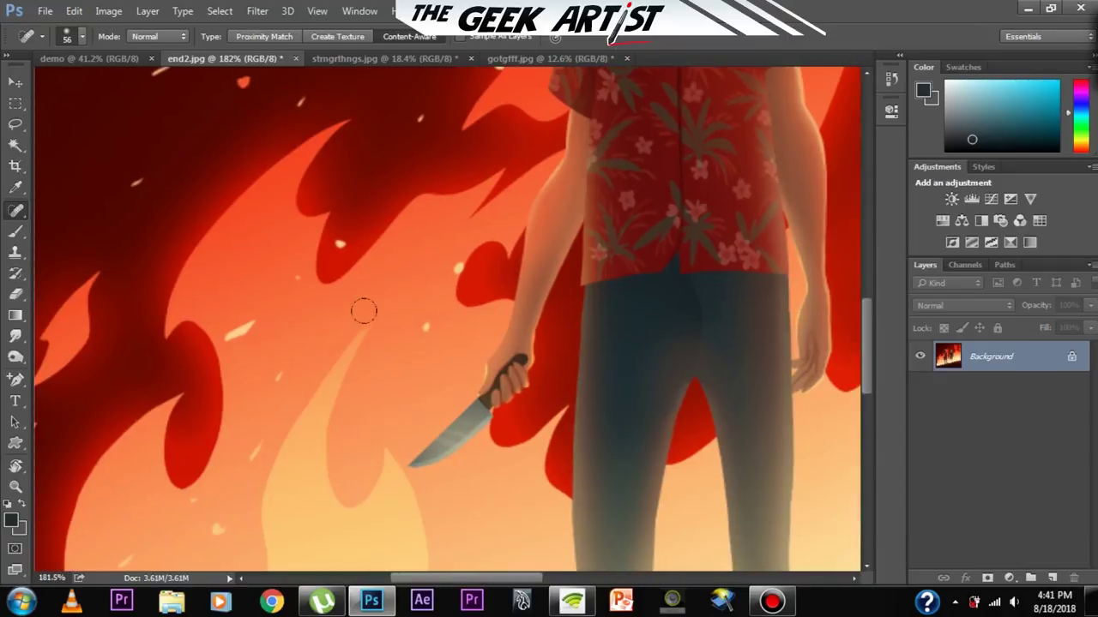
left_click(425, 328)
key("ctrl+z")
mouse_move(215, 319)
left_mouse_down()
mouse_move(227, 334)
mouse_move(254, 323)
left_mouse_up()
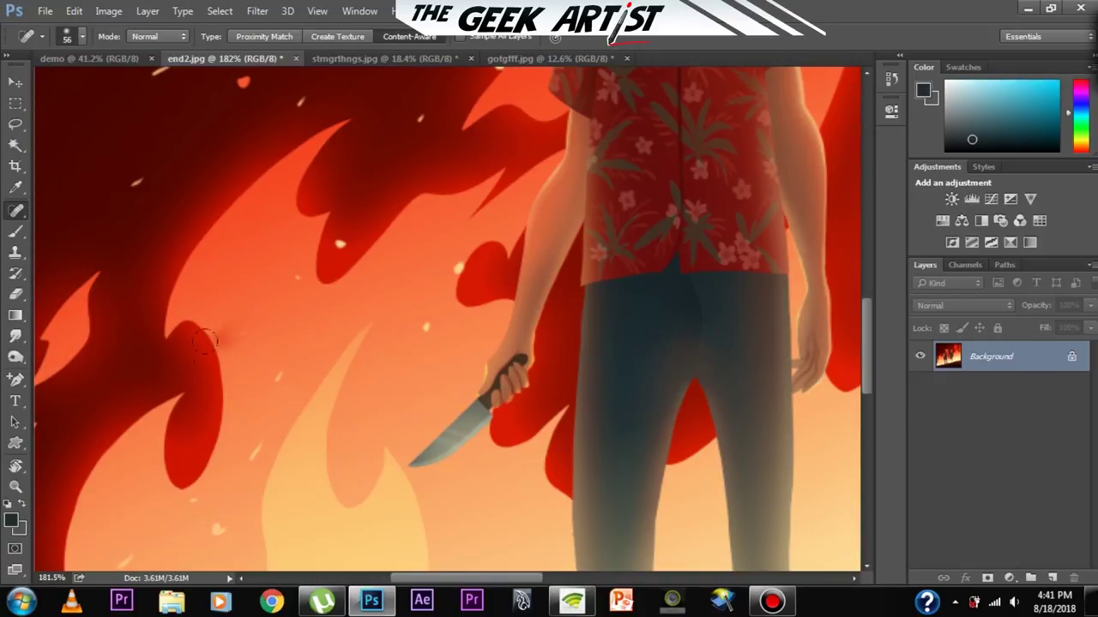
scroll(257, 403, "down", 5)
scroll(282, 403, "up", 5)
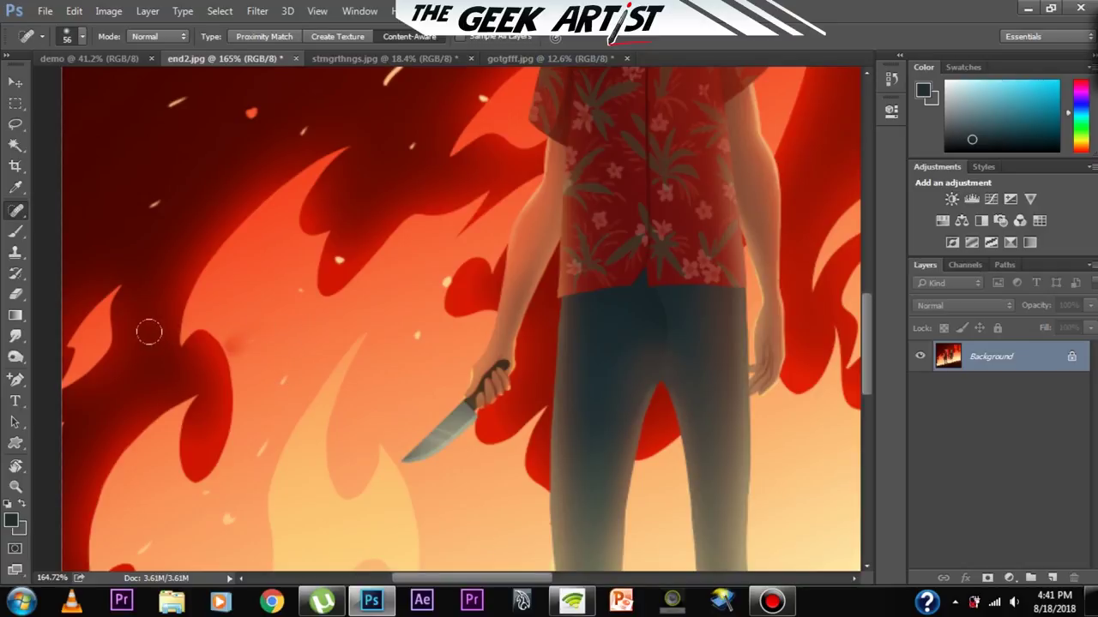
key("ctrl+z")
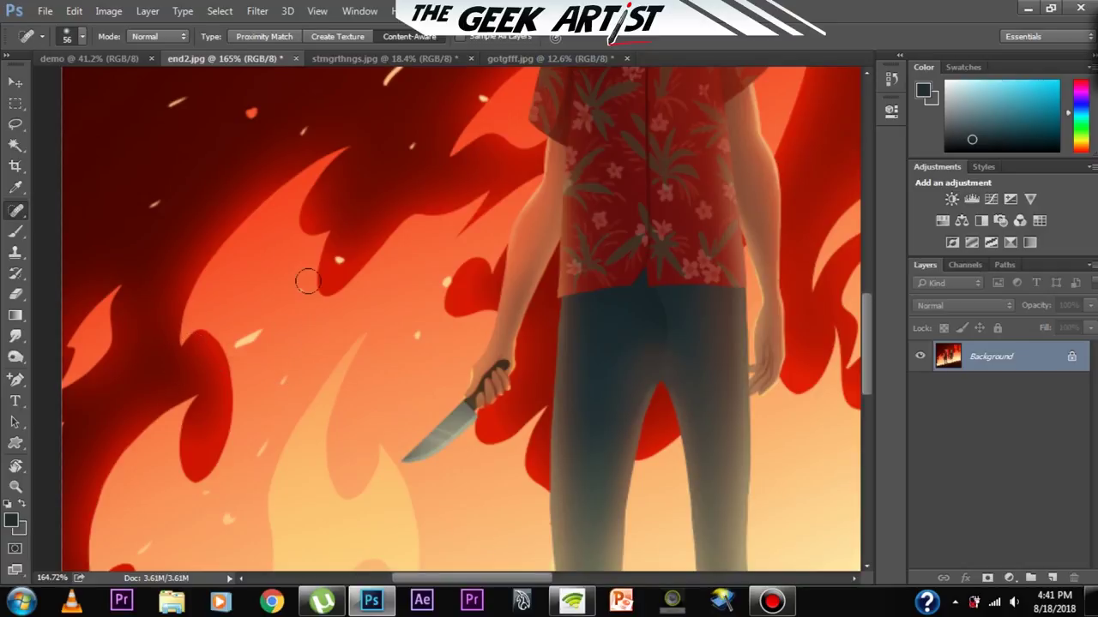
- Reduce the Spot Healing Brush size to 11 px
left_click(75, 39)
left_click_drag(60, 86, 39, 83)
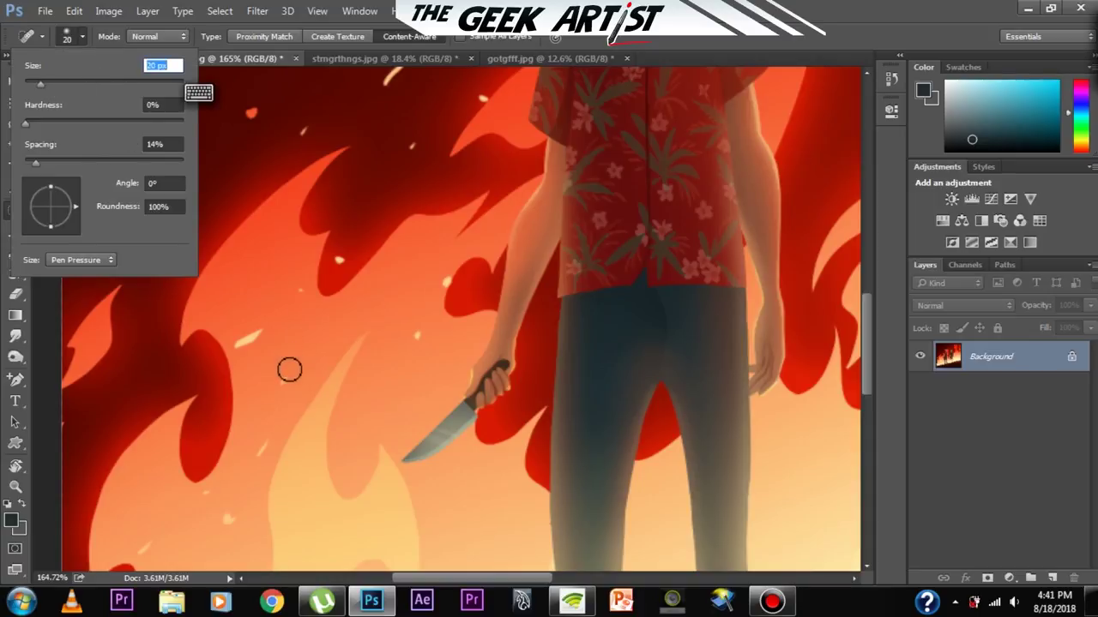
left_click_drag(39, 90, 33, 83)
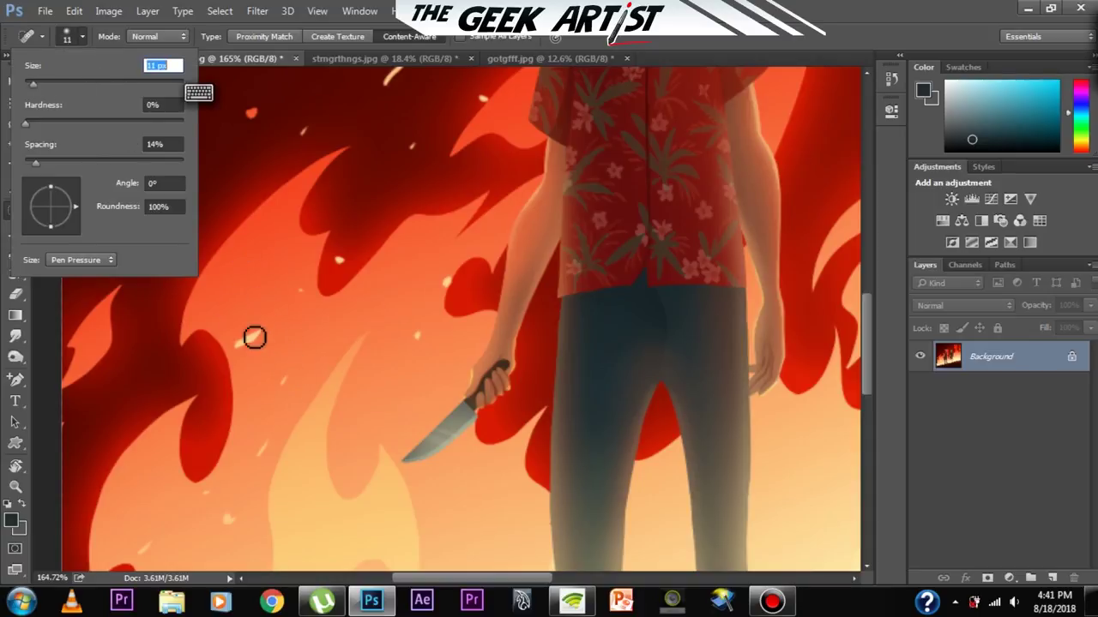
- Spot-heal the elongated pale spark in the orange flame with the smaller brush, and undo the stroke
mouse_move(240, 350)
left_mouse_down()
mouse_move(252, 358)
mouse_move(258, 337)
left_mouse_up()
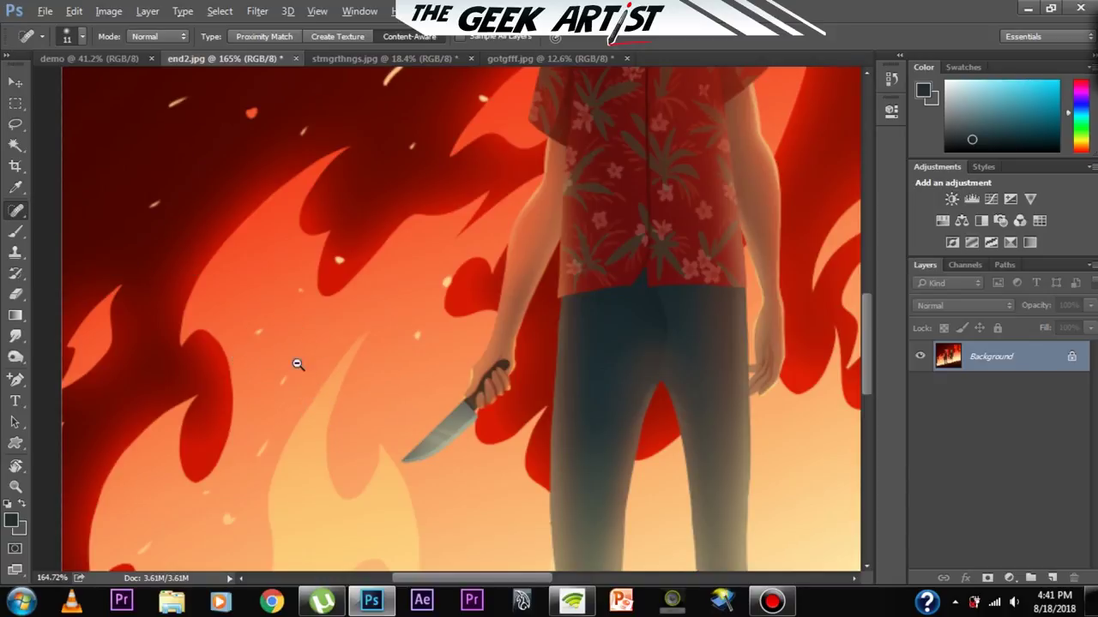
scroll(287, 352, "up", 1)
mouse_move(232, 341)
left_mouse_down()
mouse_move(245, 349)
mouse_move(275, 326)
mouse_move(294, 343)
left_mouse_up()
scroll(306, 367, "up", 1)
mouse_move(300, 387)
left_mouse_down()
mouse_move(283, 375)
mouse_move(331, 385)
mouse_move(300, 373)
left_mouse_up()
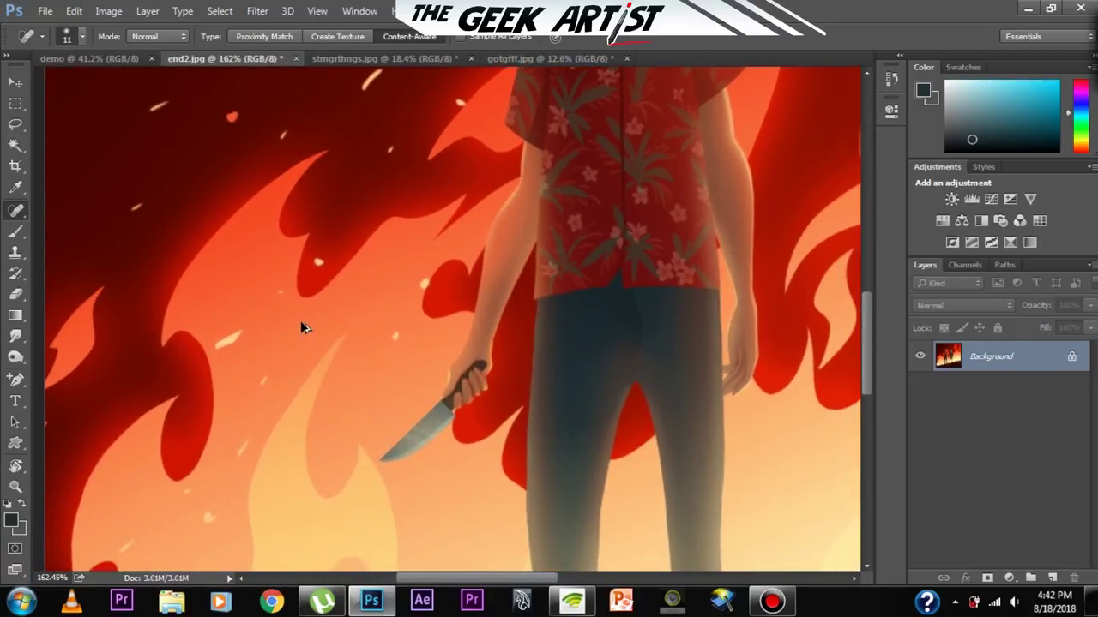
- Switch from the Spot Healing Brush to the Healing Brush tool and undo the spark removals on the illustration
right_click(15, 210)
left_click(103, 220)
left_click(262, 307)
key("ctrl+z")
left_click_drag(323, 373, 249, 357)
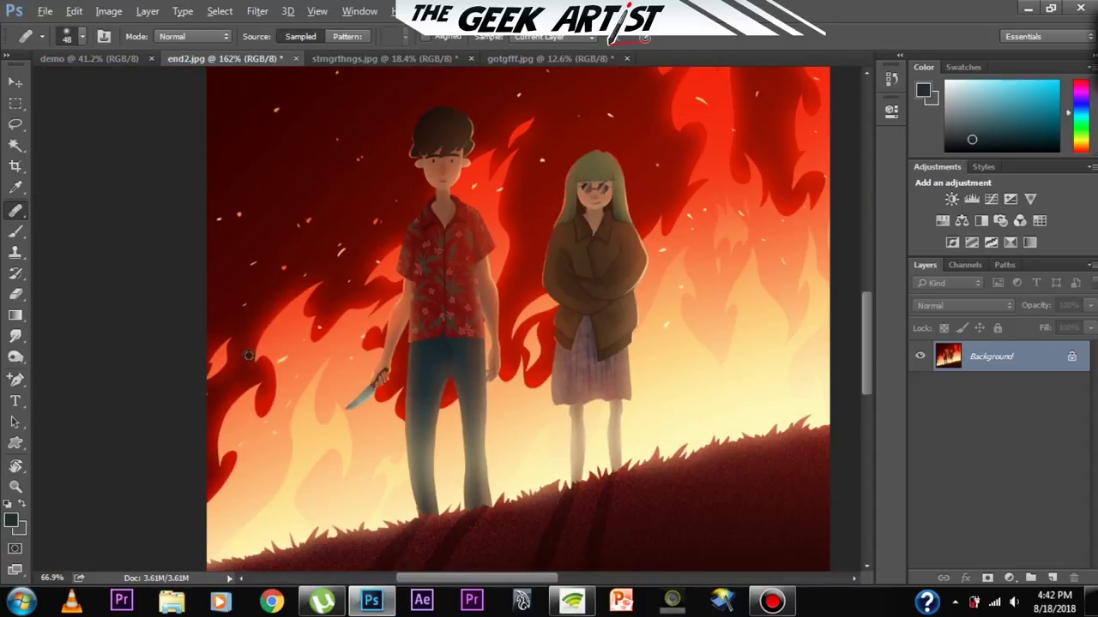
right_click(19, 210)
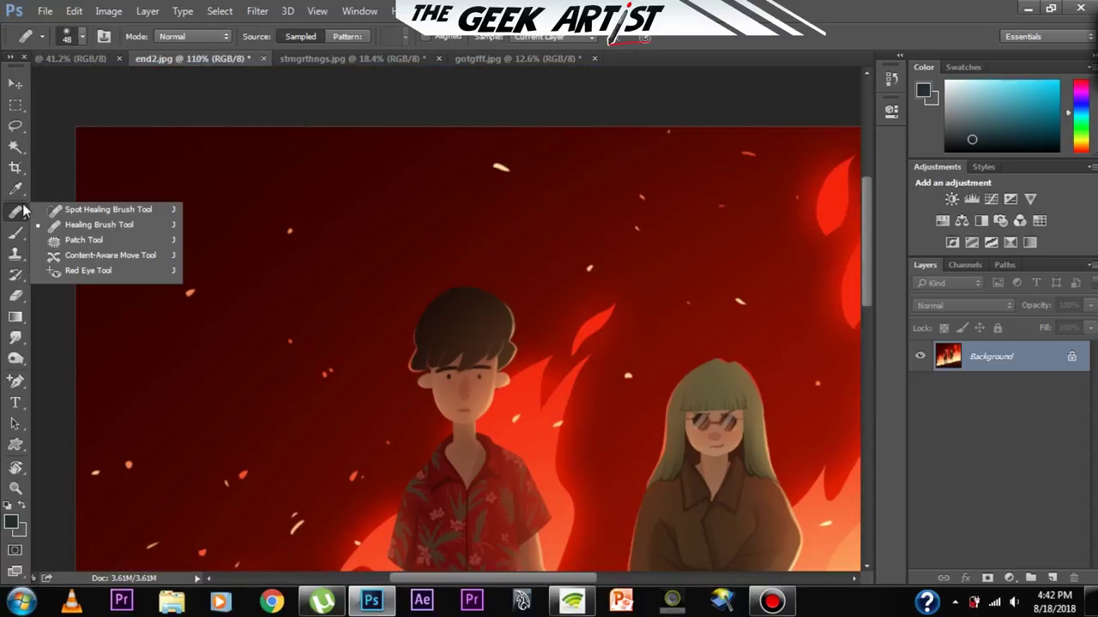
left_click(120, 225)
scroll(365, 317, "up", 2)
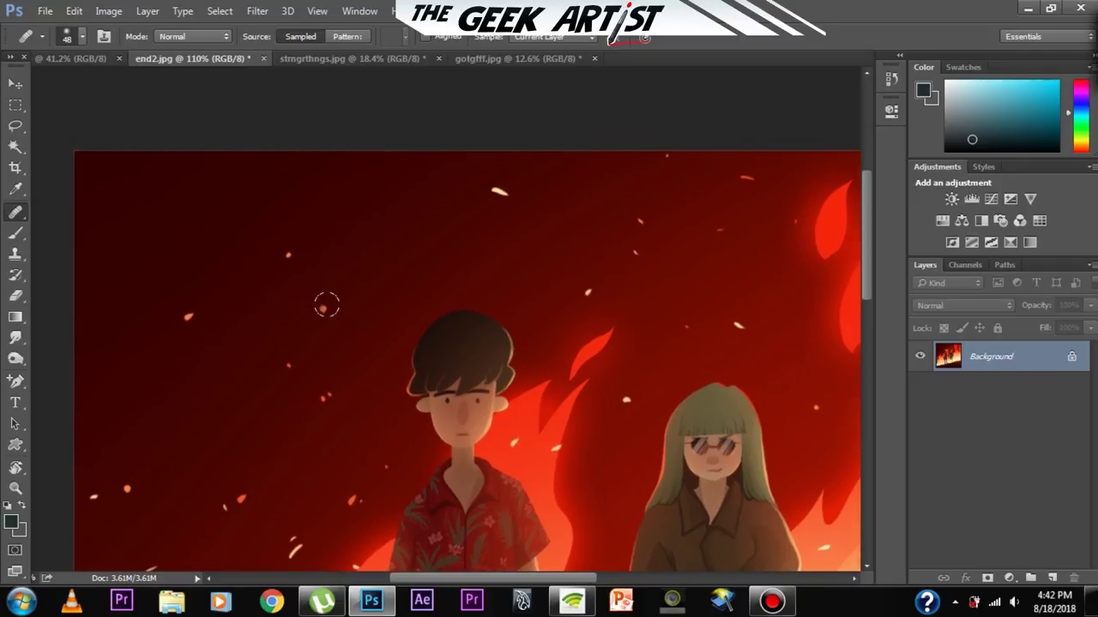
right_click(16, 213)
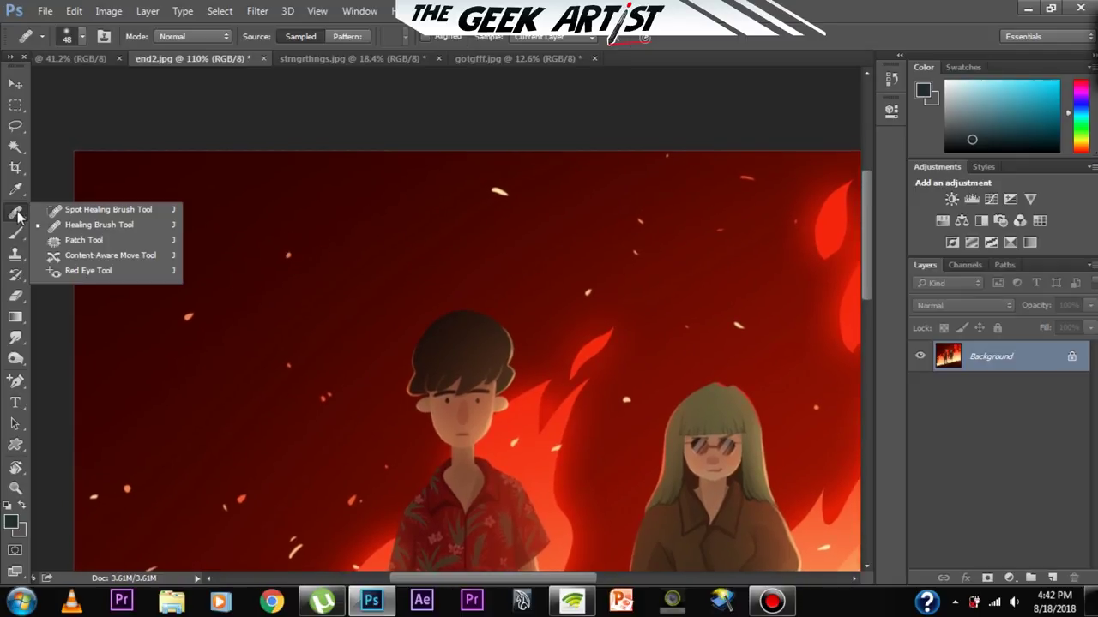
left_click(52, 298)
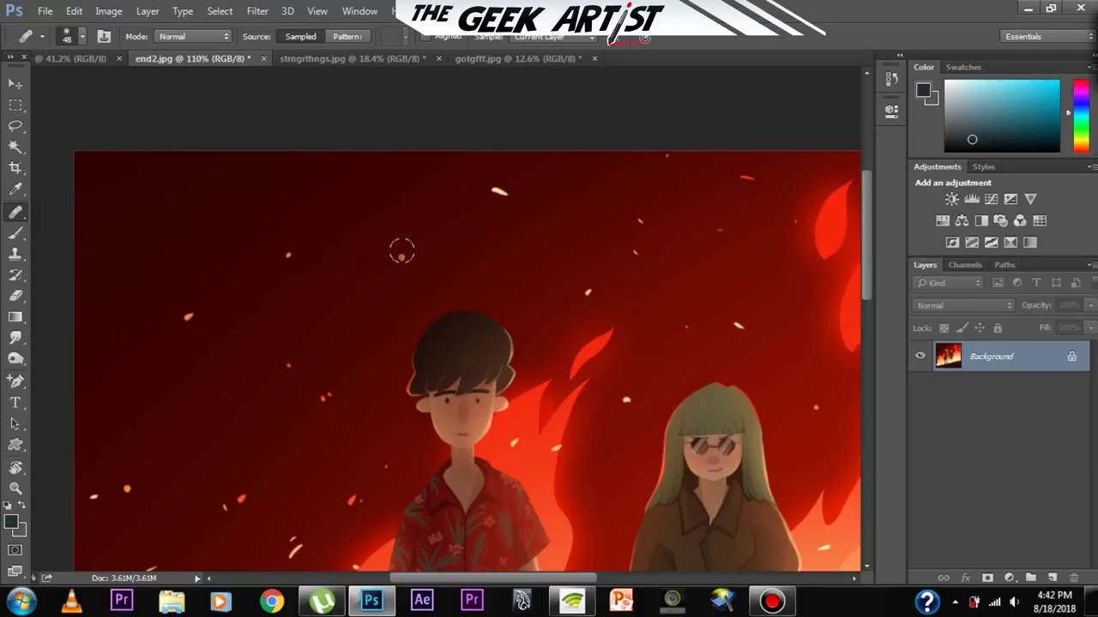
- Heal the two uppermost sparks in the dark sky to the left of the boy with the Healing Brush
mouse_move(334, 333)
left_mouse_down()
mouse_move(341, 325)
mouse_move(348, 372)
left_mouse_up()
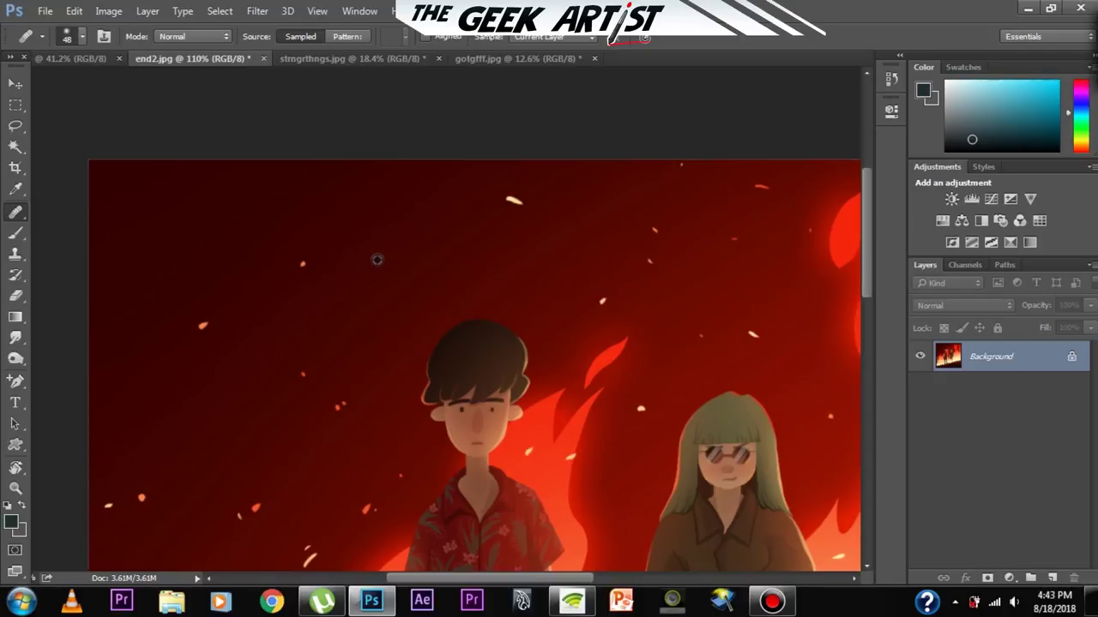
left_click_drag(299, 261, 324, 293)
left_click_drag(329, 370, 336, 295)
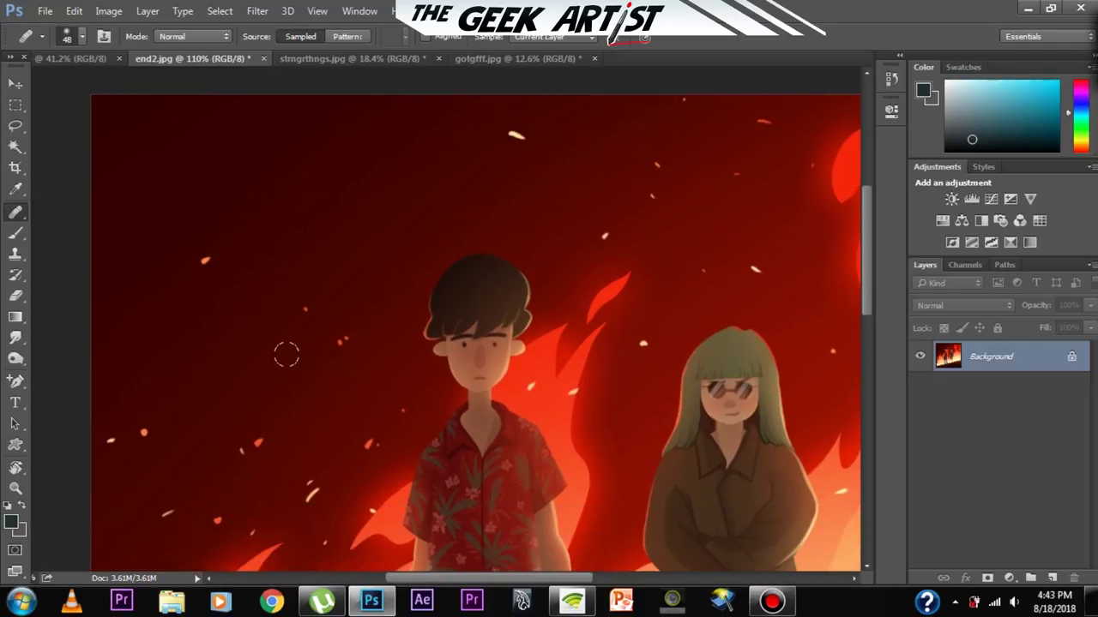
left_click_drag(251, 285, 272, 272)
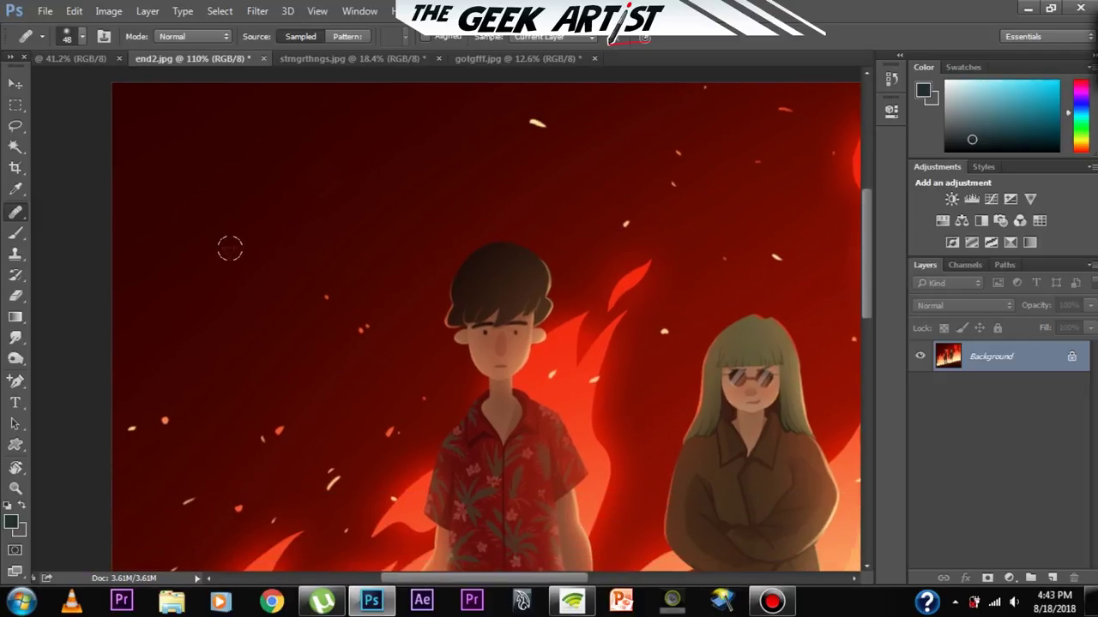
left_click_drag(226, 250, 221, 244)
- Try healing the pale spark in the orange flame with the 48 px Healing Brush, and undo the stroke
mouse_move(313, 407)
left_mouse_down()
mouse_move(326, 233)
mouse_move(312, 272)
left_mouse_up()
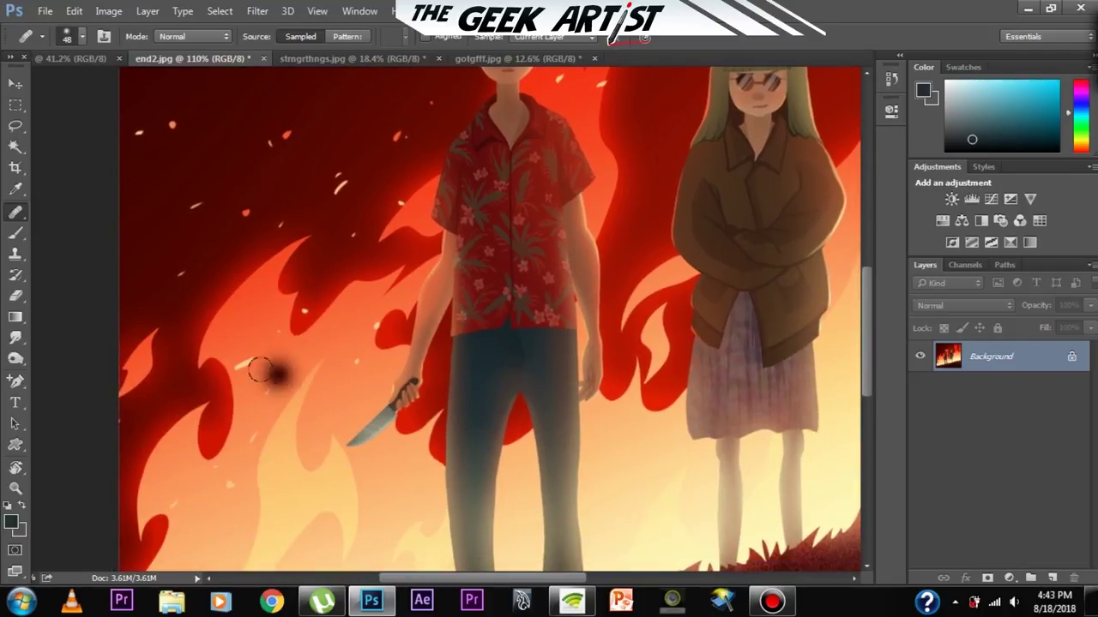
left_click_drag(263, 353, 275, 359)
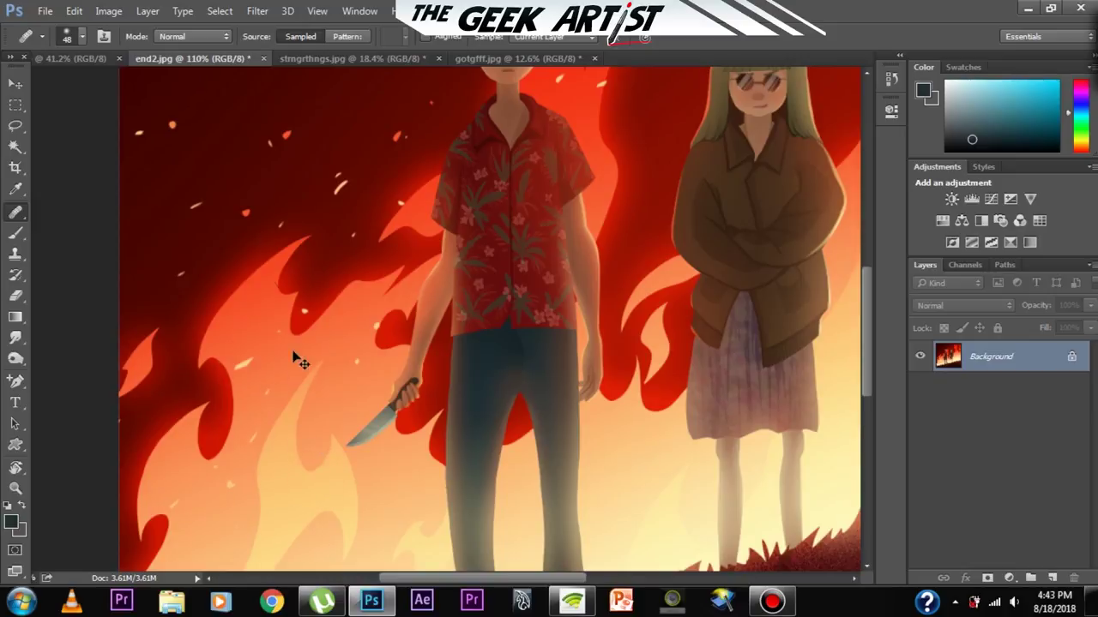
- Set the Healing Brush size to 23 px, sample the nearby orange flame, and heal the elongated pale spark
left_click(81, 36)
left_click_drag(44, 84, 42, 84)
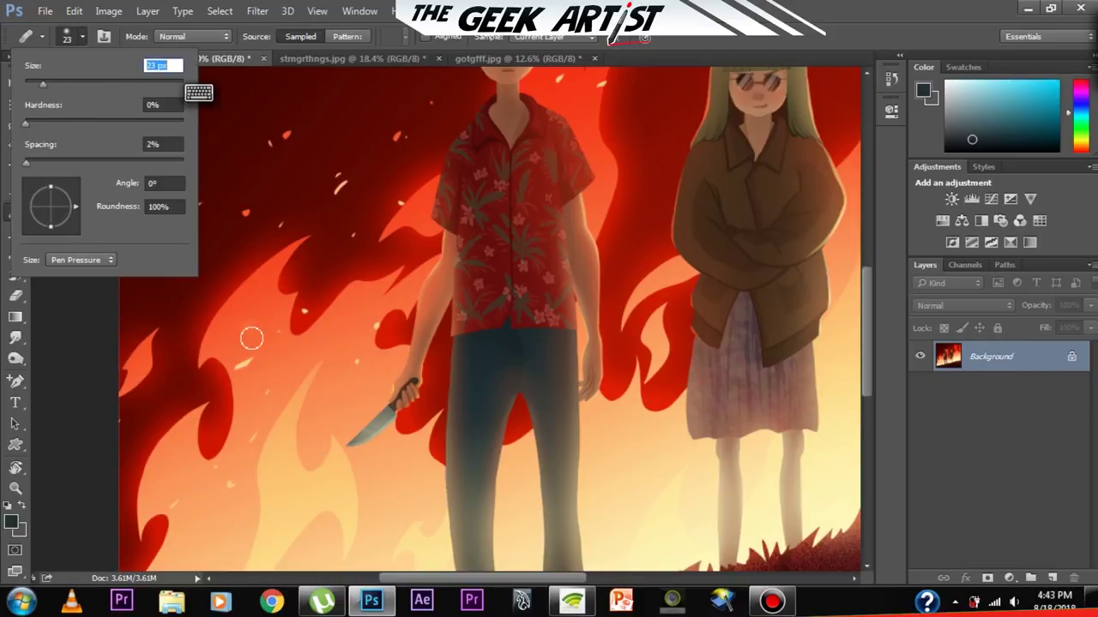
left_click(76, 404)
left_click(271, 355, "alt")
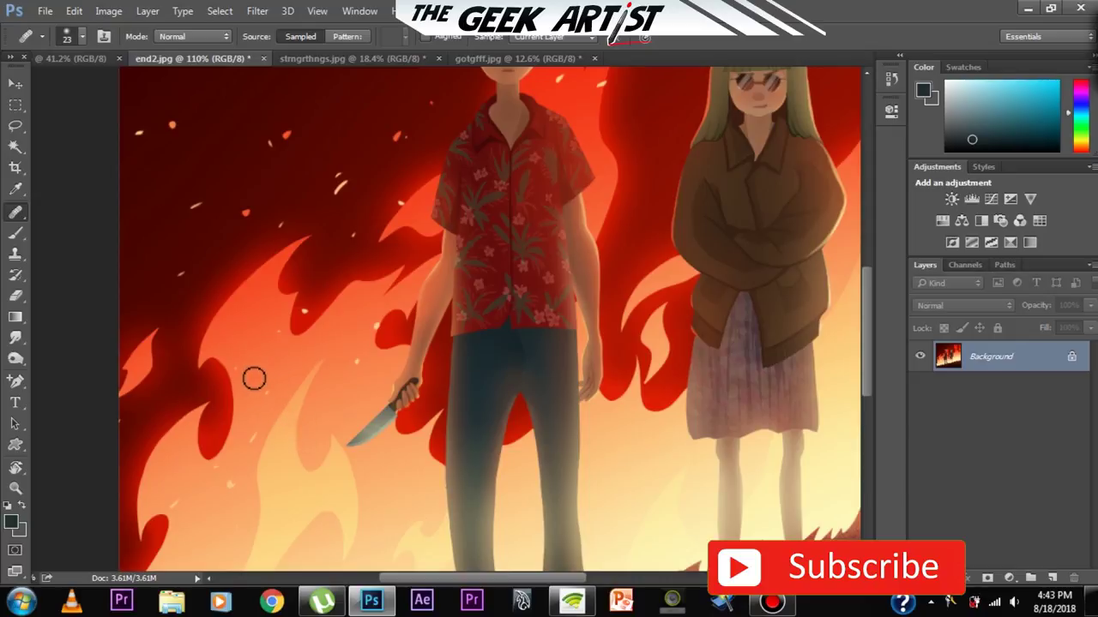
- Sample clean orange from the flame beside the knife as the Healing Brush source for retouching the leftover spark traces
scroll(261, 404, "up", 2)
scroll(257, 377, "up", 2)
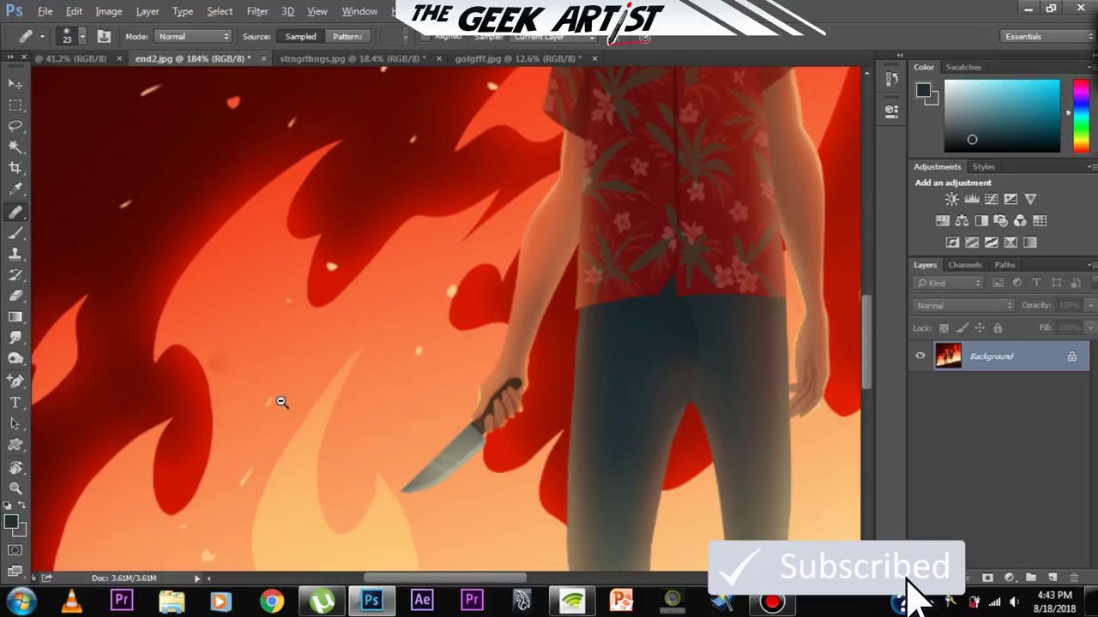
scroll(275, 400, "down", 2)
scroll(266, 364, "up", 4)
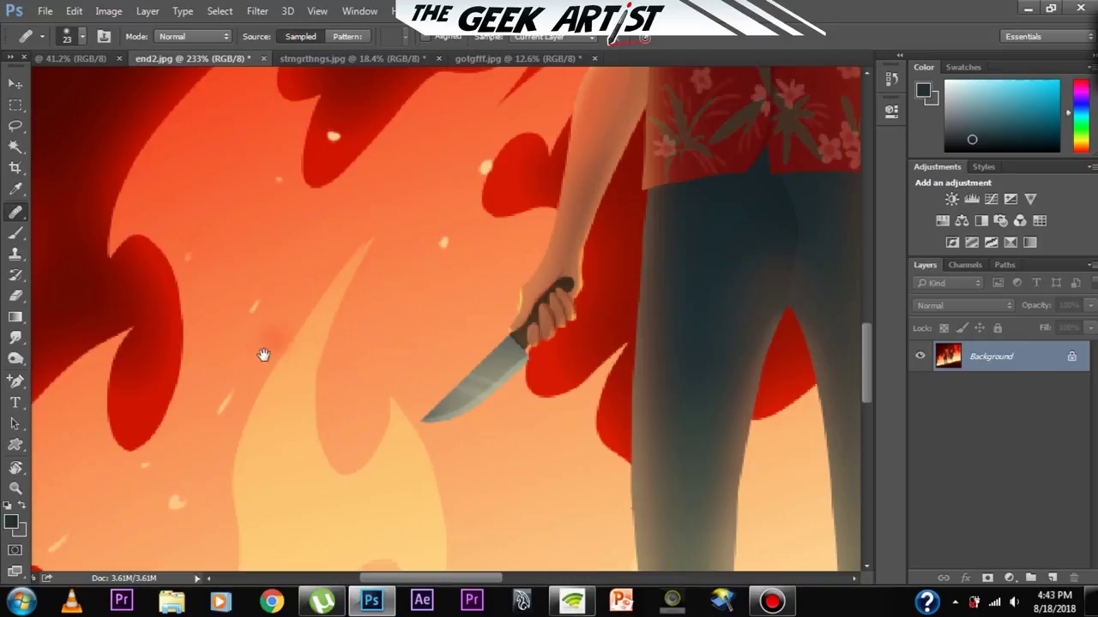
left_click_drag(262, 357, 289, 409)
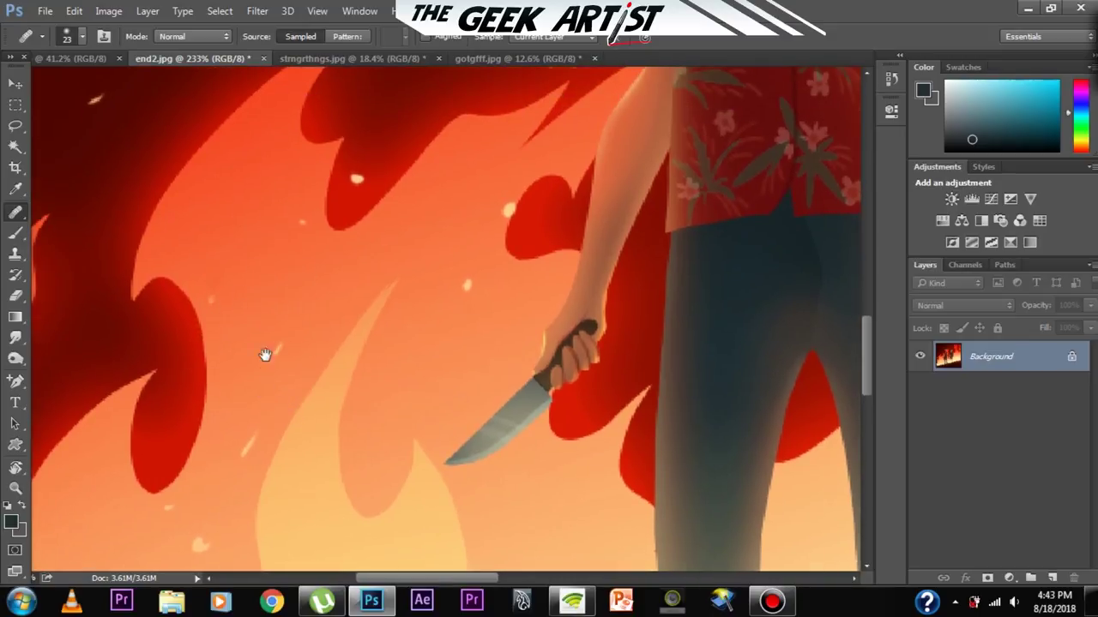
left_click_drag(267, 378, 263, 369)
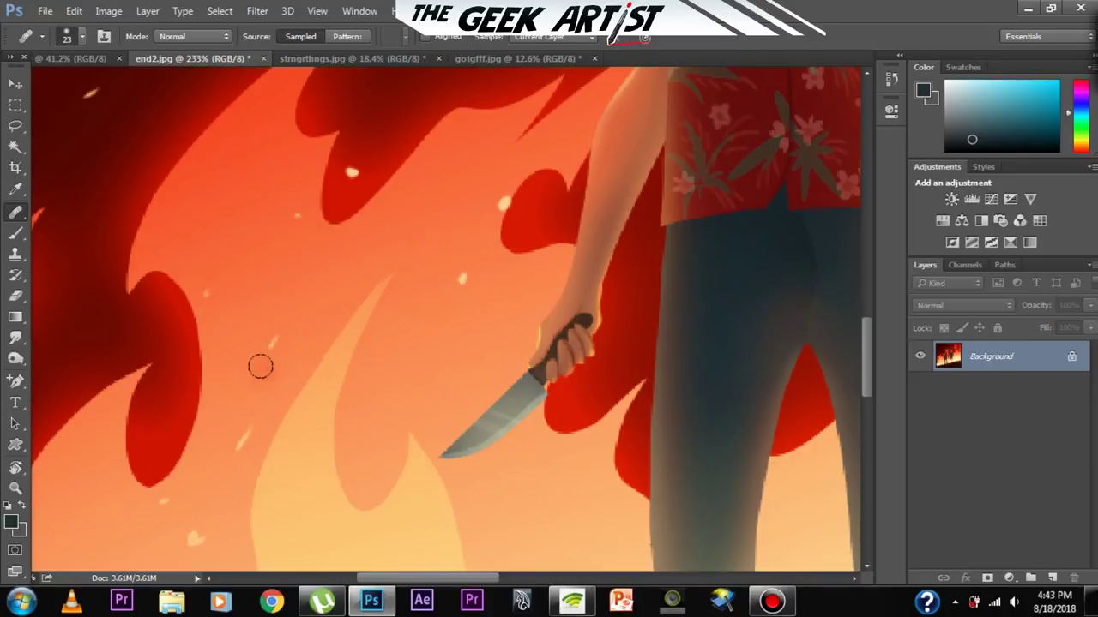
left_click(268, 379, "alt")
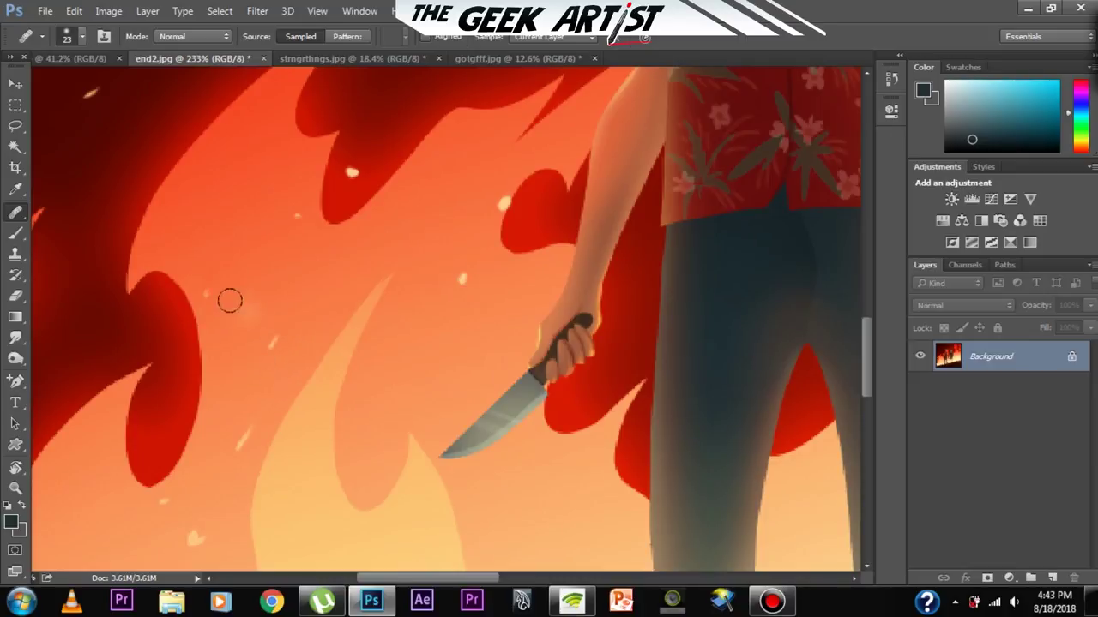
- Try healing the leftover spark traces beside the dark red flame lobe with the 23 px Healing Brush
mouse_move(209, 297)
left_mouse_down()
mouse_move(203, 271)
mouse_move(217, 259)
left_mouse_up()
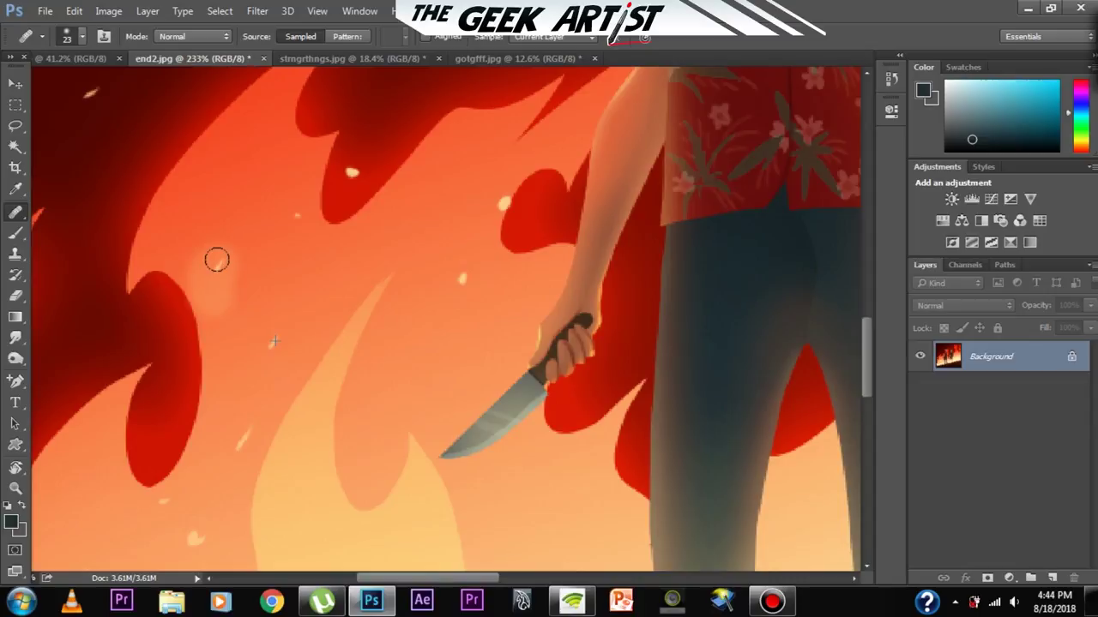
left_click_drag(215, 259, 220, 262)
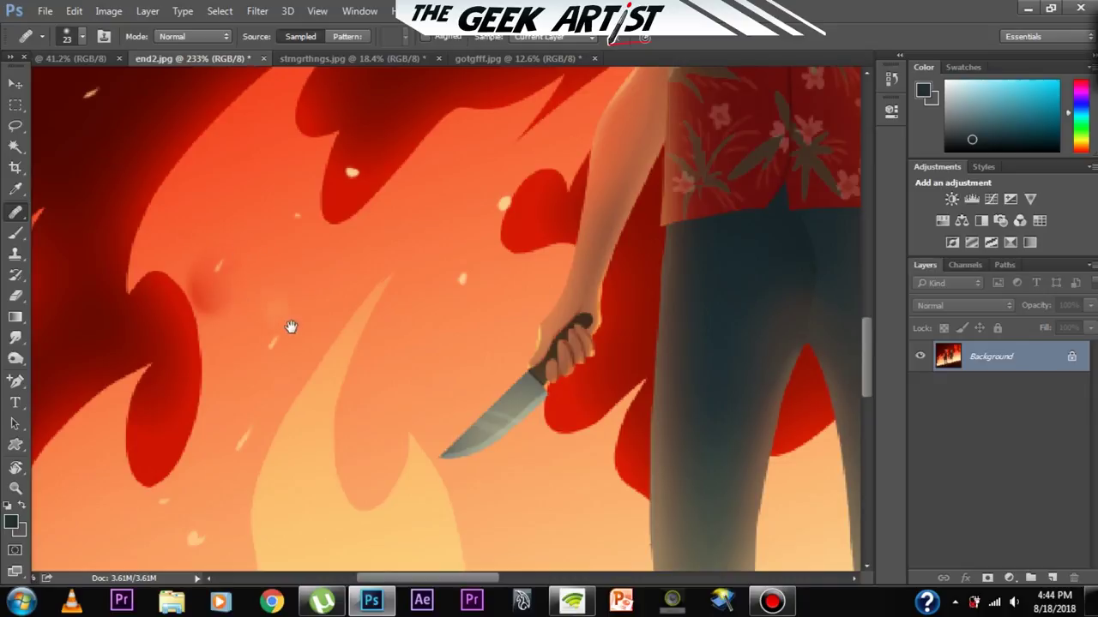
scroll(270, 330, "down", 2)
scroll(287, 299, "up", 2)
left_click_drag(287, 301, 250, 329)
left_click_drag(238, 187, 250, 358)
left_click_drag(252, 305, 282, 407)
scroll(281, 406, "up", 2)
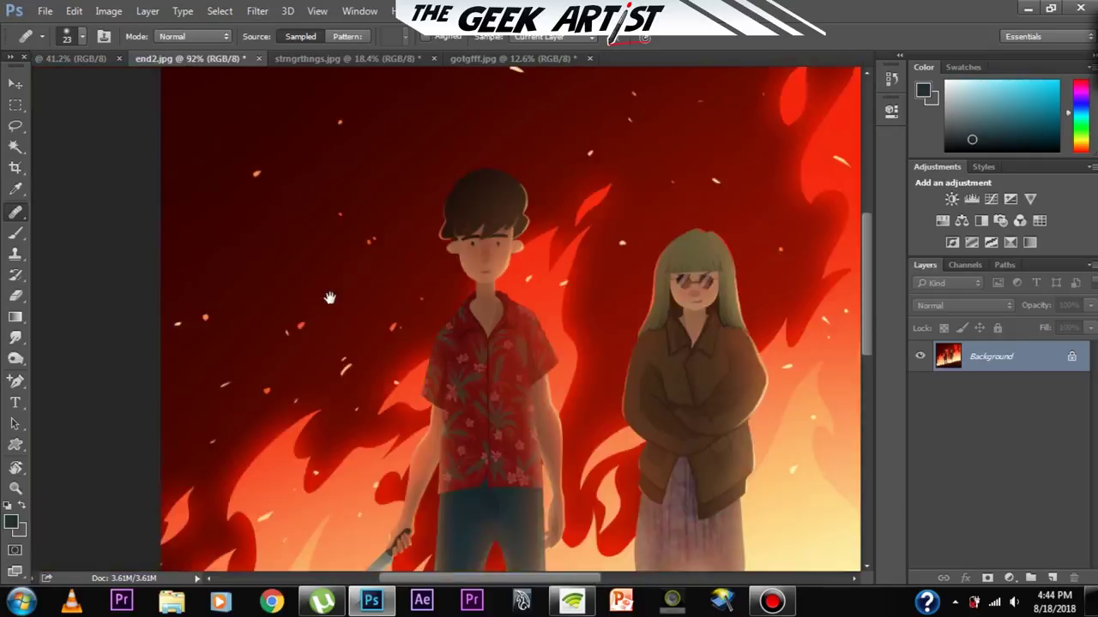
- Try replacing the elongated pale spark in the orange flame with clean flame using the Patch tool, undo it and deselect
scroll(421, 223, "down", 3)
right_click(19, 221)
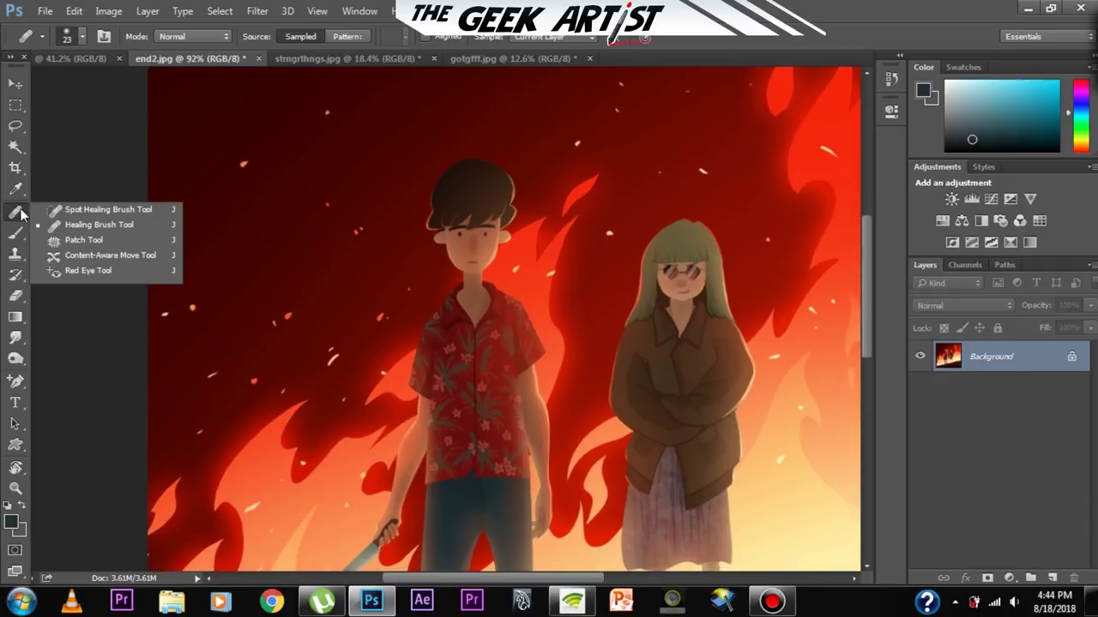
left_click(94, 244)
scroll(314, 306, "down", 2)
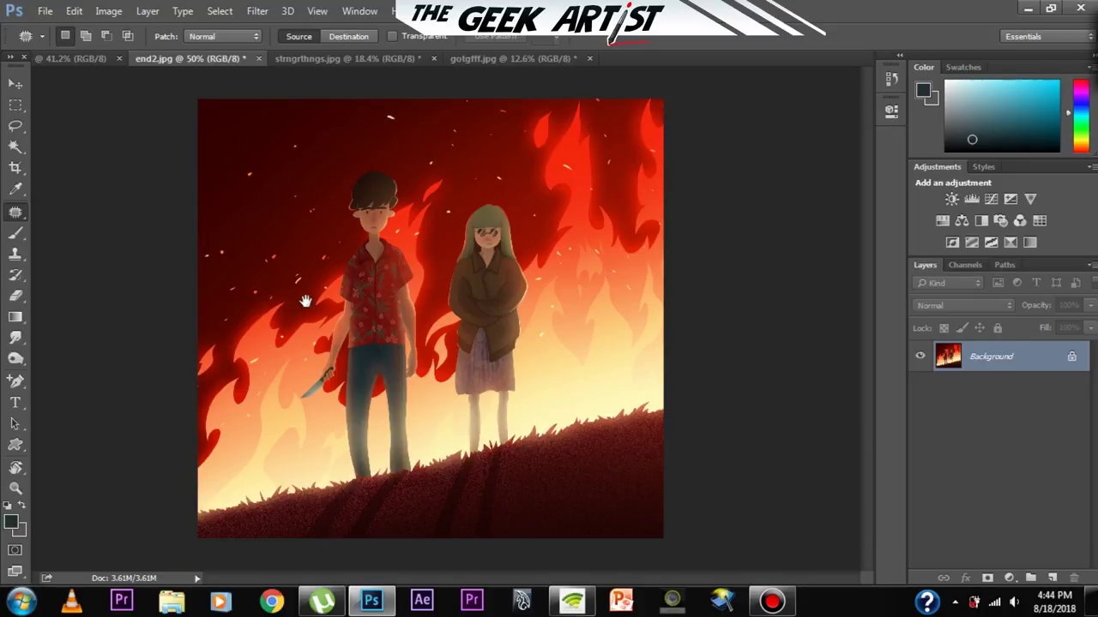
scroll(247, 386, "up", 3)
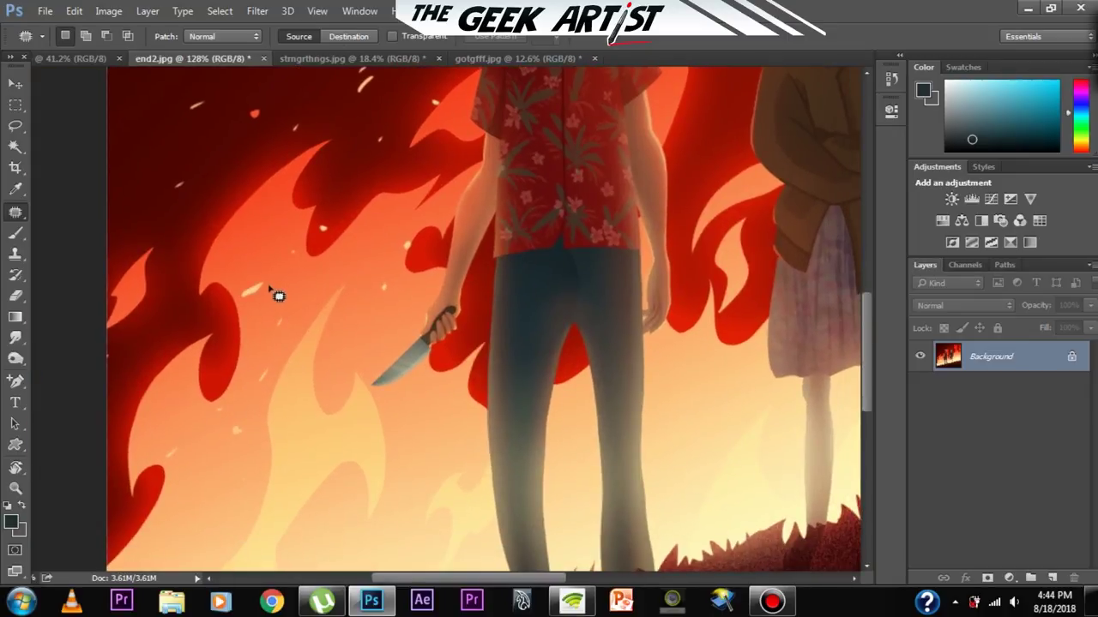
scroll(287, 323, "up", 2)
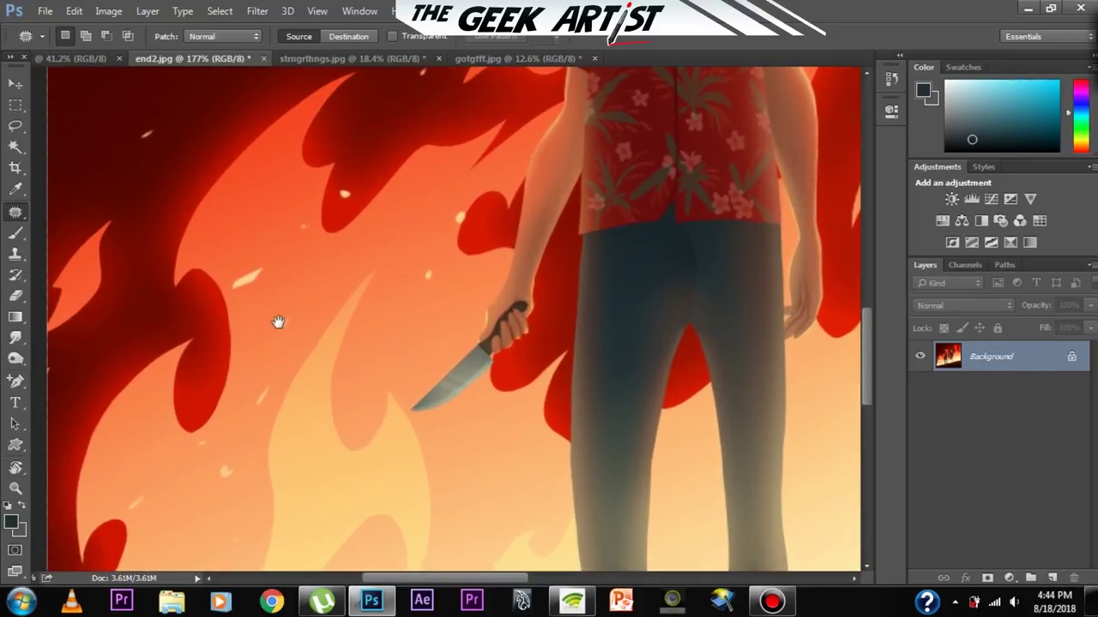
scroll(277, 322, "up", 3)
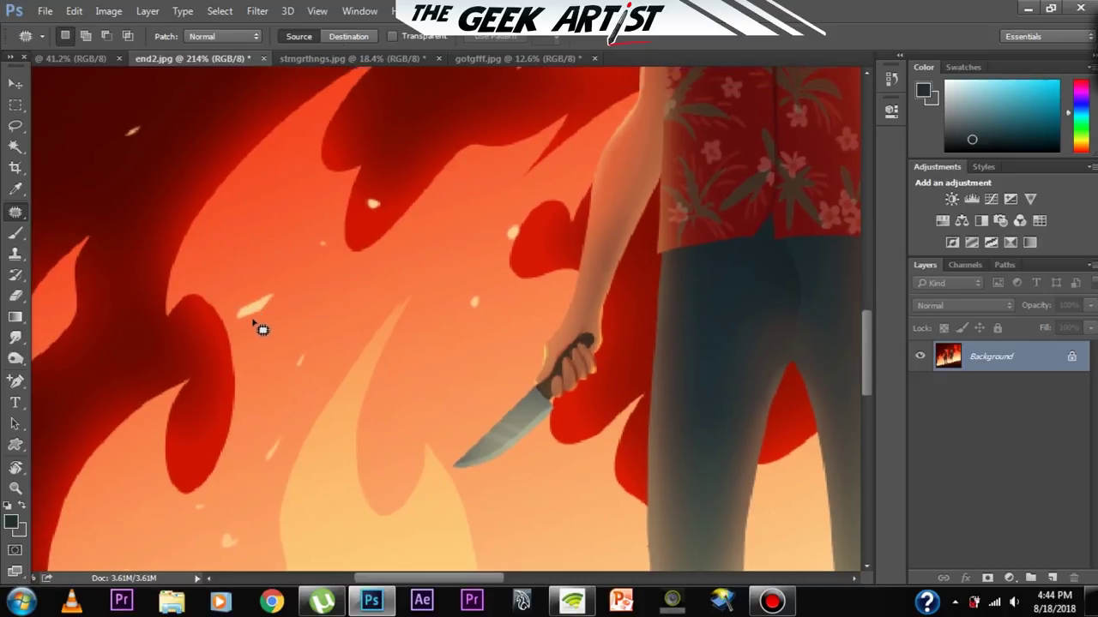
mouse_move(236, 322)
left_mouse_down()
mouse_move(286, 301)
mouse_move(269, 320)
mouse_move(255, 283)
mouse_move(265, 307)
mouse_move(263, 280)
left_mouse_up()
scroll(279, 340, "up", 3)
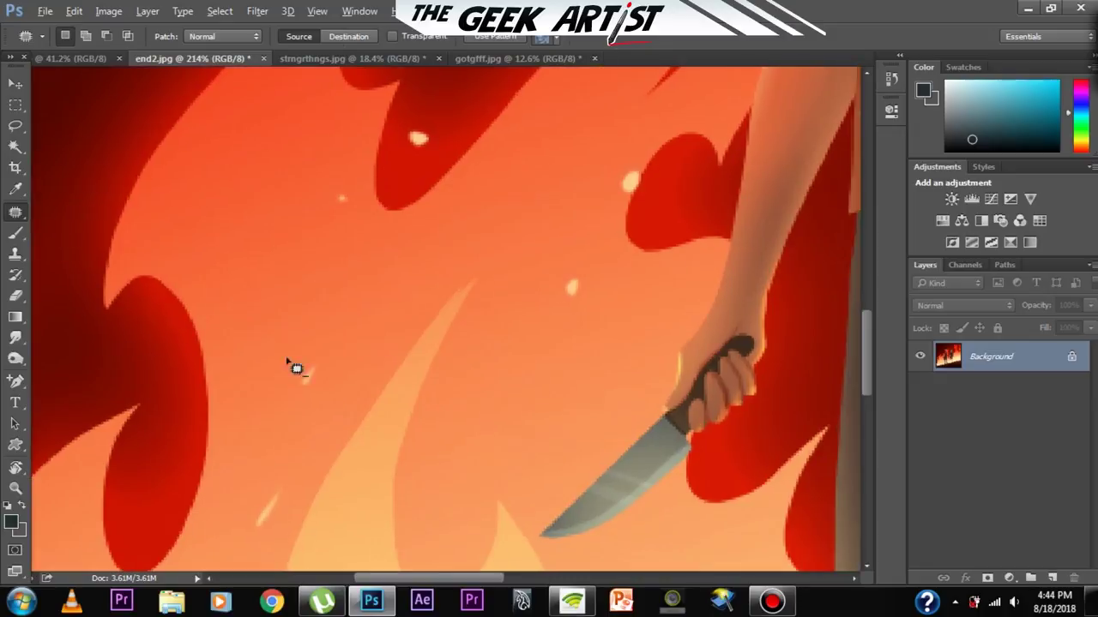
scroll(257, 364, "down", 2)
left_click_drag(247, 375, 303, 329)
key("ctrl+z")
key("ctrl+d")
- Patch the small spark just above the flame tip with clean dark sky using the Patch tool
left_click_drag(373, 151, 292, 338)
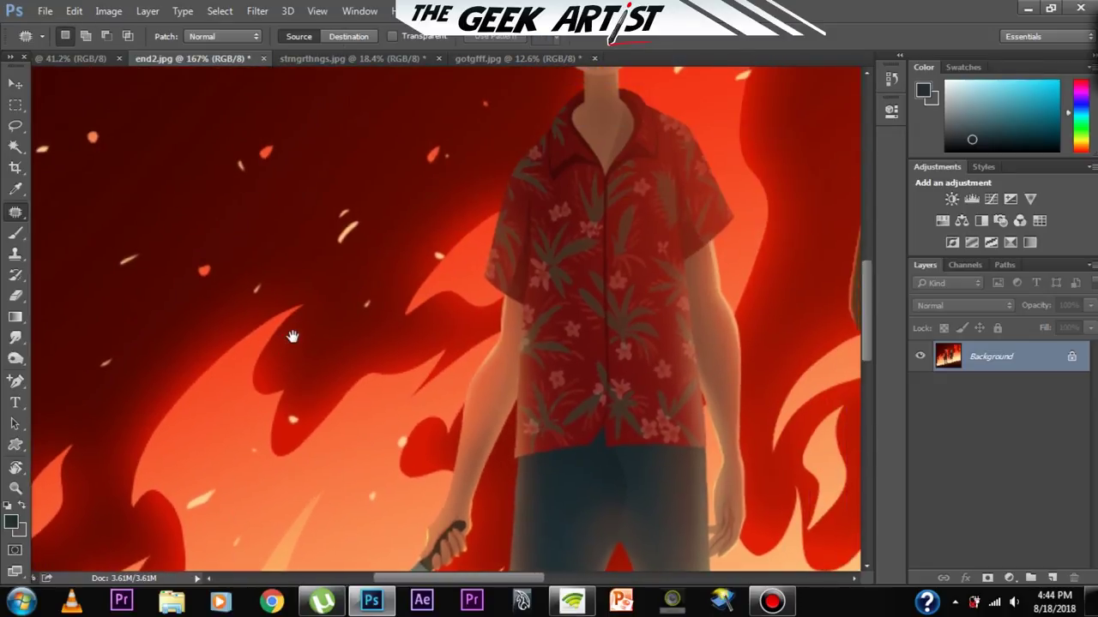
left_click_drag(254, 299, 245, 247)
scroll(257, 296, "up", 1)
scroll(265, 338, "down", 1)
scroll(269, 317, "up", 2)
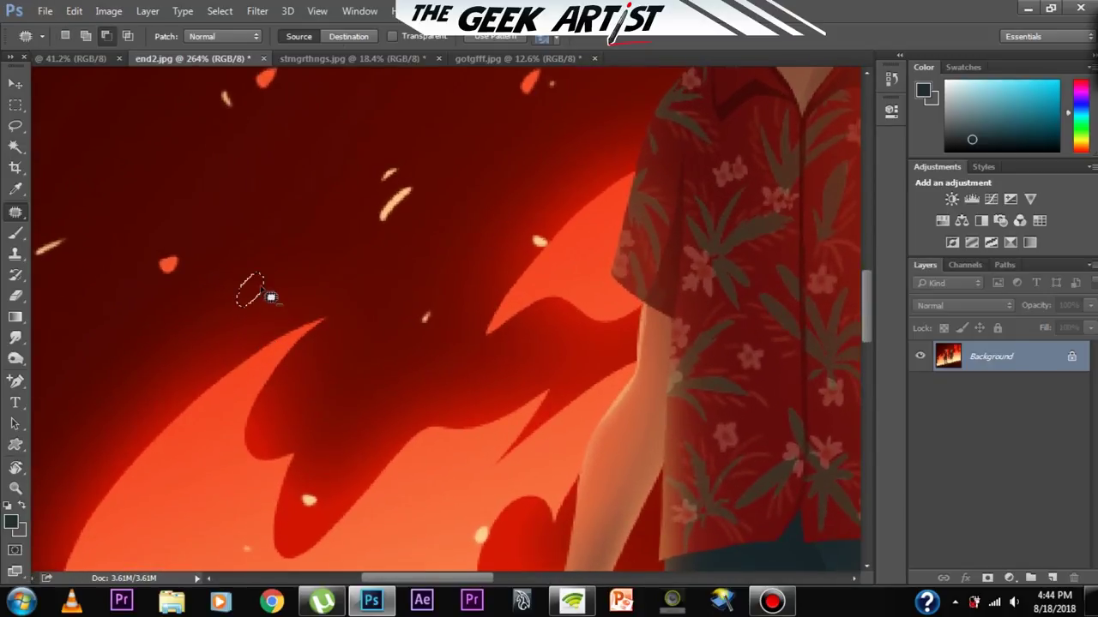
scroll(270, 299, "down", 3)
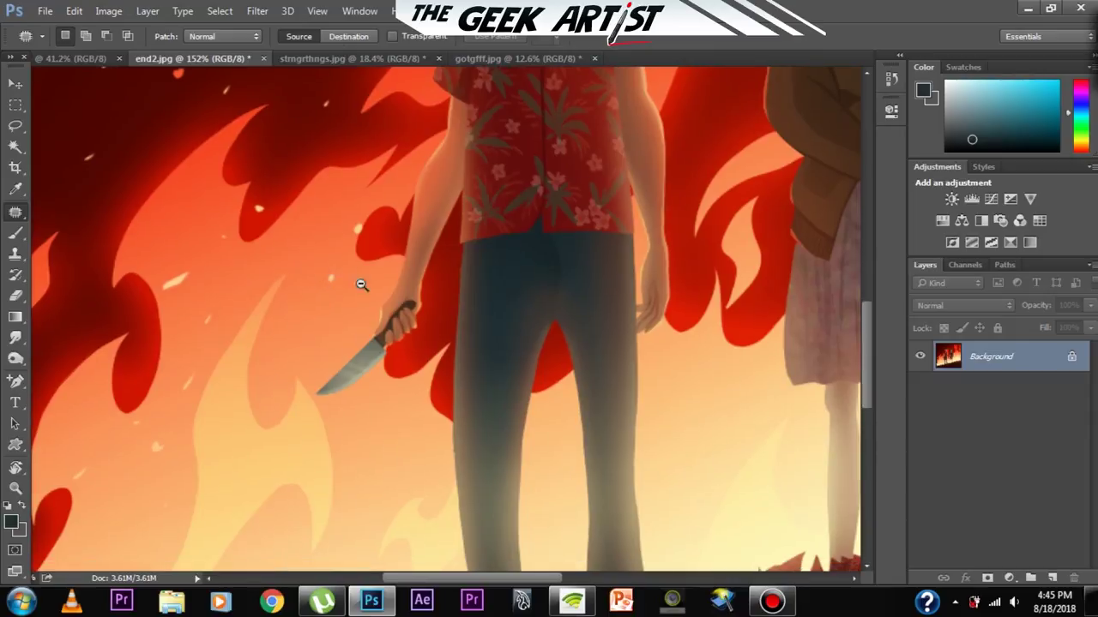
- Try patching the small spark beside the knife hand from the surrounding orange flame, undo the patch and deselect
scroll(361, 284, "up", 2)
mouse_move(323, 282)
left_mouse_down()
mouse_move(331, 286)
mouse_move(323, 263)
left_mouse_up()
scroll(335, 306, "down", 1)
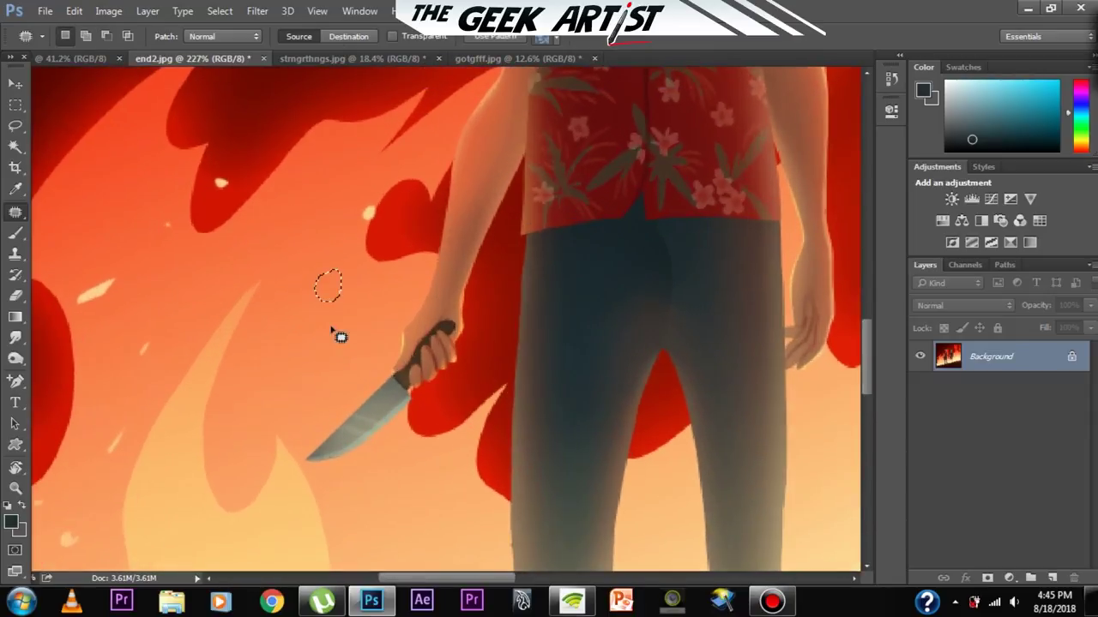
key("ctrl+d")
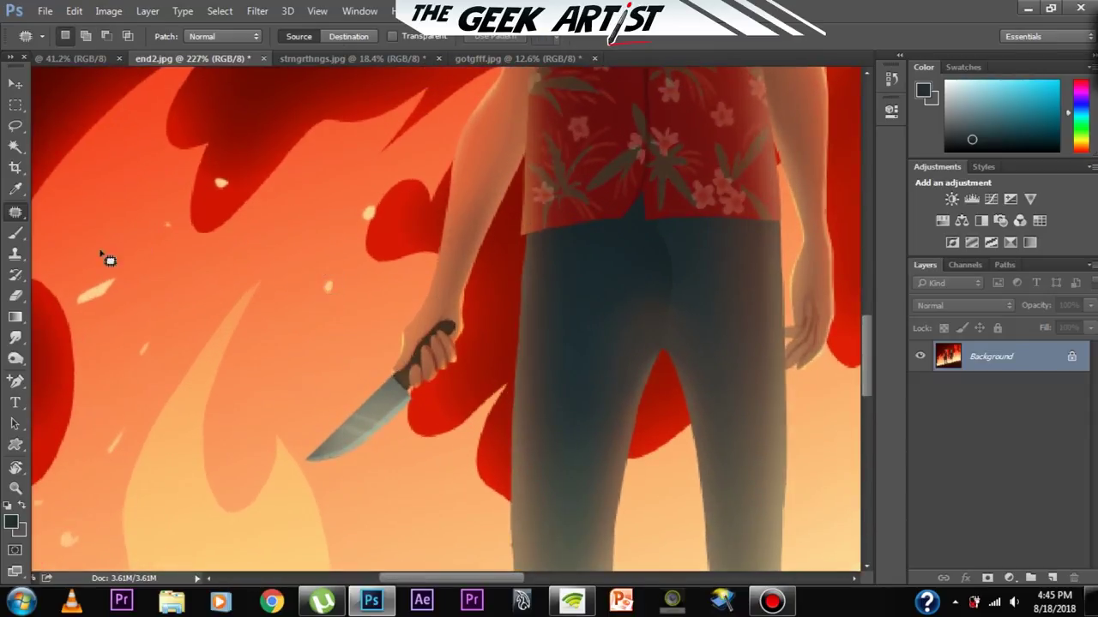
- Outline the boy's mouth with the Content-Aware Move tool and shift it slightly up toward the nose
right_click(18, 217)
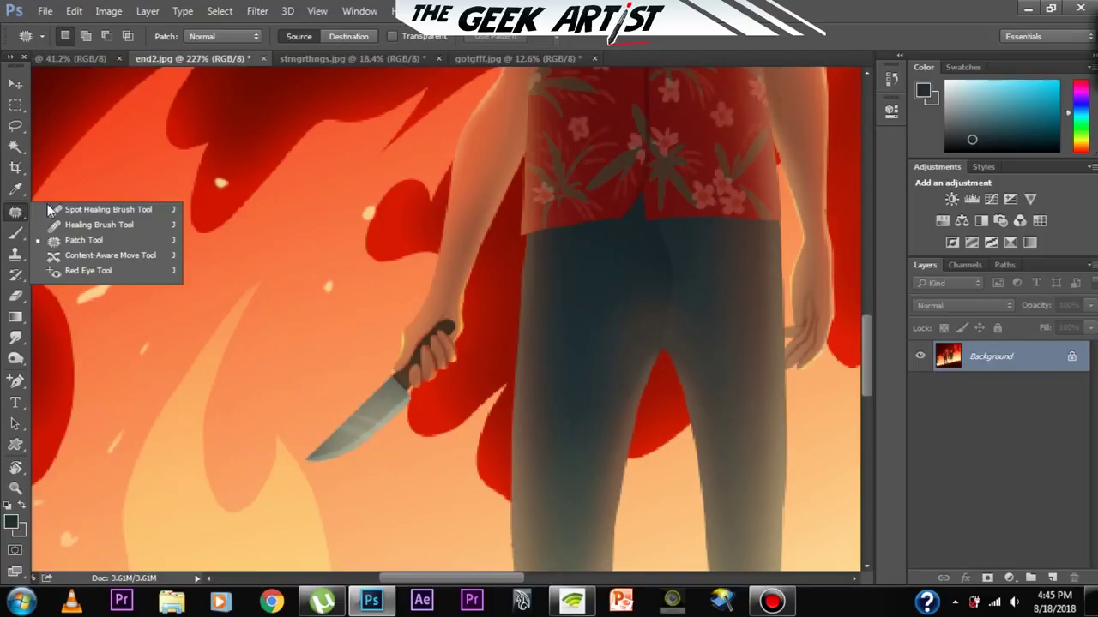
left_click(110, 259)
scroll(310, 334, "down", 5)
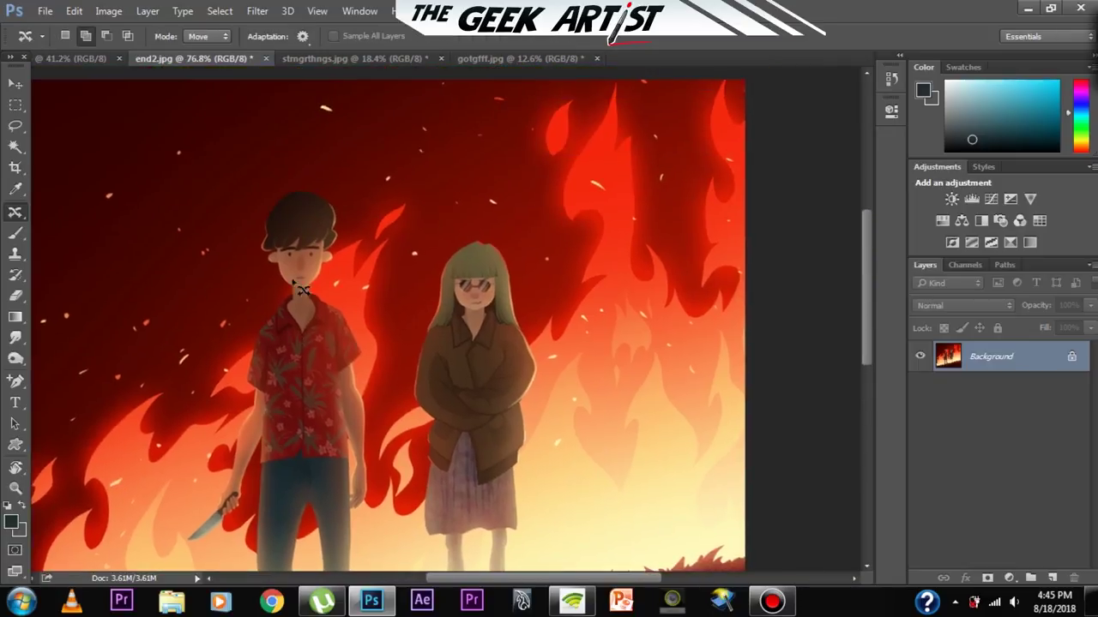
scroll(302, 290, "up", 4)
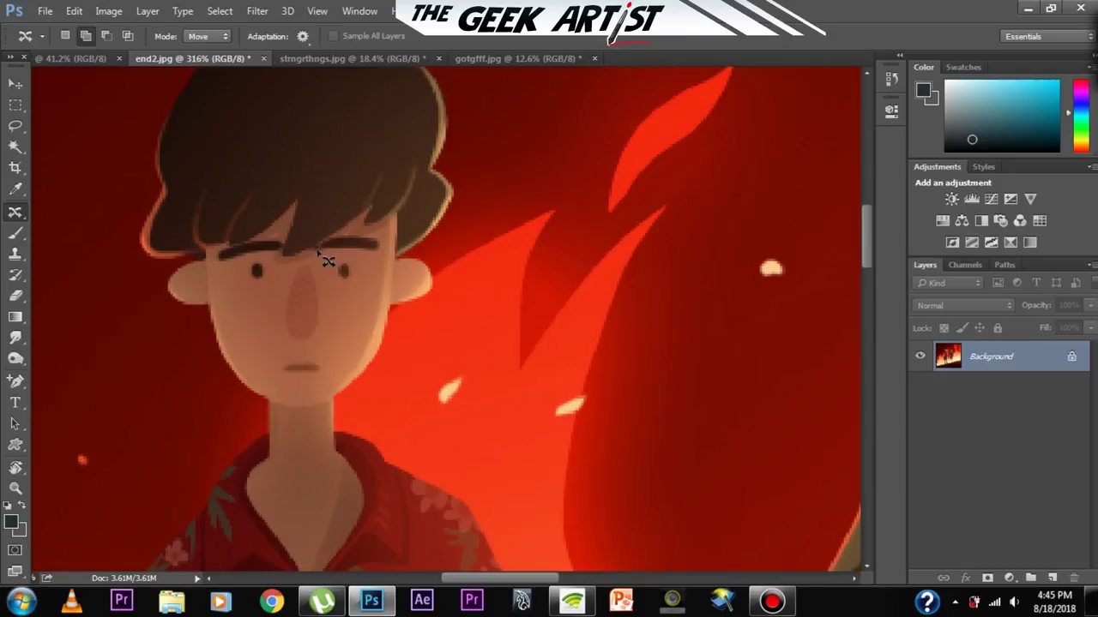
left_click_drag(304, 311, 299, 237)
left_click_drag(302, 283, 331, 288)
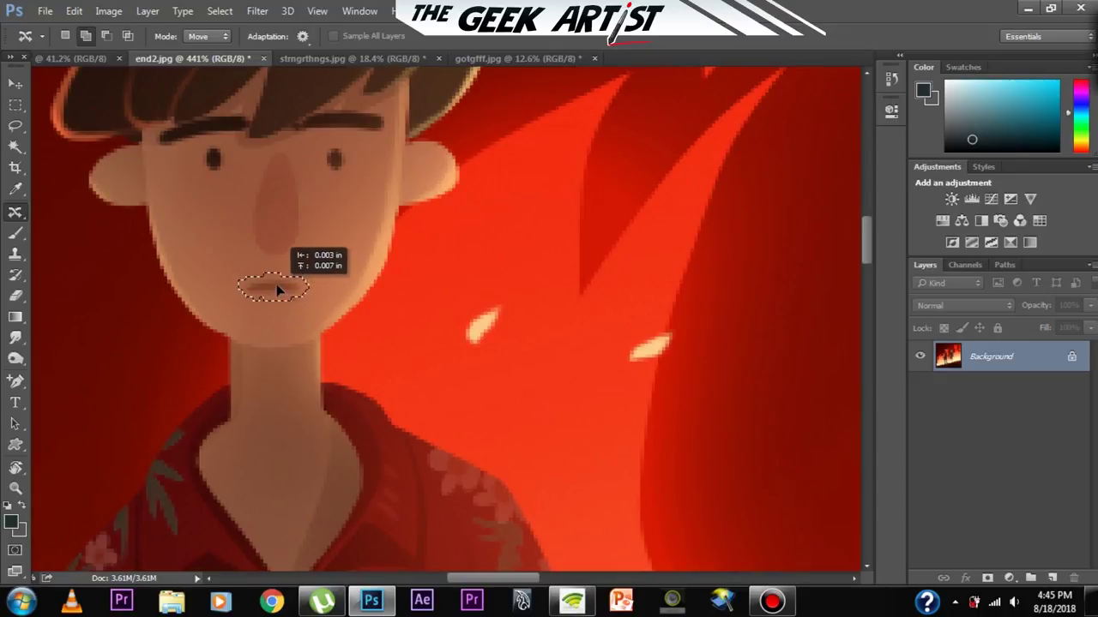
scroll(280, 292, "down", 5)
scroll(292, 334, "up", 4)
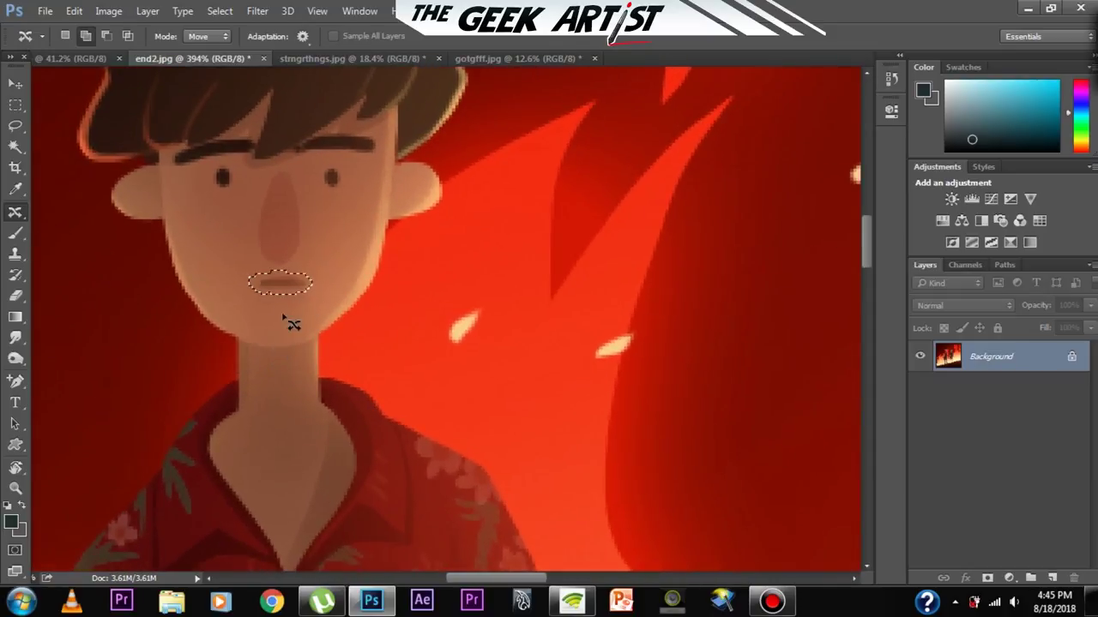
scroll(301, 318, "down", 4)
scroll(283, 351, "up", 5)
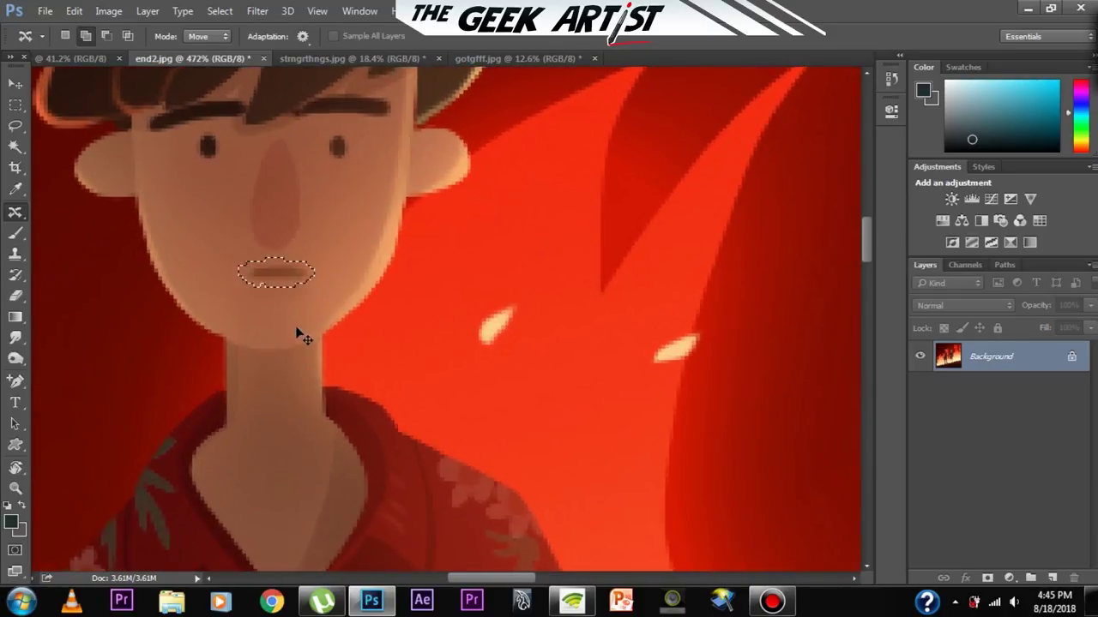
scroll(298, 324, "up", 1)
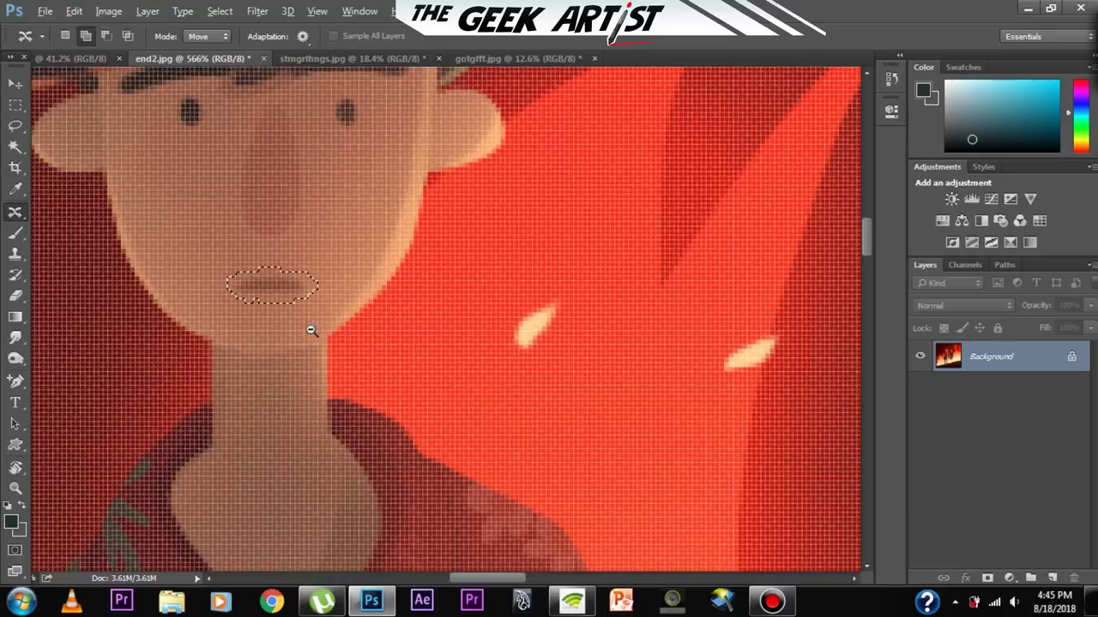
scroll(308, 326, "down", 2)
- Move the selected mouth down toward the boy's chin, undo the move and deselect
left_click_drag(287, 305, 286, 331)
left_click_drag(314, 369, 289, 409)
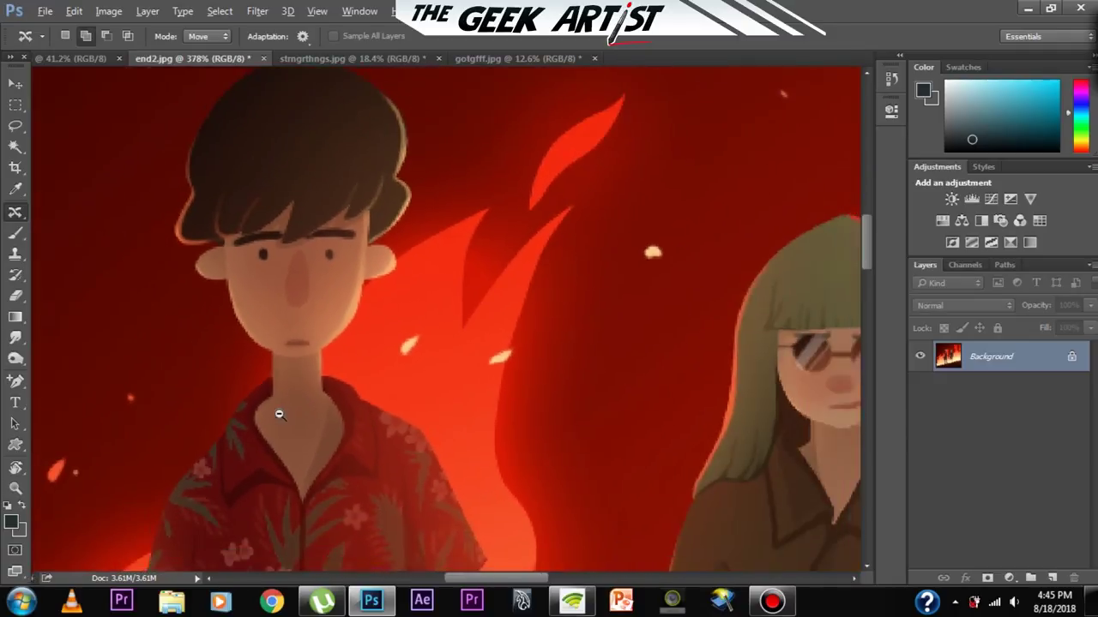
scroll(286, 382, "up", 2)
scroll(276, 385, "down", 2)
scroll(309, 398, "up", 3)
key("ctrl+z")
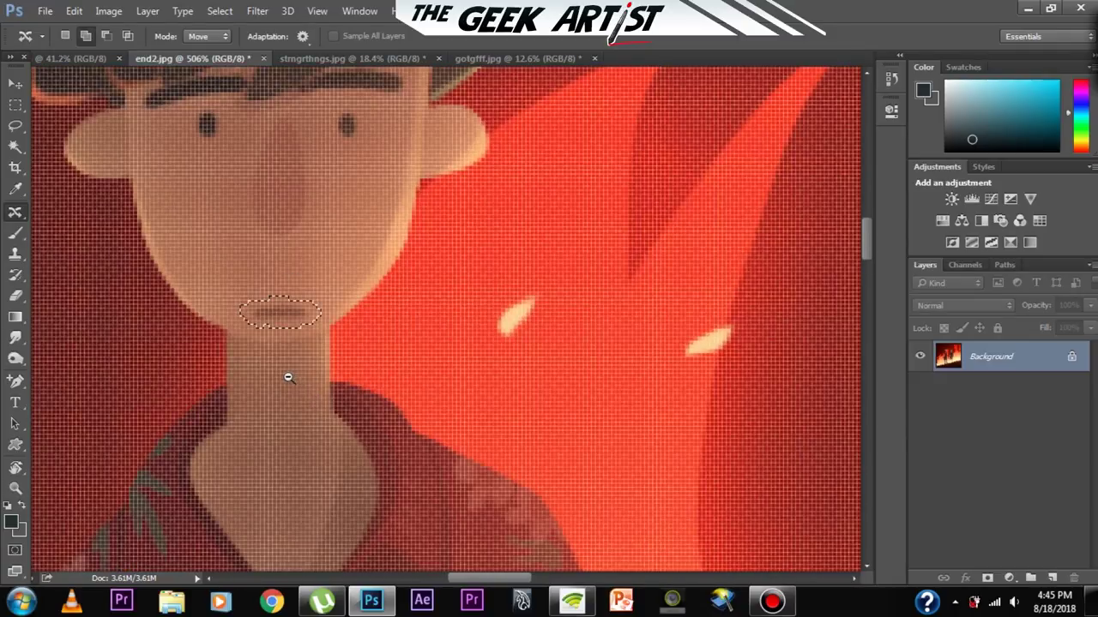
left_click_drag(295, 368, 273, 393)
key("ctrl+d")
- Try relocating the boy's eye on the left of his face with Content-Aware Move, undo it and deselect
left_click_drag(255, 243, 256, 267)
mouse_move(279, 328)
left_mouse_down()
mouse_move(274, 360)
mouse_move(267, 328)
mouse_move(287, 334)
left_mouse_up()
key("ctrl+z")
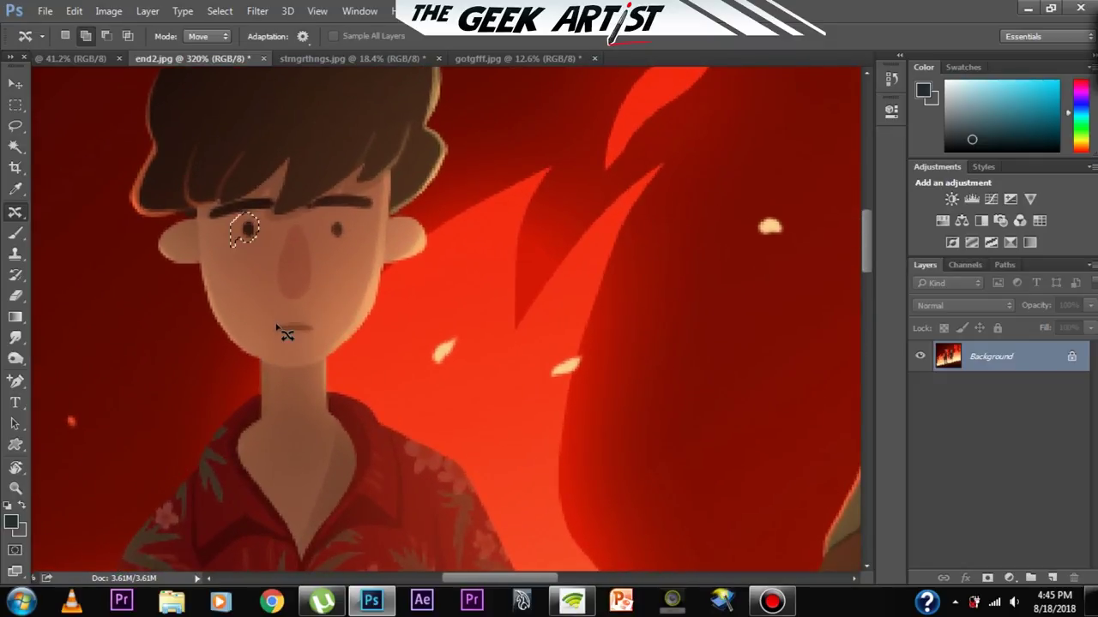
key("ctrl+d")
scroll(302, 328, "down", 2)
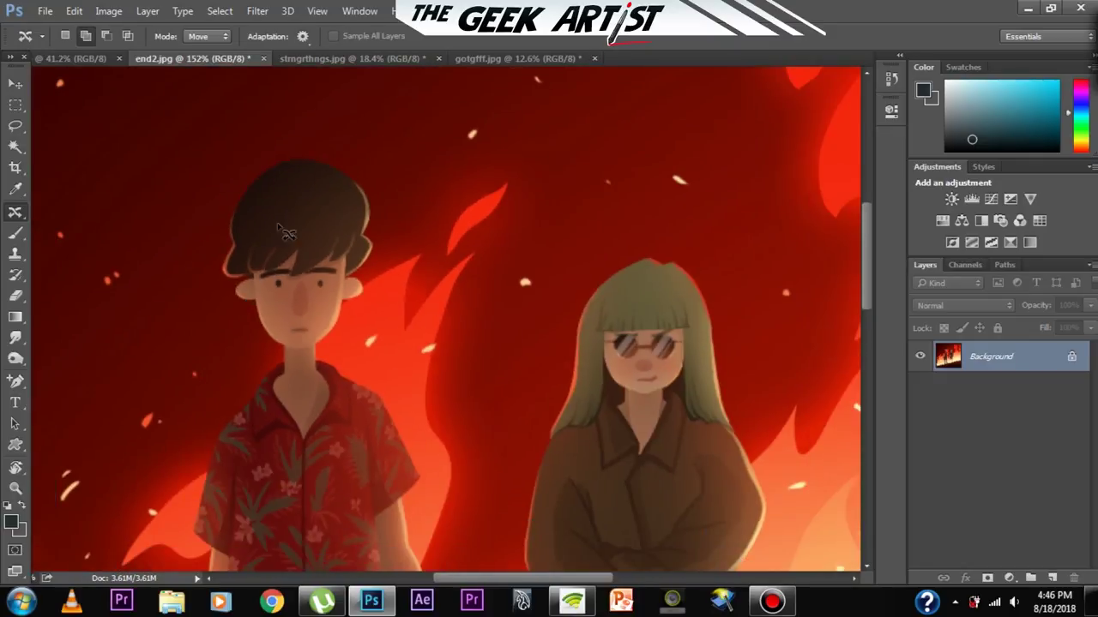
- Activate the Red Eye tool and switch to the gotgfff.jpg document
right_click(15, 213)
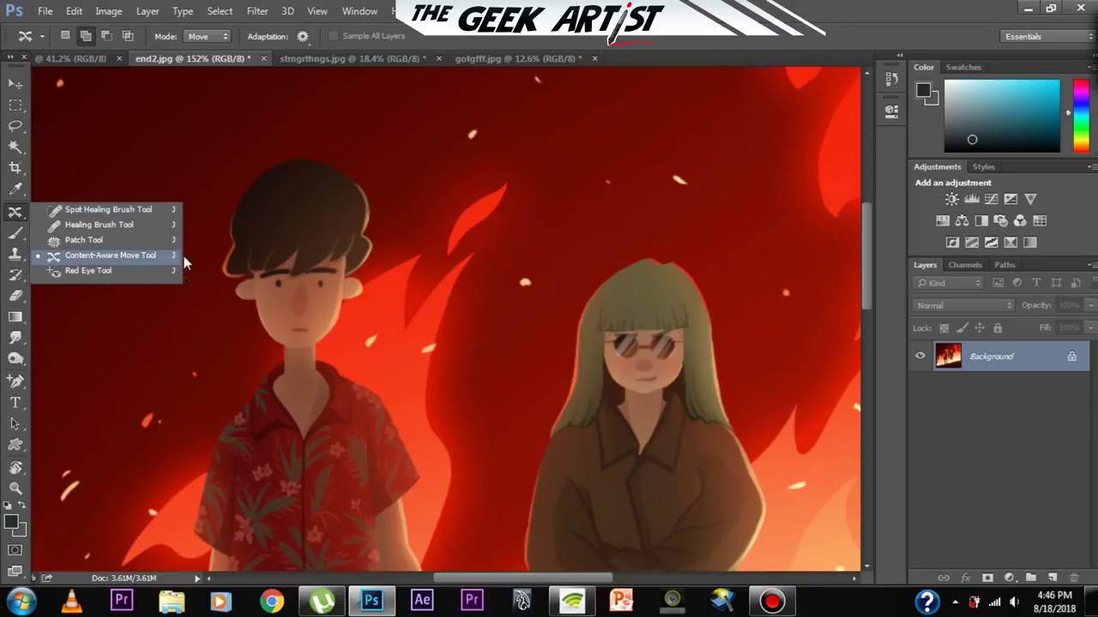
left_click(103, 270)
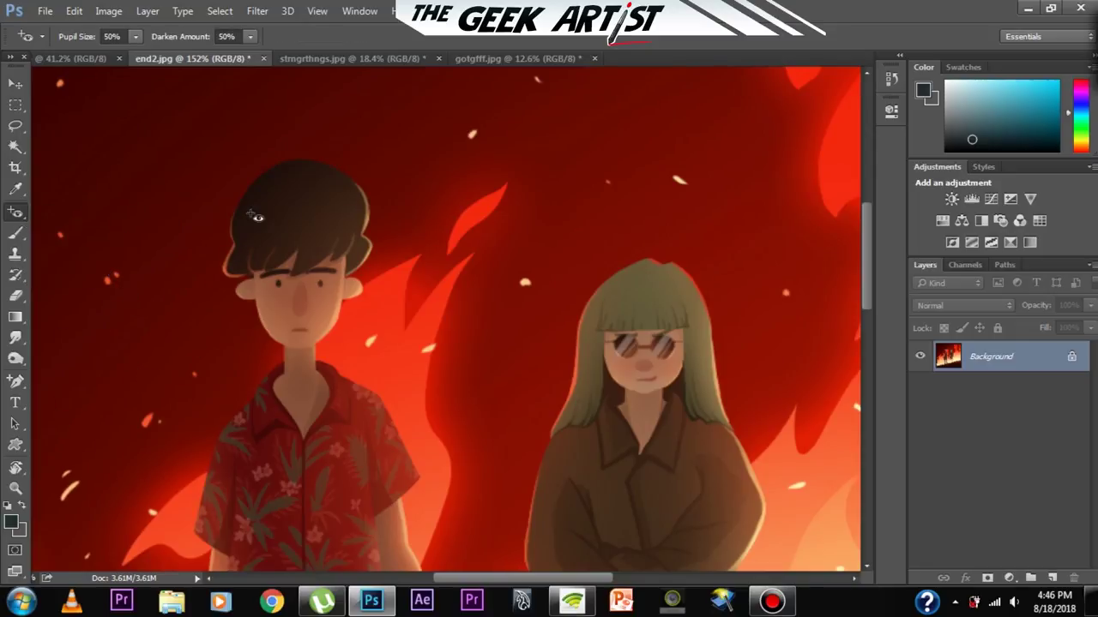
scroll(327, 245, "down", 3)
left_click(463, 60)
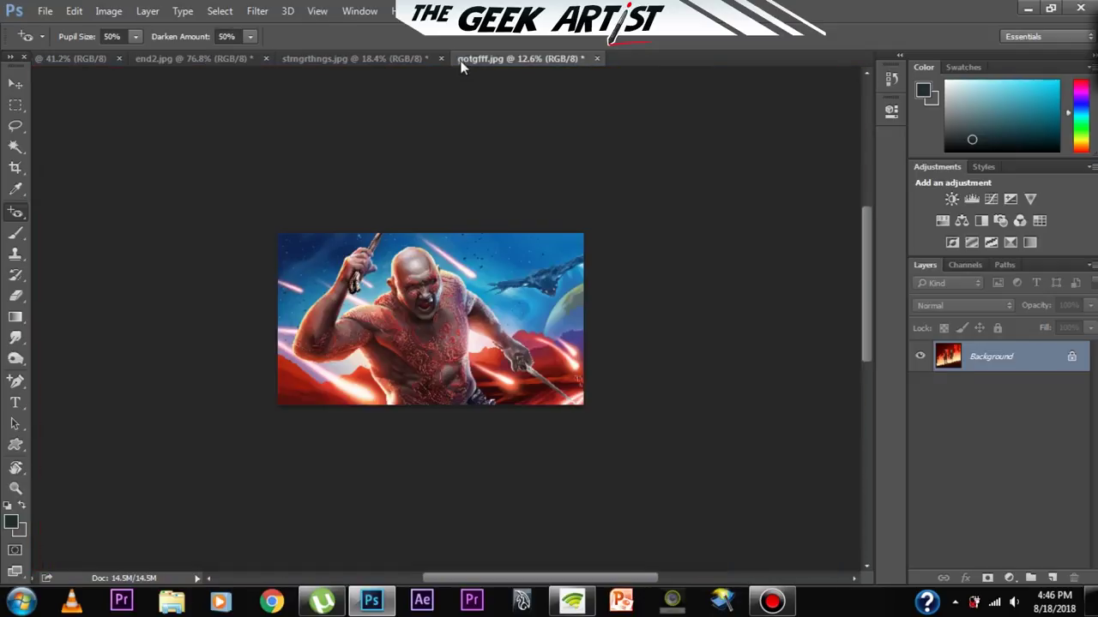
- Examine the bald warrior's eyes up close for red pupils that the Red Eye tool could correct
scroll(426, 308, "down", 3)
scroll(426, 309, "up", 5)
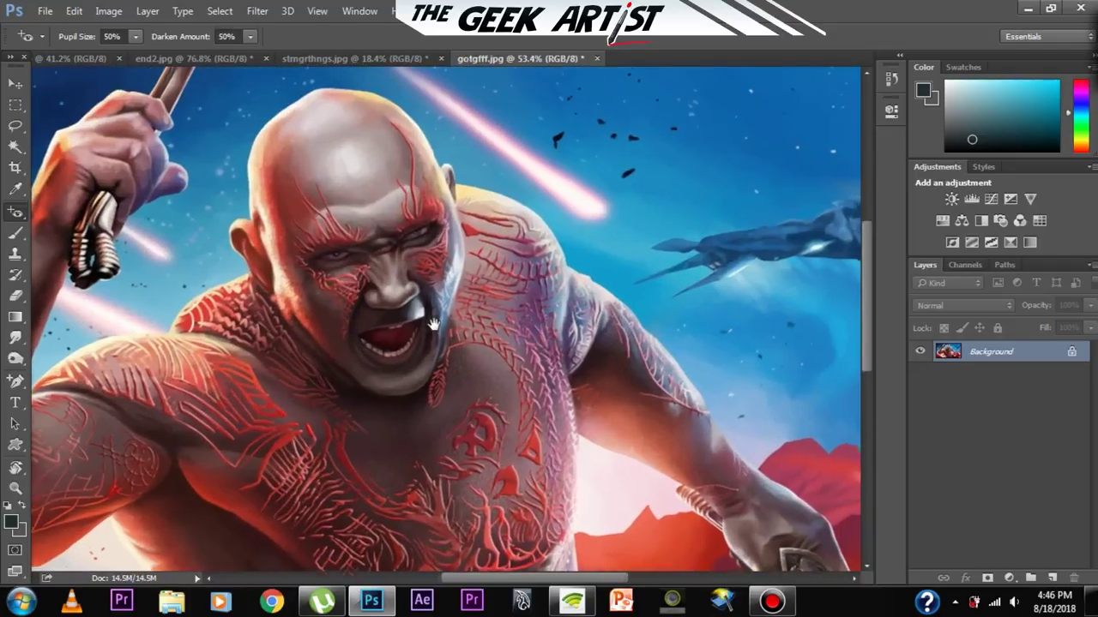
scroll(443, 247, "down", 2)
scroll(443, 247, "up", 5)
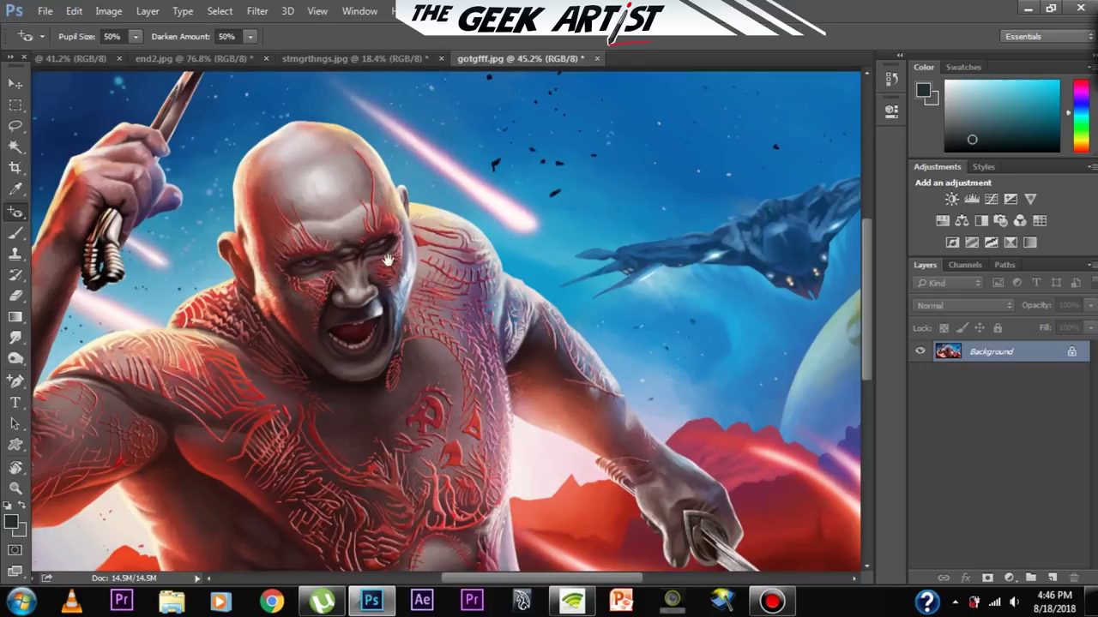
scroll(364, 300, "up", 2)
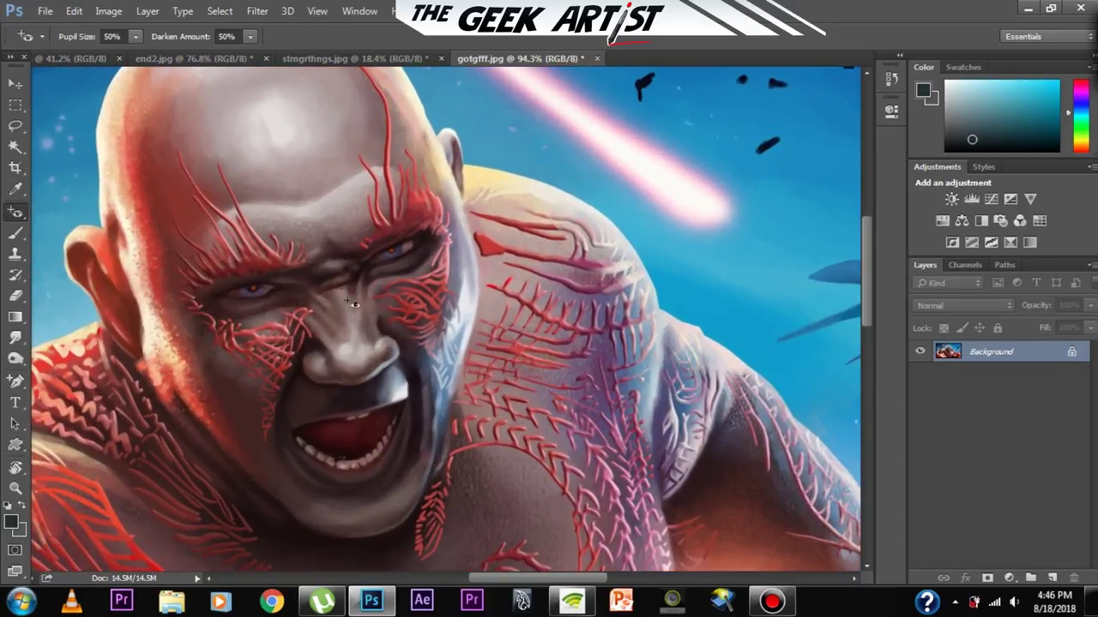
left_click_drag(368, 316, 379, 333)
scroll(378, 306, "down", 1)
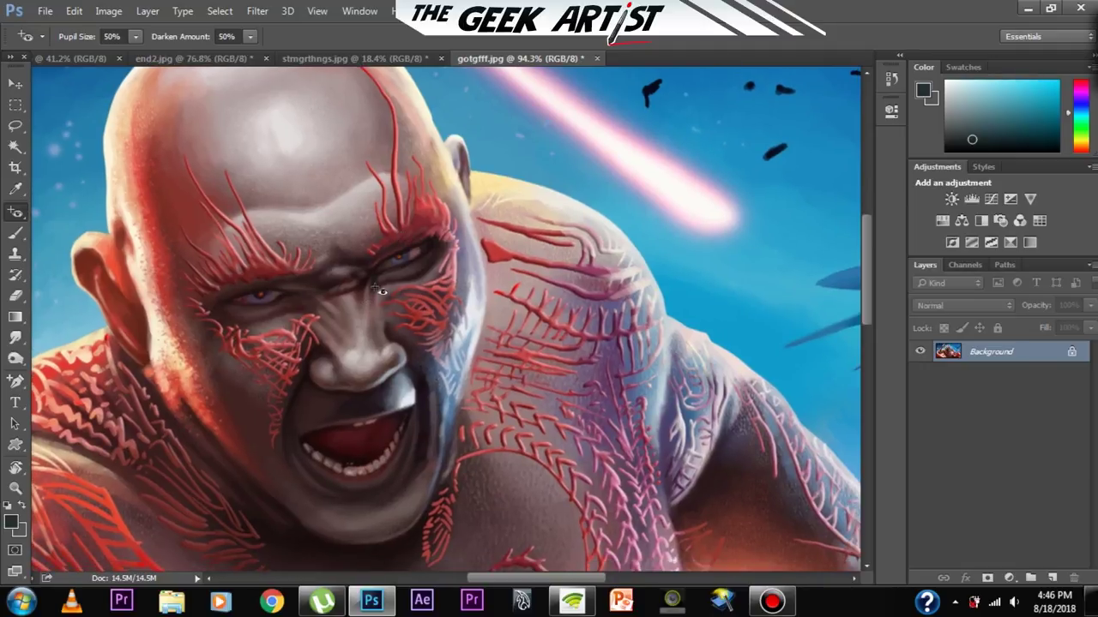
scroll(333, 274, "up", 2)
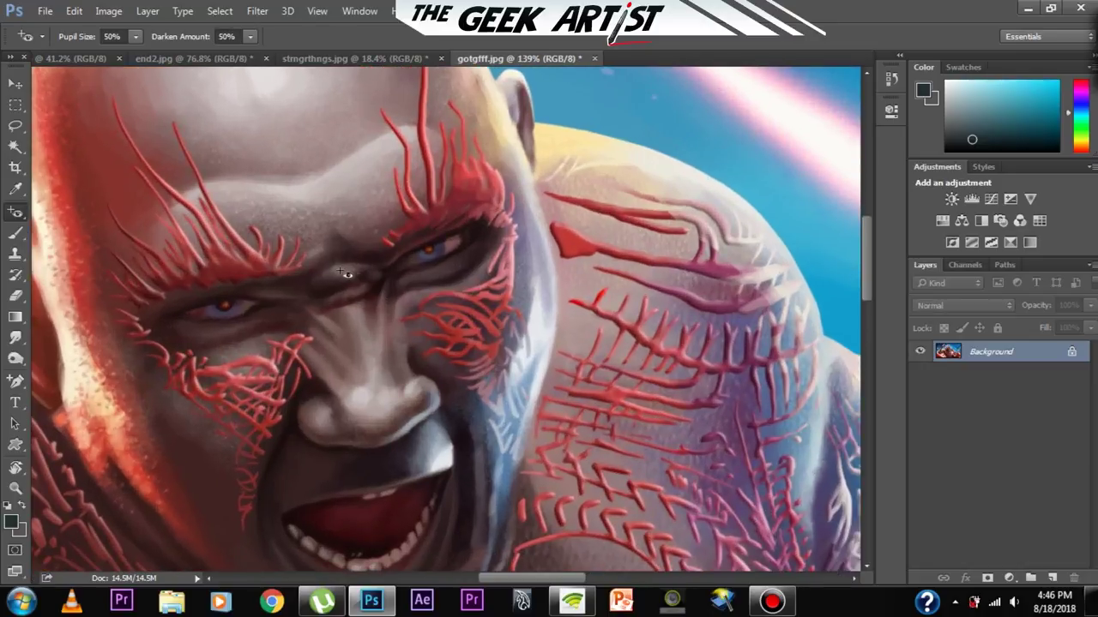
scroll(246, 303, "up", 1)
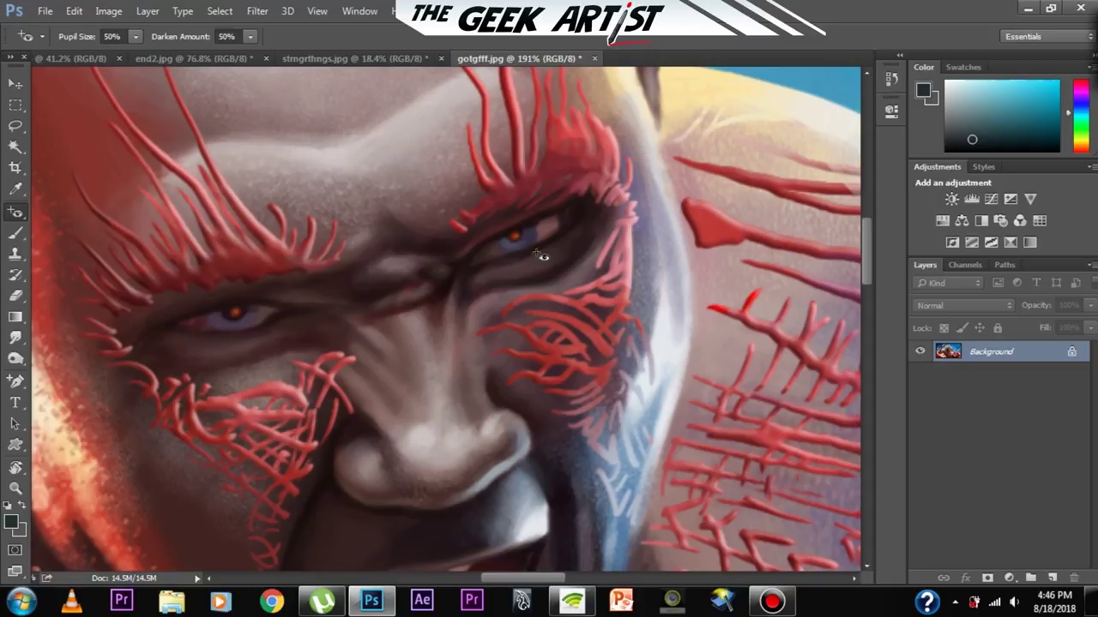
- Apply the Red Eye tool to the orange-red pupils of both of the bald warrior's eyes
right_click(19, 213)
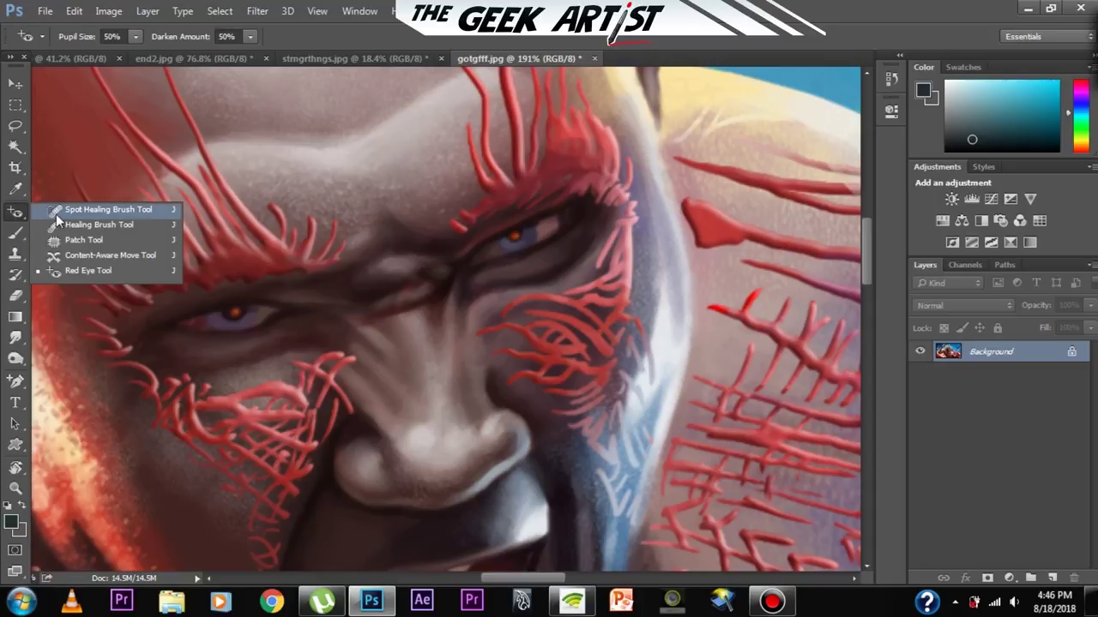
left_click(60, 272)
scroll(283, 319, "up", 1)
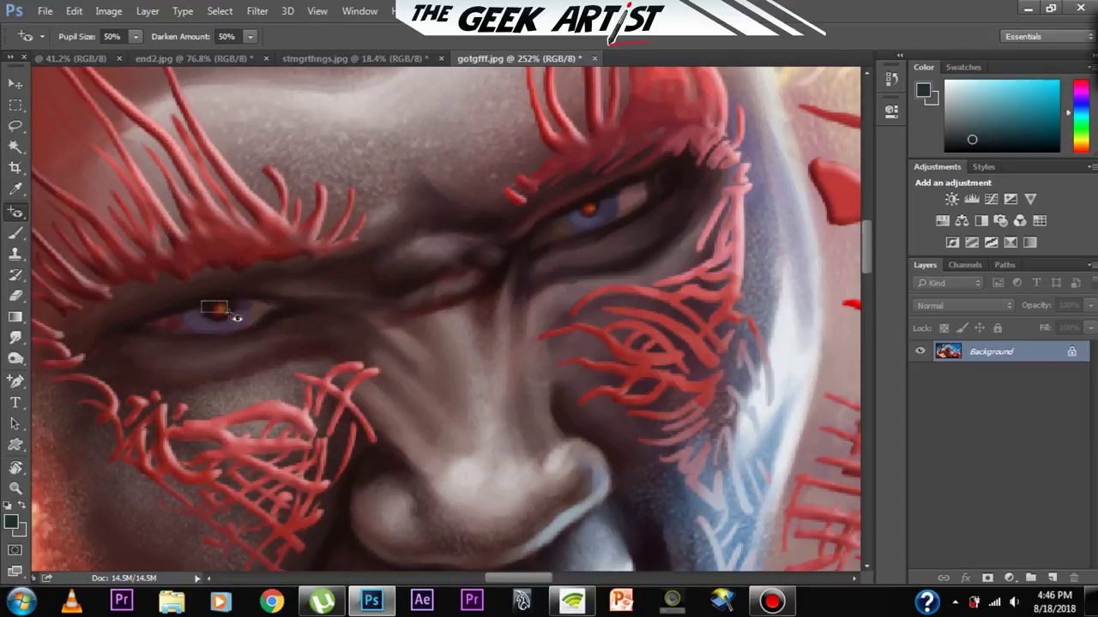
left_click_drag(201, 300, 241, 325)
left_click_drag(626, 216, 556, 247)
scroll(582, 276, "down", 4)
scroll(605, 303, "up", 2)
scroll(590, 233, "down", 6)
scroll(579, 155, "down", 3)
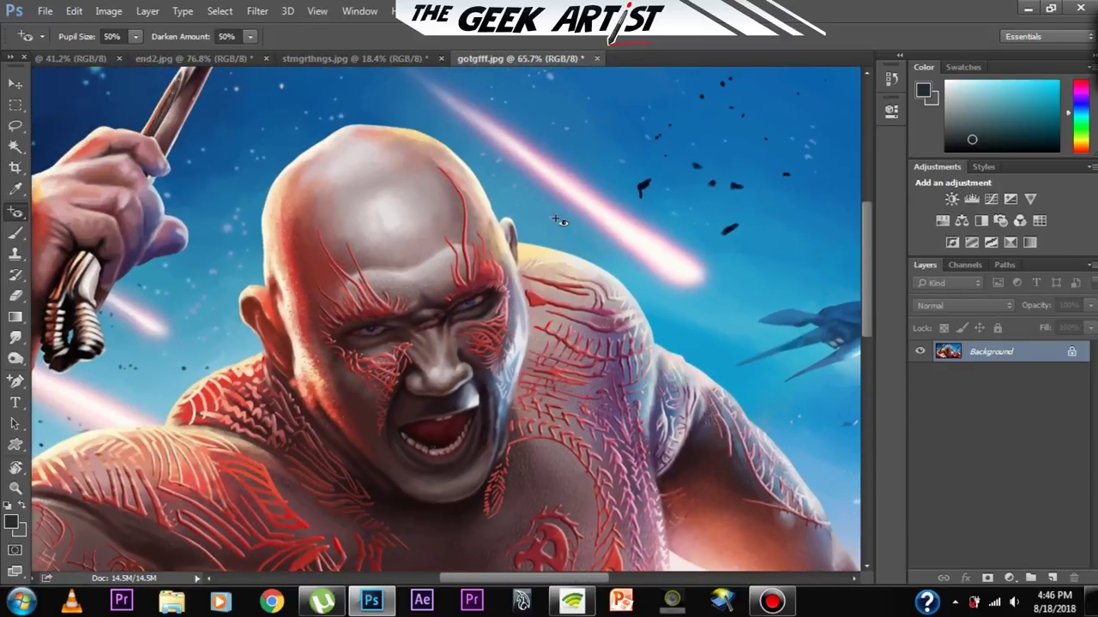
- Activate the Brush tool, switch to the blank white document and add a new layer above the background
right_click(16, 213)
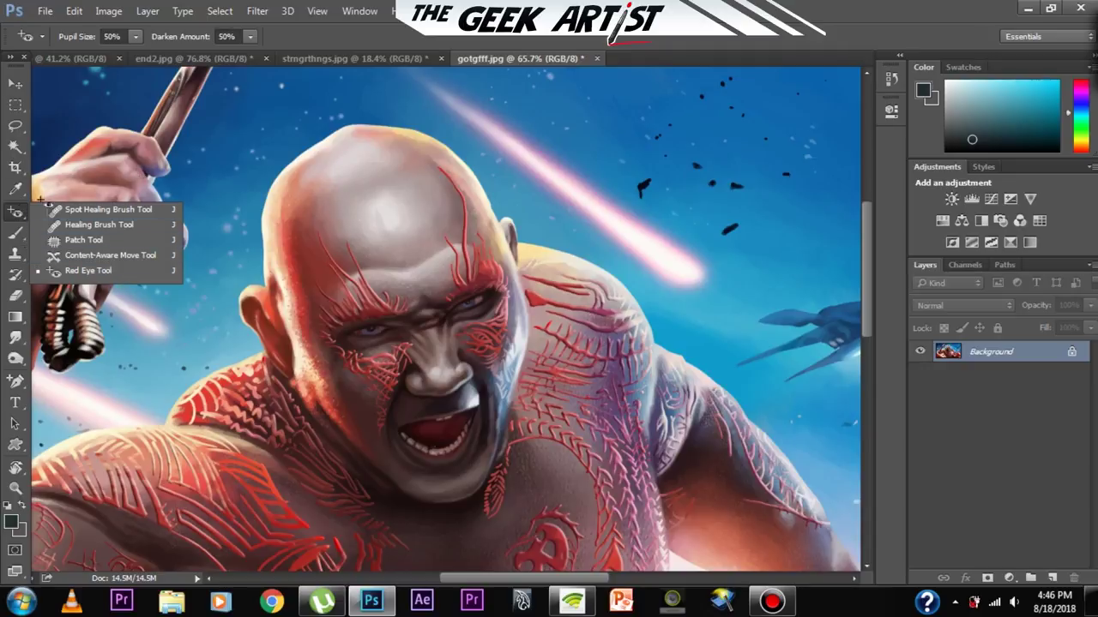
left_click(17, 233)
right_click(18, 234)
left_click(17, 232)
left_click(84, 60)
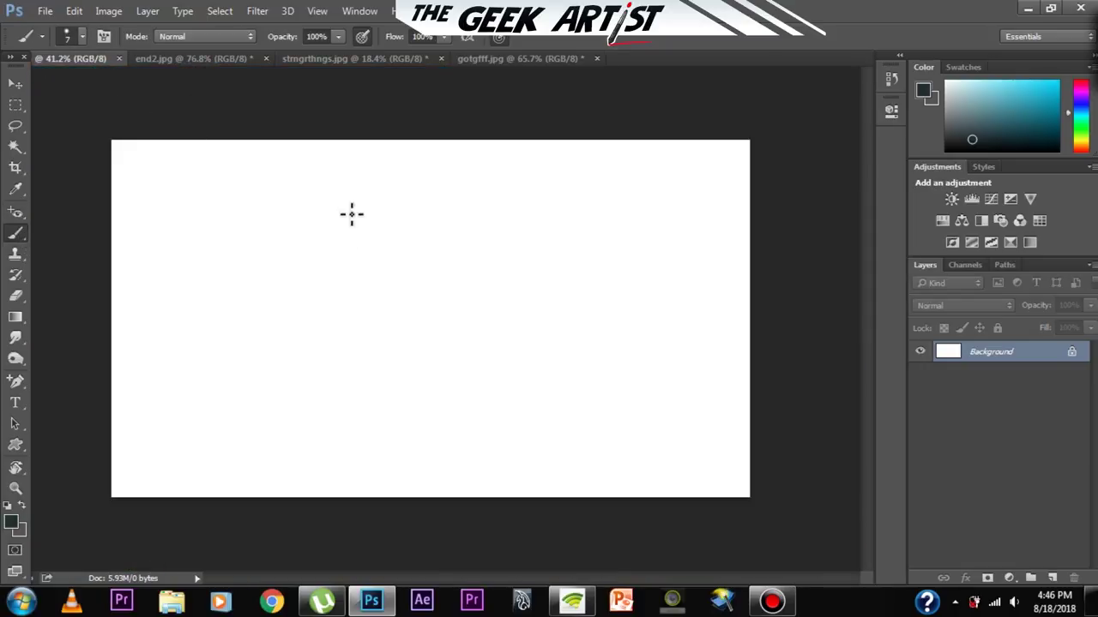
left_click(1053, 578)
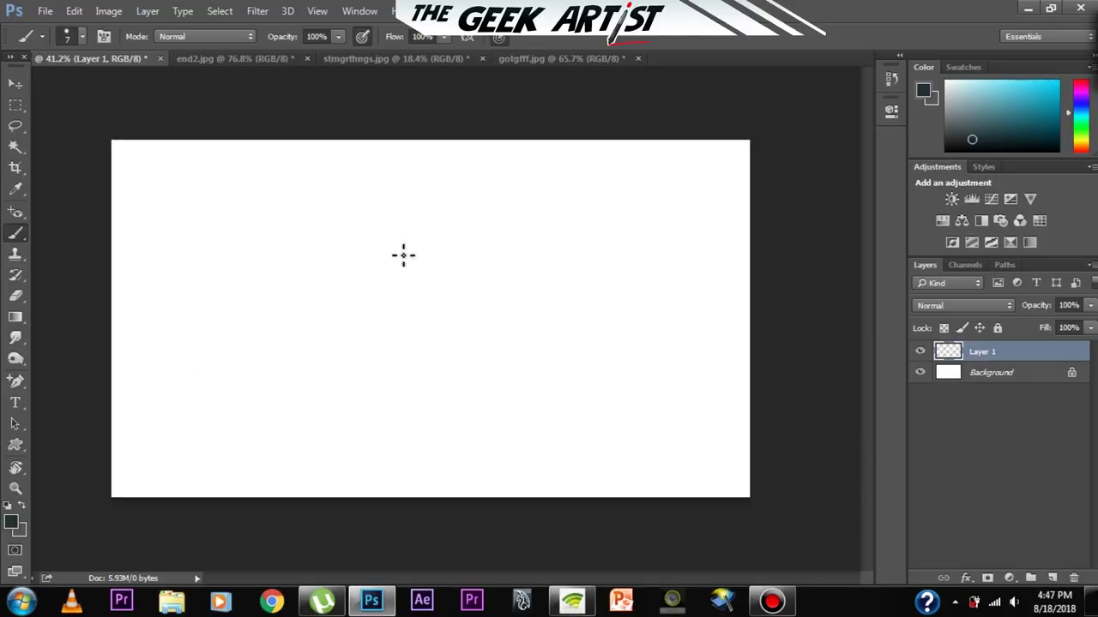
- Paint two test strokes on the new layer with the current brush, undoing each one
mouse_move(301, 238)
left_mouse_down()
mouse_move(461, 247)
mouse_move(465, 232)
left_mouse_up()
key("ctrl+z")
scroll(436, 251, "up", 3)
left_click_drag(307, 304, 424, 274)
scroll(433, 274, "down", 4)
key("ctrl+z")
- Enlarge the brush to 72 px, paint a test stroke and undo it
left_click(82, 36)
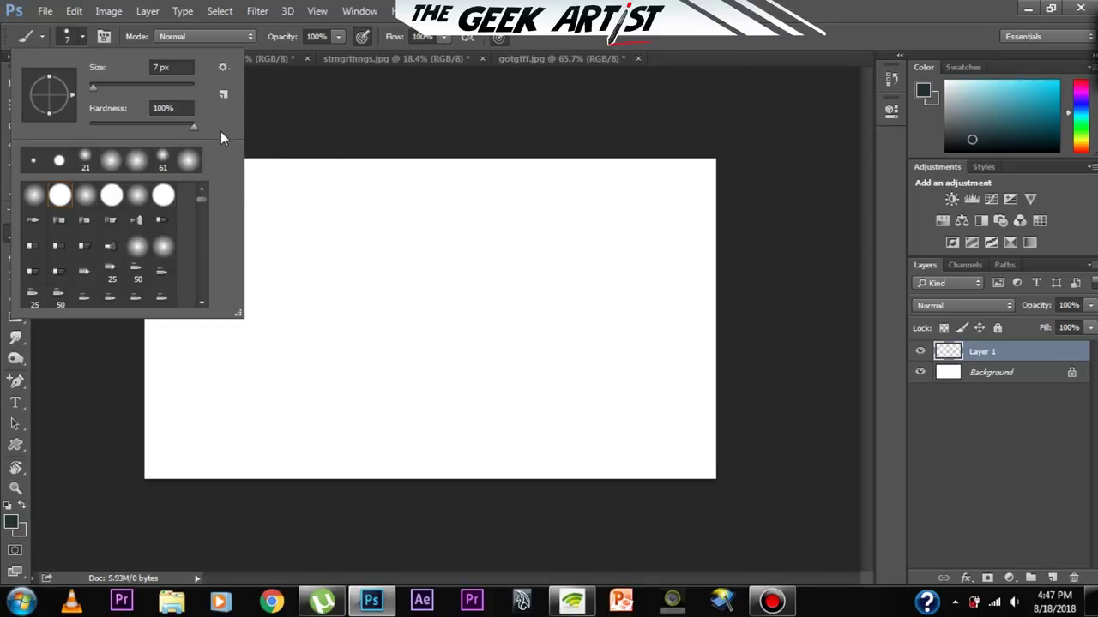
left_click_drag(93, 86, 115, 90)
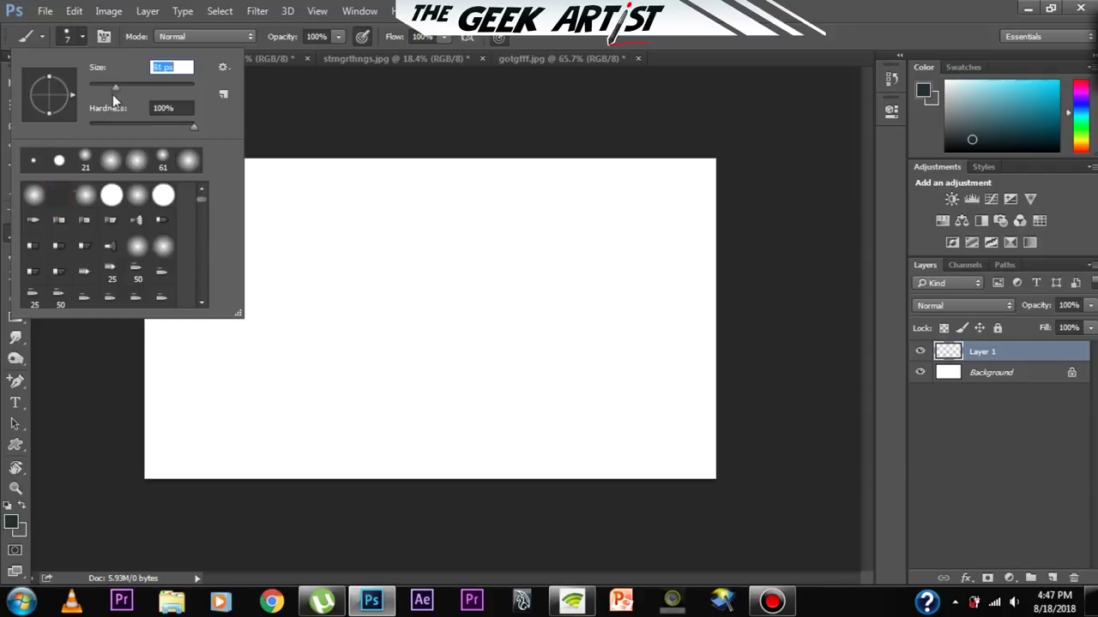
left_click_drag(293, 193, 370, 291)
key("ctrl+z")
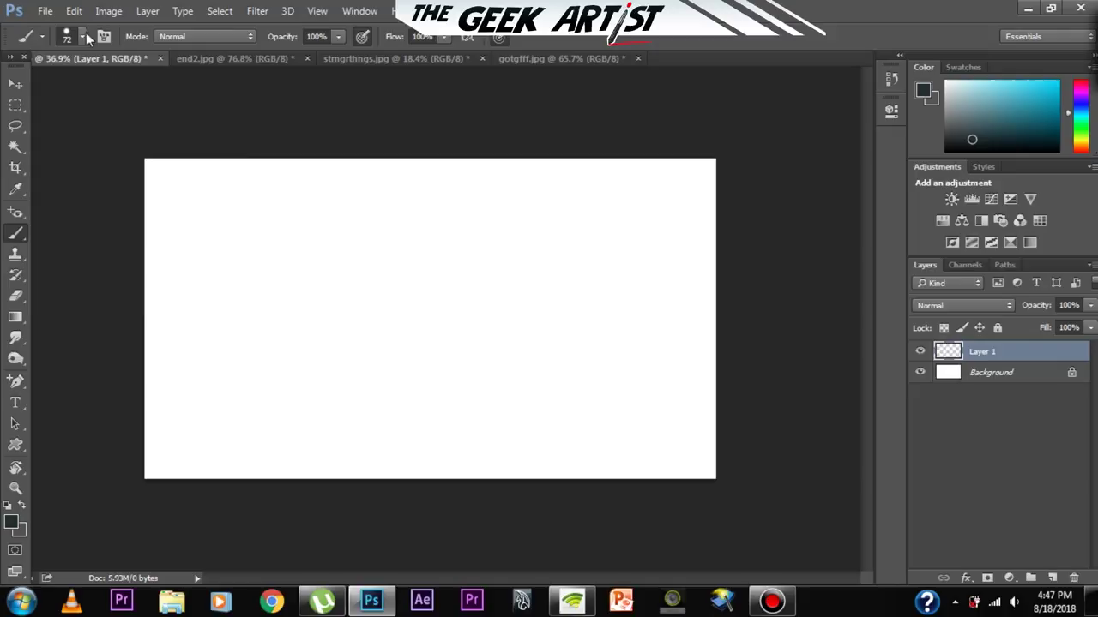
- Reshape the brush tip into a flattened, tilted ellipse, paint a test stroke and undo it
left_click(81, 36)
left_click_drag(51, 108, 73, 78)
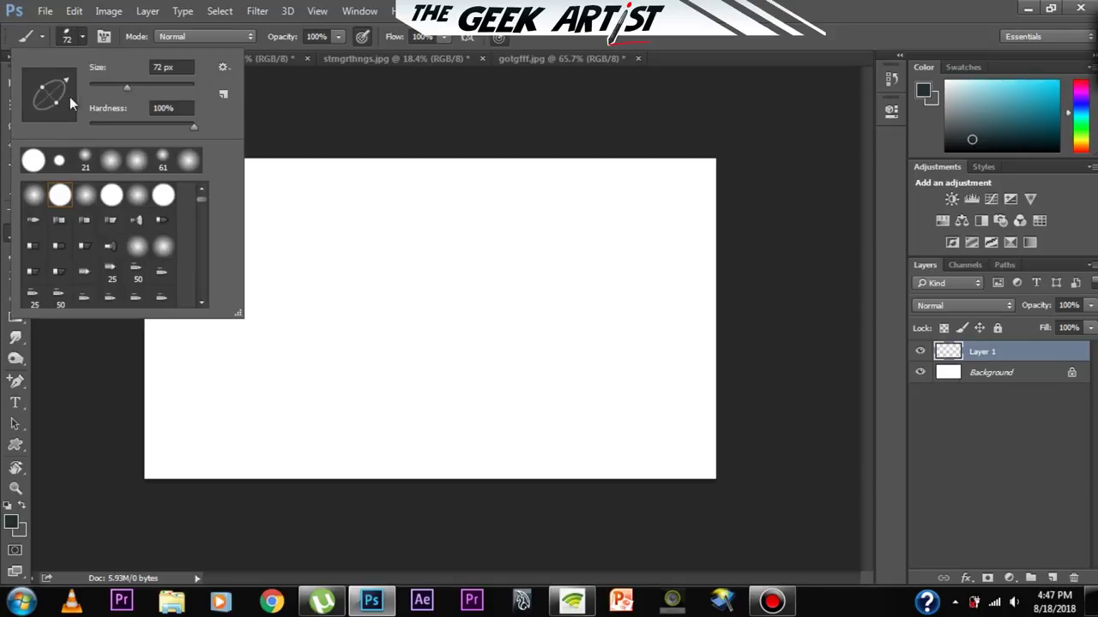
left_click_drag(63, 107, 53, 101)
mouse_move(283, 217)
left_mouse_down()
mouse_move(335, 243)
mouse_move(405, 178)
left_mouse_up()
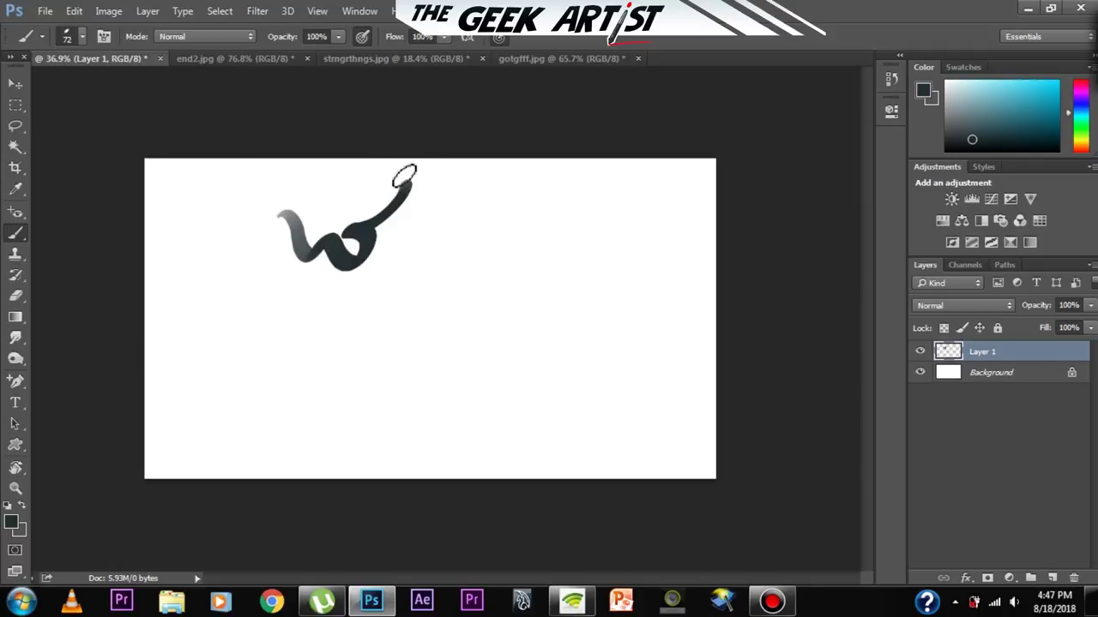
key("ctrl+z")
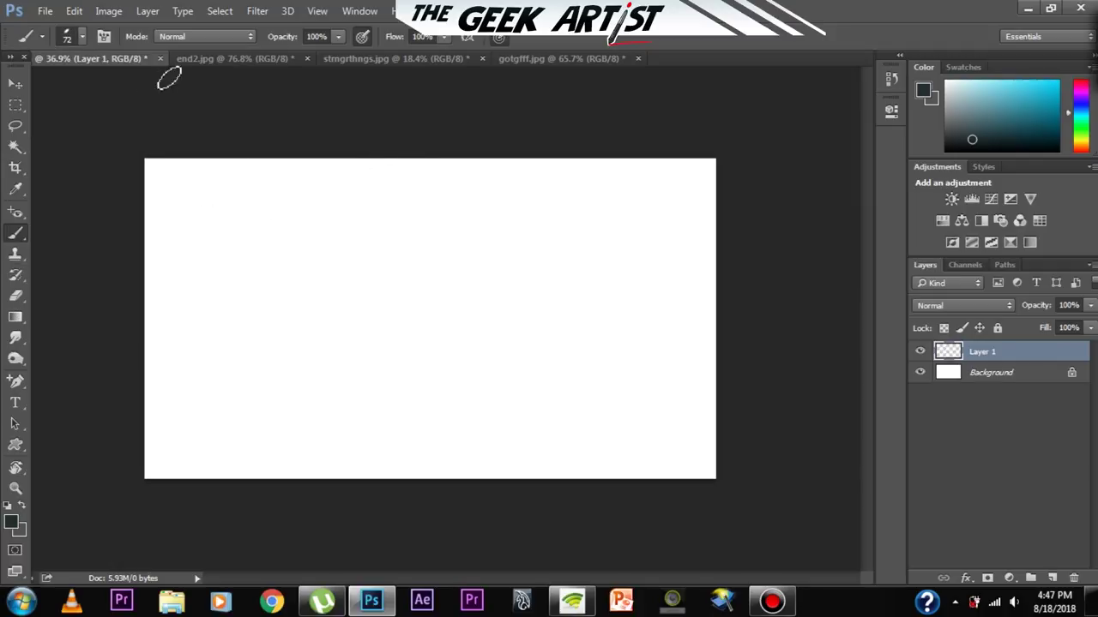
- Lower the brush hardness to its minimum, paint a soft-edged test stroke on the canvas and undo it
left_click(82, 38)
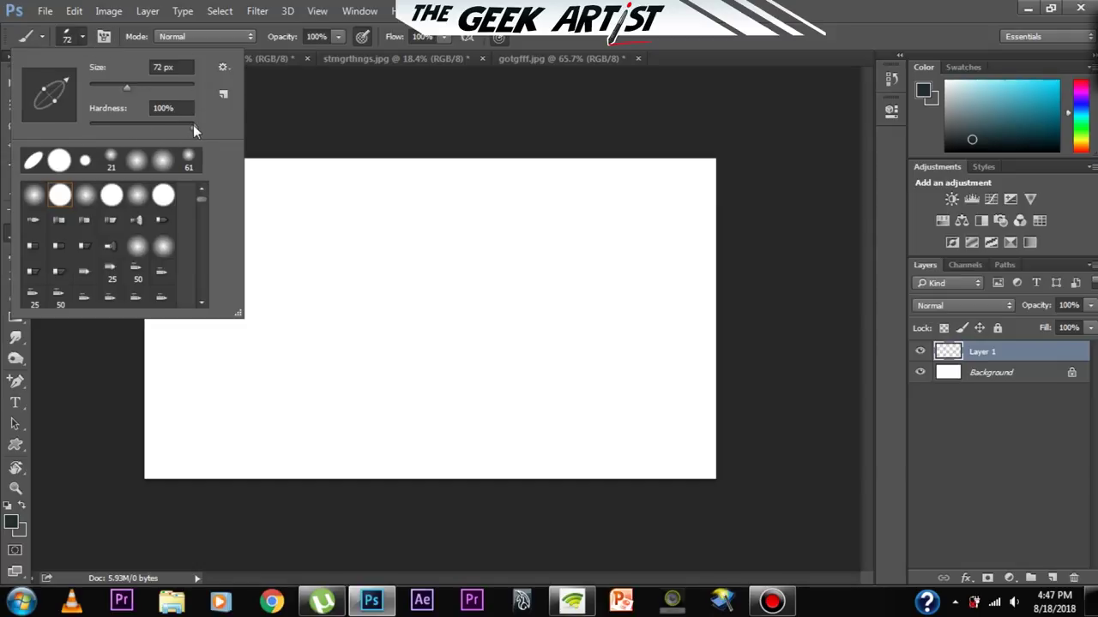
left_click_drag(193, 126, 89, 126)
mouse_move(295, 217)
left_mouse_down()
mouse_move(323, 254)
mouse_move(317, 243)
left_mouse_up()
left_click_drag(316, 222, 390, 241)
scroll(291, 162, "down", 1)
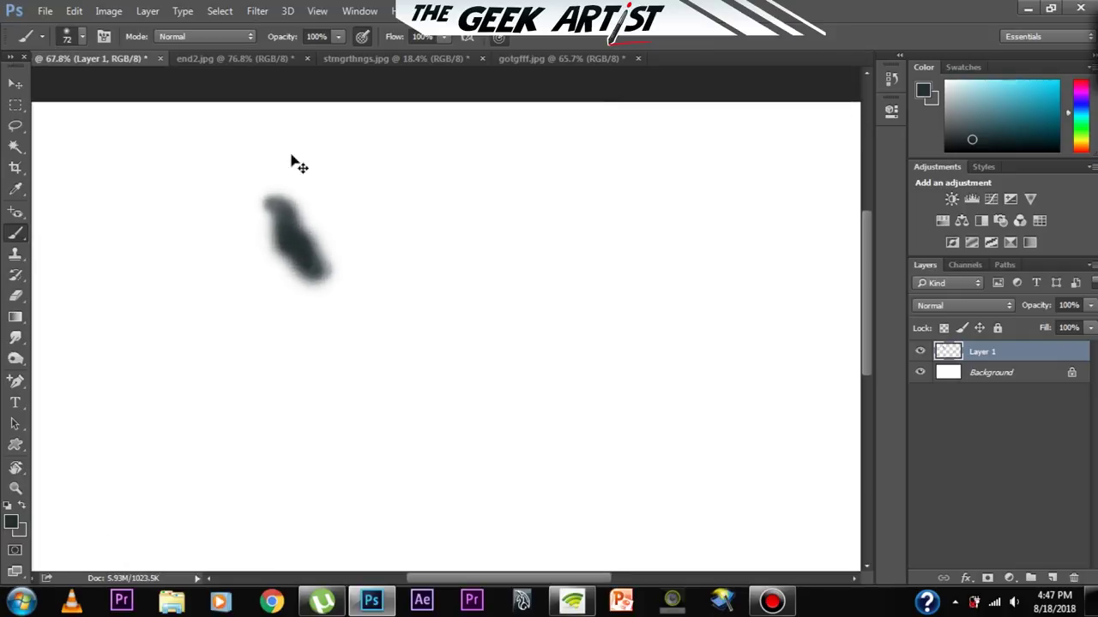
key("ctrl+z")
- Restore the brush hardness to 100%, paint a hard-edged test stroke and undo it
left_click(79, 35)
left_click_drag(90, 126, 254, 126)
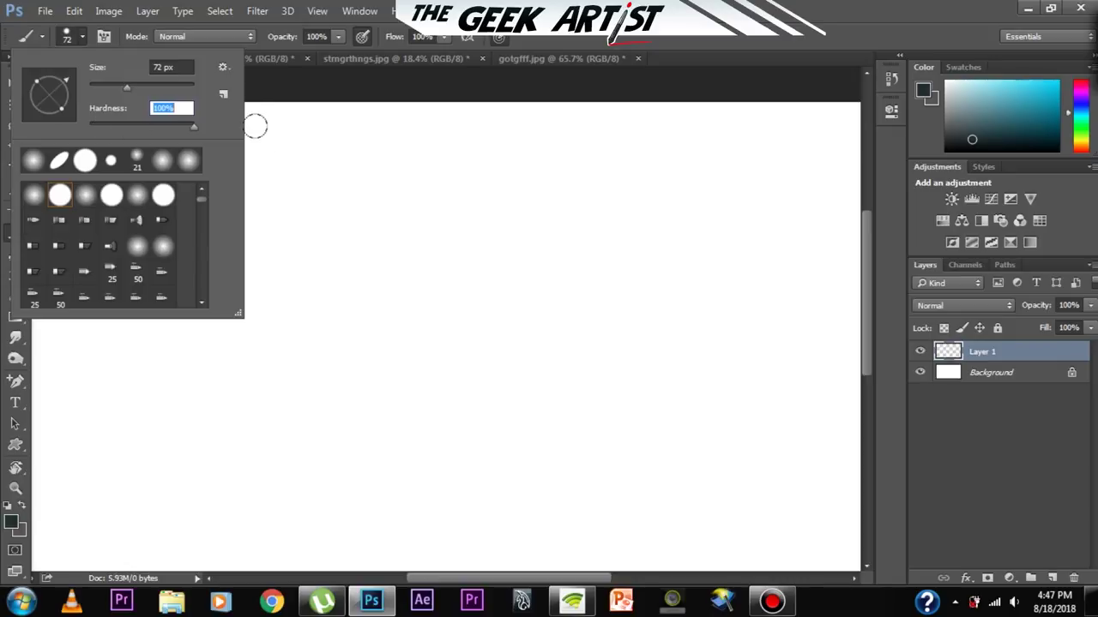
left_click_drag(311, 225, 409, 244)
key("ctrl+z")
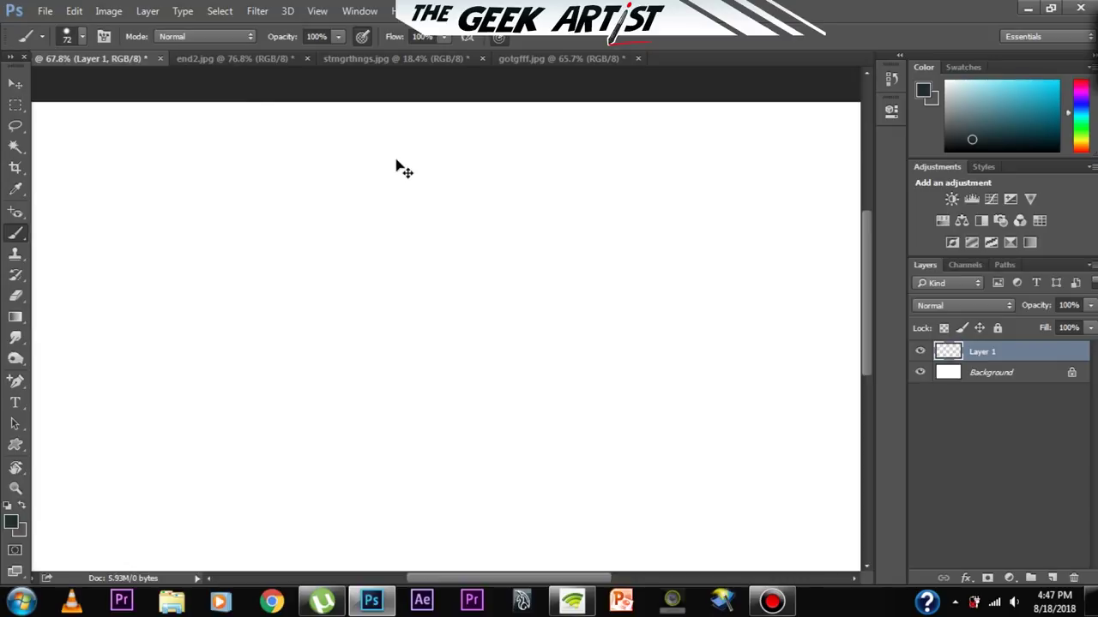
left_click_drag(347, 218, 294, 162)
- Choose the 59 px spatter brush preset, paint a textured test stroke and undo it
left_click(78, 36)
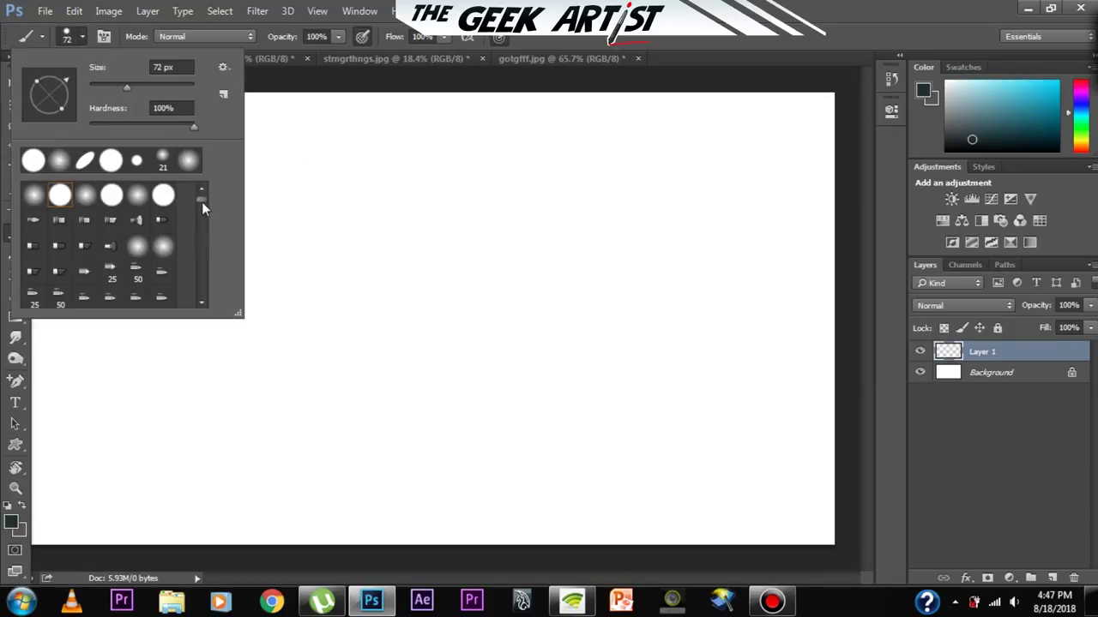
scroll(201, 204, "down", 3)
left_click(112, 234)
left_click_drag(319, 224, 382, 267)
key("ctrl+z")
- Select the recently used hard round brush, reduce its opacity and paint a translucent, overlapping scribble across the upper canvas
left_click(85, 35)
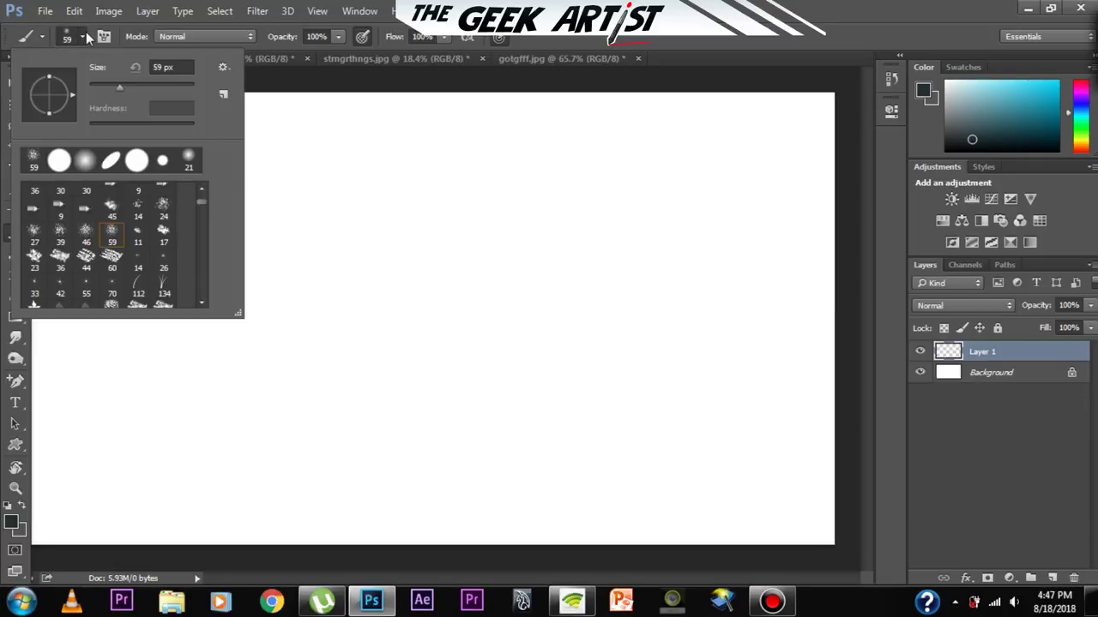
scroll(208, 196, "up", 5)
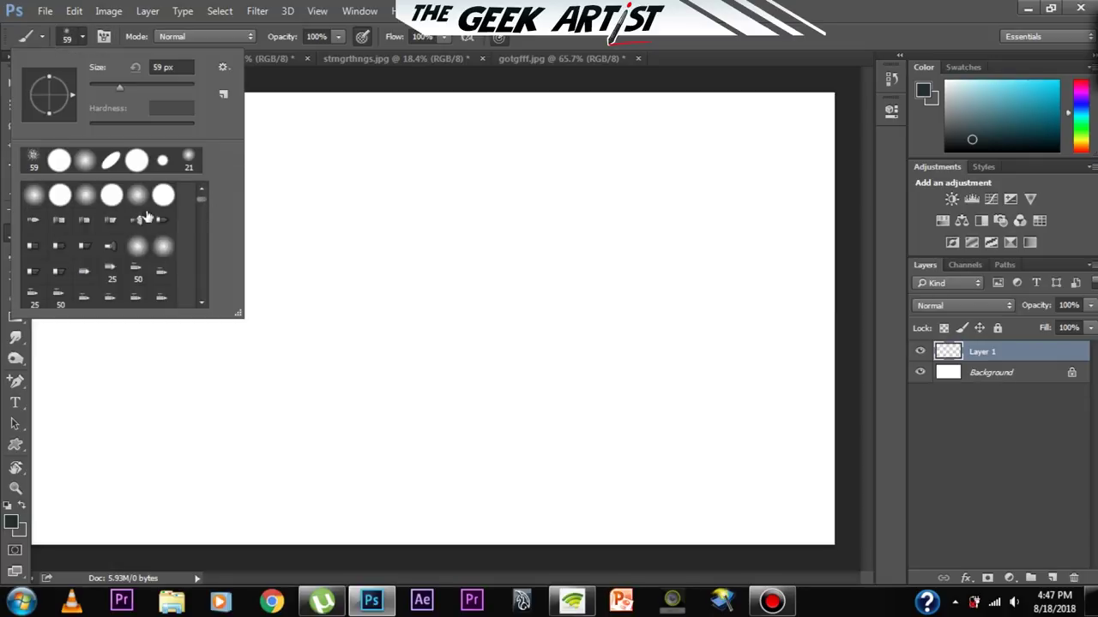
left_click(340, 35)
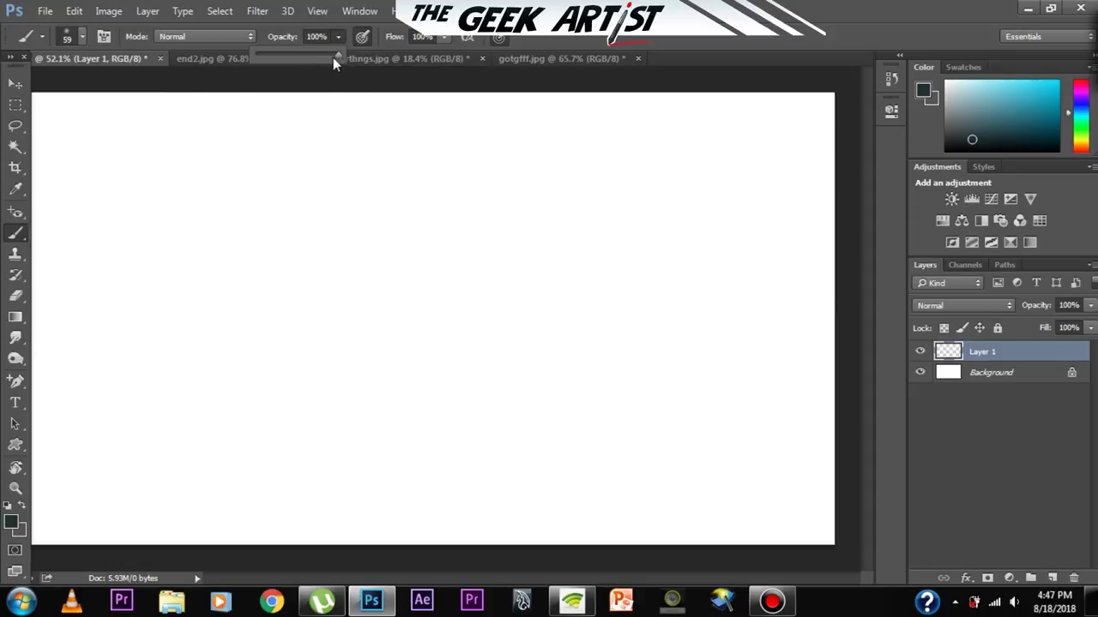
left_click(83, 36)
left_click(60, 160)
left_click(340, 36)
left_click(274, 183)
mouse_move(271, 172)
left_mouse_down()
mouse_move(446, 291)
mouse_move(471, 189)
mouse_move(488, 255)
mouse_move(514, 176)
mouse_move(503, 277)
mouse_move(525, 158)
left_mouse_up()
- Return the brush opacity to 100%, paint a test stroke over the grey scribble and undo it
left_click(339, 36)
left_click_drag(361, 56, 403, 73)
left_click_drag(350, 131, 498, 115)
key("ctrl+z")
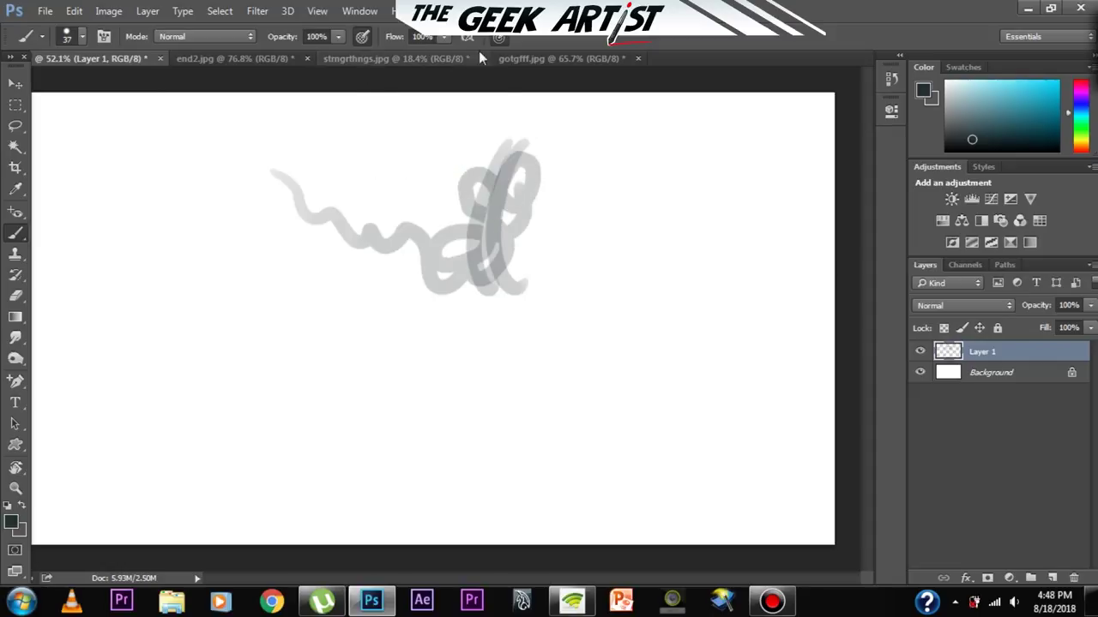
- Test pen-pressure opacity with a stroke, undo it, and paint a wavy dark stroke of varying width below the grey scribble
left_click(364, 37)
mouse_move(156, 258)
left_mouse_down()
mouse_move(258, 308)
mouse_move(276, 285)
mouse_move(248, 246)
mouse_move(246, 212)
mouse_move(283, 235)
mouse_move(318, 324)
mouse_move(367, 362)
mouse_move(368, 284)
mouse_move(397, 256)
mouse_move(390, 218)
left_mouse_up()
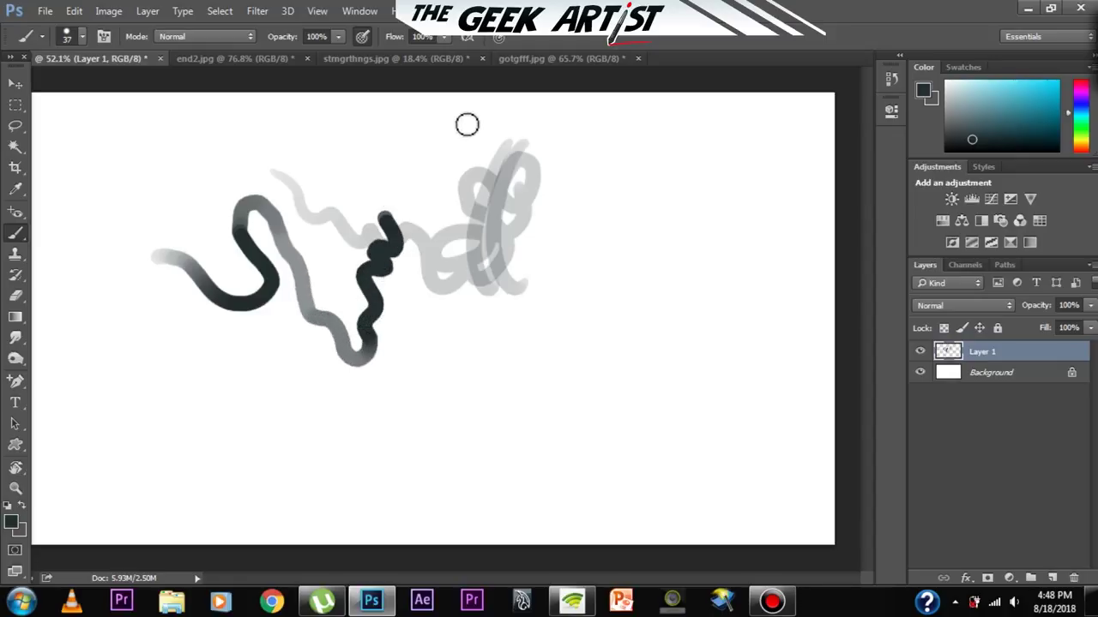
key("ctrl+z")
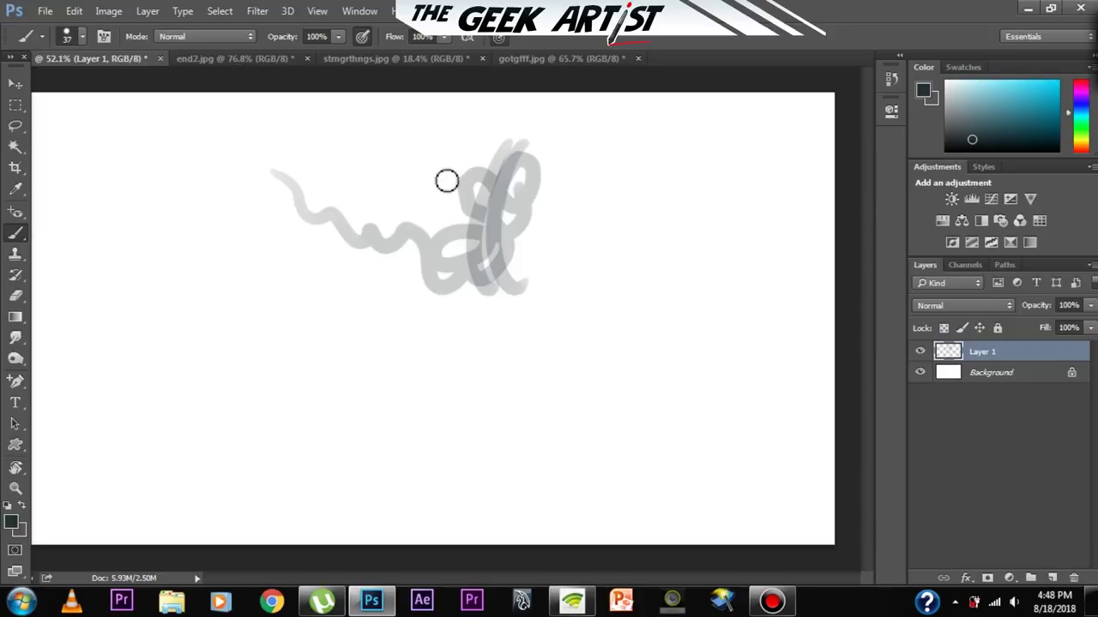
mouse_move(235, 288)
left_mouse_down()
mouse_move(306, 325)
mouse_move(364, 334)
mouse_move(402, 375)
mouse_move(452, 359)
mouse_move(488, 376)
mouse_move(560, 330)
mouse_move(600, 268)
left_mouse_up()
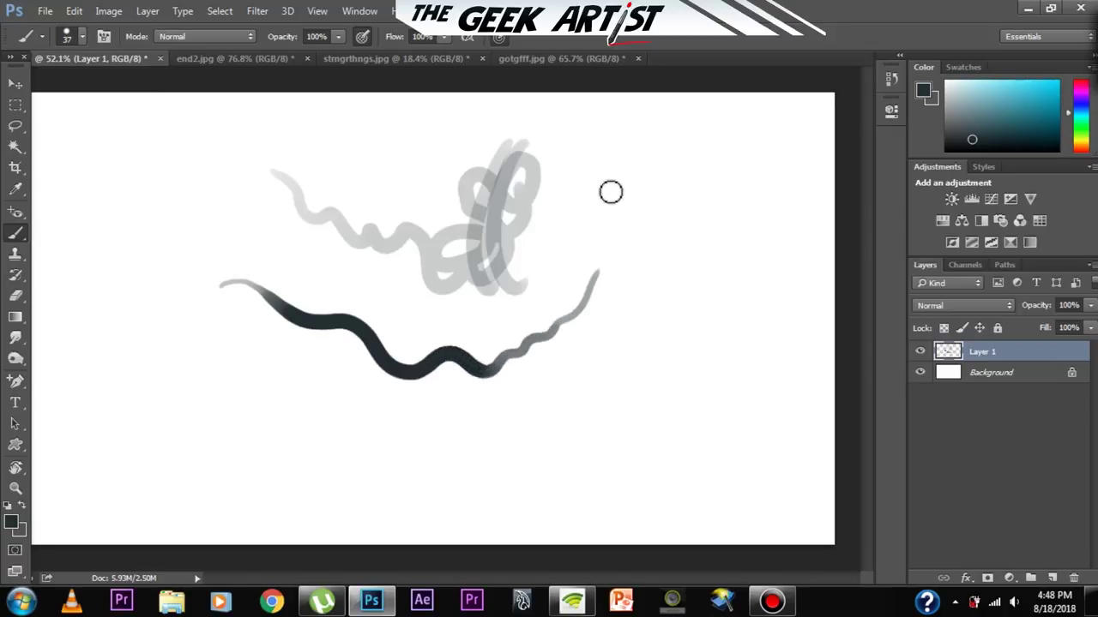
- Switch to the Pencil tool and draw a thin wavy line between the grey scribble and the thick dark stroke
right_click(15, 232)
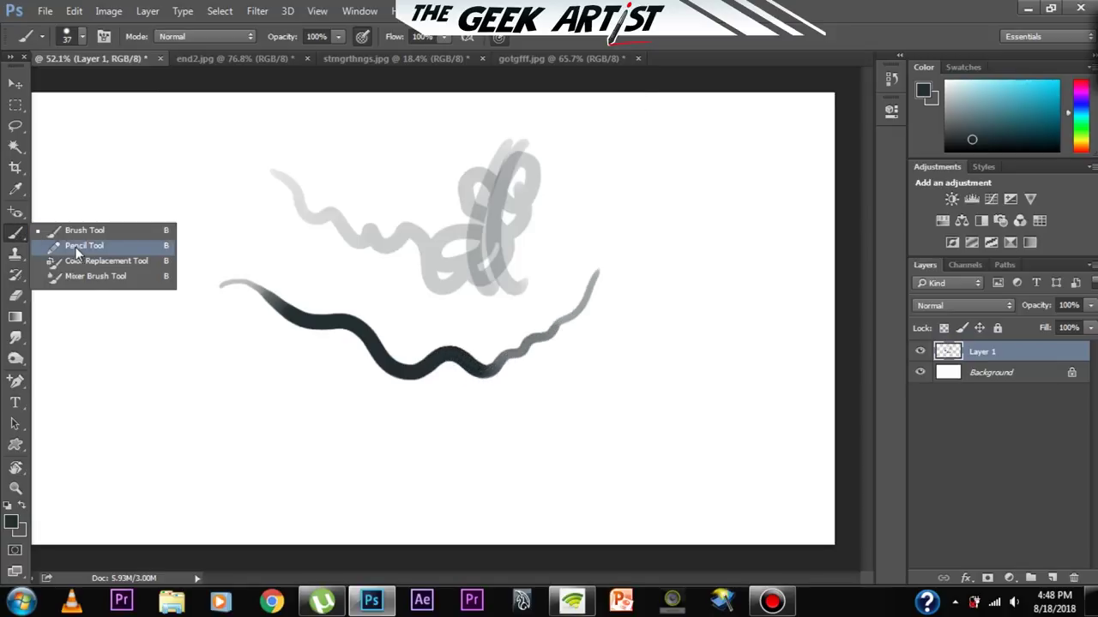
left_click(75, 247)
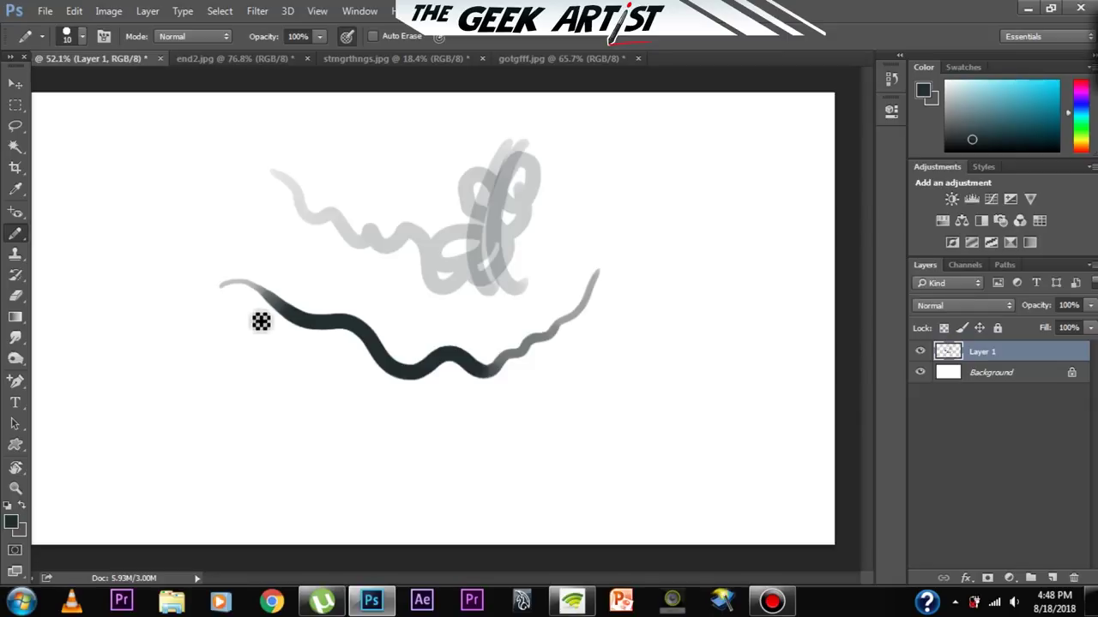
mouse_move(163, 340)
left_mouse_down()
mouse_move(215, 358)
mouse_move(263, 402)
mouse_move(408, 436)
mouse_move(492, 385)
left_mouse_up()
mouse_move(319, 417)
left_mouse_down()
mouse_move(382, 412)
mouse_move(327, 410)
left_mouse_up()
mouse_move(334, 249)
left_mouse_down()
mouse_move(517, 325)
mouse_move(665, 244)
left_mouse_up()
left_click(322, 309, "alt")
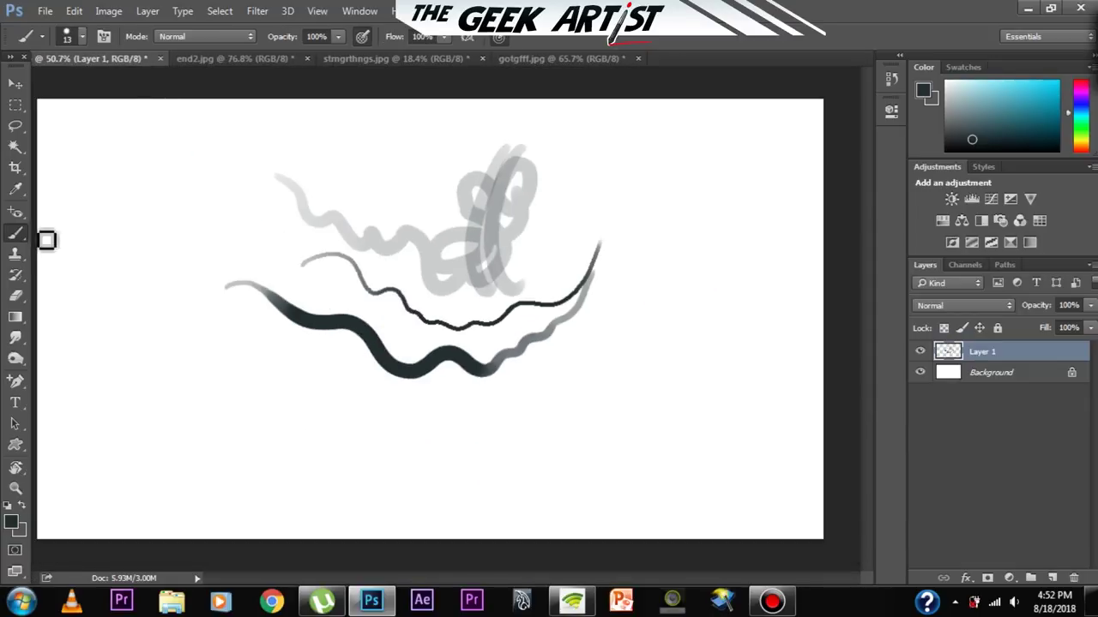
- Activate the Mixer Brush tool and bring up the two characters' legs in the strngrthngs.jpg document
right_click(15, 233)
left_click(98, 284)
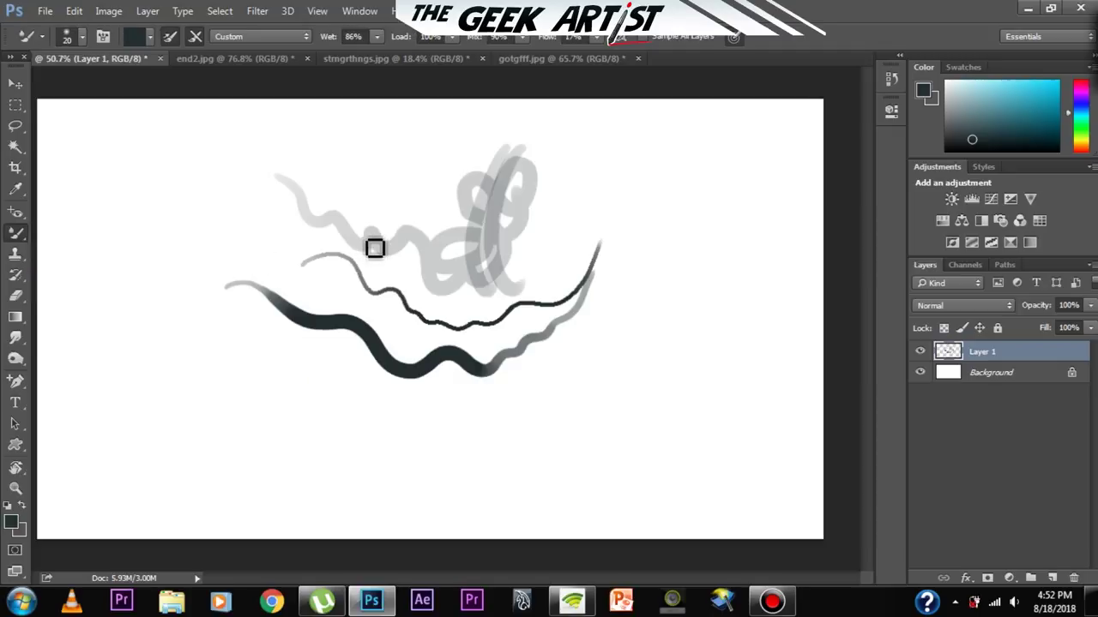
left_click(394, 58)
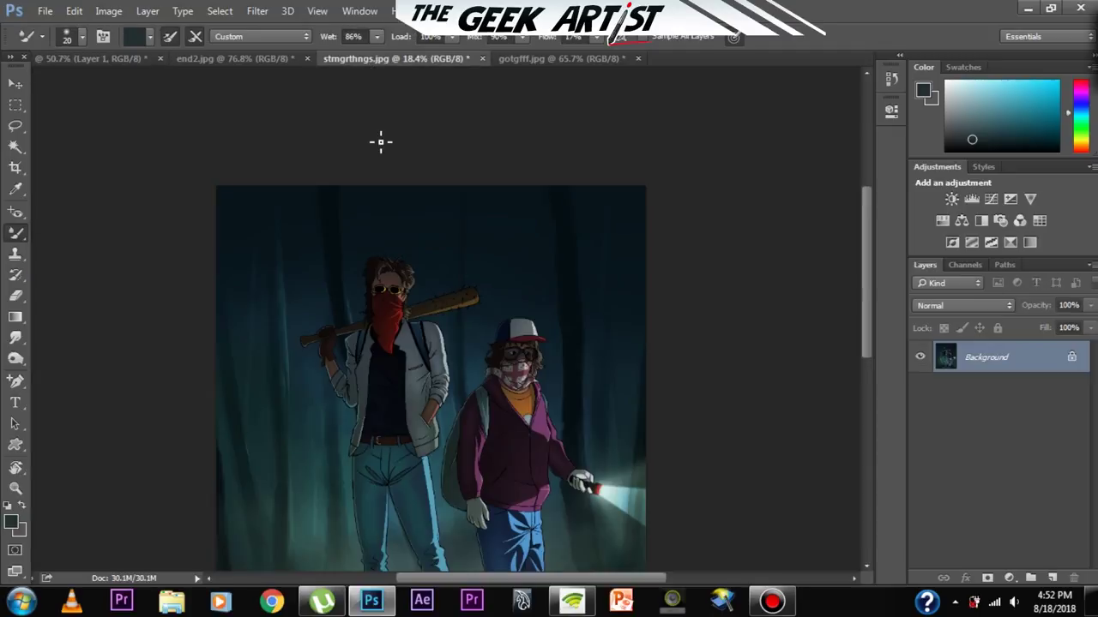
scroll(406, 268, "down", 2)
scroll(407, 268, "up", 5)
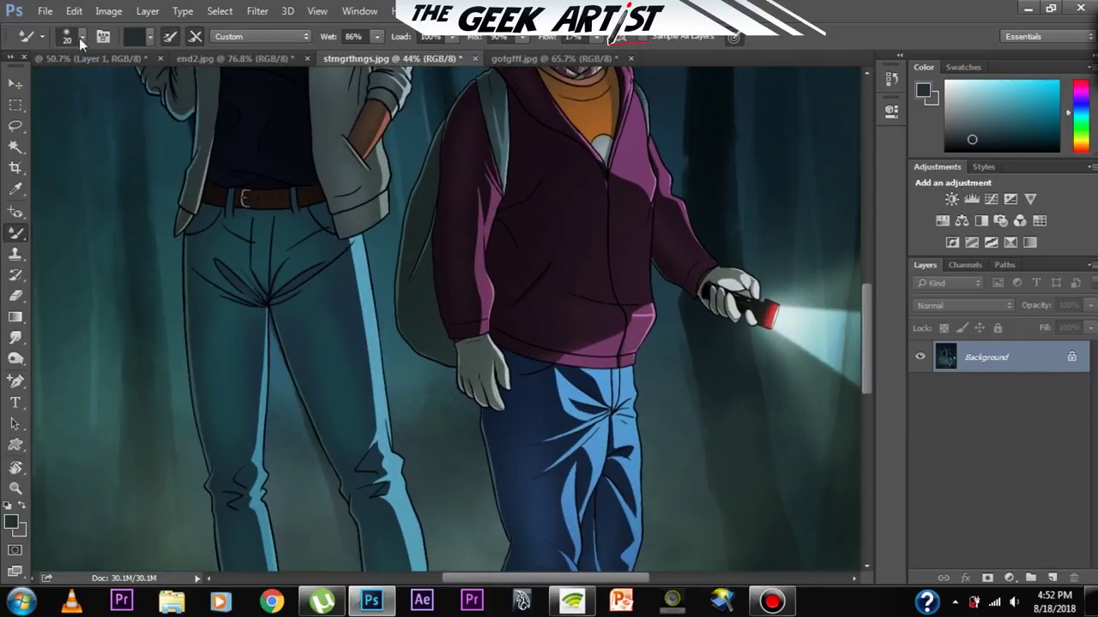
- Set the Mixer Brush size to 55 px and blend the light blue highlight edge on the taller character's jeans into the darker fabric
left_click(81, 37)
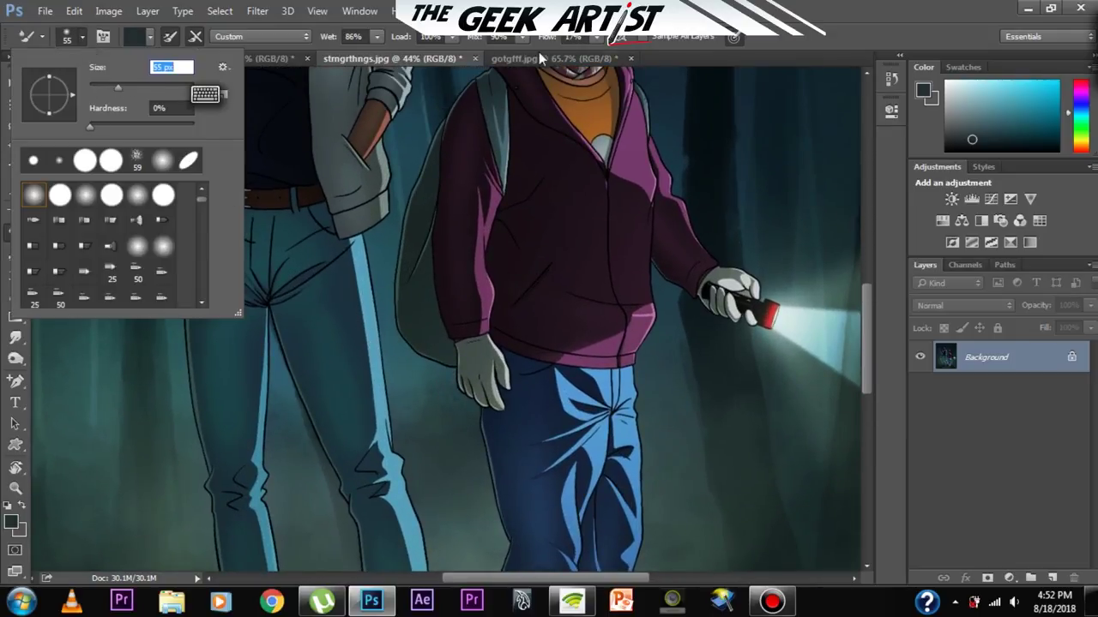
left_click(791, 8)
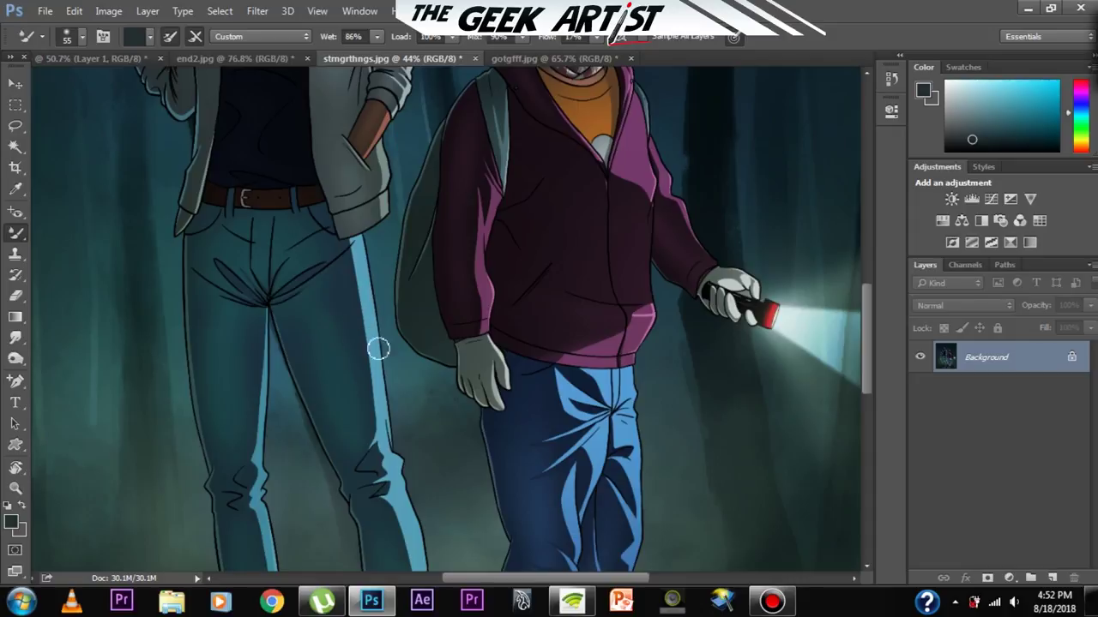
scroll(370, 337, "up", 1)
scroll(360, 336, "up", 1)
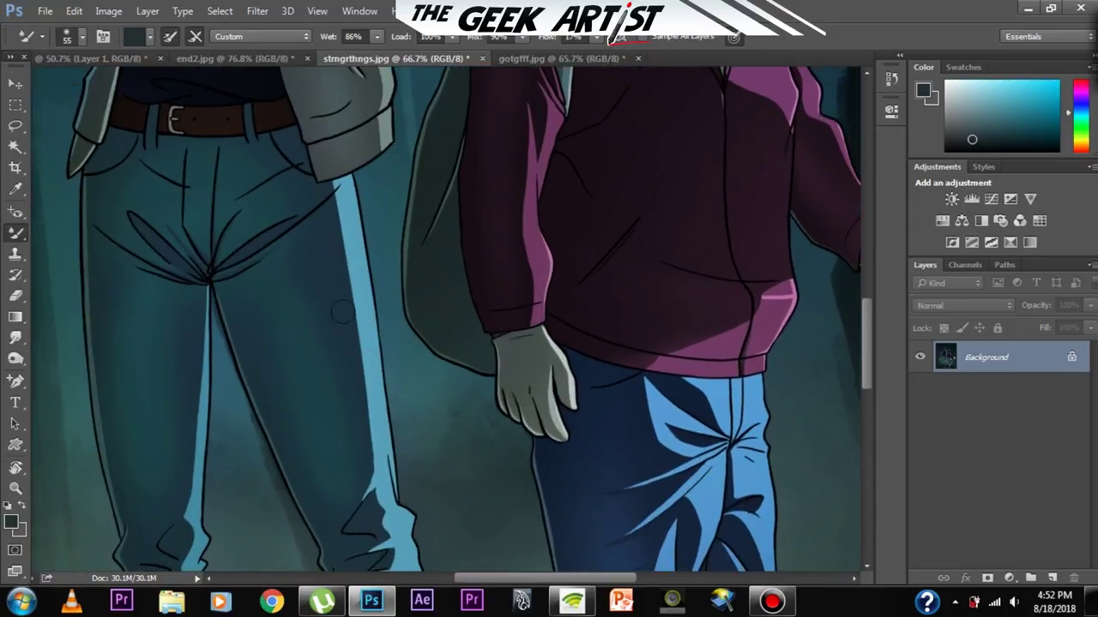
mouse_move(350, 300)
left_mouse_down()
mouse_move(360, 357)
mouse_move(352, 304)
left_mouse_up()
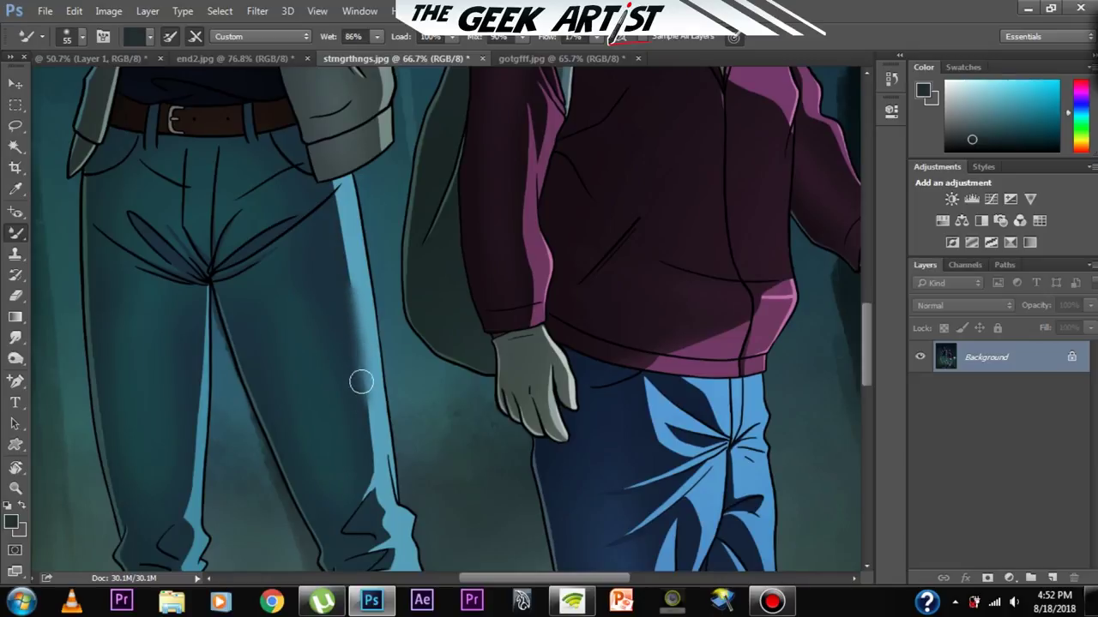
left_click_drag(338, 240, 344, 283)
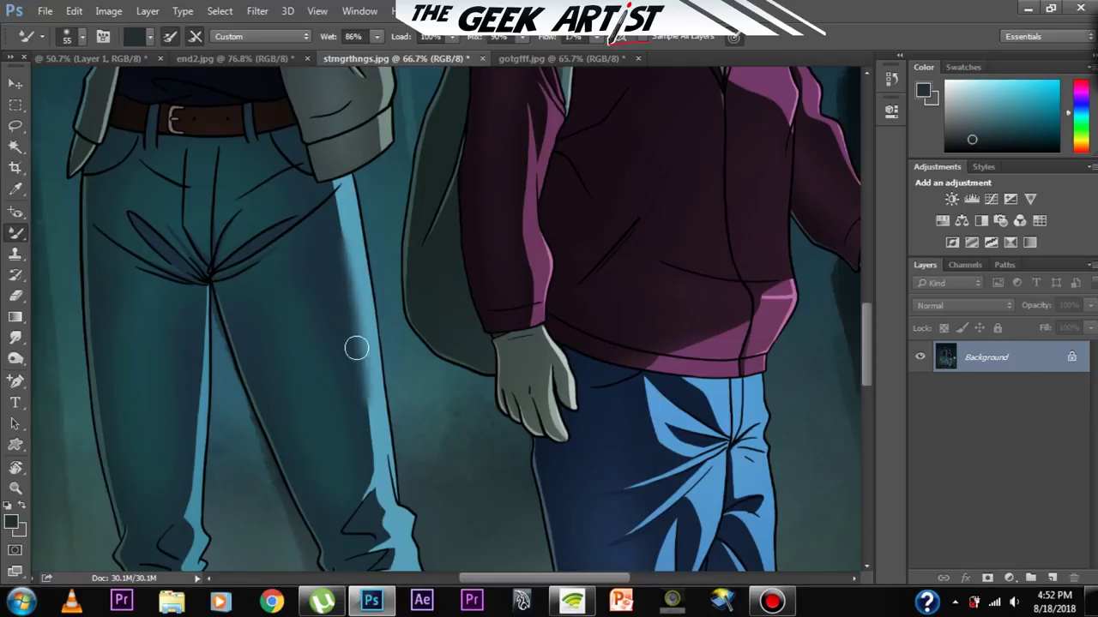
left_click_drag(357, 318, 367, 388)
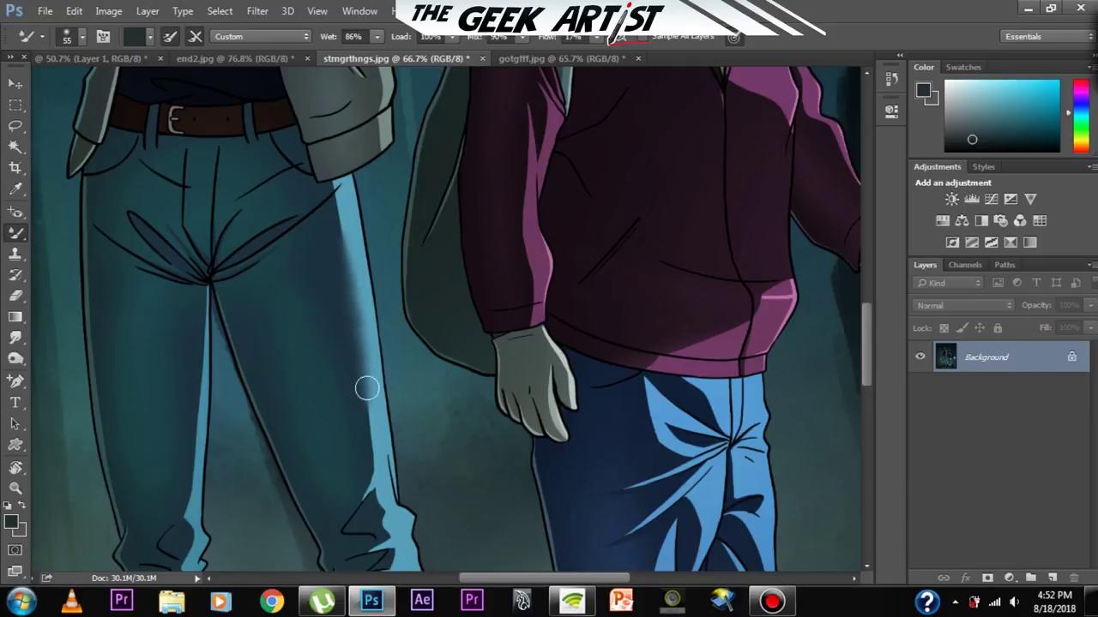
scroll(363, 362, "down", 1)
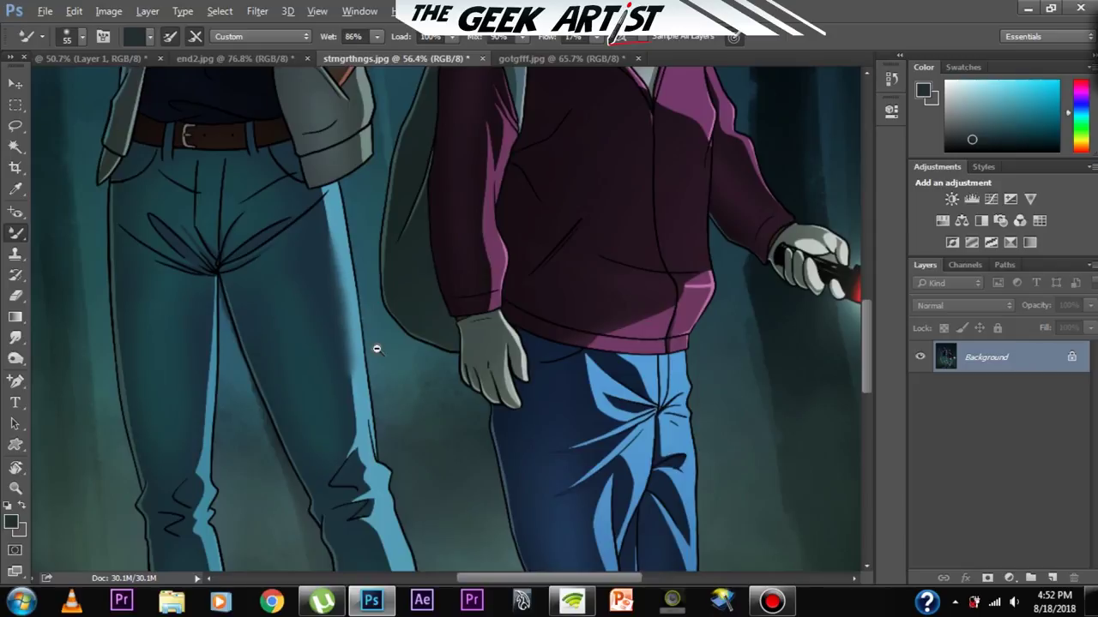
- Step back through the blending strokes on the jeans' highlight
scroll(377, 348, "up", 1)
left_click(73, 11)
left_click(128, 40)
scroll(421, 382, "down", 1)
left_click(73, 10)
left_click(129, 41)
left_click(75, 10)
left_click(128, 40)
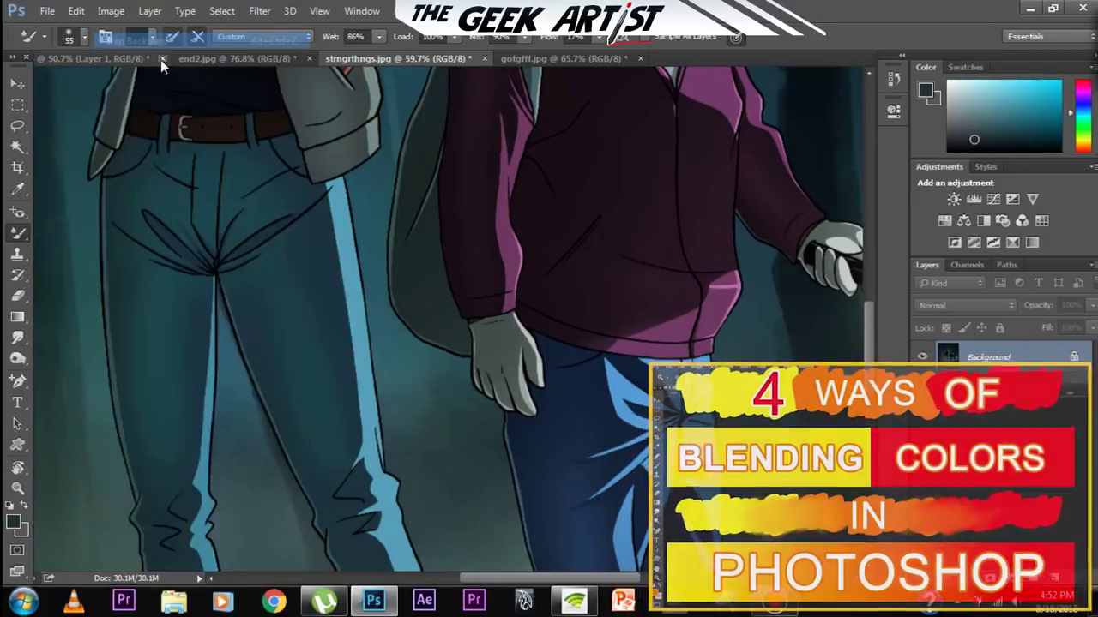
scroll(452, 343, "down", 3)
scroll(496, 377, "down", 3)
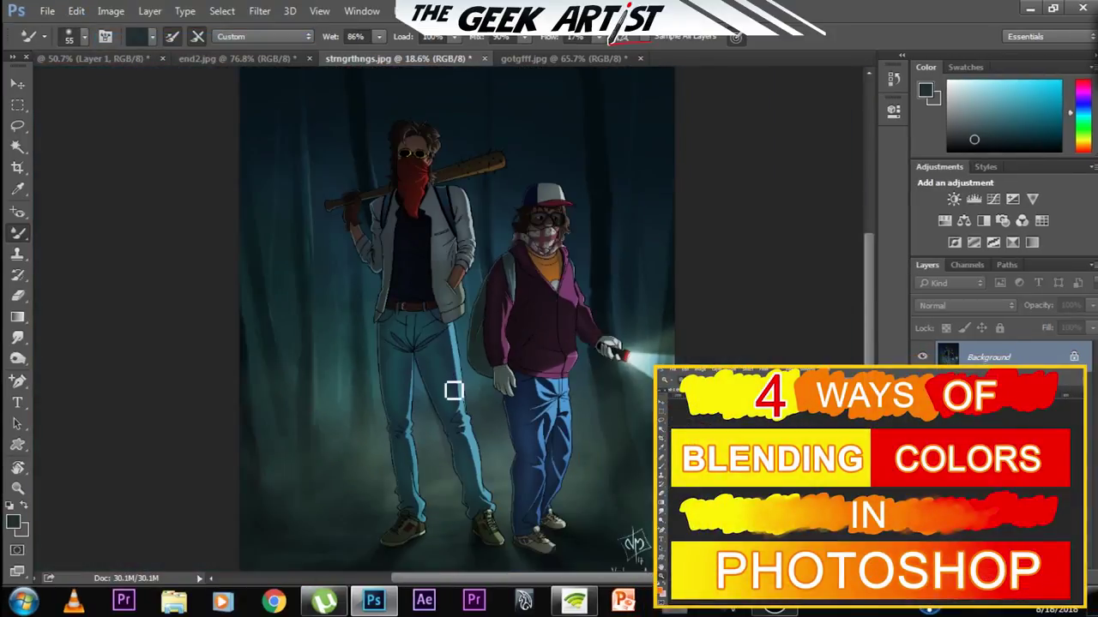
scroll(502, 392, "up", 2)
scroll(494, 383, "down", 2)
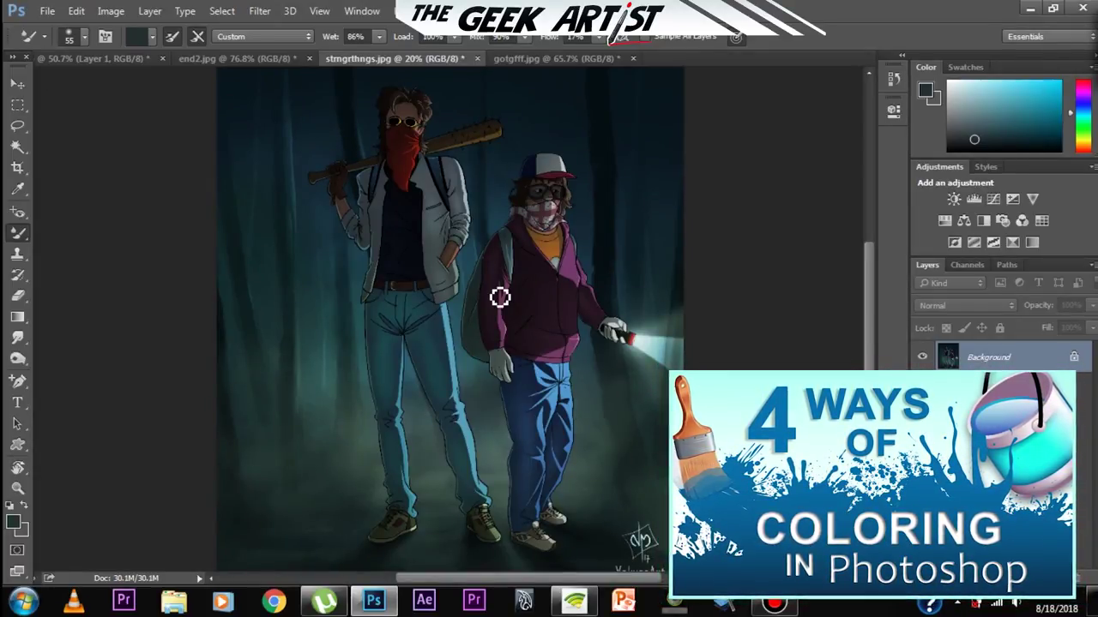
left_click_drag(490, 404, 471, 387)
- Activate the Clone Stamp tool and switch to the end2.jpg document
right_click(22, 235)
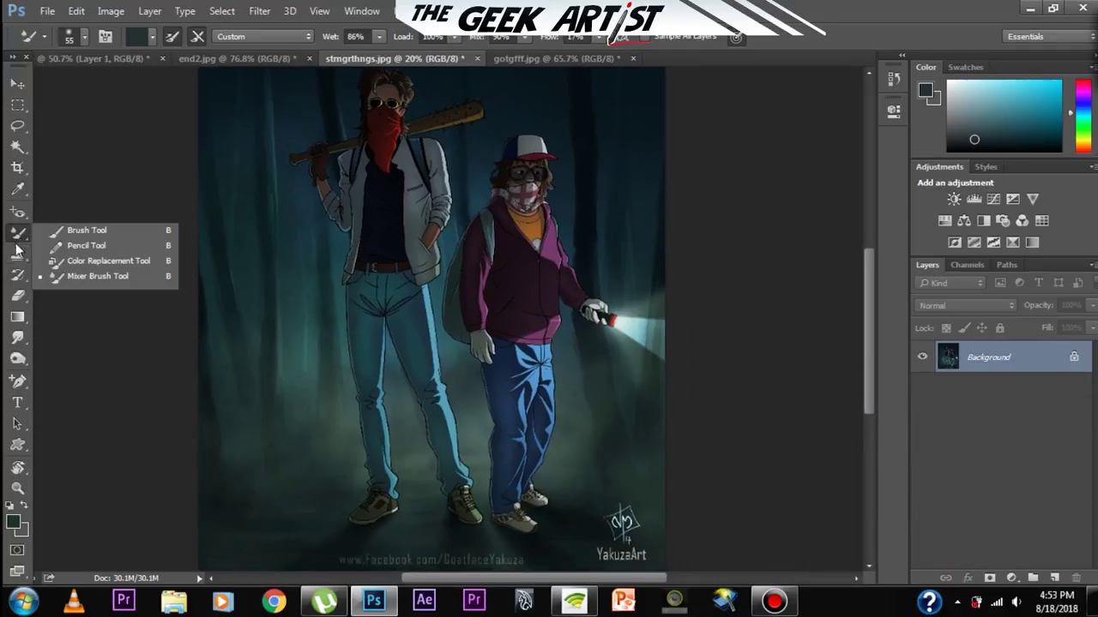
left_click(17, 254)
right_click(21, 253)
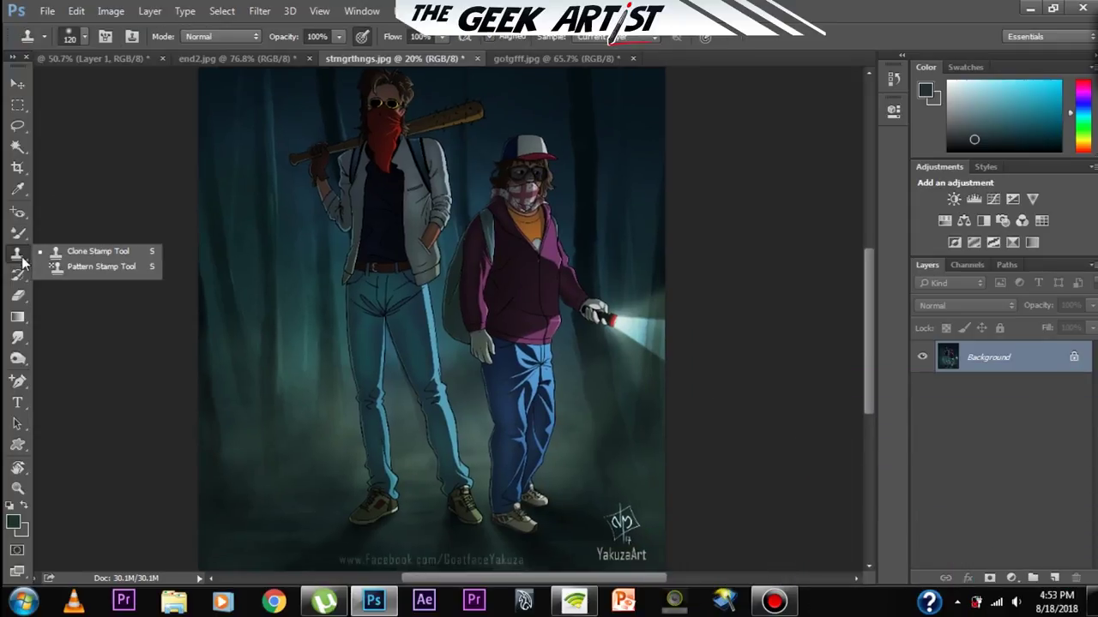
left_click(79, 249)
left_click(224, 59)
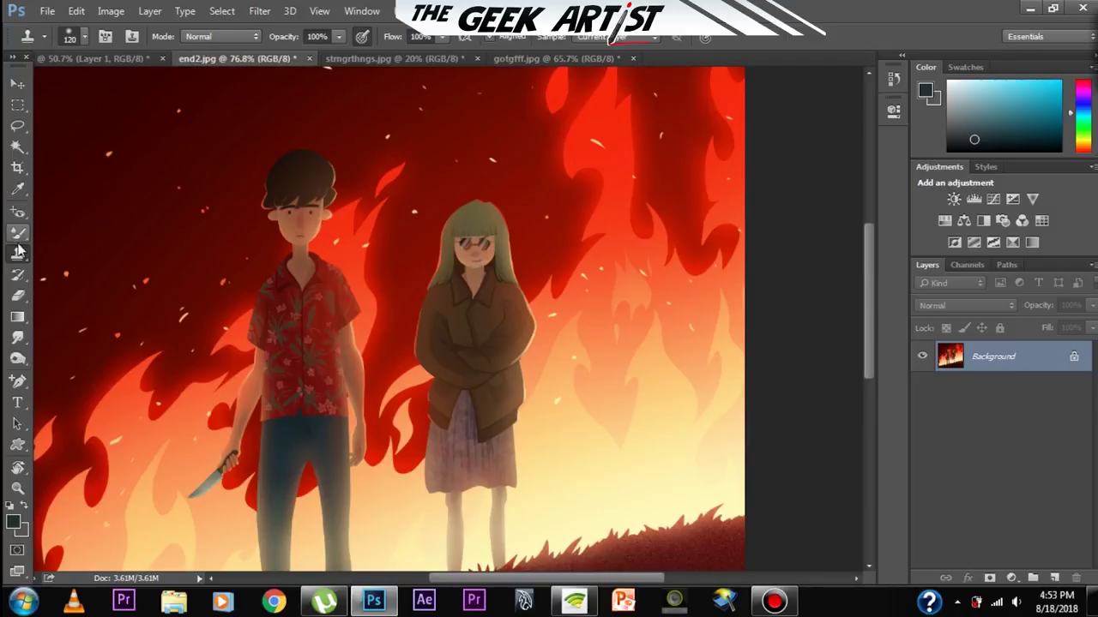
left_click(19, 213)
right_click(19, 213)
left_click(85, 212)
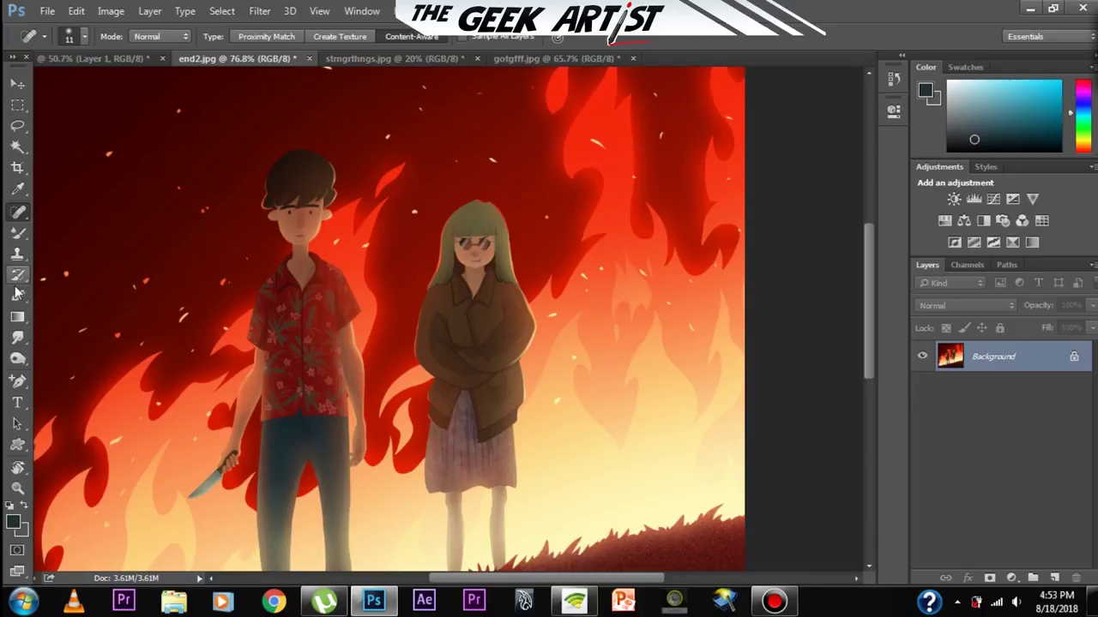
- Reselect the Clone Stamp tool, sample a spark in the dark red sky and clone it at several spots around the boy
right_click(19, 256)
left_click(46, 254)
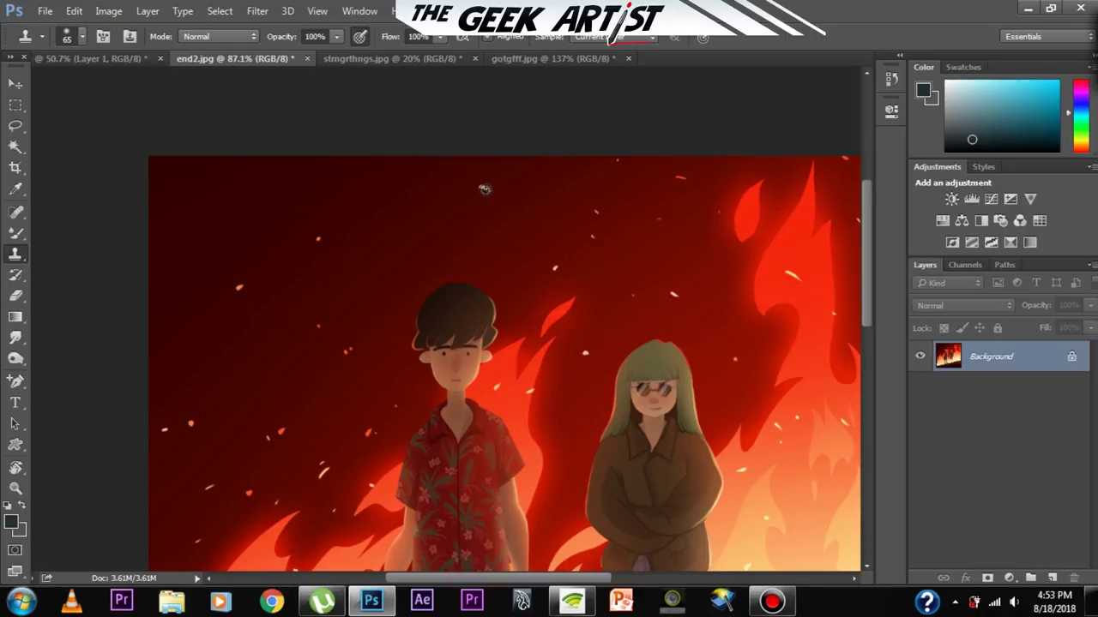
left_click(481, 183)
left_click(369, 204)
left_click_drag(211, 334, 188, 338)
left_click_drag(425, 277, 449, 217)
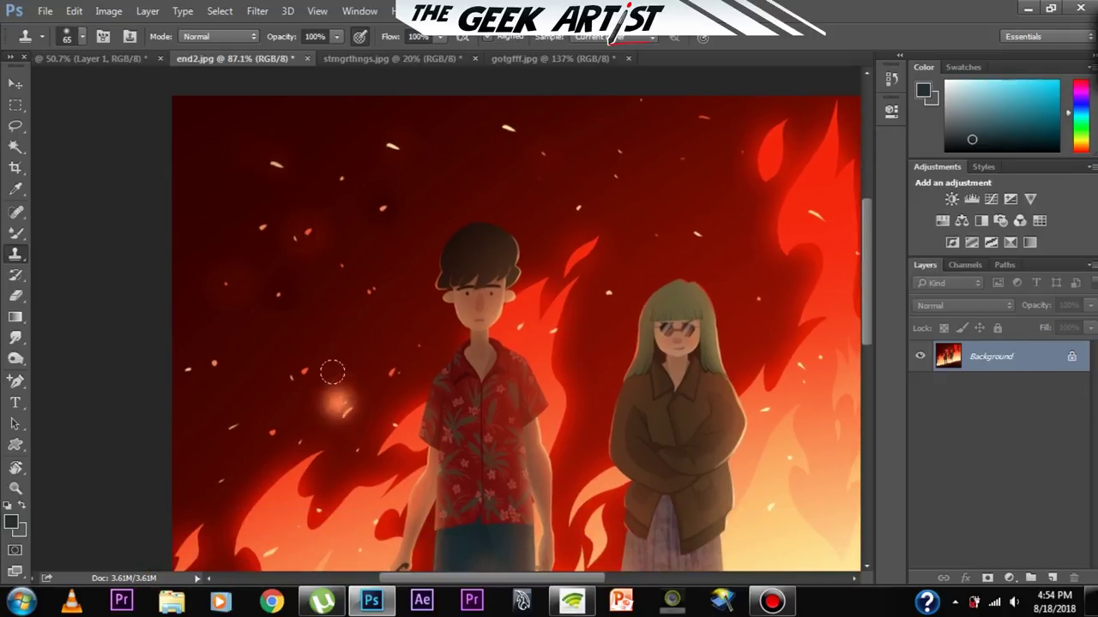
scroll(350, 360, "down", 3)
key("ctrl+0")
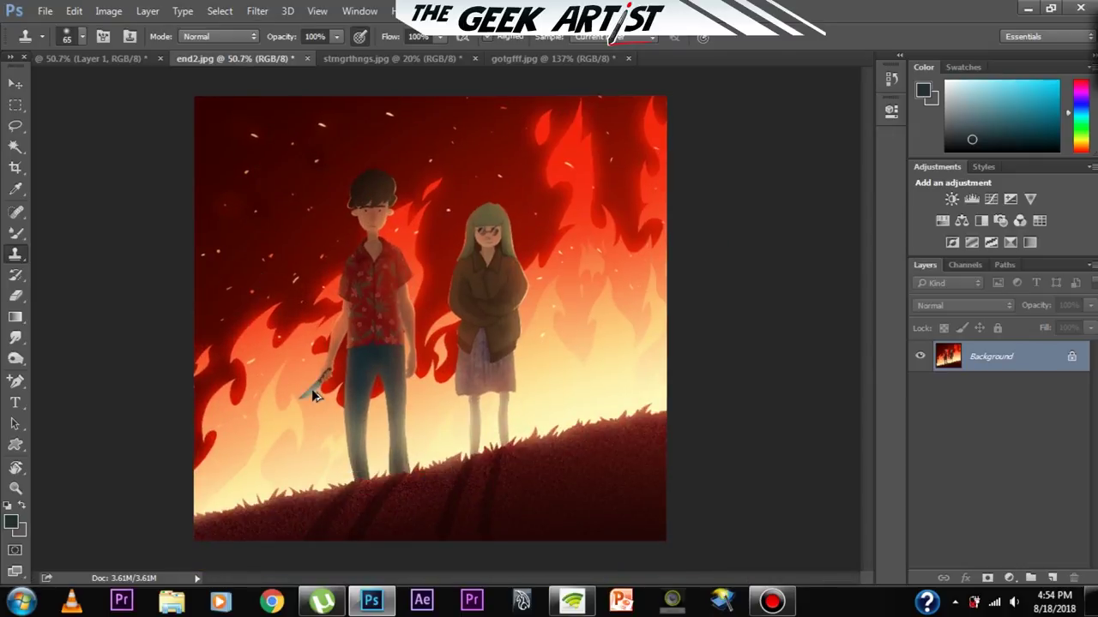
- Activate the Pattern Stamp tool, paint a test stroke over the dark sky beside the boy's head and undo it
right_click(15, 253)
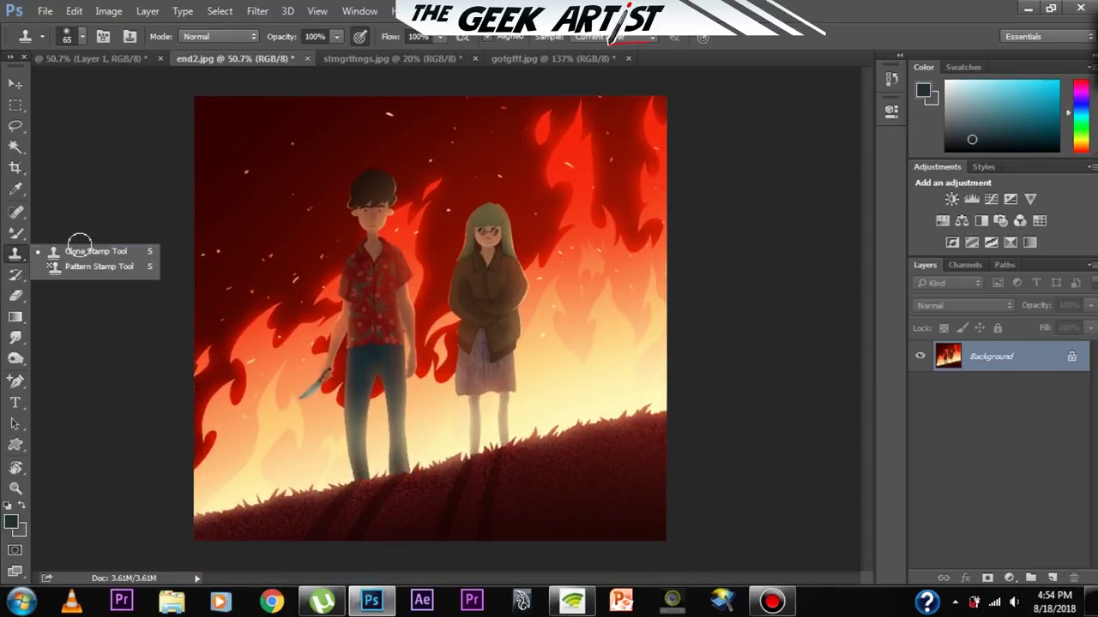
left_click(99, 267)
scroll(429, 266, "down", 2)
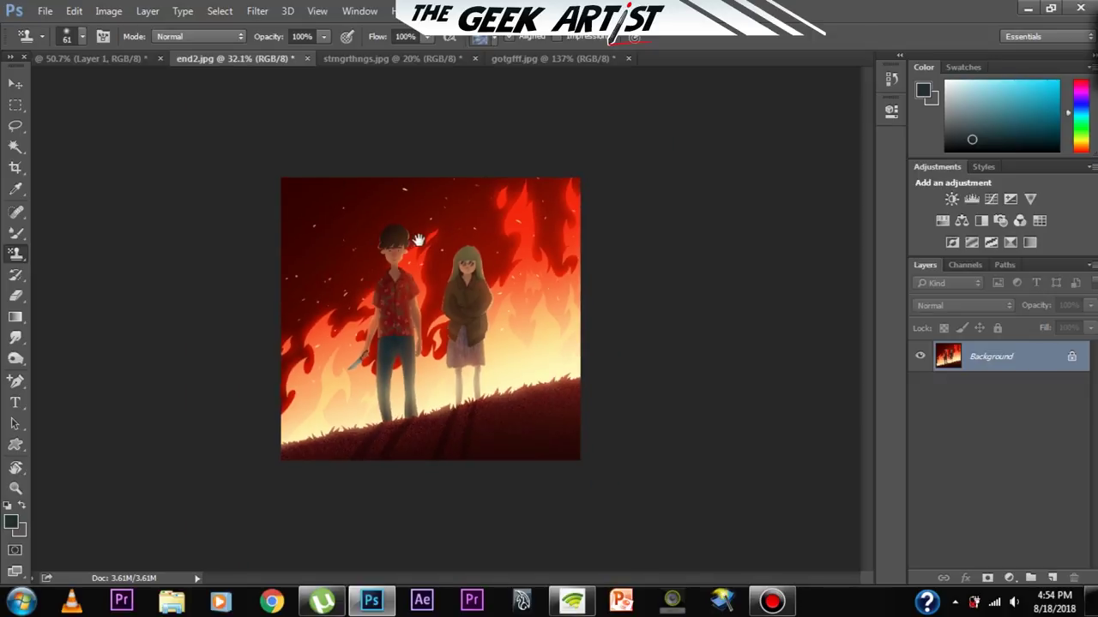
scroll(437, 267, "up", 1)
scroll(436, 267, "up", 2)
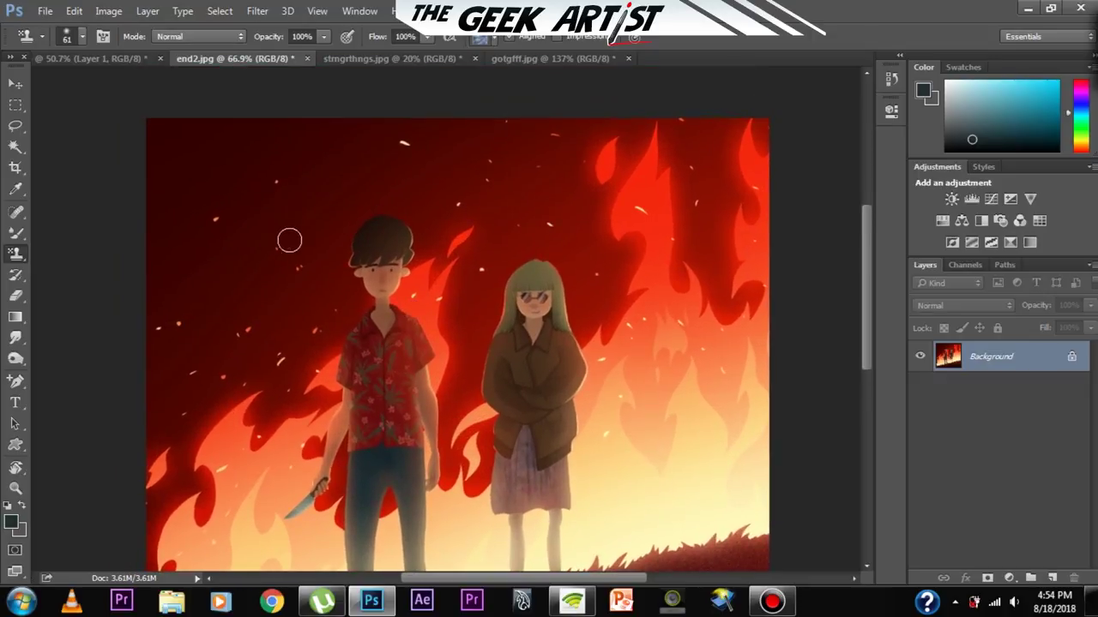
mouse_move(276, 252)
left_mouse_down()
mouse_move(320, 200)
mouse_move(302, 215)
mouse_move(283, 209)
mouse_move(284, 258)
mouse_move(341, 175)
mouse_move(362, 292)
left_mouse_up()
key("ctrl+z")
- Activate the History Brush tool and bring up the boy's floral shirt close up
left_click(15, 274)
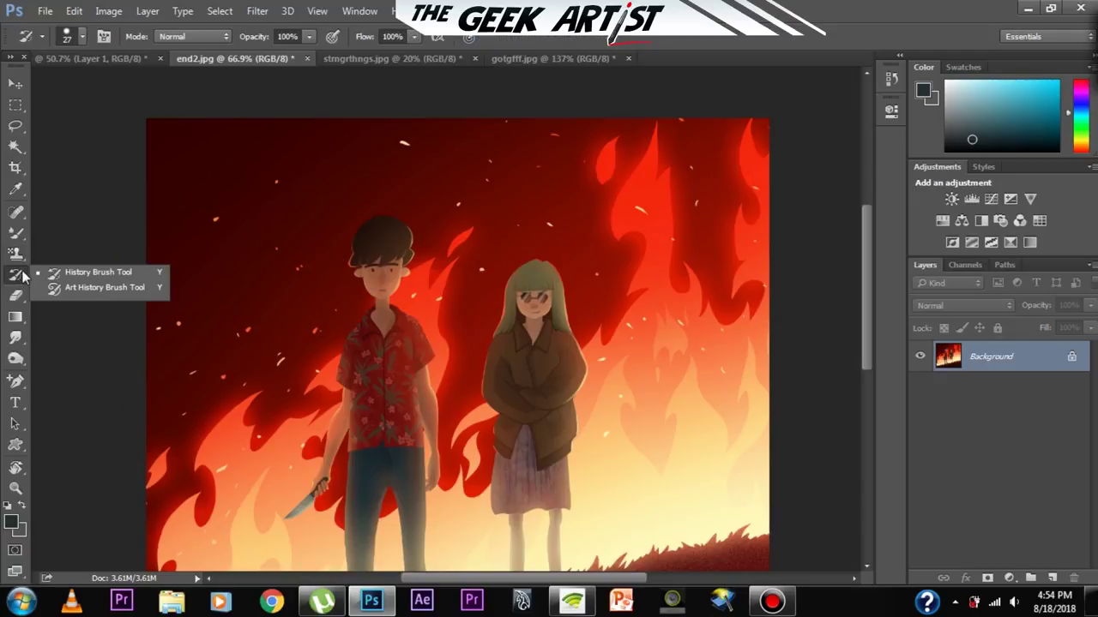
left_click(86, 270)
scroll(341, 266, "down", 5)
scroll(353, 269, "up", 8)
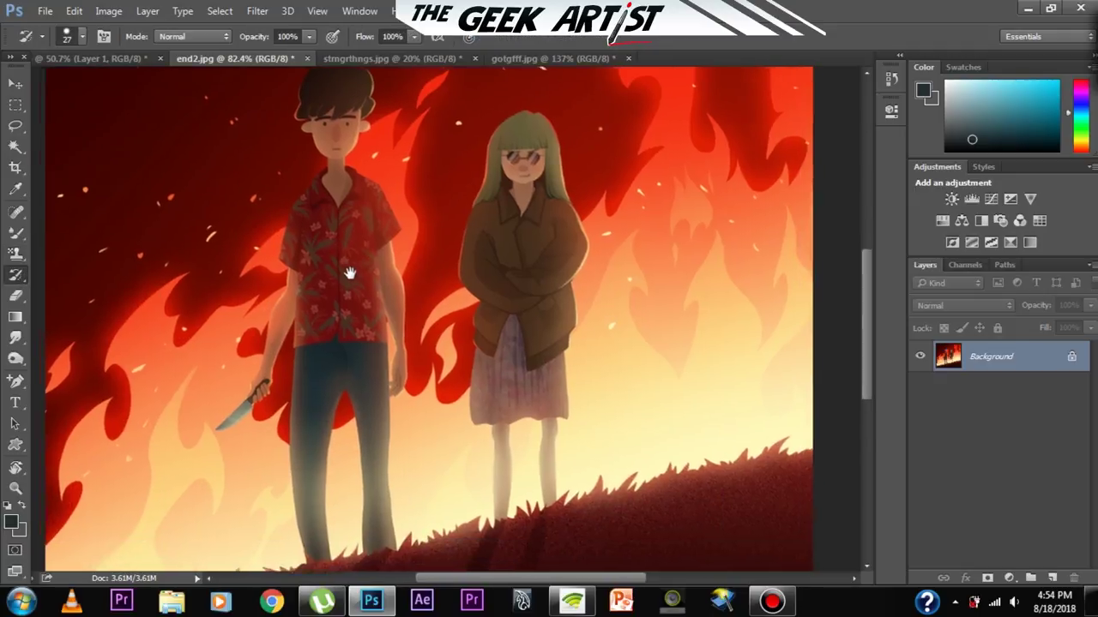
left_click_drag(352, 269, 325, 256)
scroll(357, 304, "up", 2)
left_click_drag(357, 303, 374, 326)
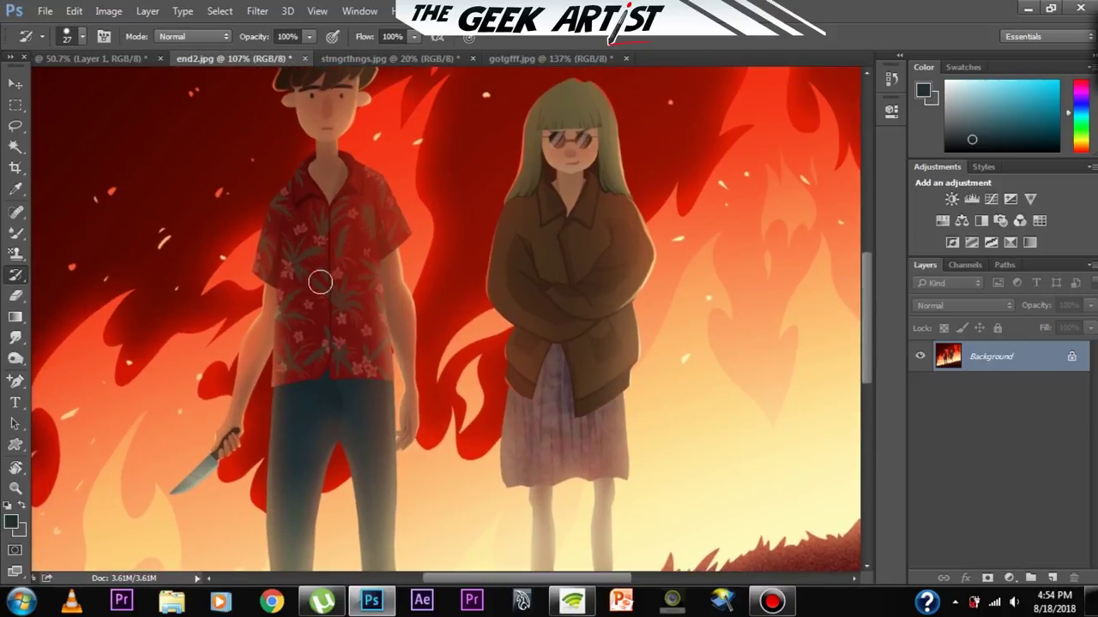
scroll(353, 332, "down", 1)
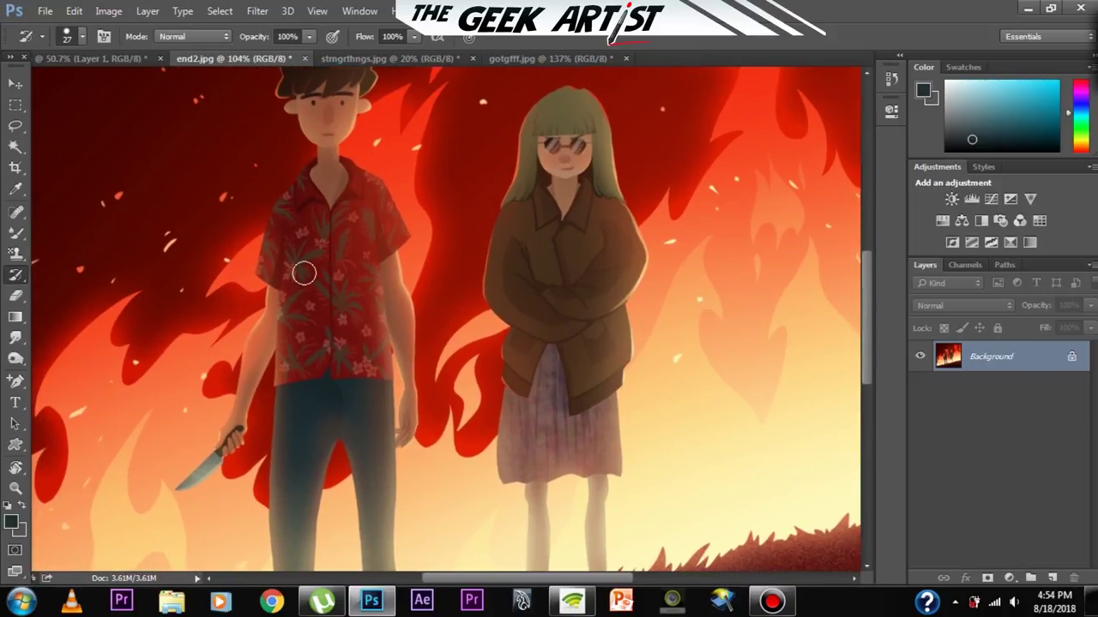
left_click_drag(345, 305, 347, 357)
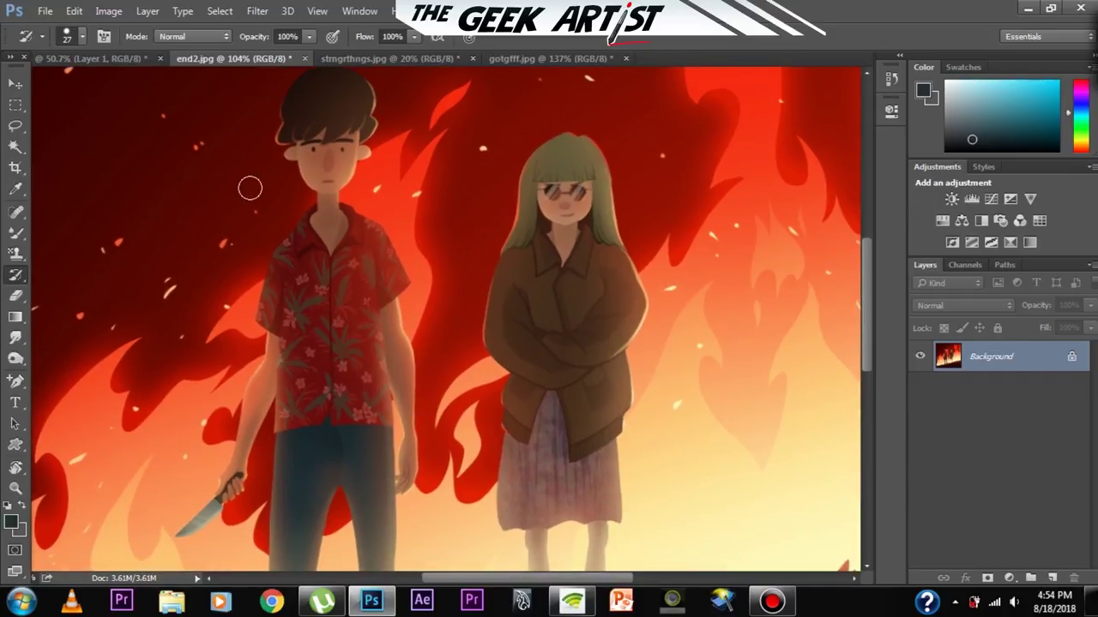
- With the Brush tool at 7 px, paint a red flower with an orange centre on the boy's shirt, using colours sampled from the flames
mouse_move(16, 231)
left_mouse_down()
mouse_move(54, 241)
mouse_move(60, 230)
left_mouse_up()
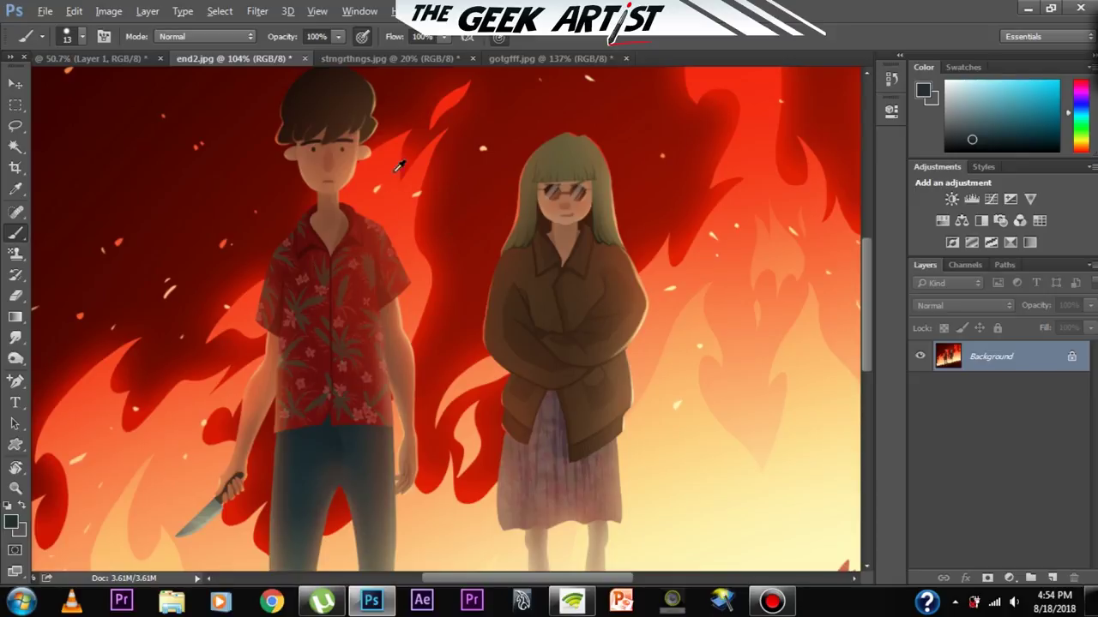
left_click(83, 37)
left_click(93, 87)
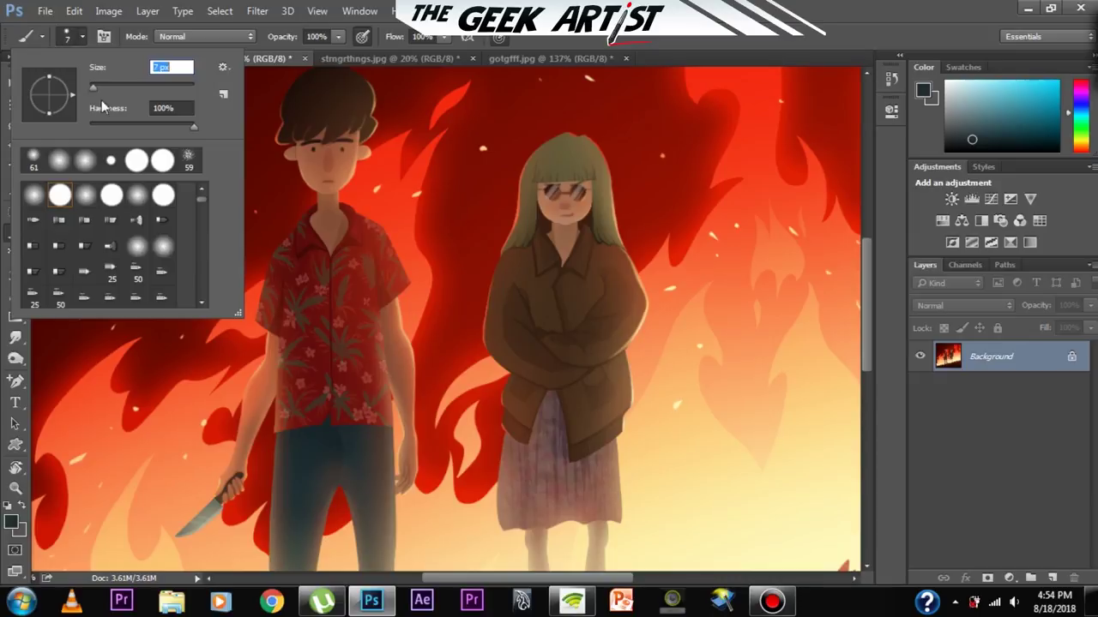
left_click(384, 202, "alt")
scroll(336, 307, "up", 4)
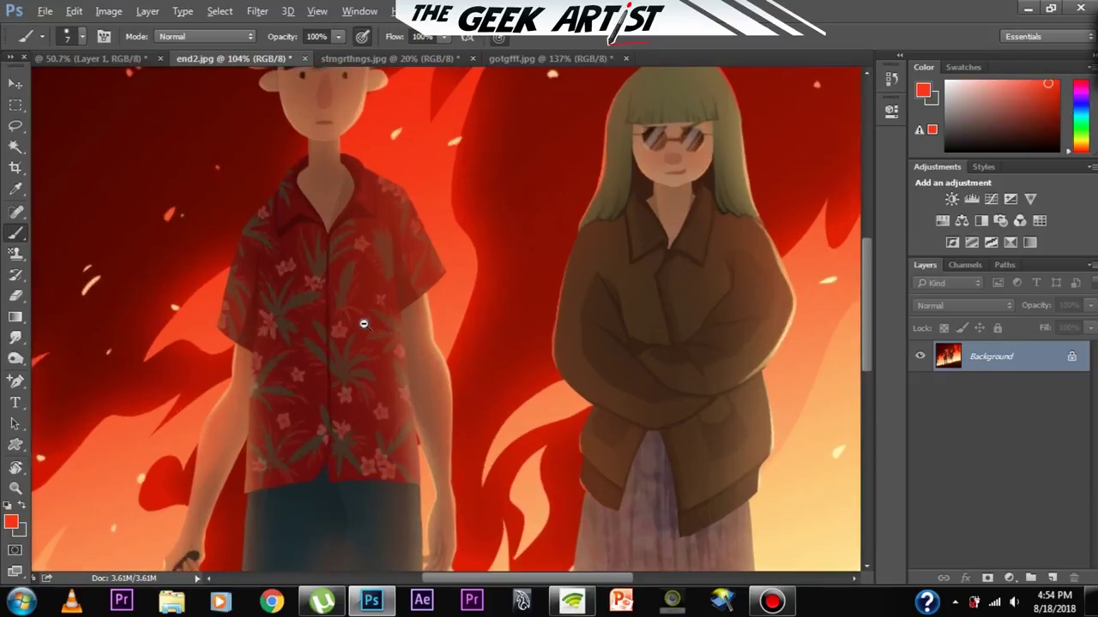
mouse_move(286, 274)
left_mouse_down()
mouse_move(295, 292)
mouse_move(309, 278)
left_mouse_up()
left_click(119, 510, "alt")
left_click(288, 278)
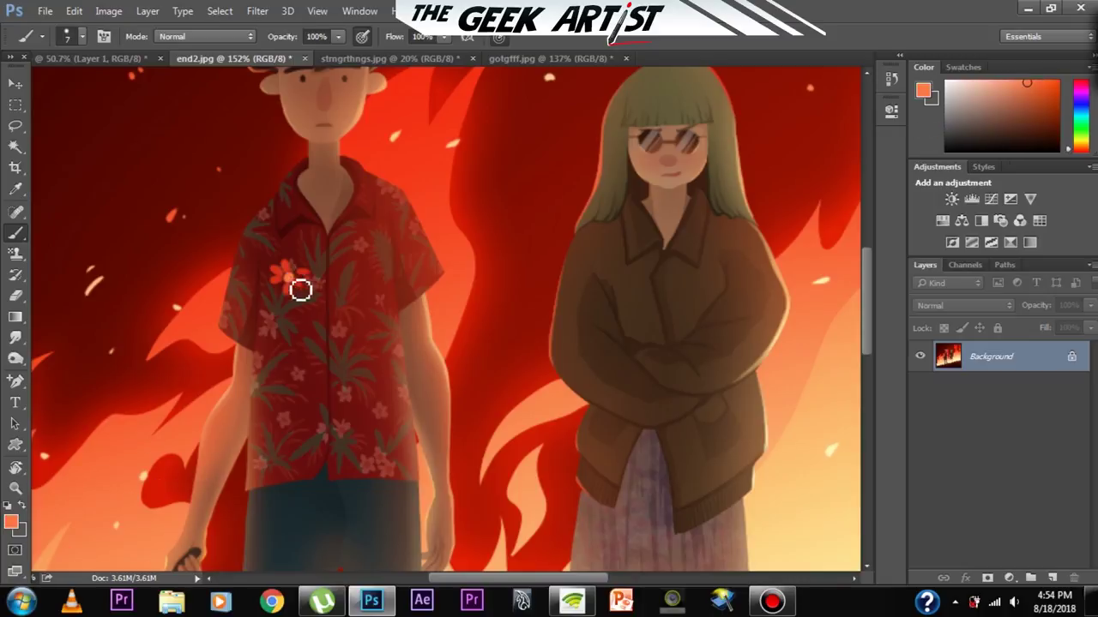
- Paint a second flower near the middle of the shirt, sampling the woman's neck for the petals and her skirt for the centre
left_click(669, 202, "alt")
left_click_drag(347, 302, 355, 334)
left_click_drag(355, 334, 372, 306)
left_click(638, 494, "alt")
left_click(350, 312)
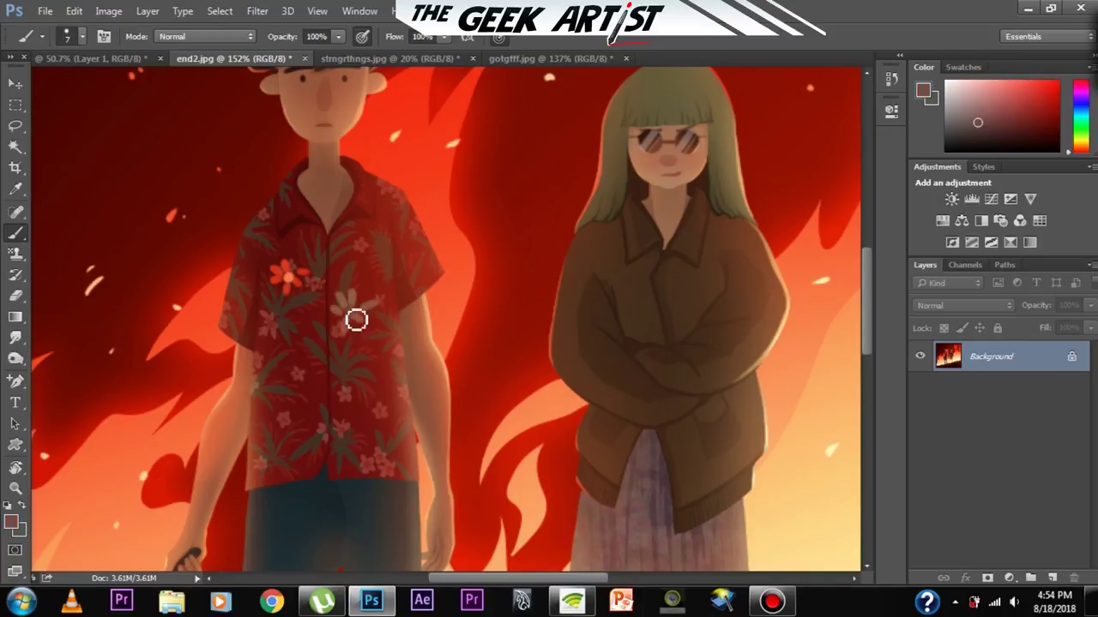
- Scribble dark red, tan and orange zigzag strokes across the boy's shirt with colours sampled from the image
left_click(73, 296, "alt")
mouse_move(306, 296)
left_mouse_down()
mouse_move(321, 257)
mouse_move(394, 420)
left_mouse_up()
left_click(331, 314, "alt")
mouse_move(267, 296)
left_mouse_down()
mouse_move(360, 306)
mouse_move(399, 390)
left_mouse_up()
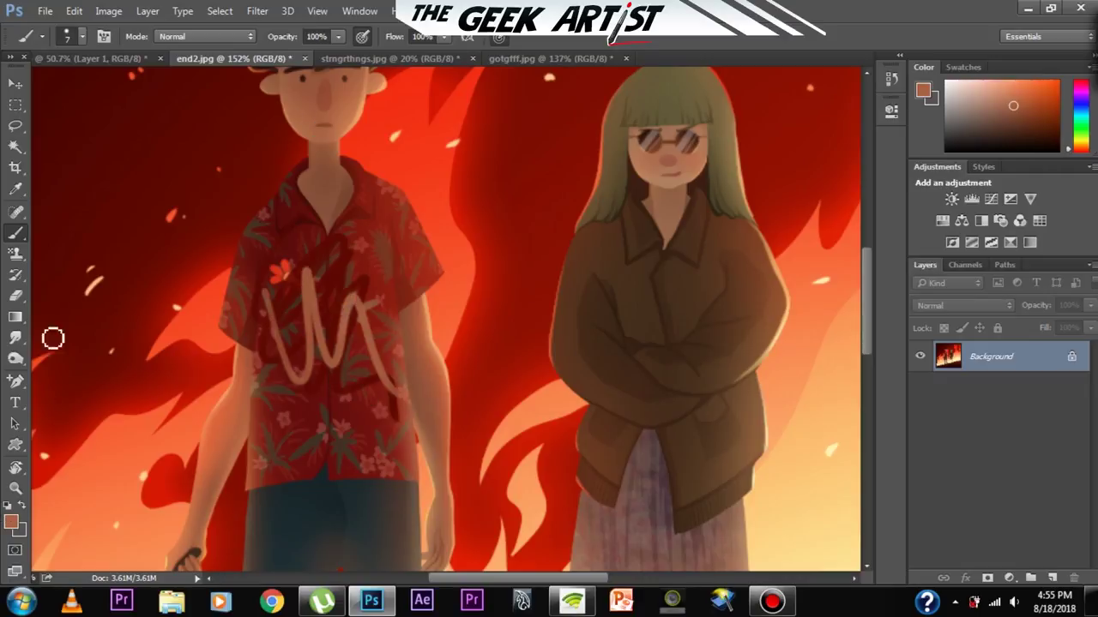
left_click(98, 501, "alt")
mouse_move(266, 384)
left_mouse_down()
mouse_move(350, 394)
mouse_move(360, 419)
left_mouse_up()
- Soften the scribbles on the shirt with the Blur tool and smear them with the Smudge tool
left_click_drag(15, 337, 60, 336)
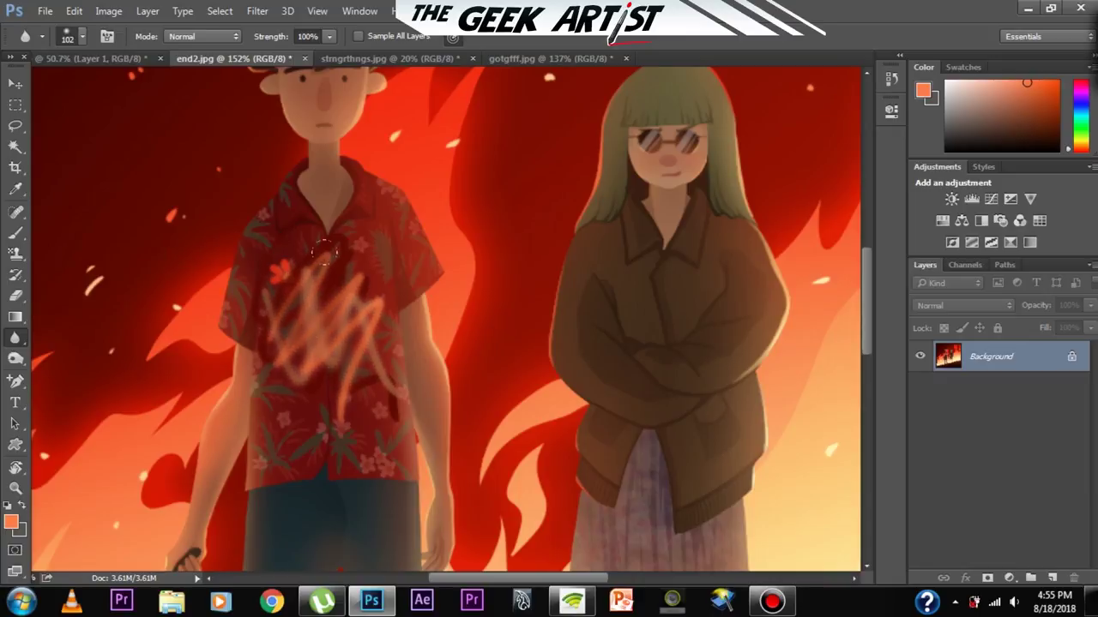
left_click(15, 358)
left_click(17, 339)
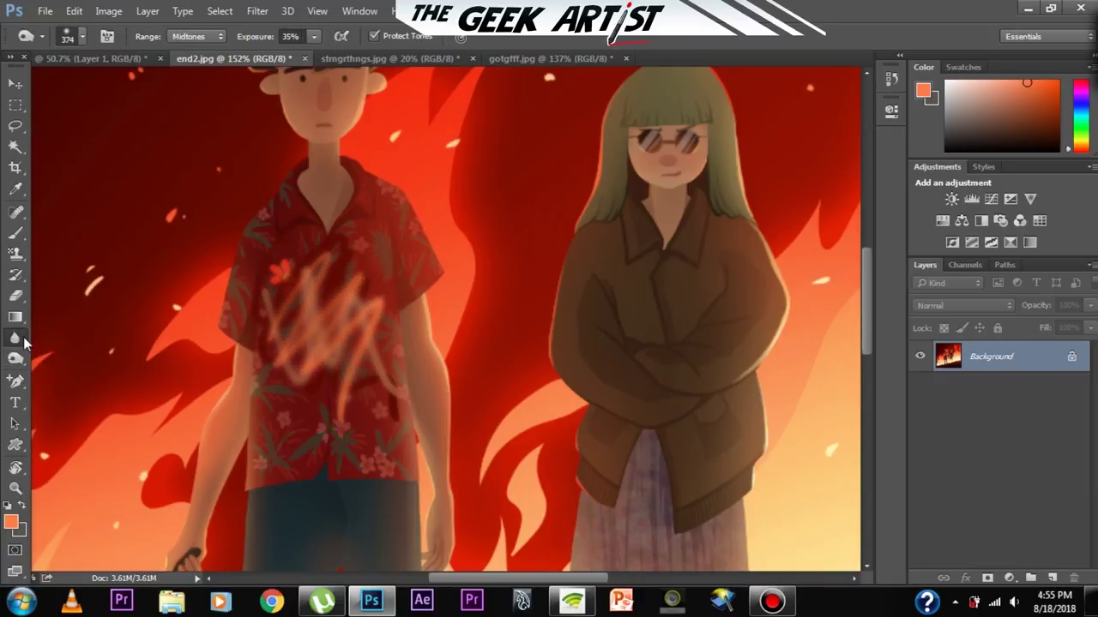
left_click(80, 365)
mouse_move(254, 277)
left_mouse_down()
mouse_move(304, 366)
mouse_move(278, 292)
mouse_move(285, 268)
mouse_move(357, 279)
mouse_move(338, 264)
mouse_move(316, 365)
mouse_move(383, 329)
mouse_move(310, 313)
mouse_move(312, 331)
mouse_move(322, 283)
left_mouse_up()
scroll(413, 323, "down", 4)
scroll(446, 326, "up", 2)
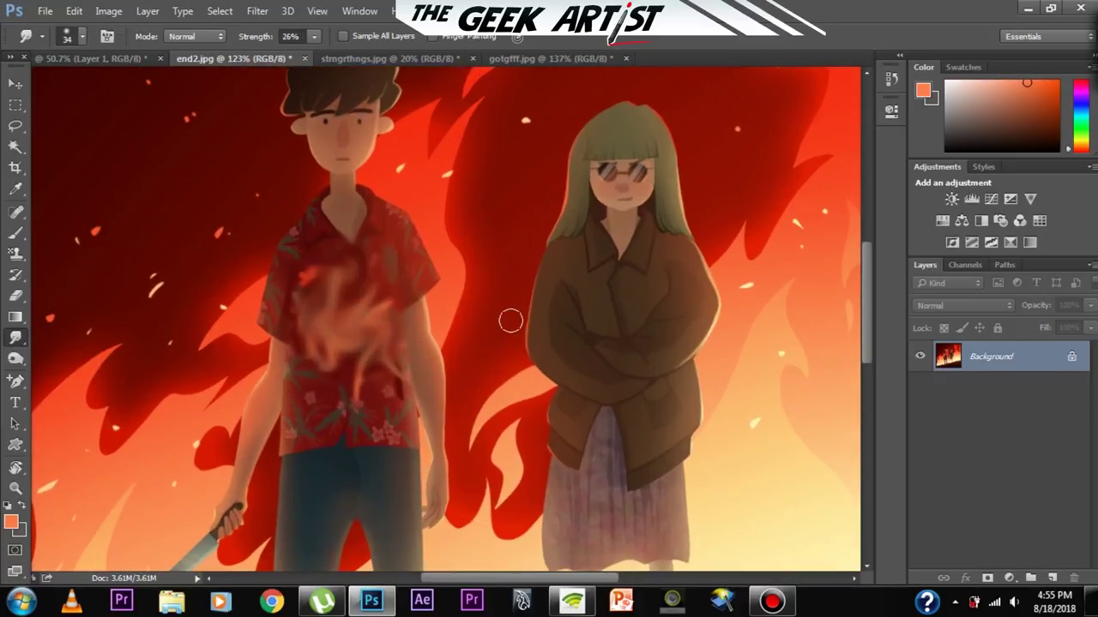
- Restore the original floral pattern on the boy's smeared shirt by painting over it with the History Brush tool
left_click(18, 276)
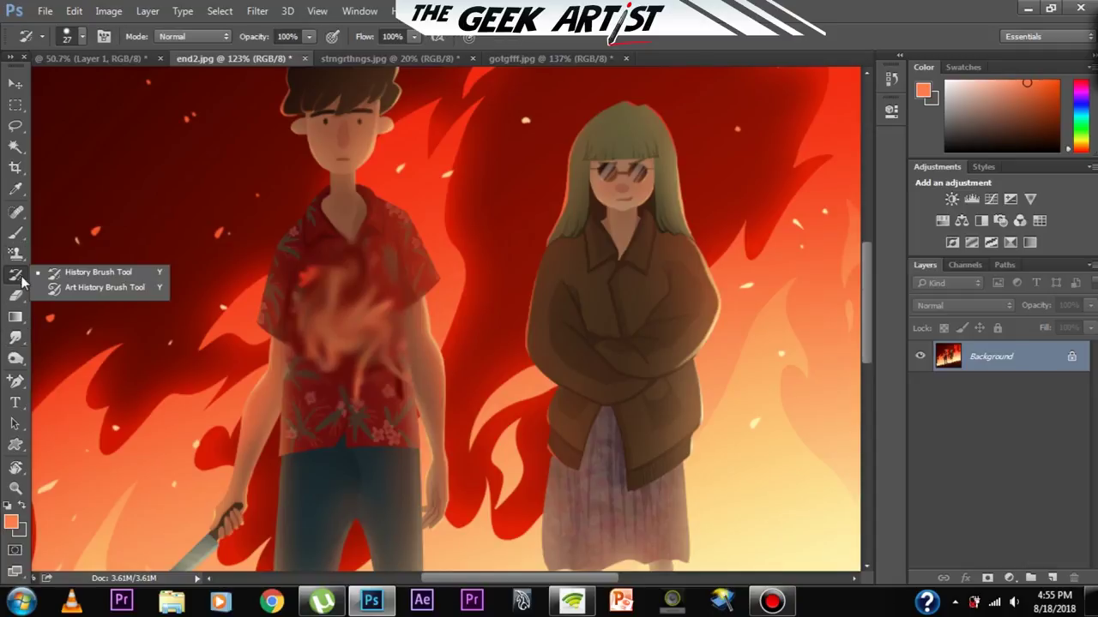
left_click(72, 275)
mouse_move(270, 320)
left_mouse_down()
mouse_move(334, 242)
mouse_move(295, 366)
mouse_move(378, 223)
mouse_move(320, 390)
mouse_move(407, 249)
mouse_move(431, 271)
mouse_move(434, 329)
left_mouse_up()
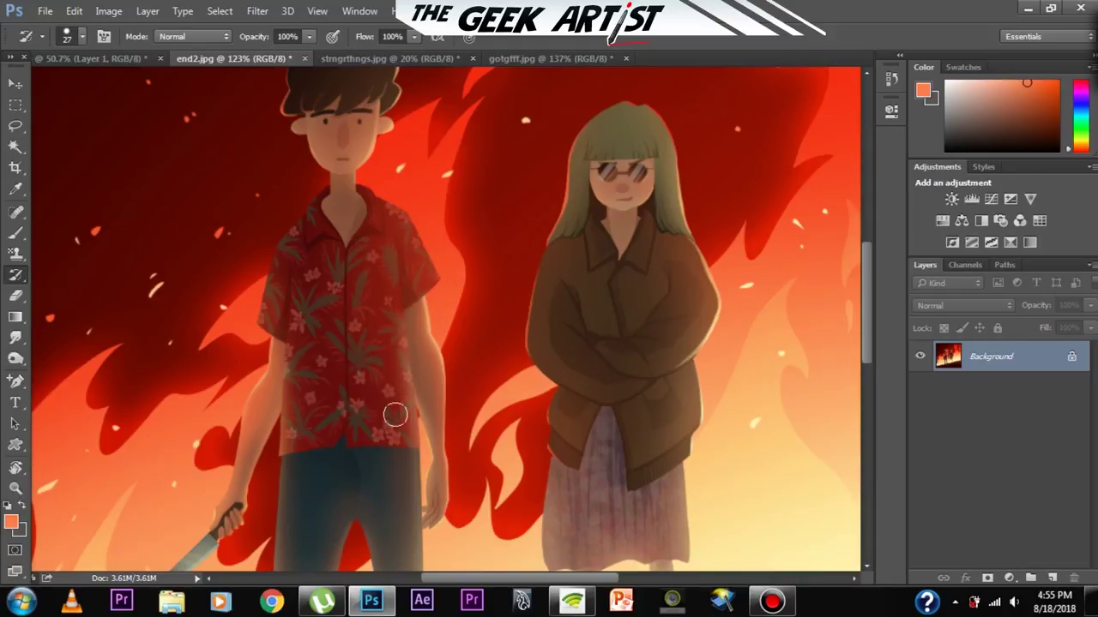
left_click_drag(449, 328, 435, 349)
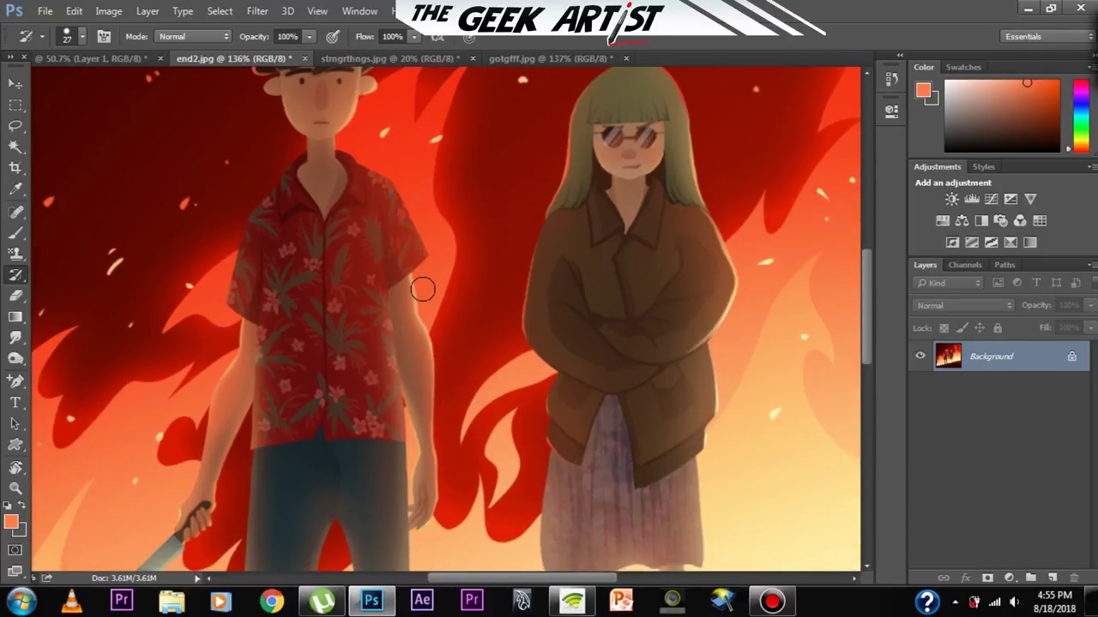
- Scribble a looping orange mark across the boy's shirt with the Brush tool
right_click(19, 274)
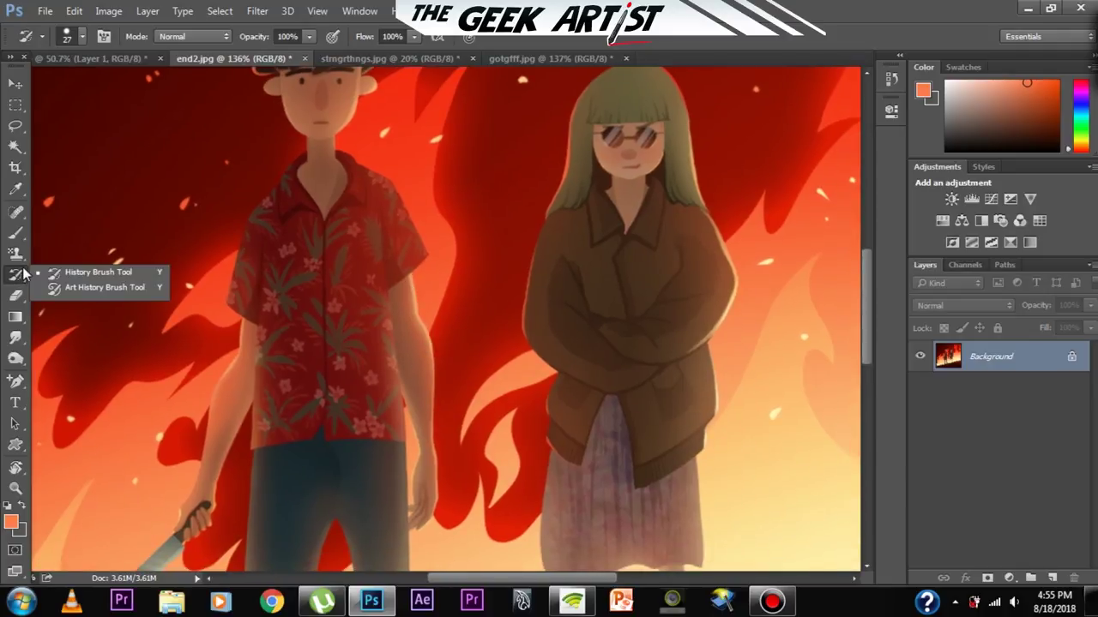
left_click(96, 289)
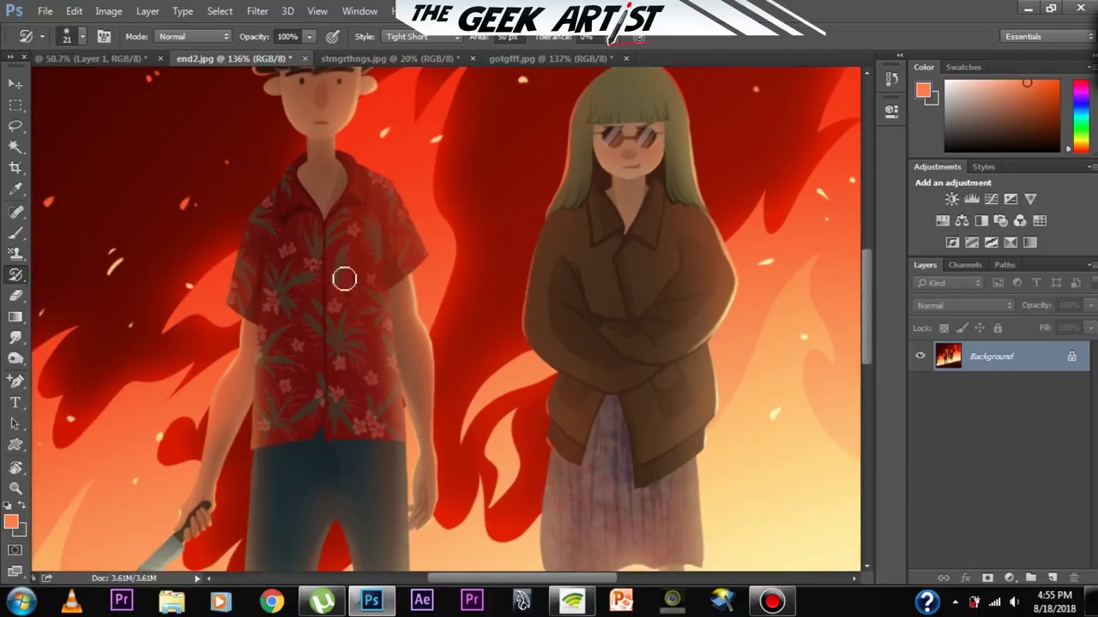
scroll(355, 300, "down", 2)
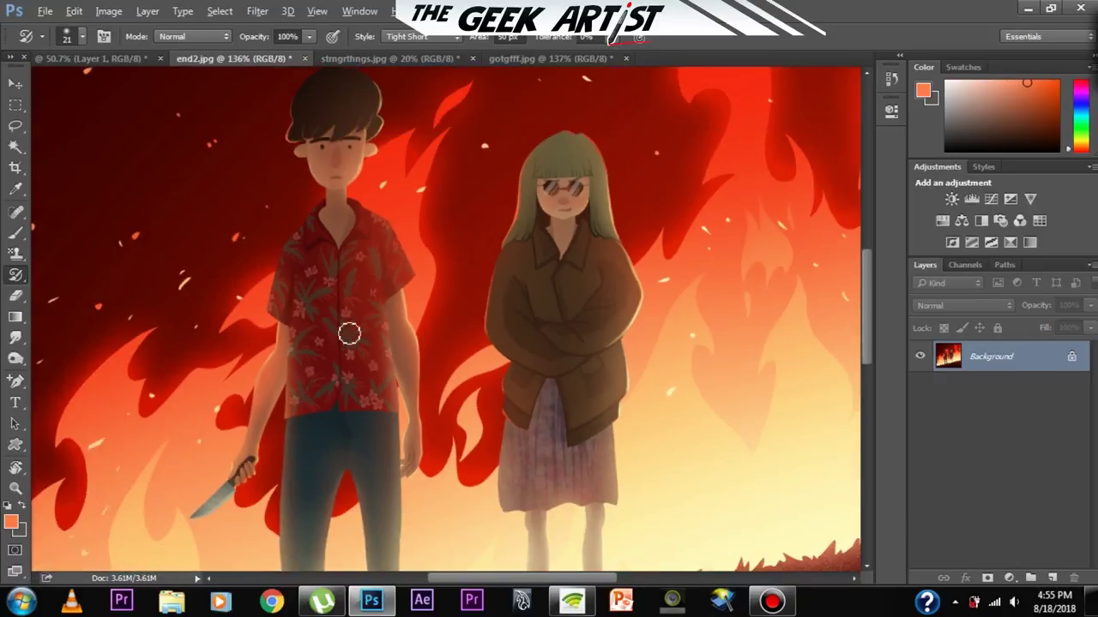
left_click(15, 233)
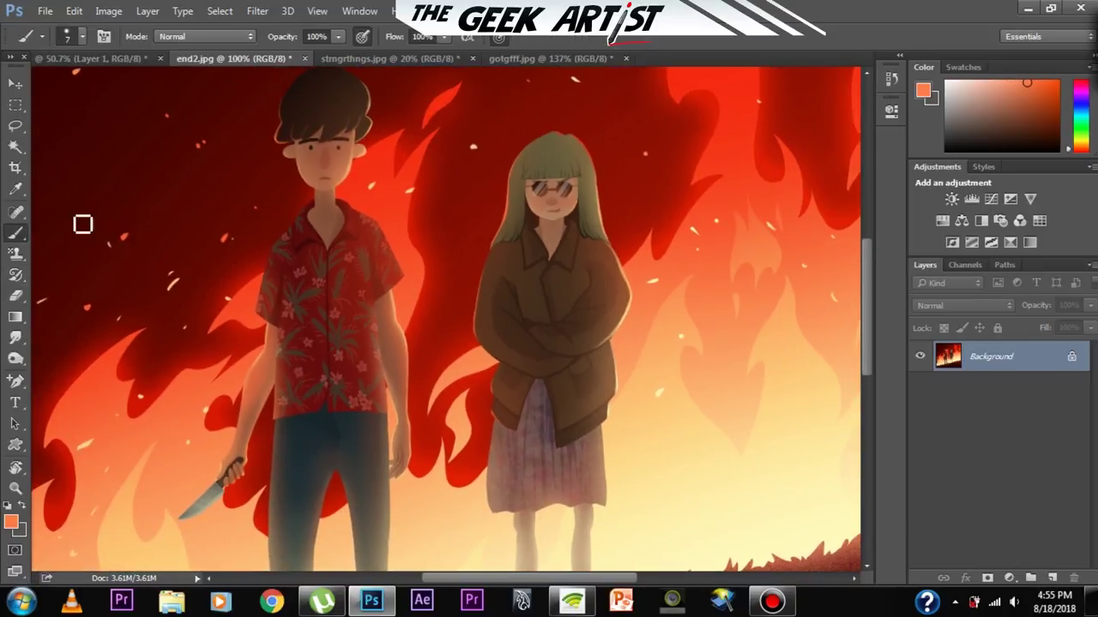
mouse_move(318, 248)
left_mouse_down()
mouse_move(329, 306)
mouse_move(368, 312)
mouse_move(369, 355)
mouse_move(383, 295)
left_mouse_up()
- Paint over the orange scribble, the shirt and the flames beside the boy's head with the Art History Brush tool
left_click(17, 255)
left_click(16, 275)
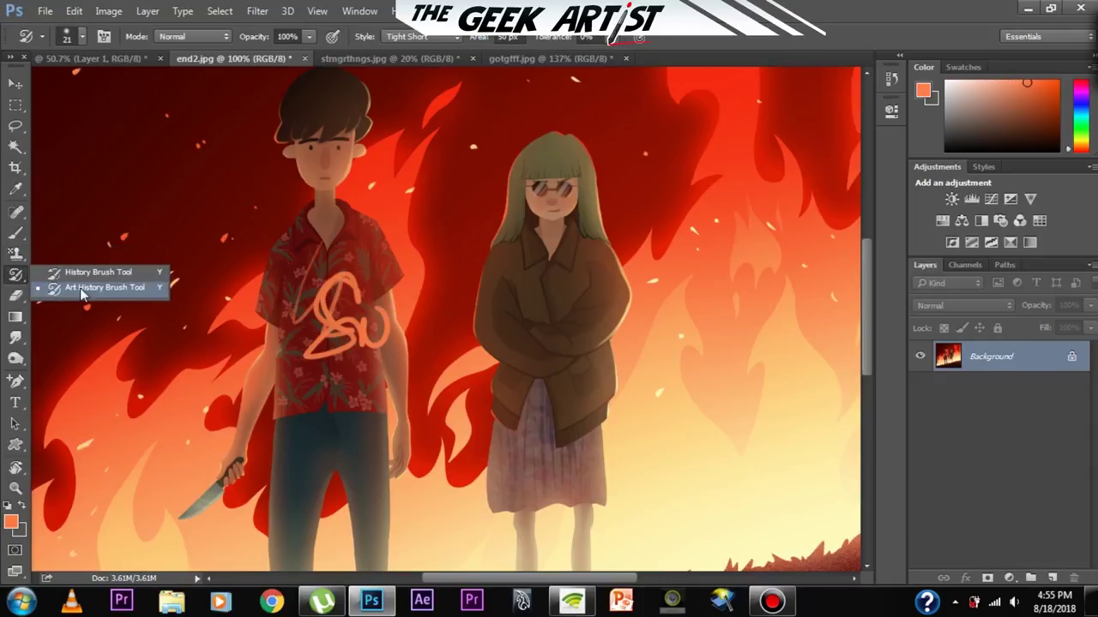
left_click(47, 290)
left_click_drag(342, 329, 348, 334)
scroll(359, 369, "up", 2)
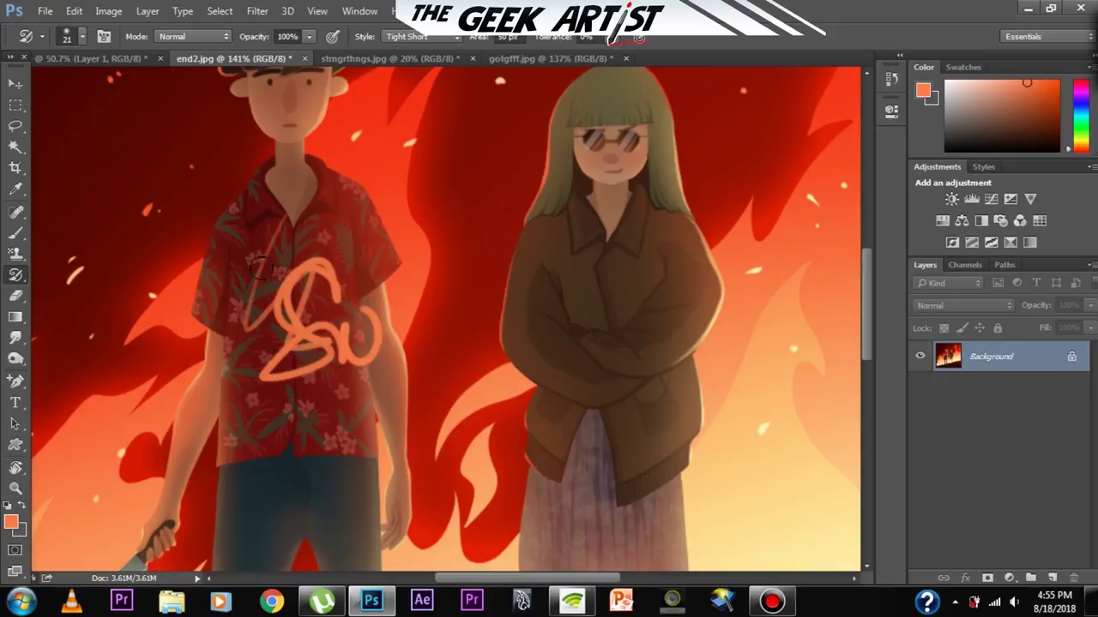
left_click_drag(304, 373, 304, 388)
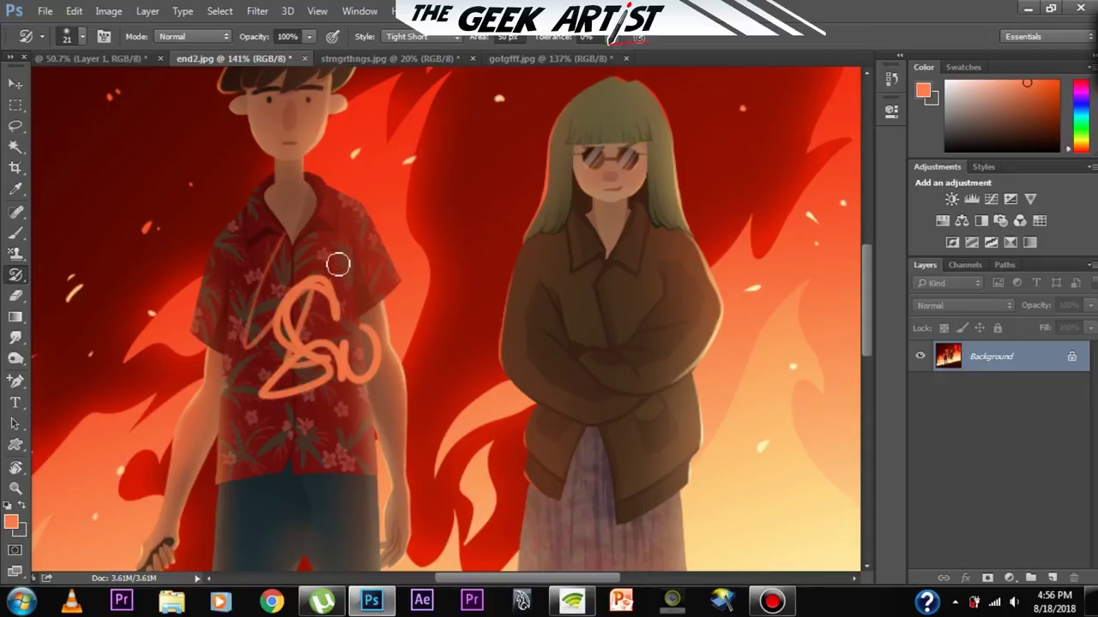
mouse_move(287, 245)
left_mouse_down()
mouse_move(259, 332)
mouse_move(285, 280)
mouse_move(319, 278)
mouse_move(332, 297)
mouse_move(292, 280)
mouse_move(290, 331)
mouse_move(347, 318)
mouse_move(313, 393)
mouse_move(352, 391)
mouse_move(366, 316)
mouse_move(311, 391)
mouse_move(340, 295)
mouse_move(377, 264)
mouse_move(351, 424)
left_mouse_up()
mouse_move(361, 271)
left_mouse_down()
mouse_move(438, 171)
mouse_move(422, 103)
mouse_move(384, 291)
mouse_move(402, 399)
mouse_move(402, 218)
mouse_move(451, 101)
left_mouse_up()
scroll(380, 245, "down", 3)
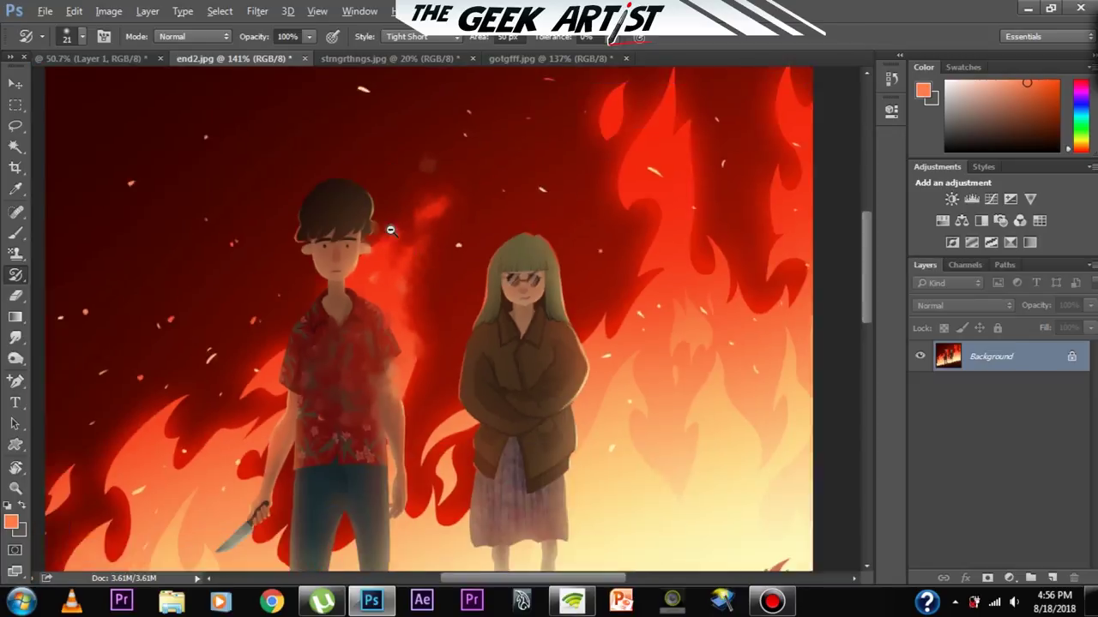
- Smear sparks and flames with the Smudge tool, and restyle the tall flames behind the woman with the Art History Brush tool
left_click_drag(16, 337, 57, 353)
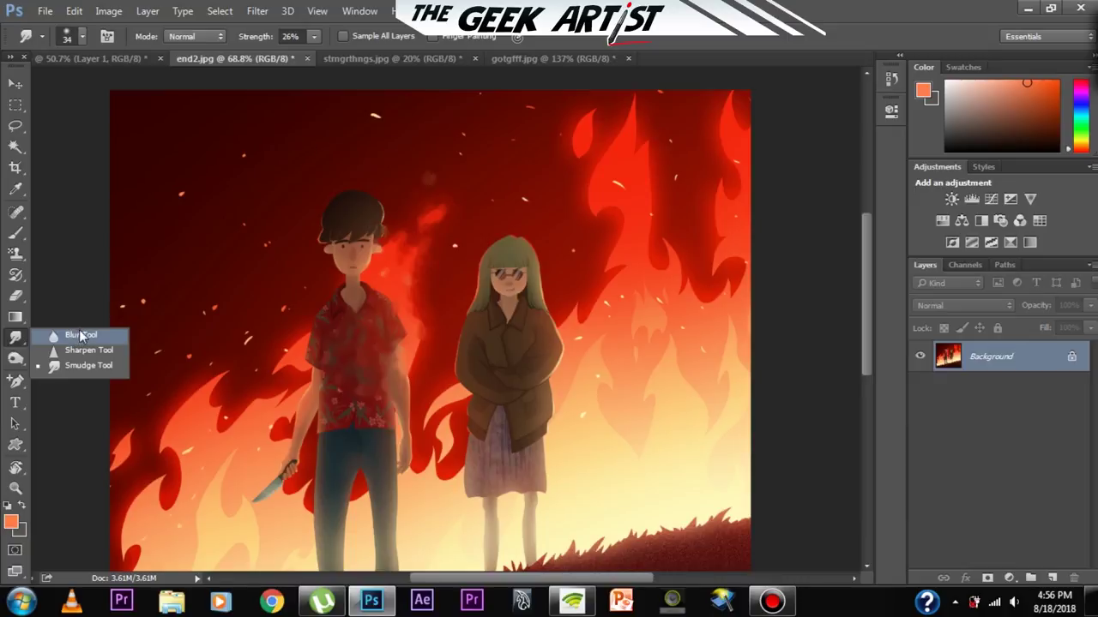
left_click(436, 224)
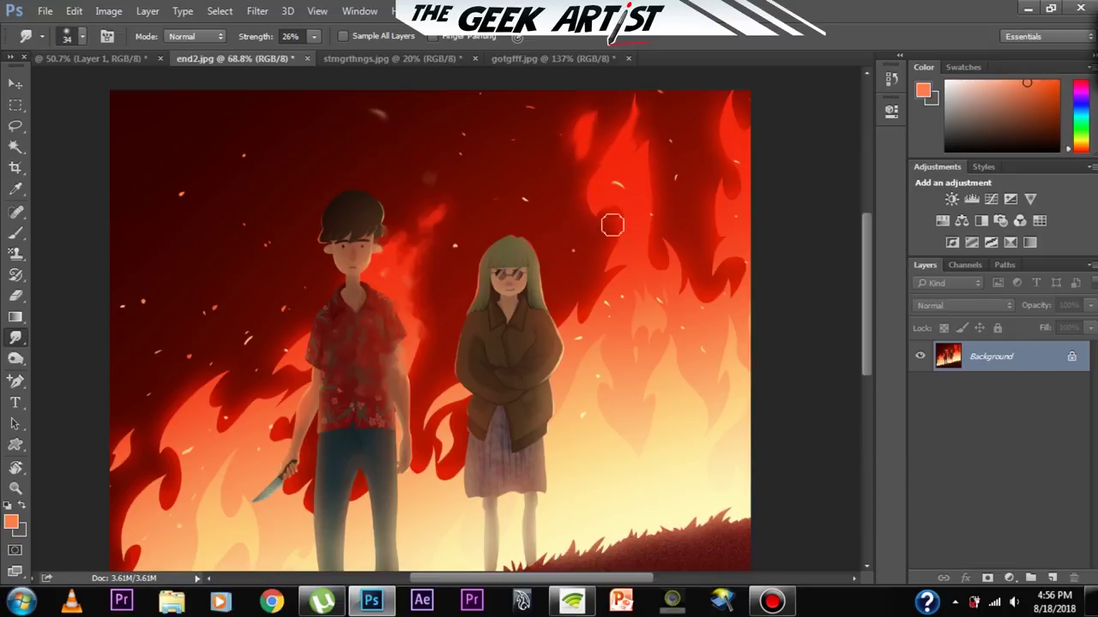
left_click_drag(16, 274, 86, 292)
mouse_move(585, 160)
left_mouse_down()
mouse_move(605, 203)
mouse_move(629, 194)
mouse_move(652, 138)
mouse_move(627, 237)
mouse_move(591, 304)
mouse_move(602, 326)
mouse_move(654, 272)
mouse_move(649, 163)
mouse_move(689, 277)
mouse_move(679, 277)
mouse_move(726, 233)
mouse_move(730, 166)
mouse_move(737, 210)
mouse_move(647, 164)
mouse_move(596, 262)
left_mouse_up()
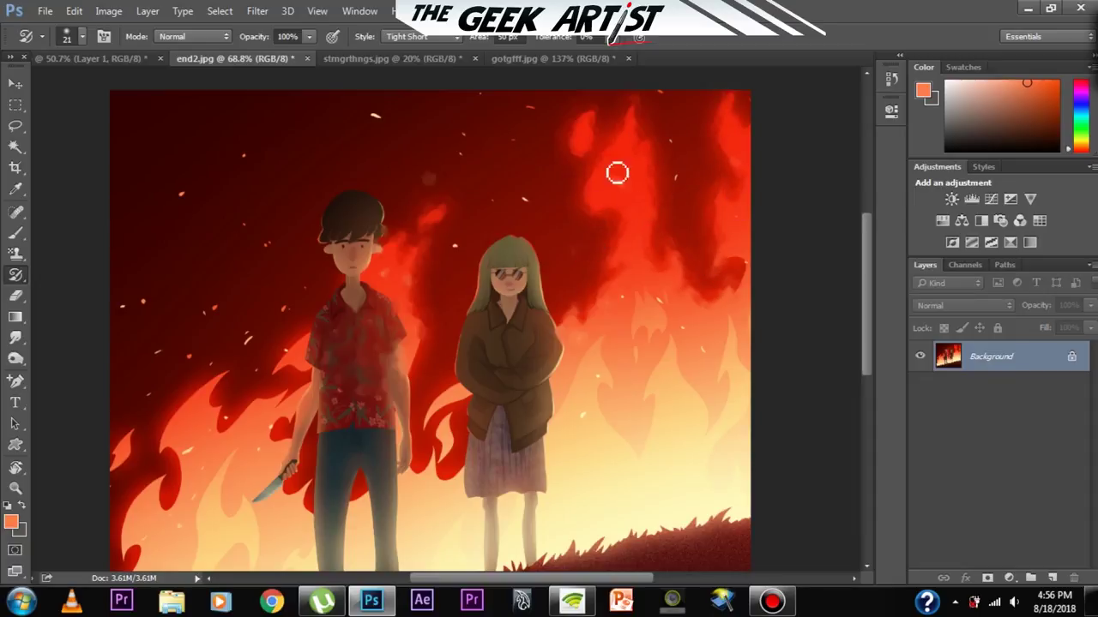
- Undo the Art History Brush strokes on the flames and shirt, back to before the orange scribble
scroll(634, 215, "down", 1)
key("ctrl+z")
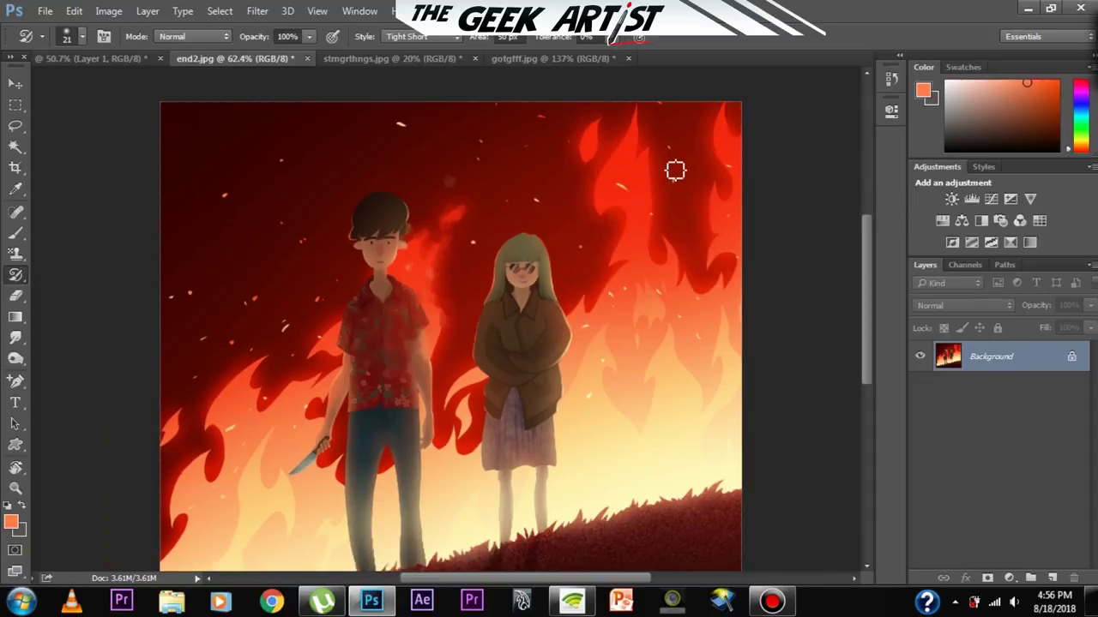
left_click(74, 10)
left_click(107, 44)
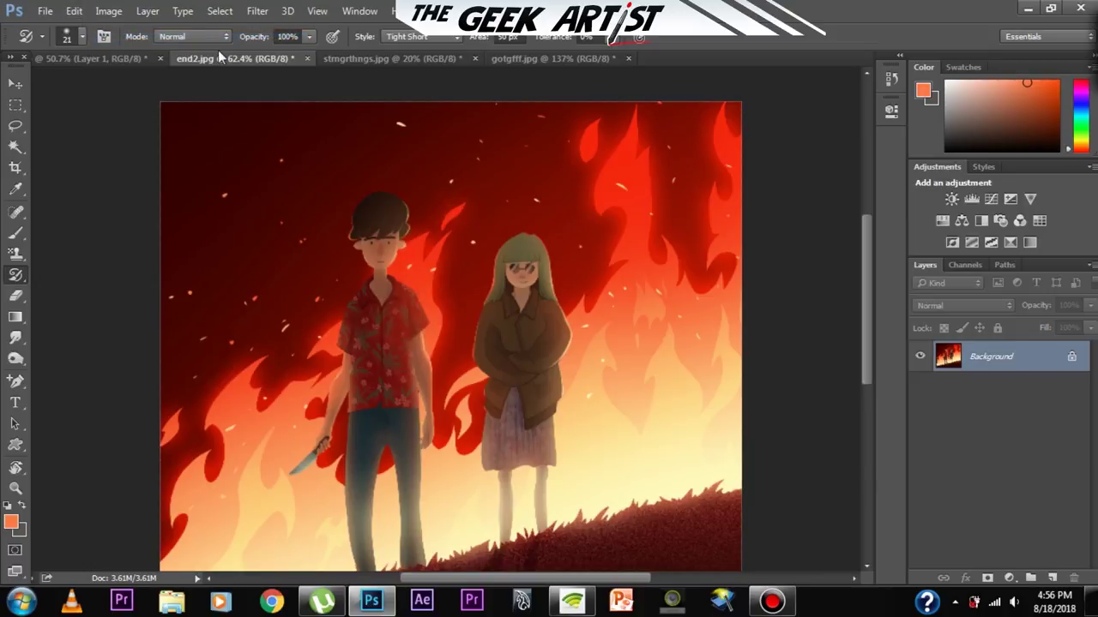
- Unlock the Background layer and erase part of the dark background beside the boy with the Eraser tool
right_click(16, 295)
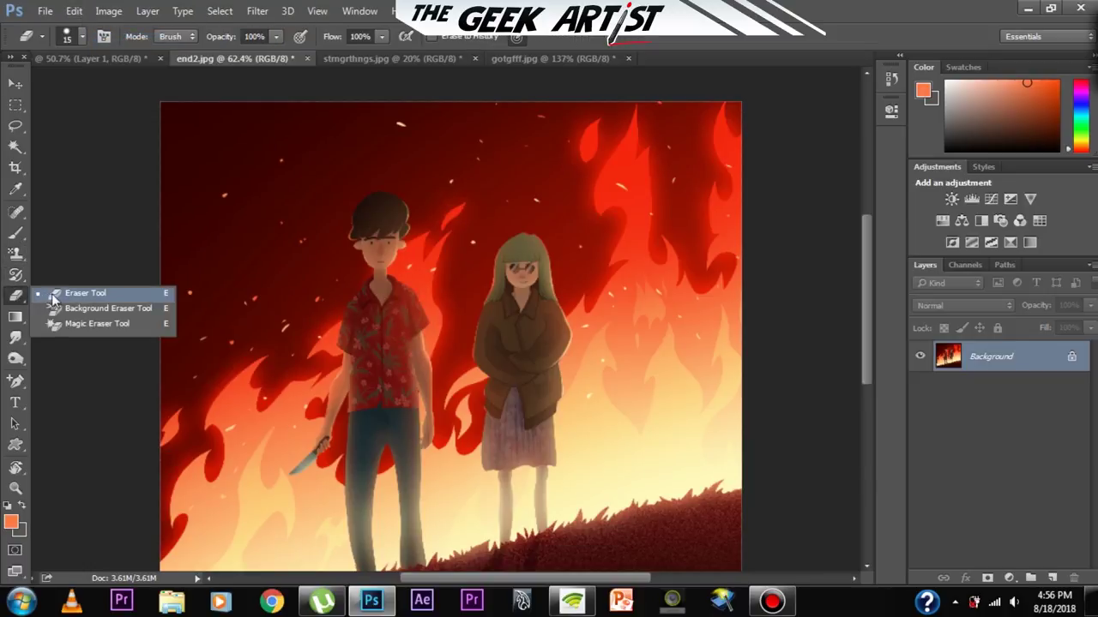
left_click(56, 292)
scroll(480, 308, "down", 2)
scroll(467, 300, "up", 3)
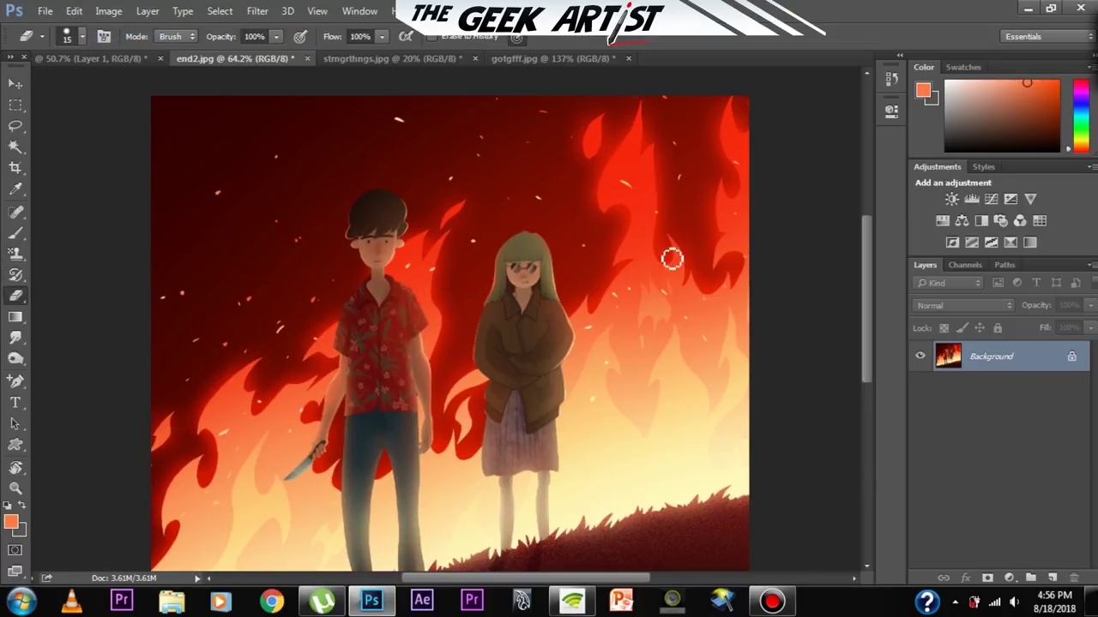
left_click(1070, 360)
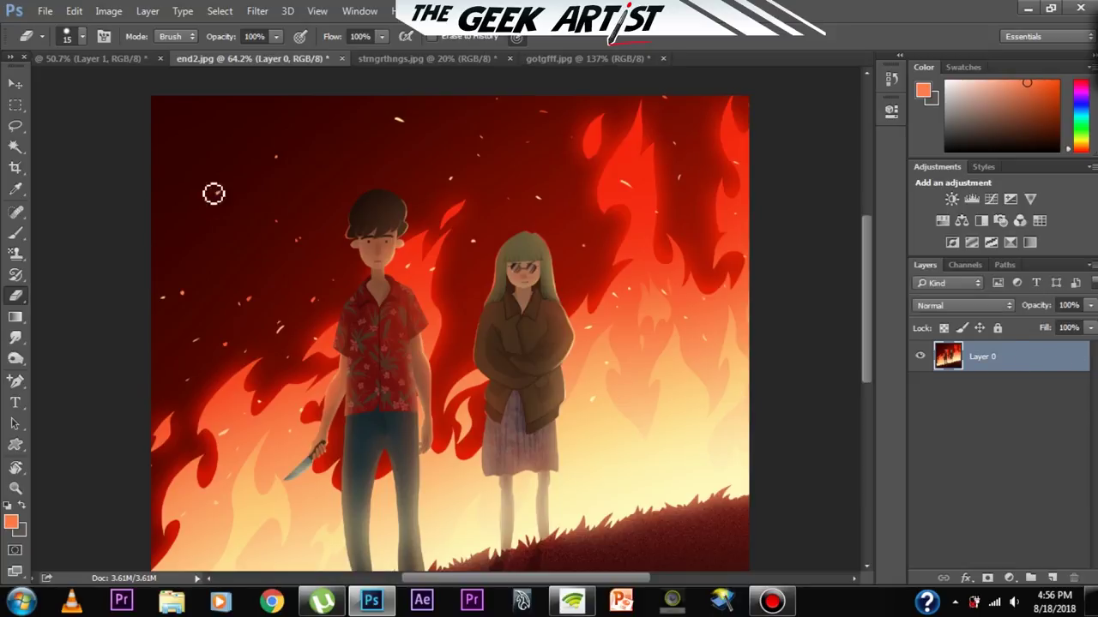
mouse_move(273, 239)
left_mouse_down()
mouse_move(298, 253)
mouse_move(271, 345)
mouse_move(309, 331)
left_mouse_up()
- Undo the erasing and the unlocking of the Background layer
key("ctrl+z")
left_click(79, 10)
left_click(101, 41)
- Add a new layer and scribble a pale orange zigzag over the boy's shirt with the Brush tool, sampling the colour from the flames
key("b")
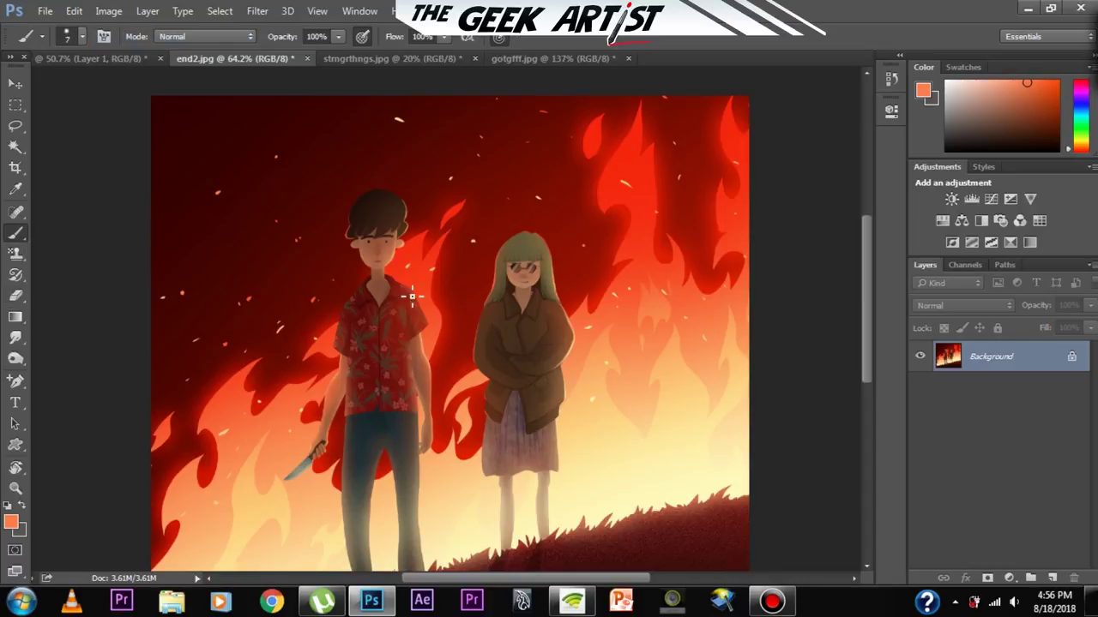
left_click(453, 484, "alt")
mouse_move(399, 268)
left_mouse_down()
mouse_move(376, 373)
mouse_move(415, 385)
mouse_move(403, 448)
left_mouse_up()
key("ctrl+z")
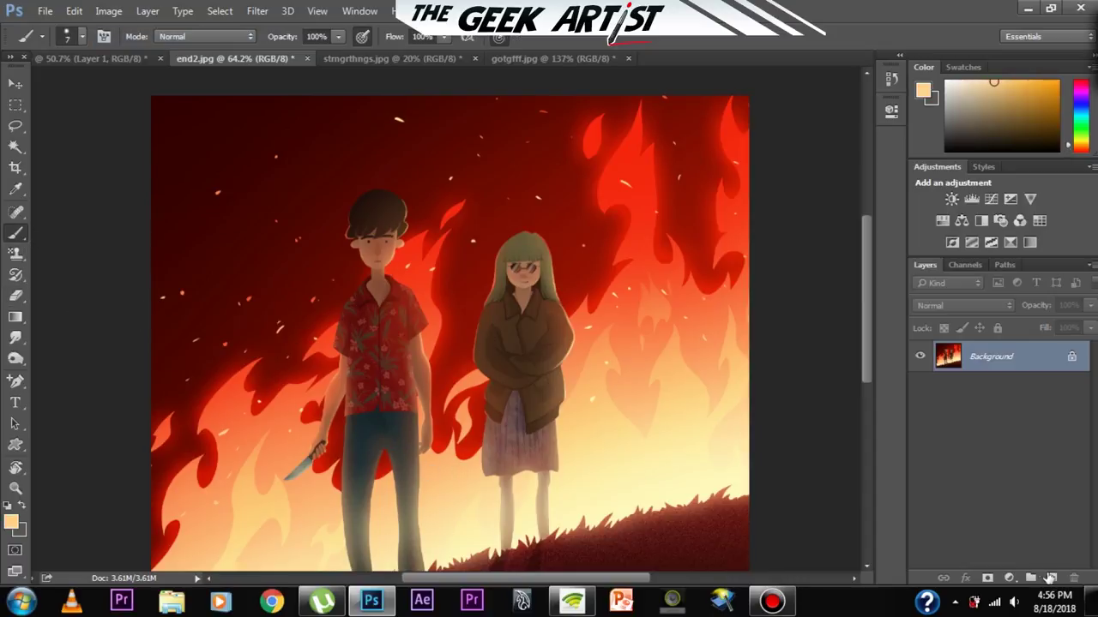
left_click(1052, 578)
mouse_move(374, 281)
left_mouse_down()
mouse_move(408, 353)
mouse_move(399, 439)
left_mouse_up()
- Try the Eraser tool on the zigzag scribble, and undo both the erasing and the scribble
left_click(15, 296)
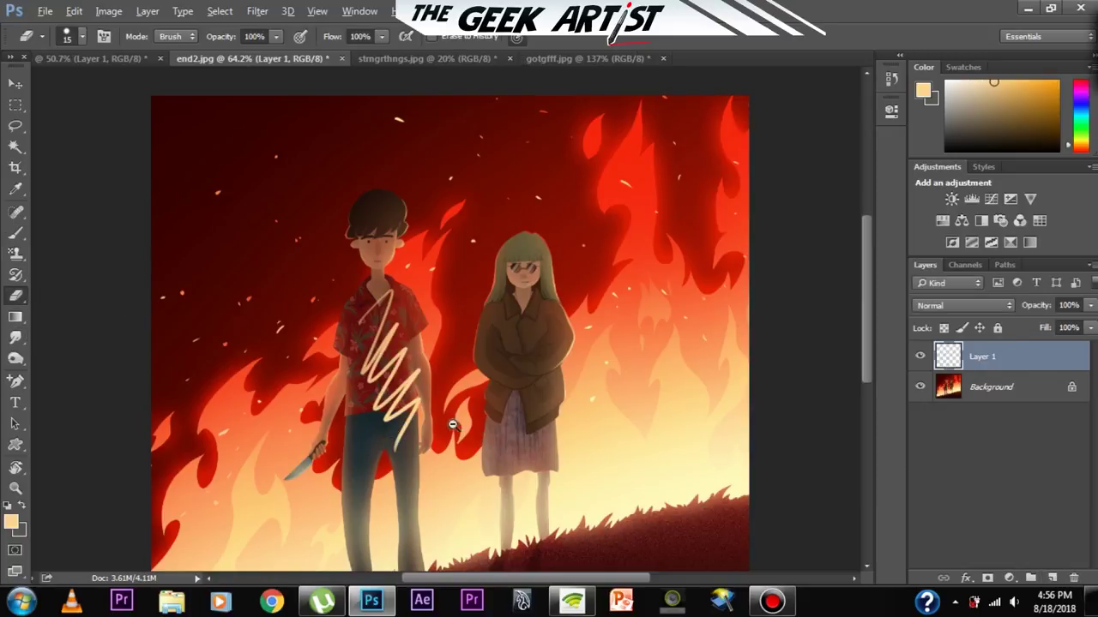
scroll(450, 419, "up", 2)
mouse_move(344, 302)
left_mouse_down()
mouse_move(390, 412)
mouse_move(348, 328)
mouse_move(352, 390)
mouse_move(404, 380)
left_mouse_up()
key("ctrl+z")
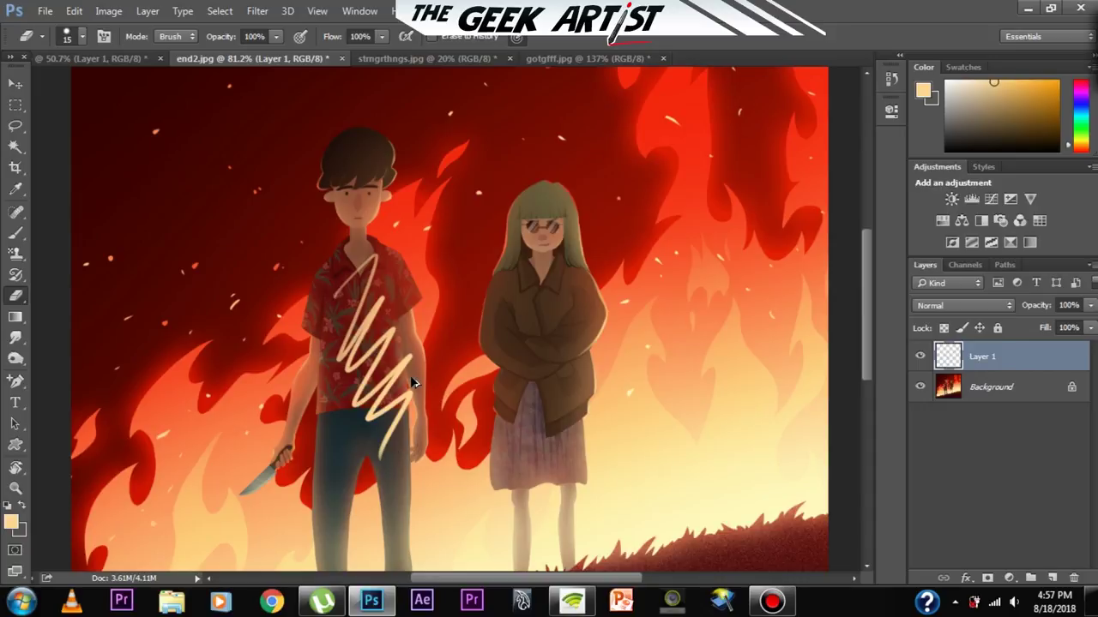
key("ctrl+z")
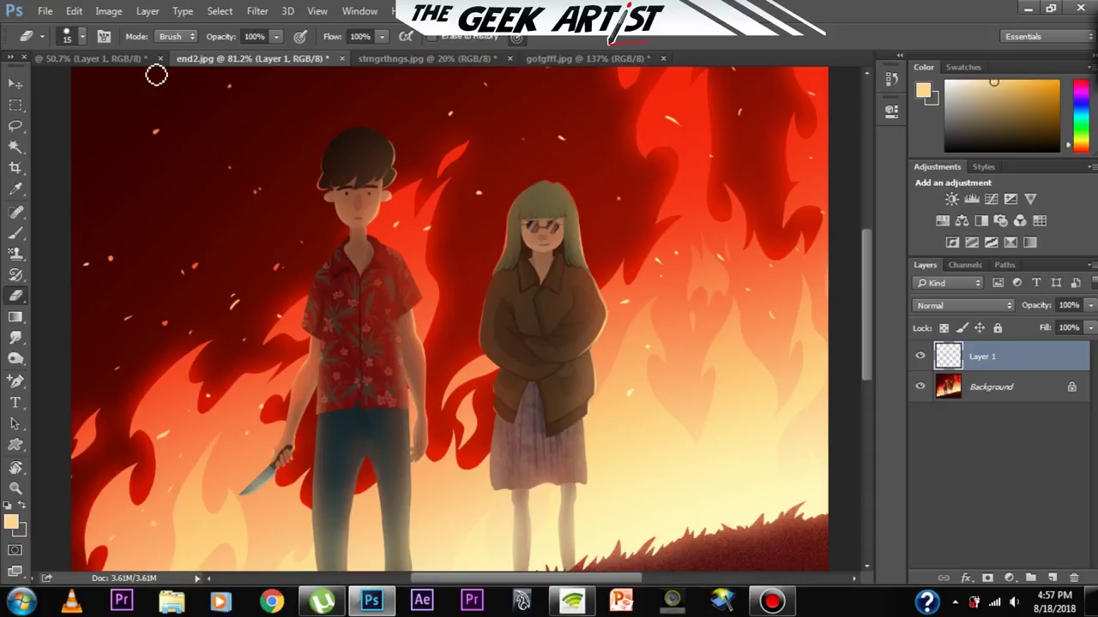
- Switch to the Background Eraser tool and undo the creation of the new layer
right_click(22, 295)
left_click(81, 322)
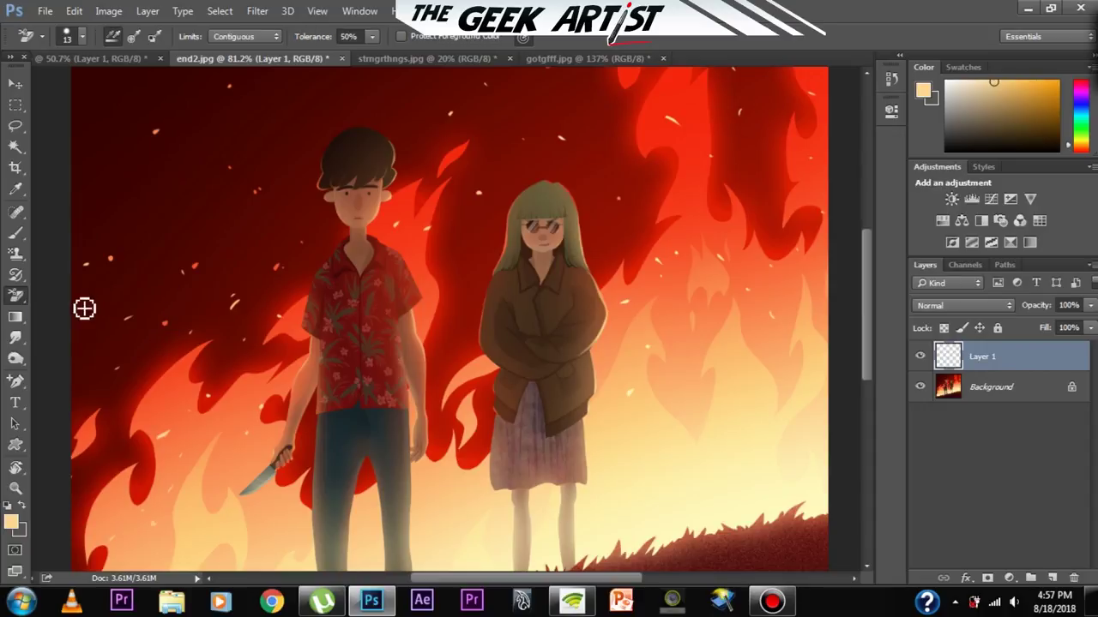
left_click(74, 11)
left_click(257, 44)
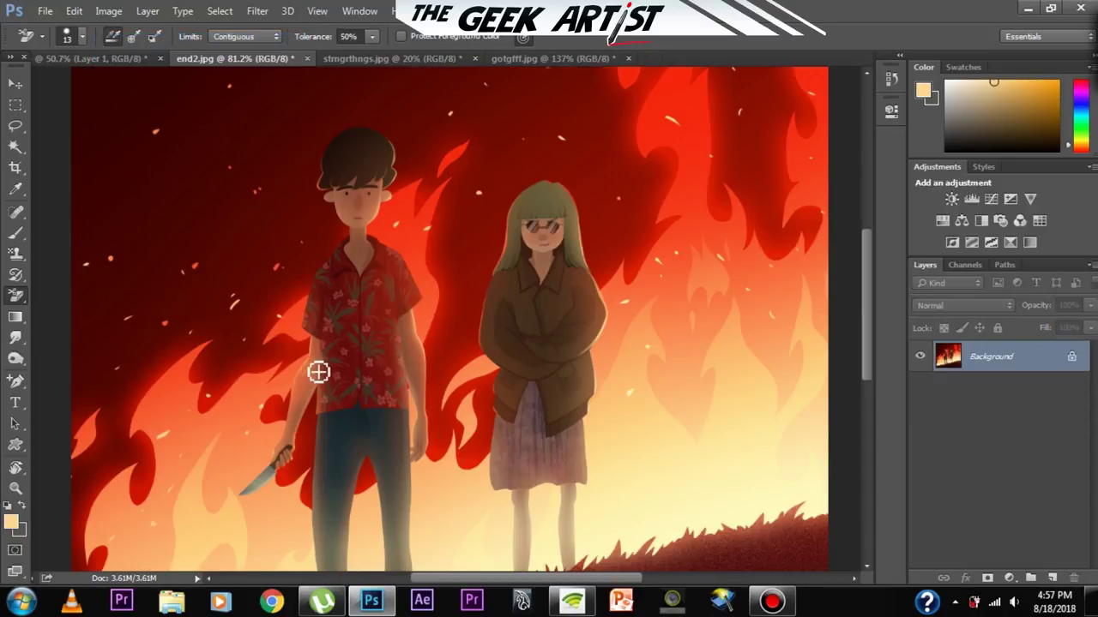
- Convert the locked Background layer into an editable layer
scroll(358, 392, "down", 5)
scroll(399, 284, "up", 8)
left_click_drag(437, 269, 428, 360)
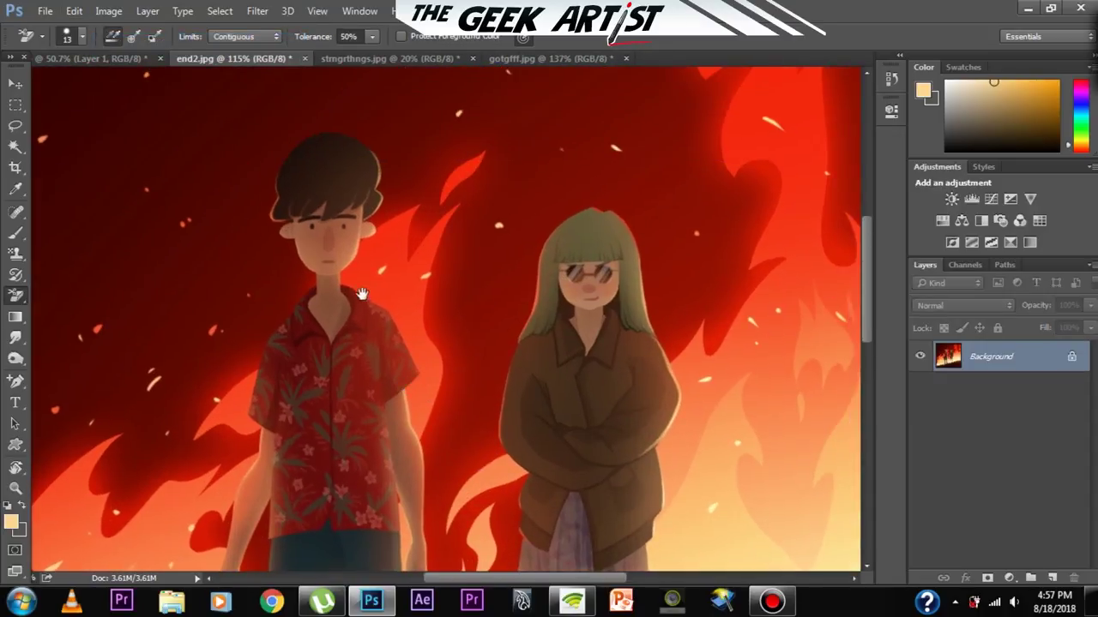
scroll(360, 287, "up", 3)
mouse_move(237, 270)
left_mouse_down()
mouse_move(230, 223)
mouse_move(266, 255)
mouse_move(276, 232)
mouse_move(294, 278)
mouse_move(272, 259)
mouse_move(300, 276)
mouse_move(269, 251)
mouse_move(274, 283)
mouse_move(244, 302)
mouse_move(248, 269)
mouse_move(263, 285)
mouse_move(263, 263)
mouse_move(244, 275)
mouse_move(292, 272)
left_mouse_up()
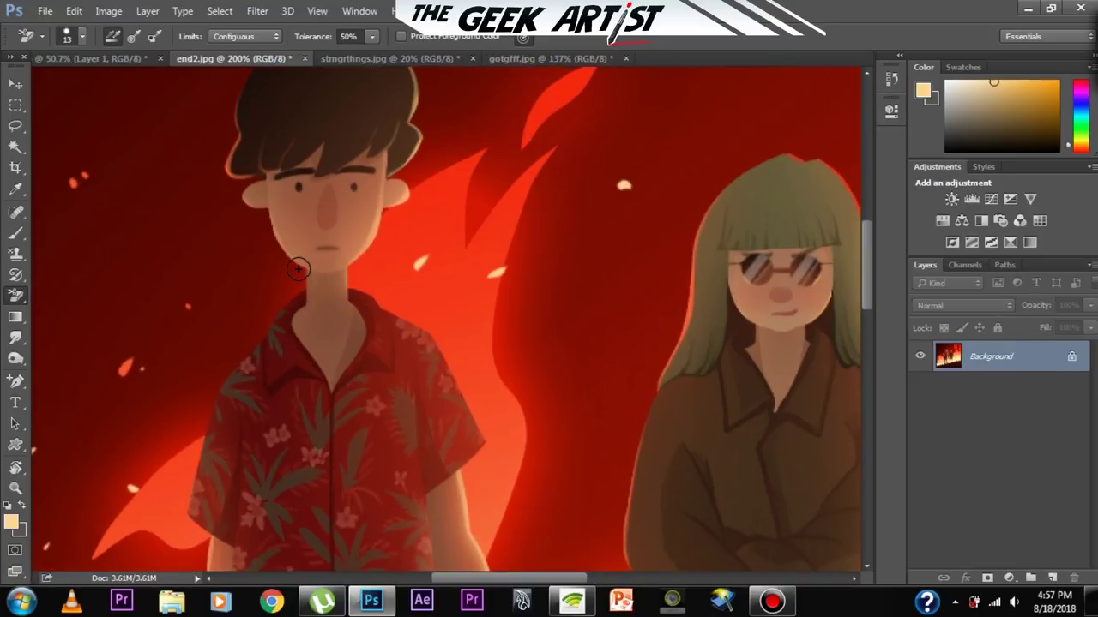
double_click(1072, 357)
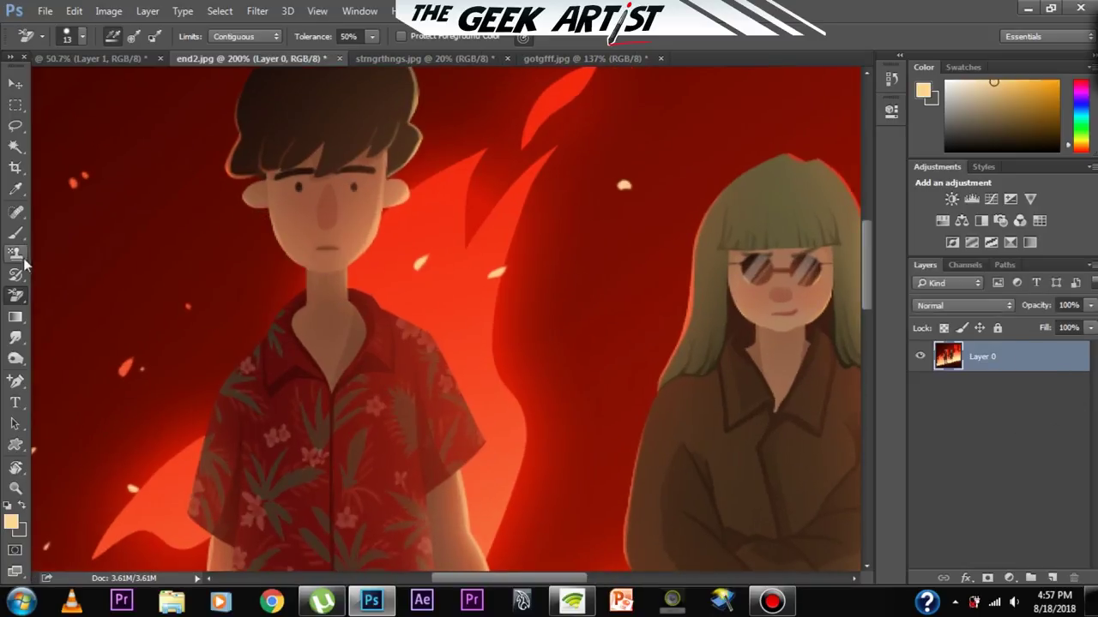
- Switch to the regular Eraser tool and set its brush size to 10 px
right_click(18, 293)
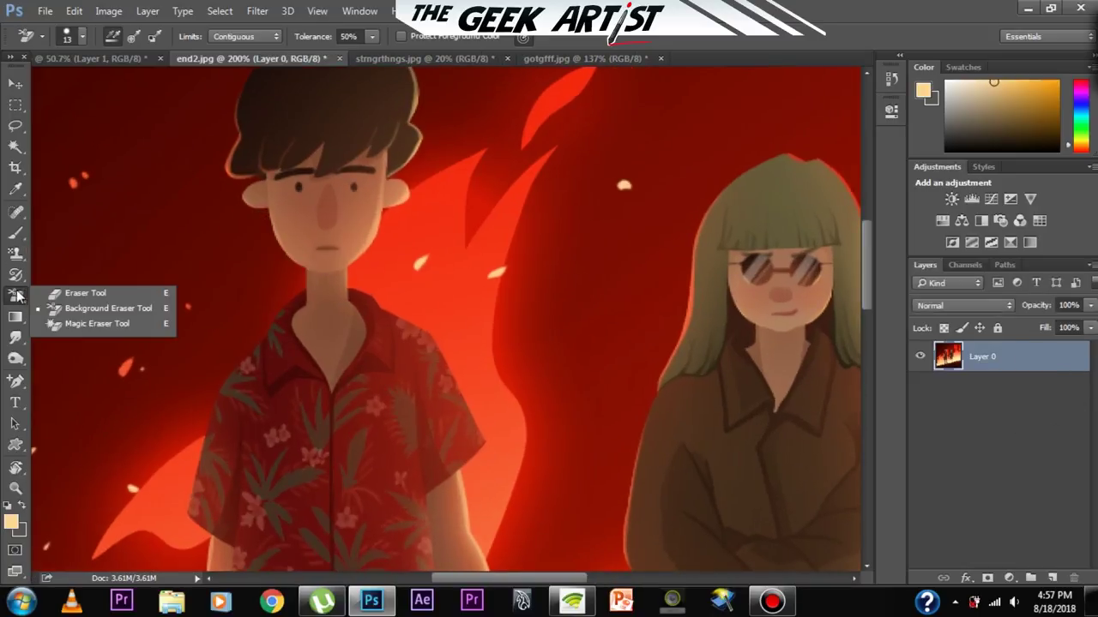
left_click(64, 294)
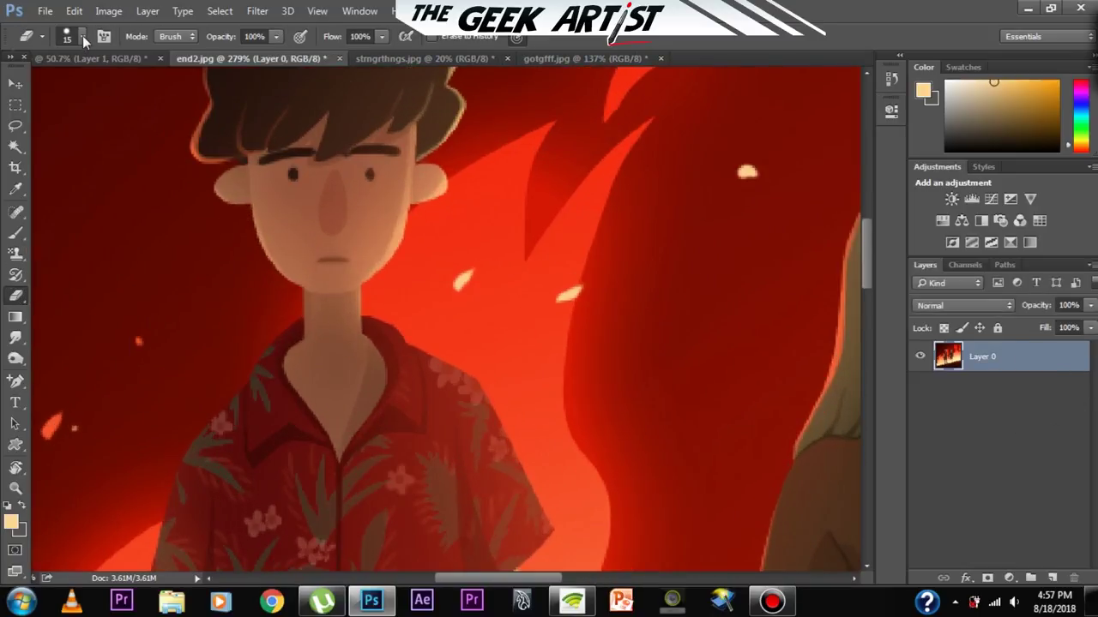
left_click(84, 39)
left_click(95, 89)
key("Return")
scroll(292, 236, "up", 2)
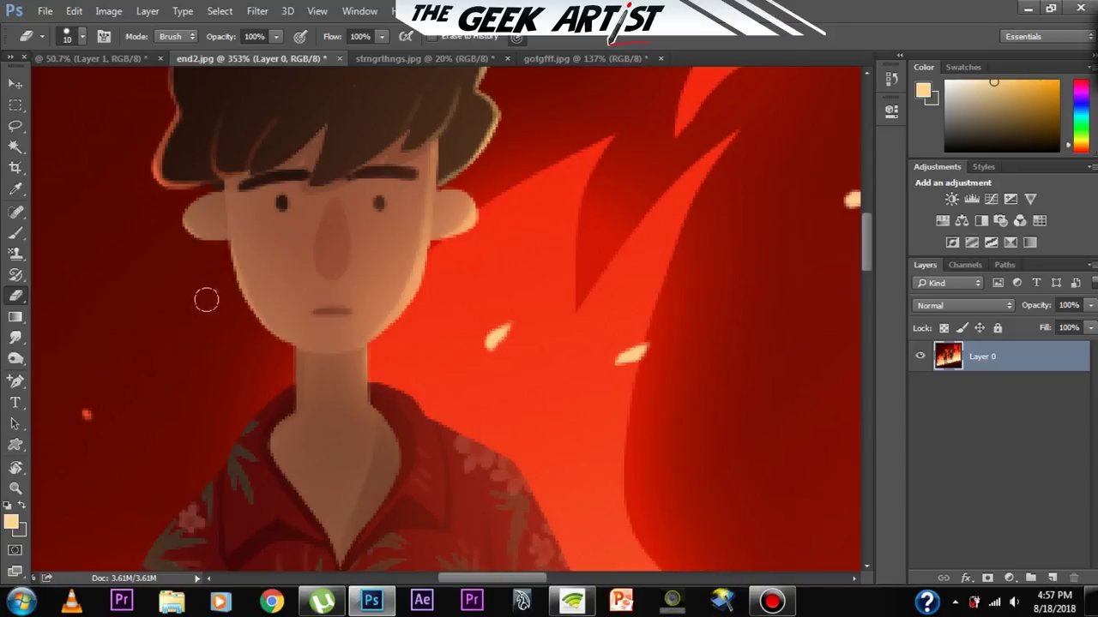
- Try the Eraser tool beside the boy's jaw, and undo both the erasing and the conversion of the Background layer
mouse_move(193, 244)
left_mouse_down()
mouse_move(251, 335)
mouse_move(224, 299)
mouse_move(257, 349)
mouse_move(282, 354)
mouse_move(291, 342)
mouse_move(286, 379)
mouse_move(263, 360)
mouse_move(245, 300)
left_mouse_up()
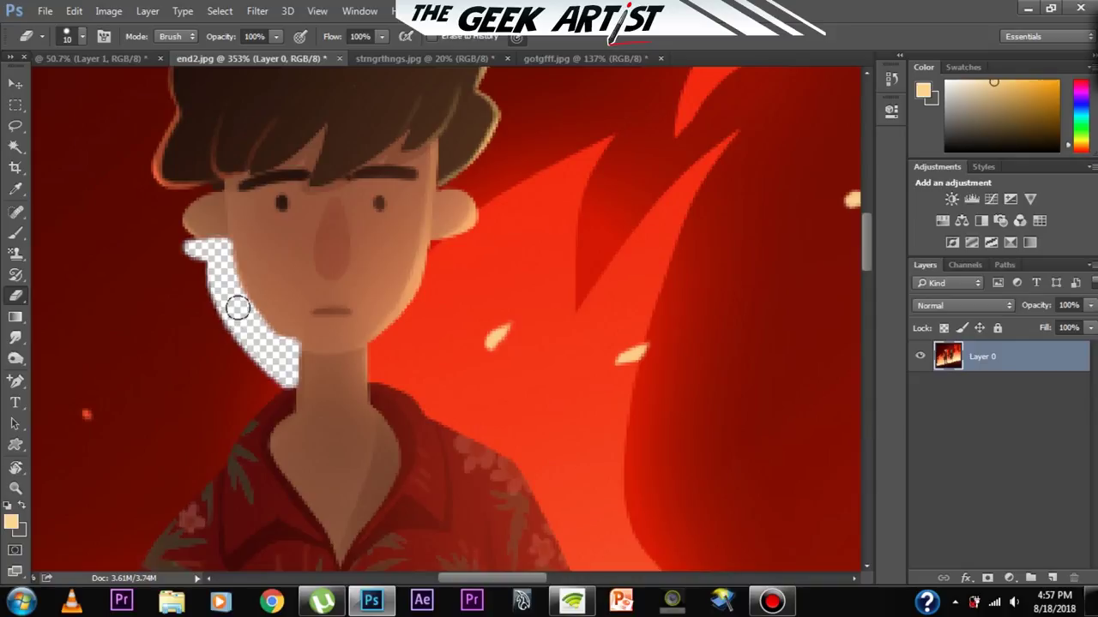
key("ctrl+z")
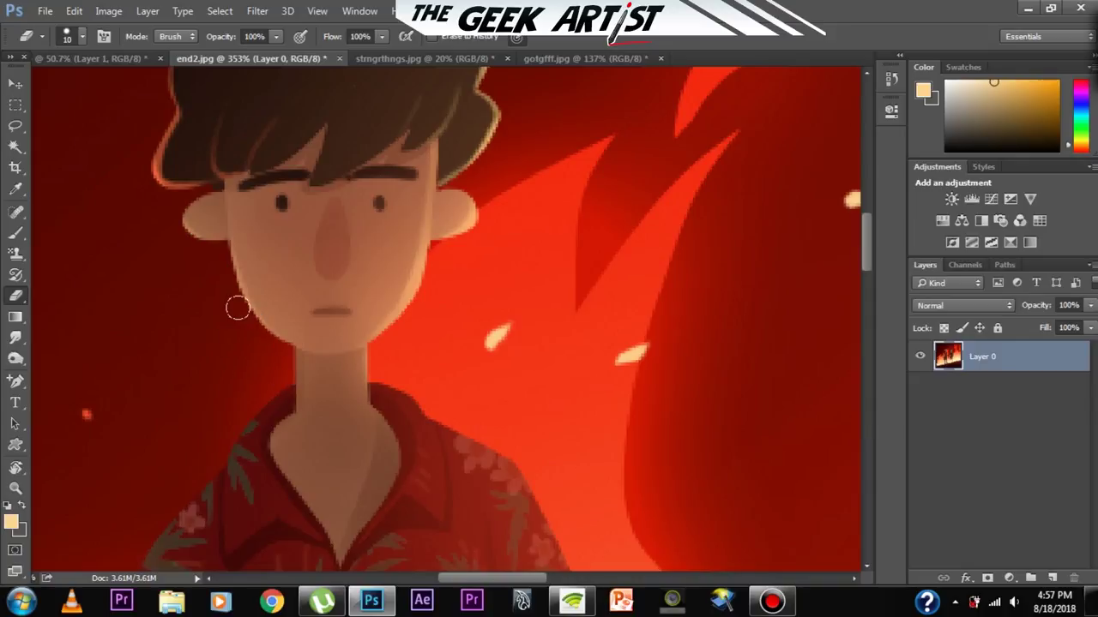
right_click(16, 295)
left_click(74, 10)
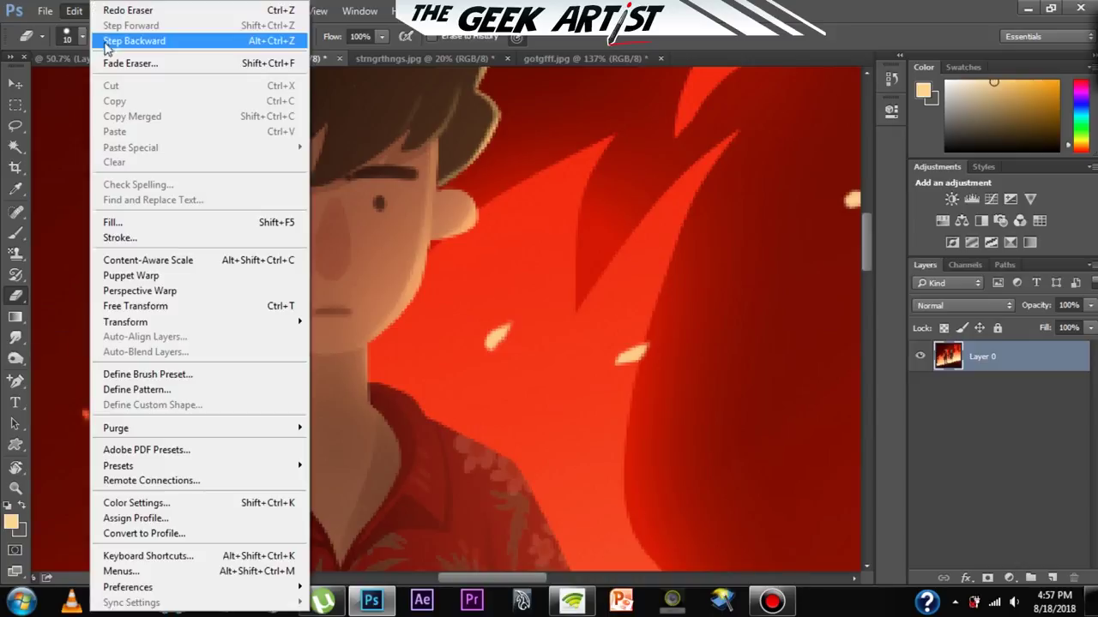
left_click(120, 52)
- Erase the red backdrop beside the boy's neck, jaw, ear and hair with the Background Eraser tool
right_click(15, 295)
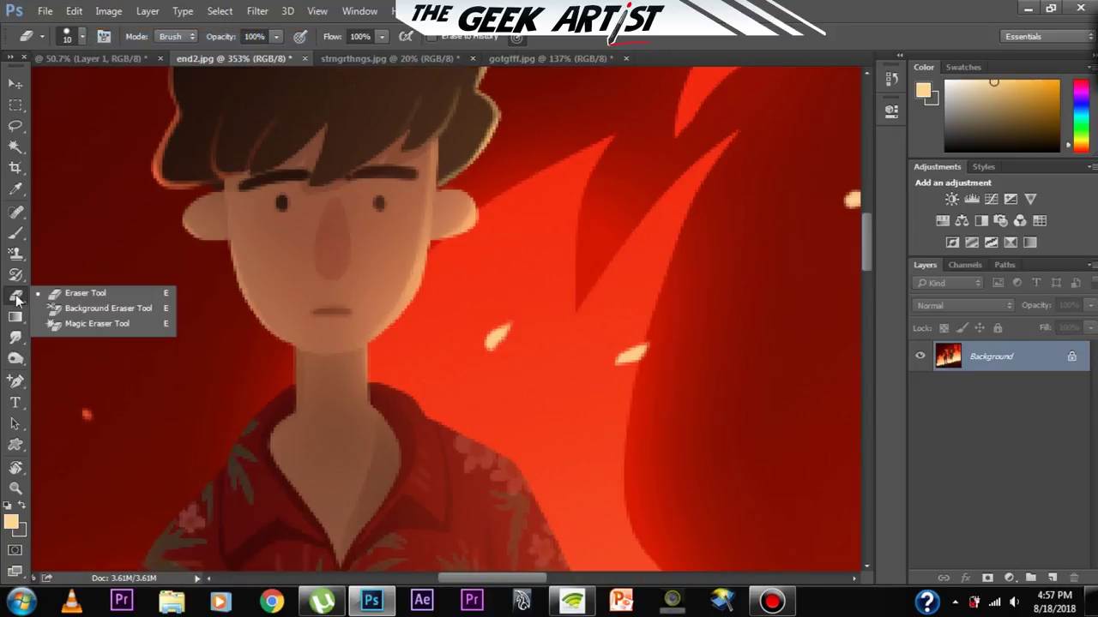
left_click(87, 324)
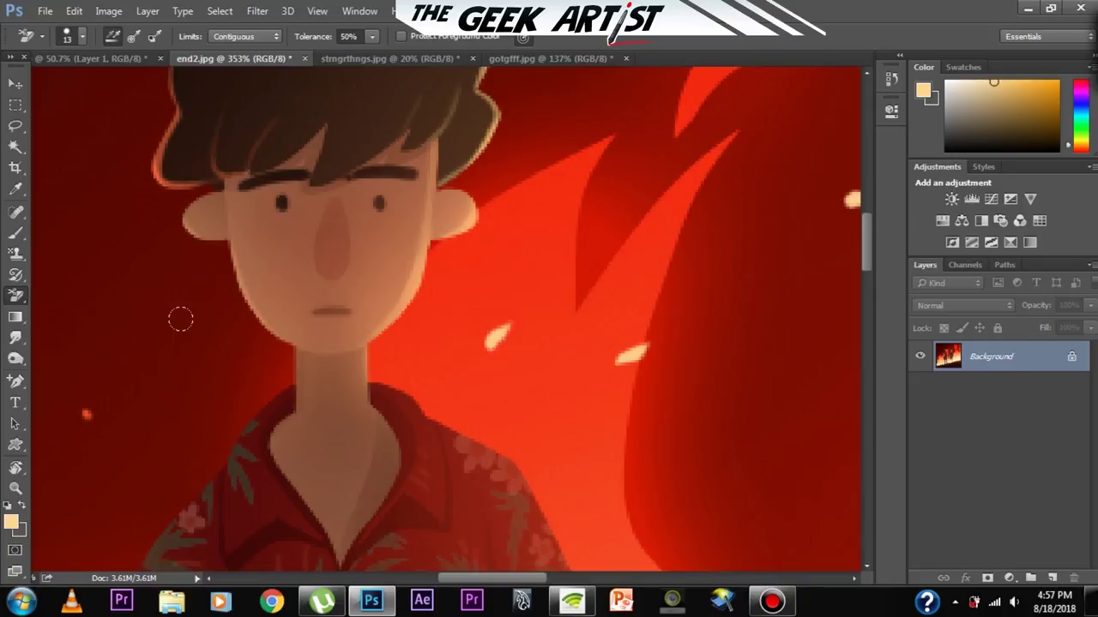
mouse_move(191, 246)
left_mouse_down()
mouse_move(250, 340)
mouse_move(266, 337)
mouse_move(243, 313)
mouse_move(279, 346)
mouse_move(220, 274)
mouse_move(257, 344)
left_mouse_up()
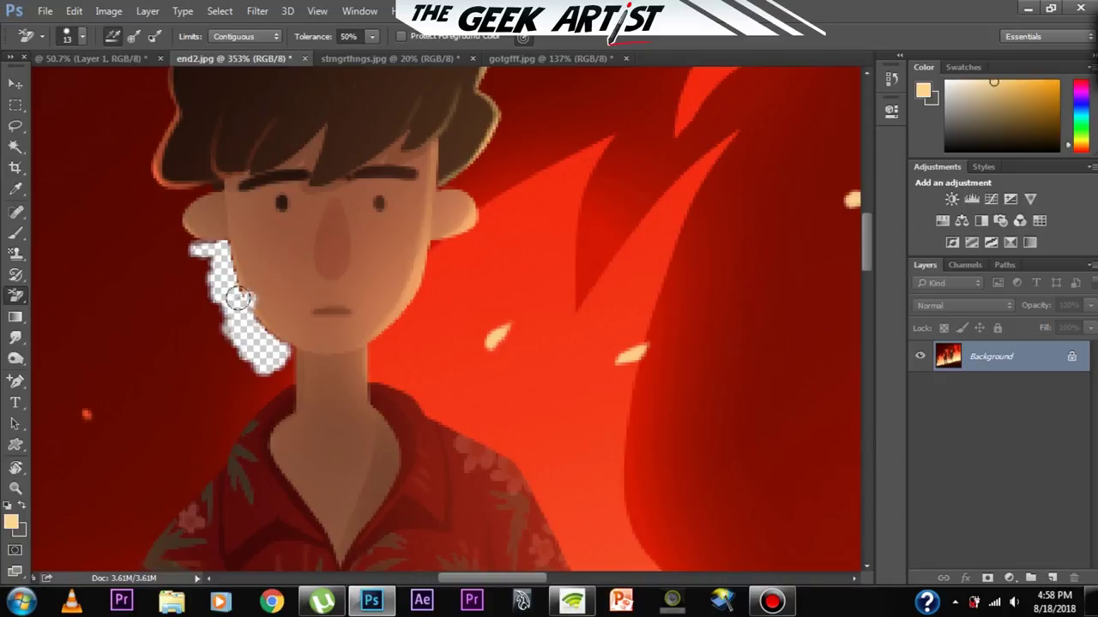
mouse_move(272, 352)
left_mouse_down()
mouse_move(199, 254)
mouse_move(168, 224)
mouse_move(182, 195)
mouse_move(153, 189)
mouse_move(135, 144)
left_mouse_up()
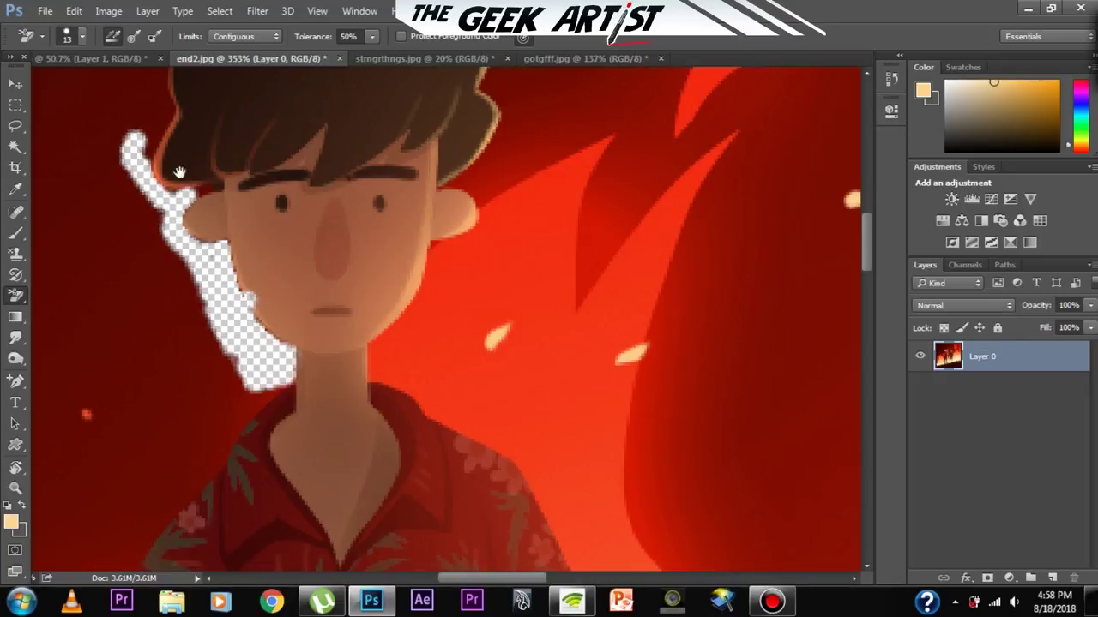
scroll(180, 199, "up", 5)
mouse_move(239, 151)
left_mouse_down()
mouse_move(196, 234)
mouse_move(179, 364)
mouse_move(189, 207)
mouse_move(263, 130)
mouse_move(367, 102)
mouse_move(417, 105)
mouse_move(492, 140)
mouse_move(530, 174)
mouse_move(532, 287)
mouse_move(519, 298)
mouse_move(506, 373)
mouse_move(485, 384)
mouse_move(519, 420)
mouse_move(532, 384)
left_mouse_up()
left_click(233, 195)
scroll(563, 188, "down", 4)
scroll(573, 233, "up", 3)
mouse_move(282, 215)
left_mouse_down()
mouse_move(267, 286)
mouse_move(301, 410)
left_mouse_up()
- Undo the Background Eraser strokes back to the intact, locked Background layer
key("ctrl+z")
left_click(73, 11)
left_click(202, 36)
left_click(72, 11)
left_click(223, 38)
- Switch to the Magic Eraser tool for the picture of the boy and girl in front of the flames
scroll(506, 367, "down", 4)
left_click_drag(492, 386, 421, 333)
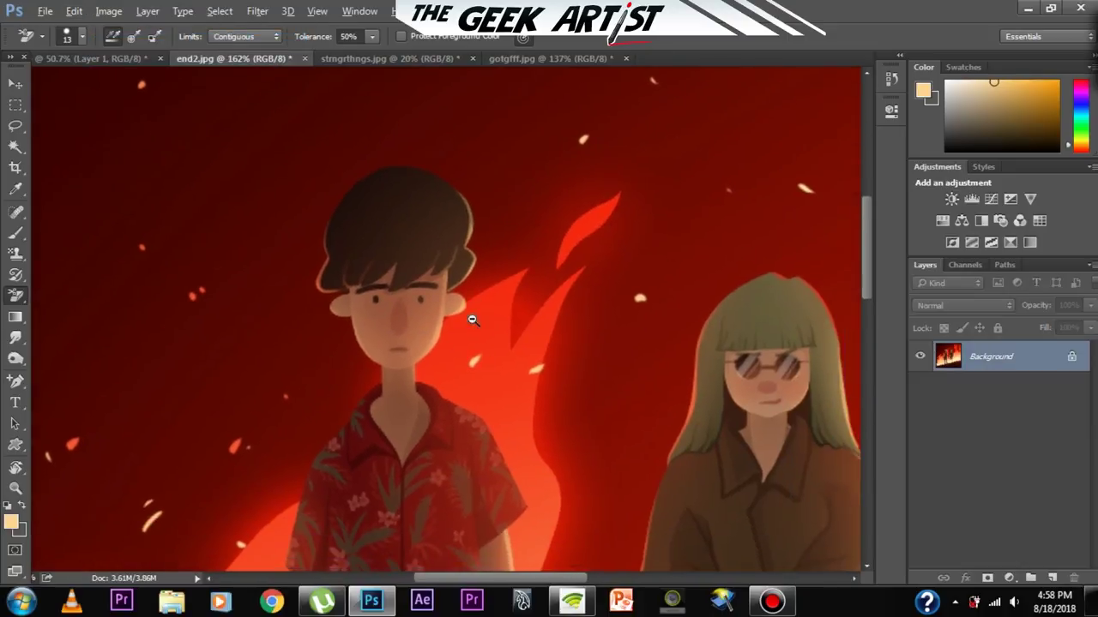
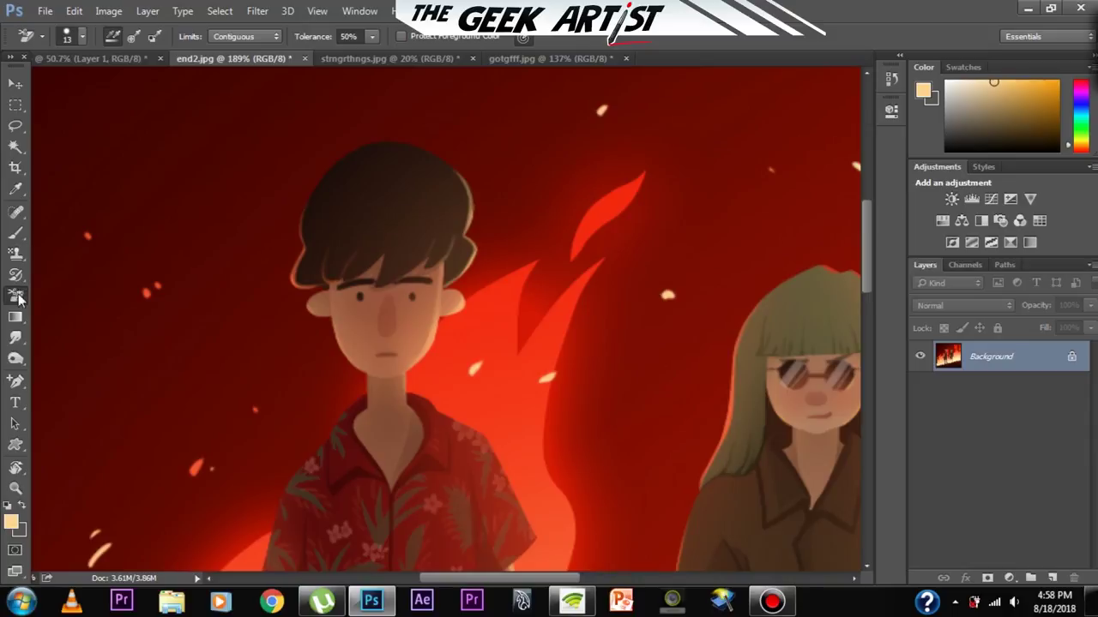
left_click(86, 328)
scroll(241, 296, "down", 1)
scroll(241, 296, "down", 4)
left_click_drag(311, 331, 319, 313)
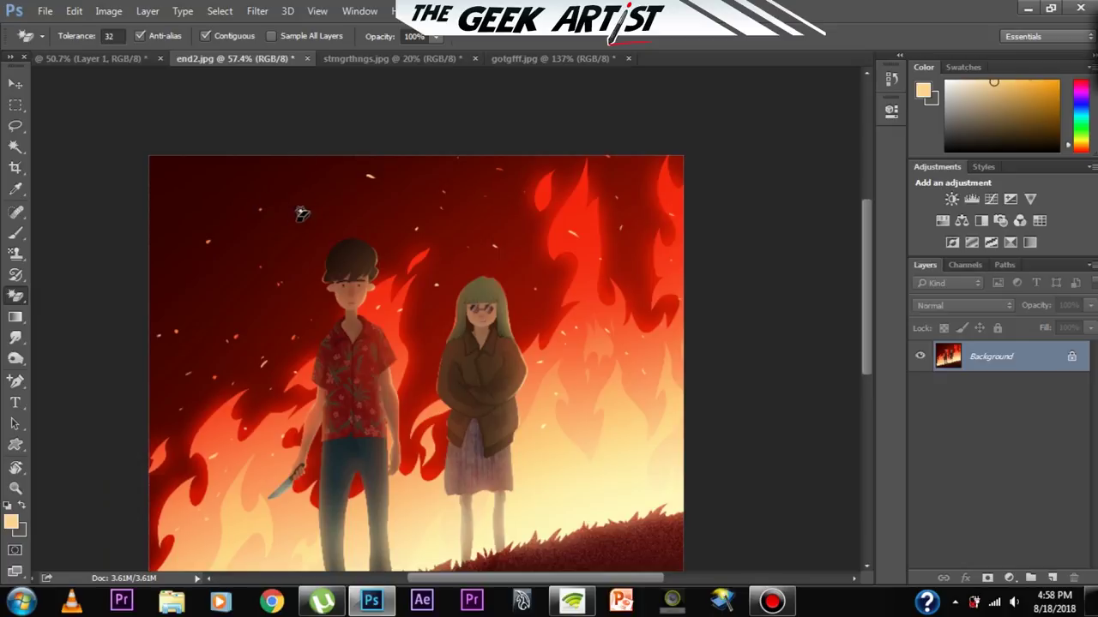
- Try the Magic Eraser on the dark red background beside the boy's head, and undo the erasure
left_click_drag(280, 326, 302, 319)
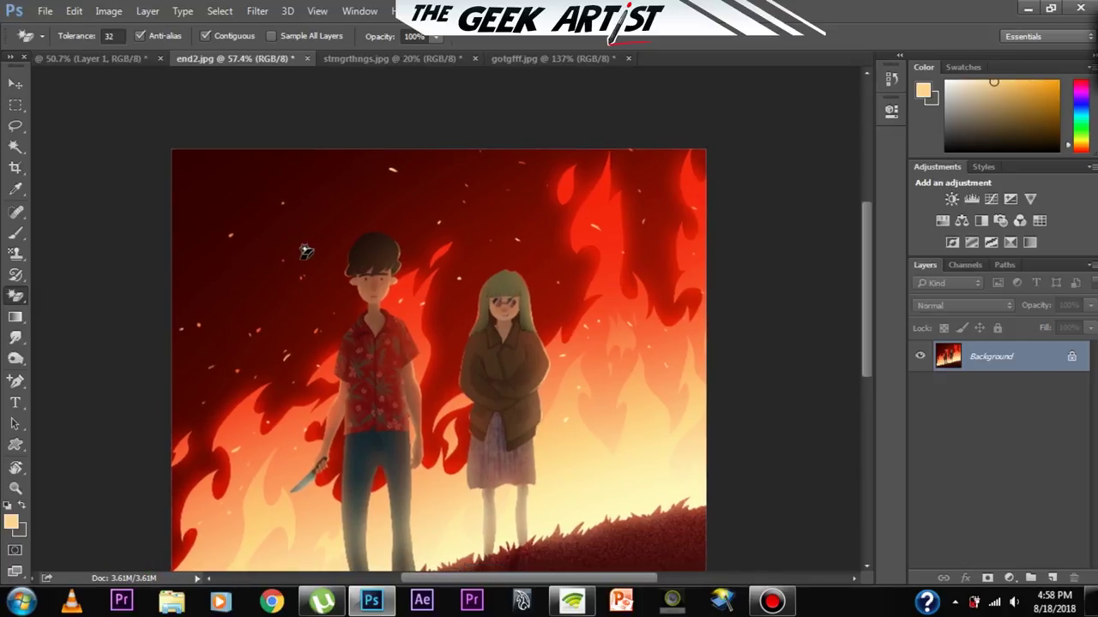
left_click(257, 159)
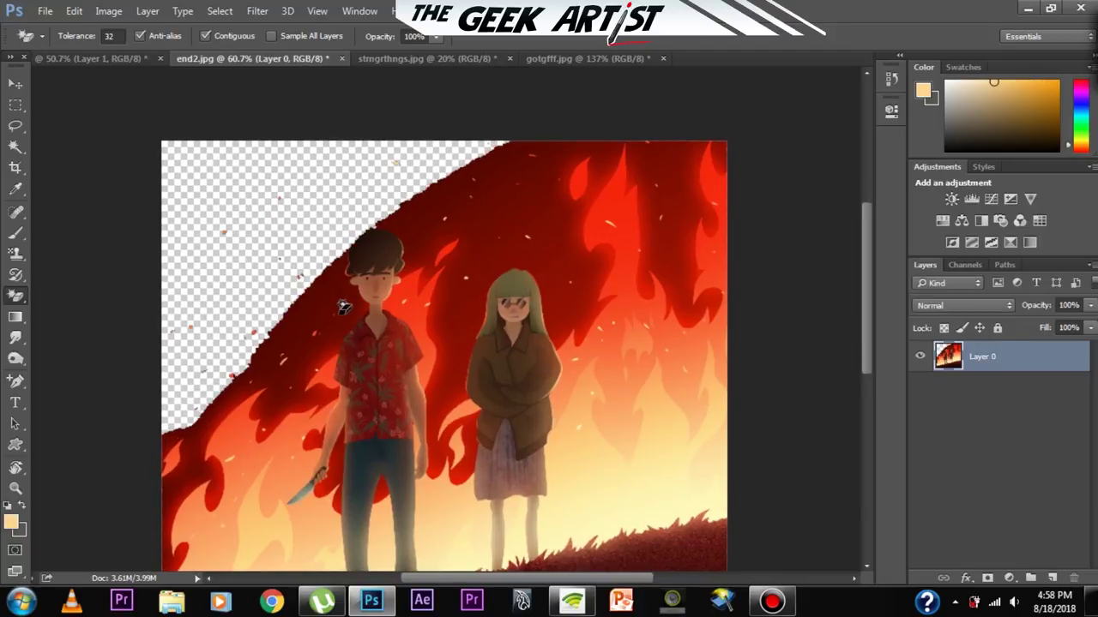
scroll(326, 314, "up", 5)
scroll(325, 314, "down", 6)
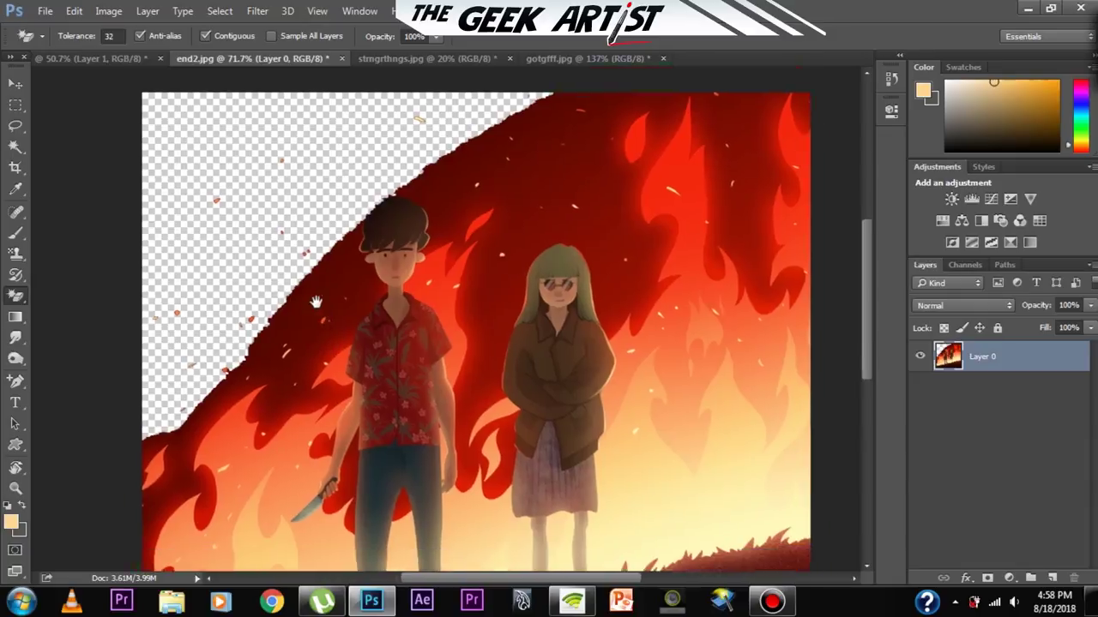
scroll(362, 252, "up", 2)
left_click_drag(363, 251, 342, 319)
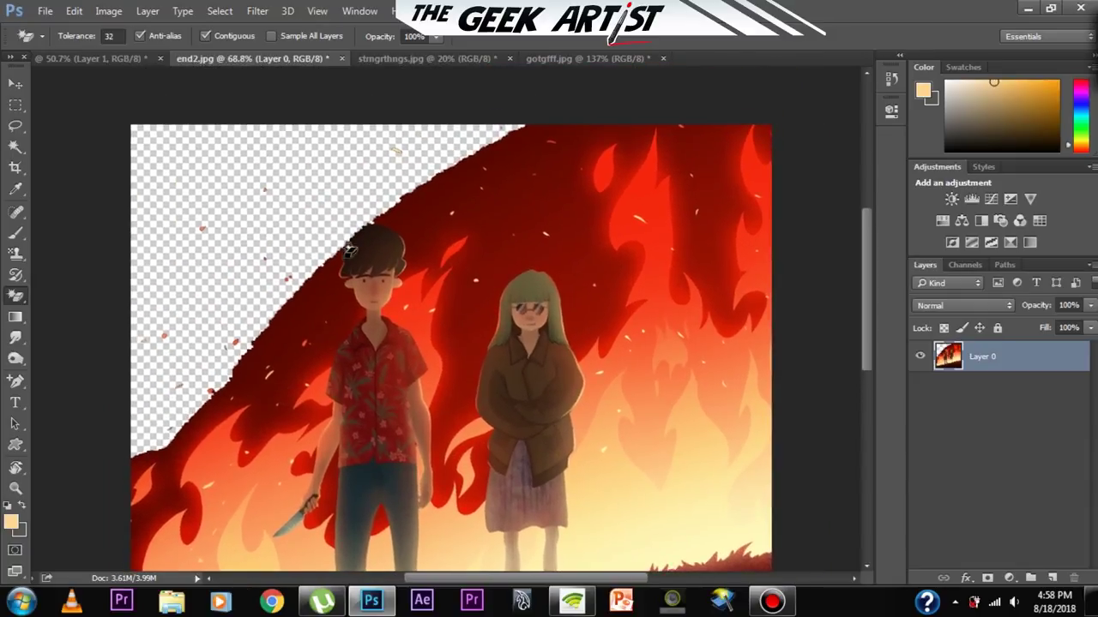
key("ctrl+z")
- Try the Magic Eraser on several spots of the pale flames above the grass near the knife, undoing each erasure
left_click_drag(304, 359, 331, 156)
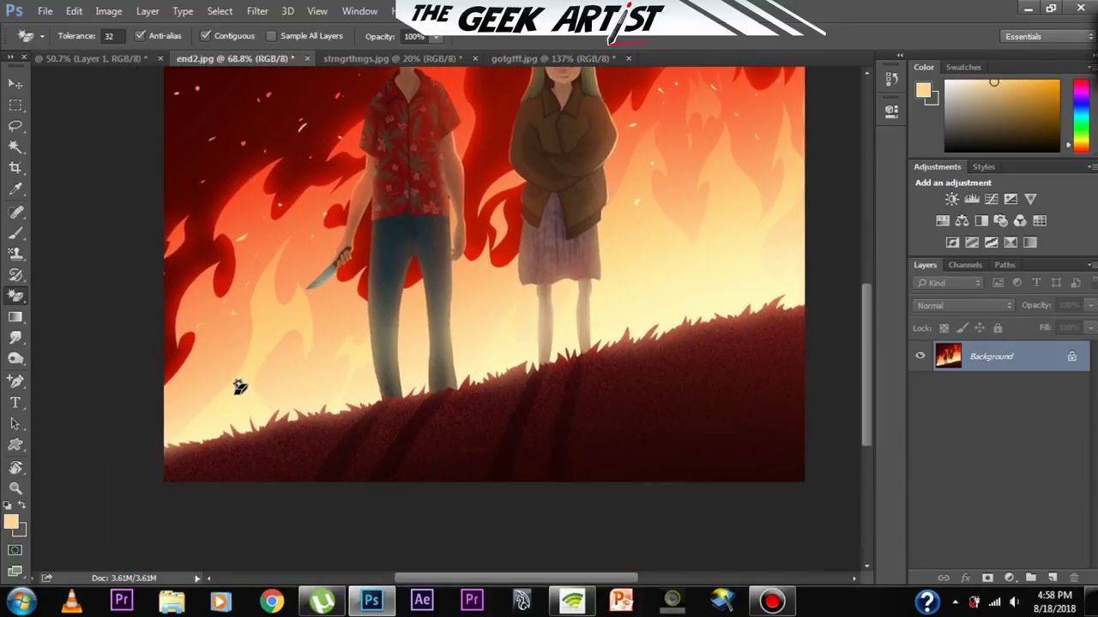
left_click(245, 383)
key("ctrl+z")
left_click(268, 315)
key("ctrl+z")
left_click(234, 404)
key("ctrl+z")
- Try the Magic Eraser on the boy's face and neck, undoing each erasure
left_click_drag(370, 259, 283, 383)
scroll(283, 383, "up", 3)
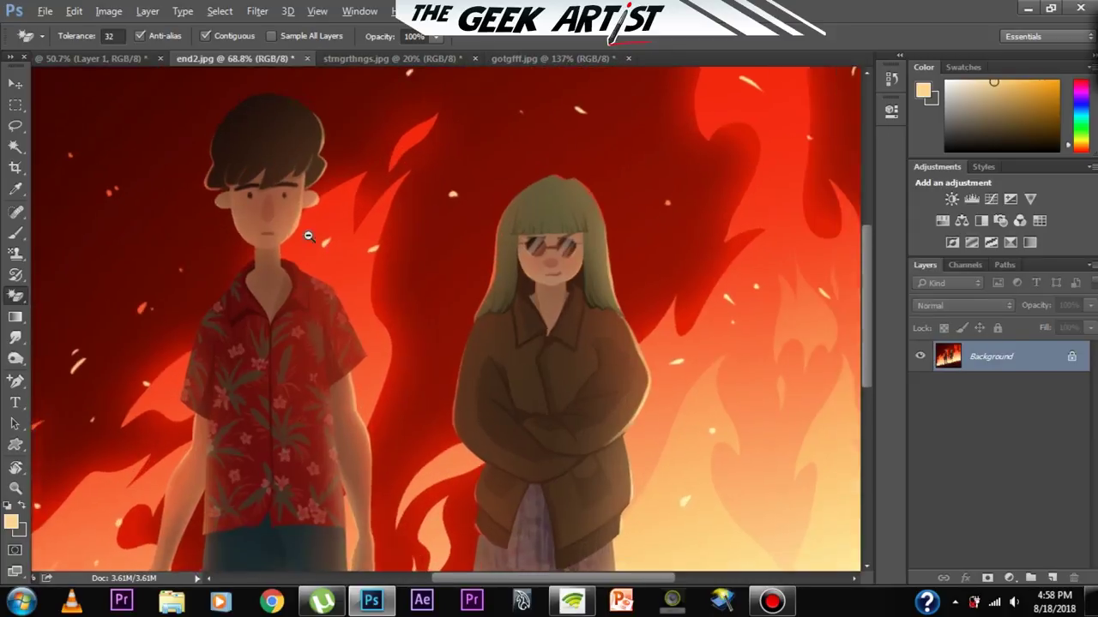
left_click(273, 273)
key("ctrl+z")
left_click(271, 236)
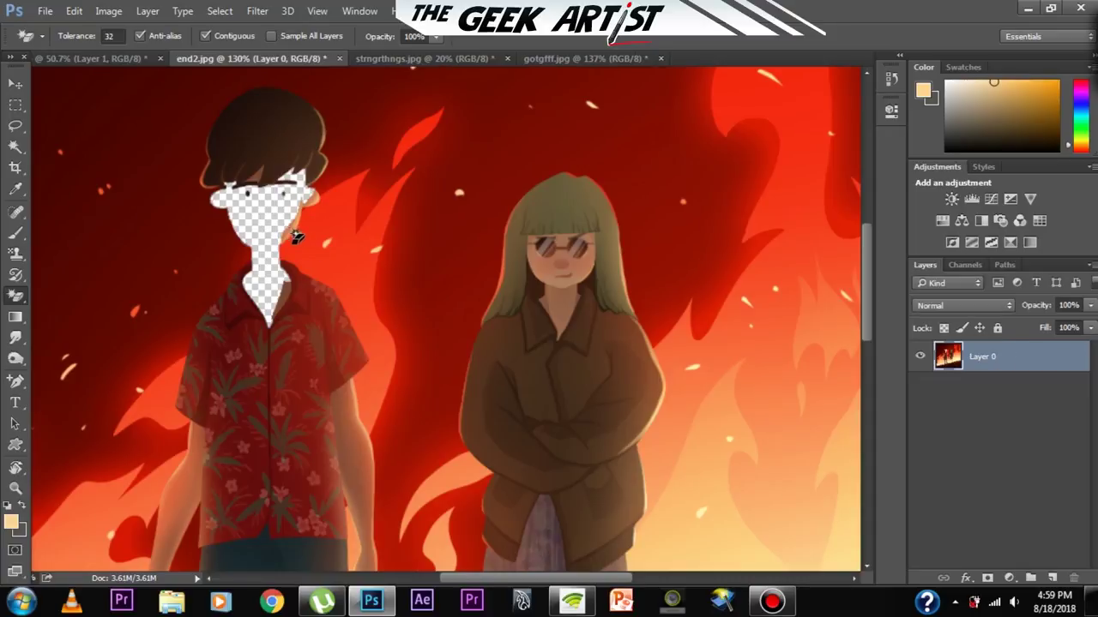
key("ctrl+z")
- Try the Magic Eraser on the girl's legs, and step back through the history to undo the erasures
scroll(296, 261, "down", 4)
scroll(498, 404, "up", 3)
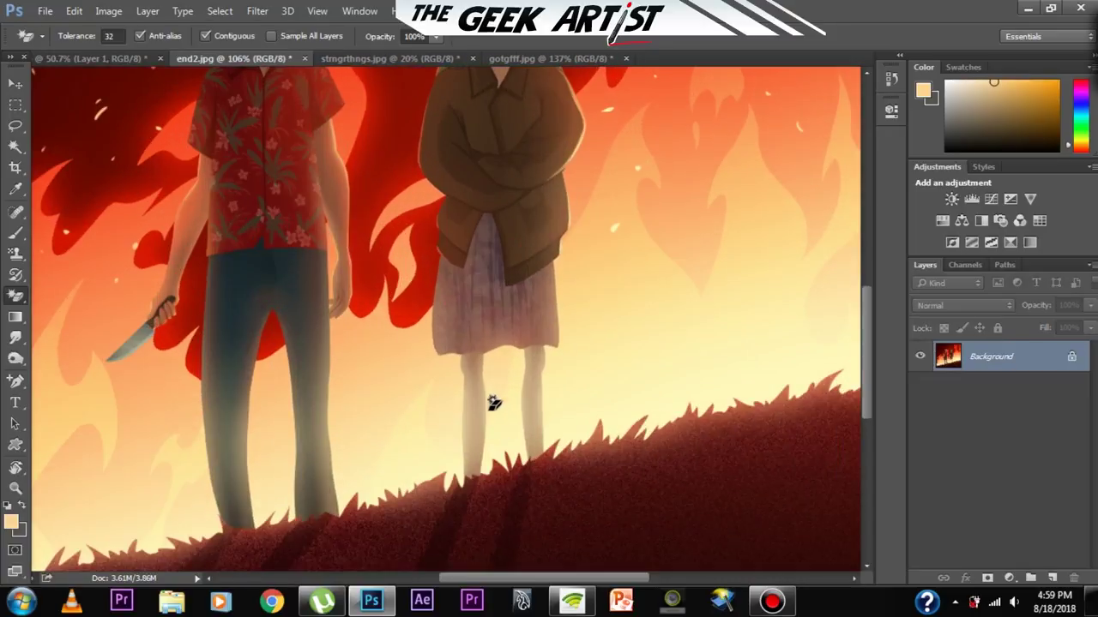
left_click(482, 399)
left_click(540, 403)
key("ctrl+z")
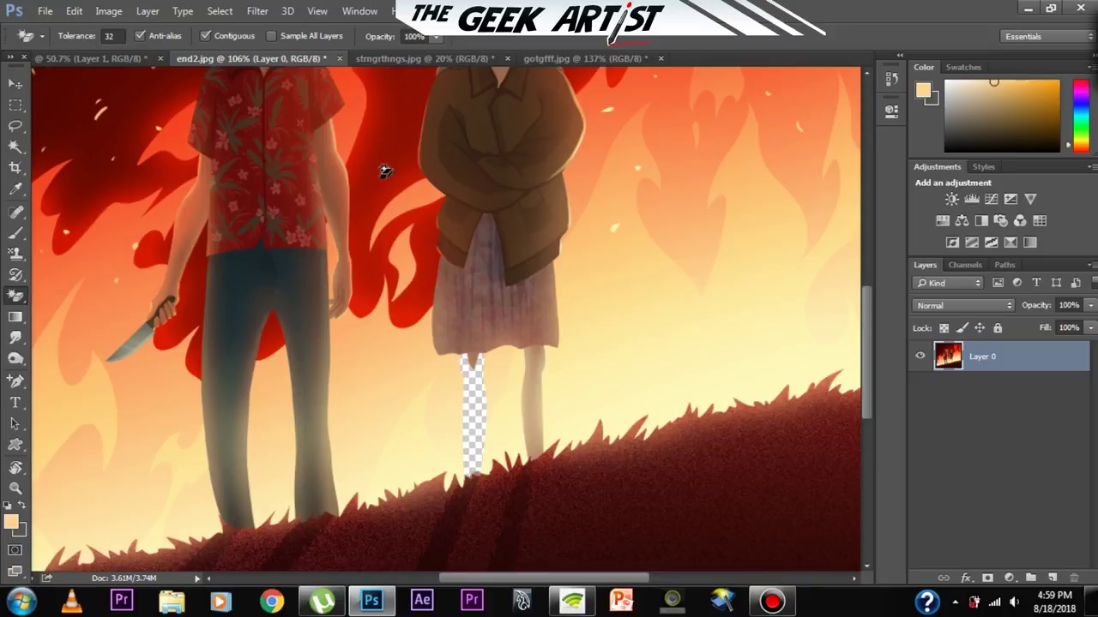
left_click(73, 10)
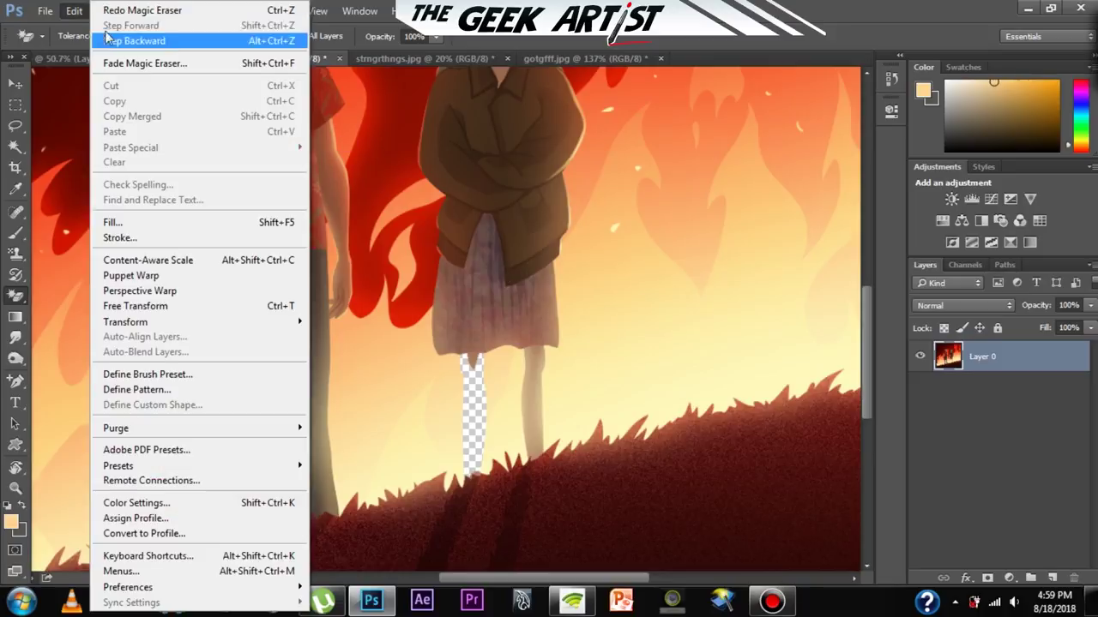
left_click(171, 40)
- Try the Magic Wand with tolerance 100 on the light flames below the knife, and clear the selection
left_click_drag(394, 289, 276, 226)
left_click(17, 147)
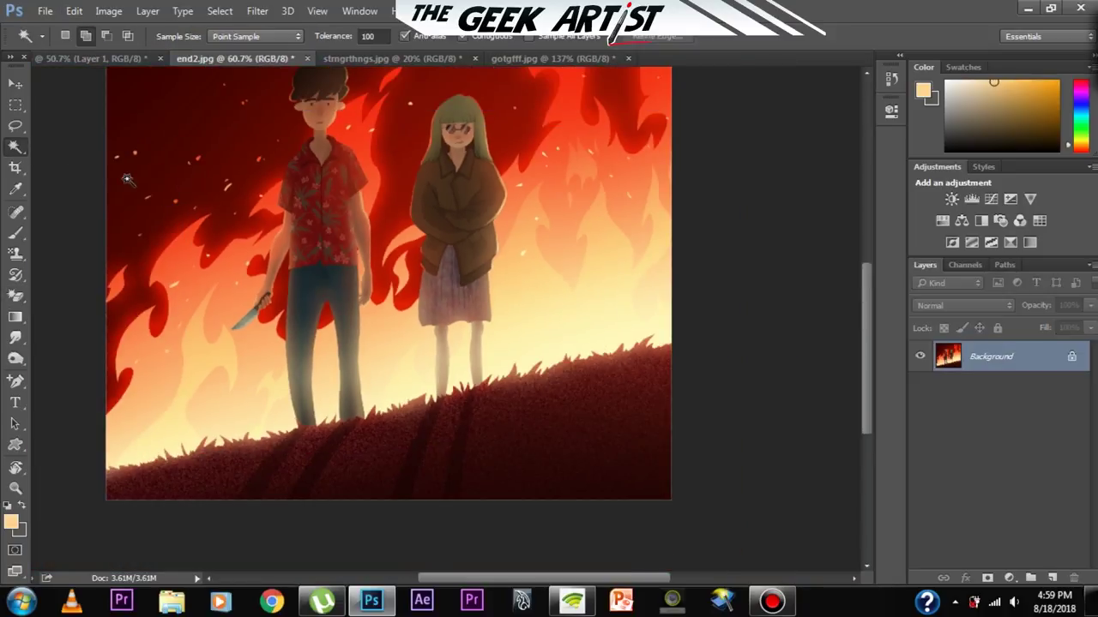
left_click_drag(313, 383, 315, 402)
scroll(315, 403, "up", 3)
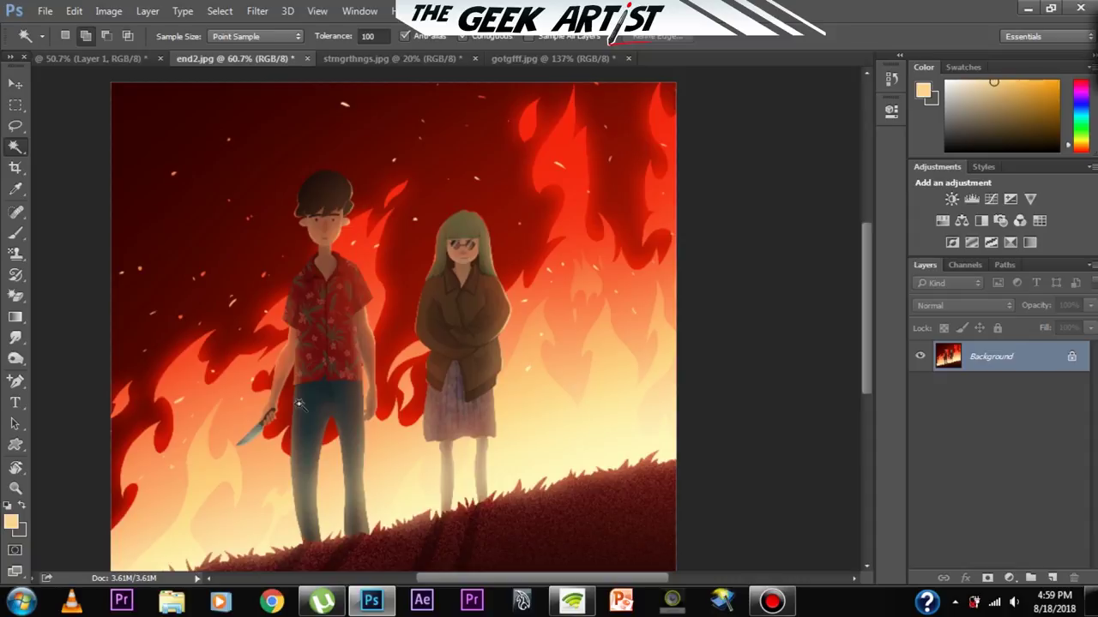
left_click_drag(304, 391, 327, 312)
scroll(283, 334, "up", 2)
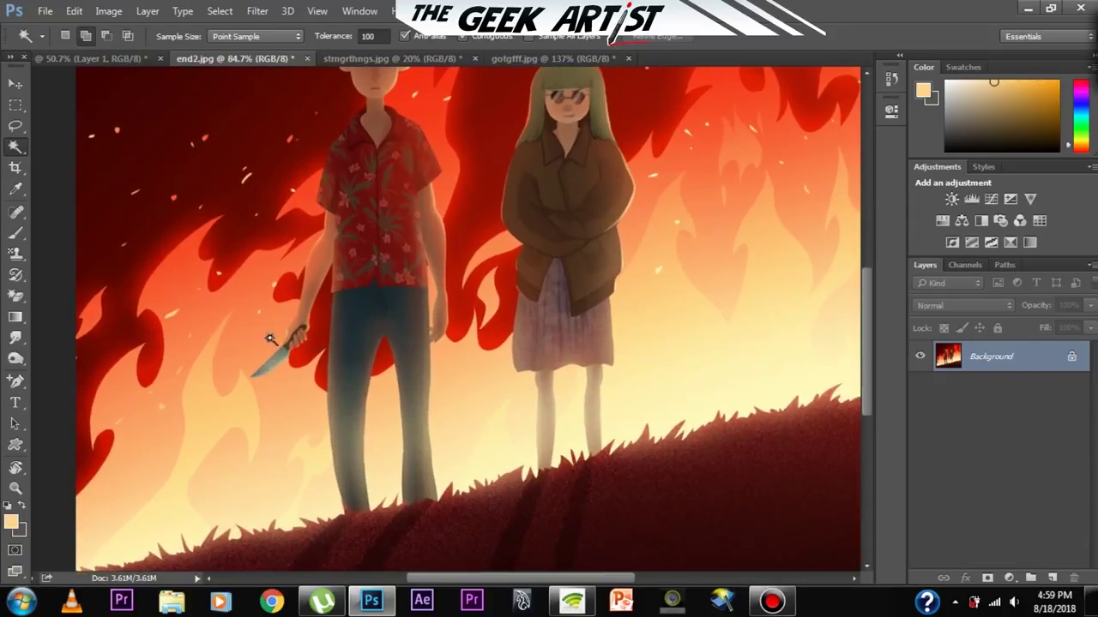
scroll(300, 385, "up", 1)
scroll(297, 390, "down", 1)
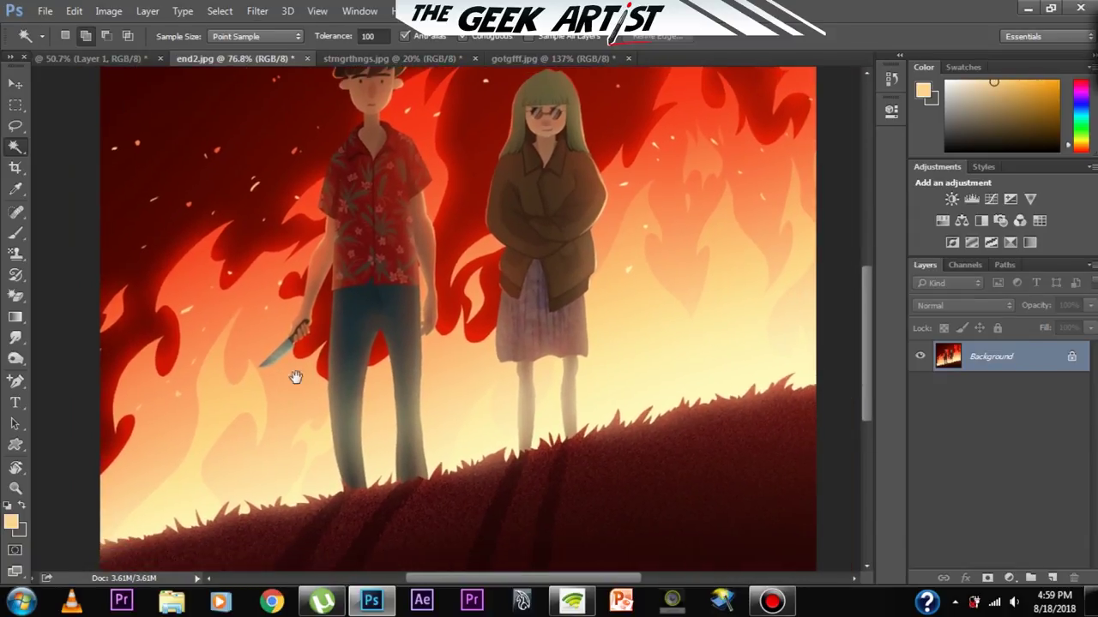
left_click(263, 362)
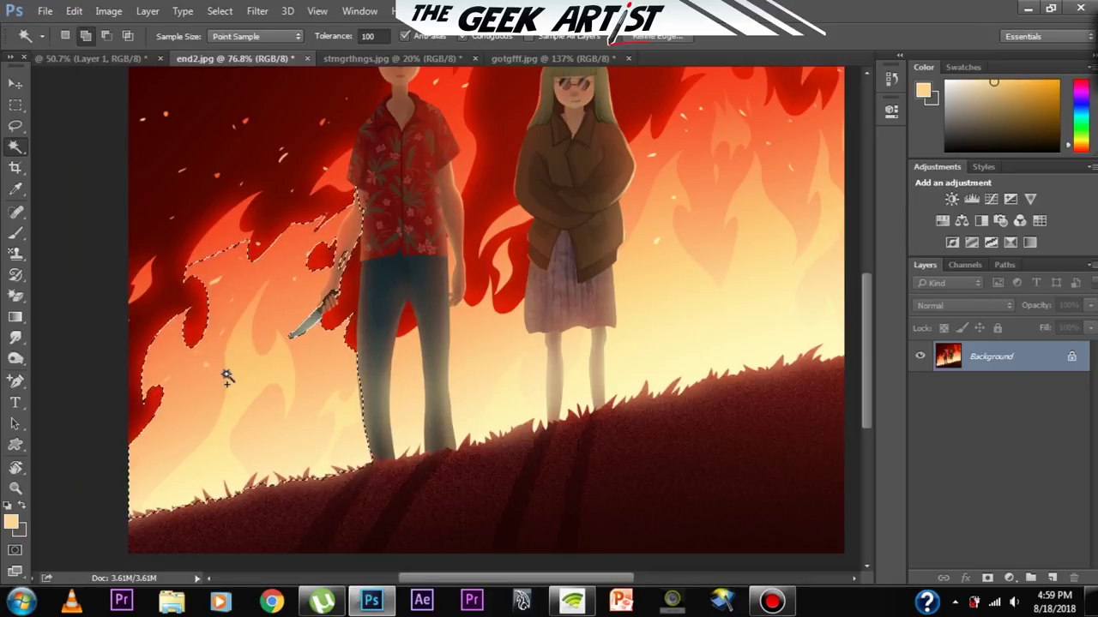
key("ctrl+d")
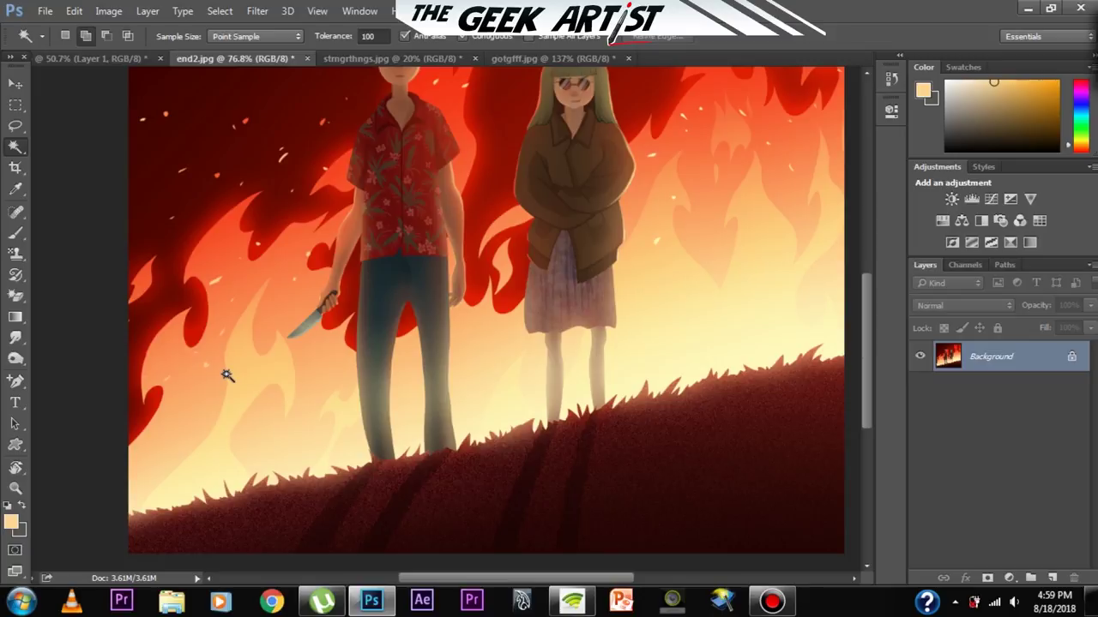
- Switch the eraser variant back to the standard Eraser, and activate the Gradient tool
left_click(17, 297)
left_click(77, 293)
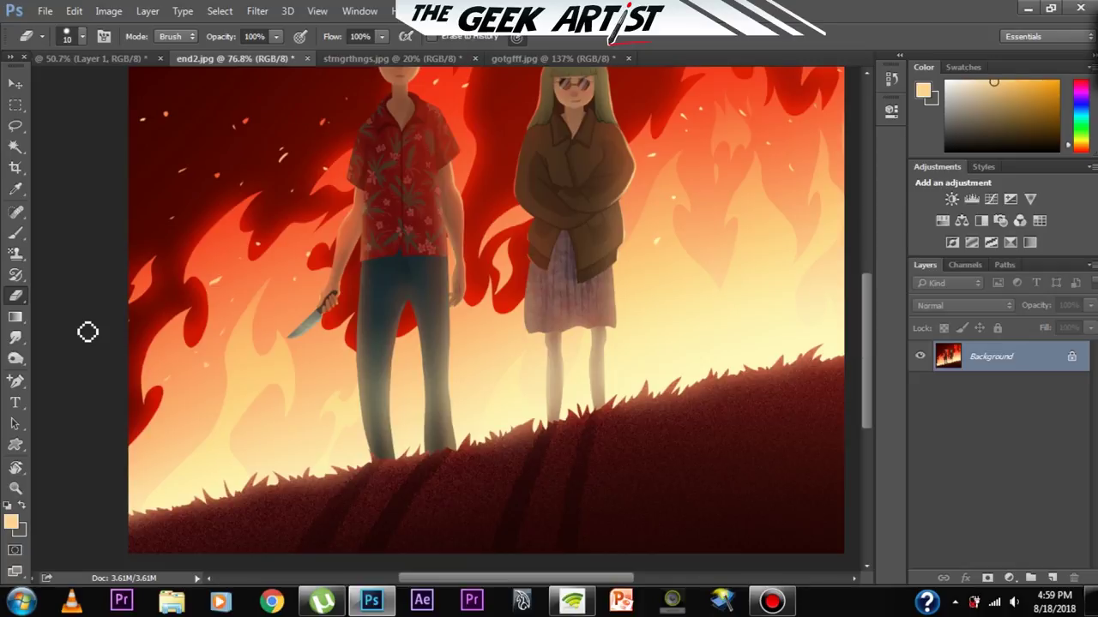
right_click(14, 295)
left_click(15, 317)
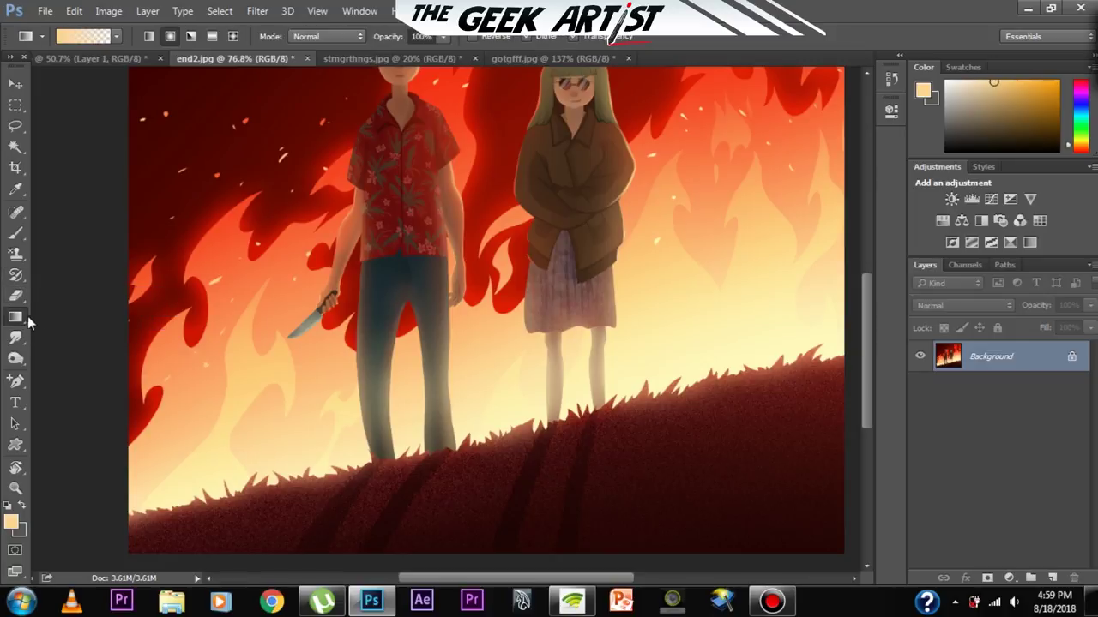
right_click(14, 316)
left_click(66, 315)
- Switch to the gotgfff.jpg document and fit the whole picture in view
left_click_drag(340, 337, 230, 337)
left_click(417, 60)
left_click(520, 60)
scroll(422, 282, "down", 5)
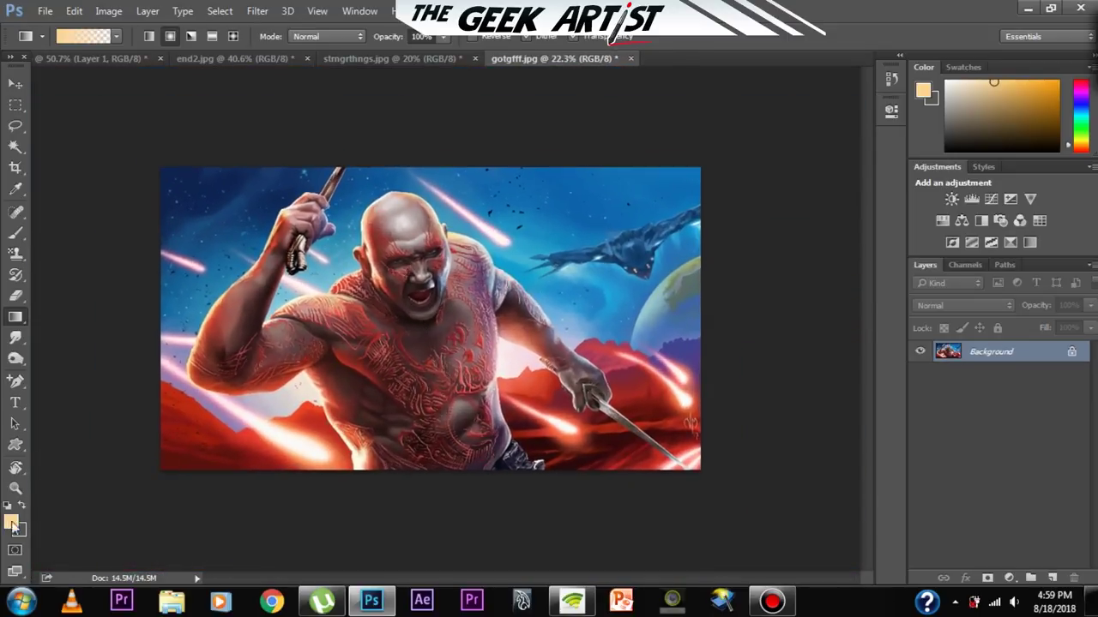
- Set the foreground colour to white (ffffff) and add a new empty layer above the background
left_click(17, 525)
type("ffffff")
left_click(998, 101)
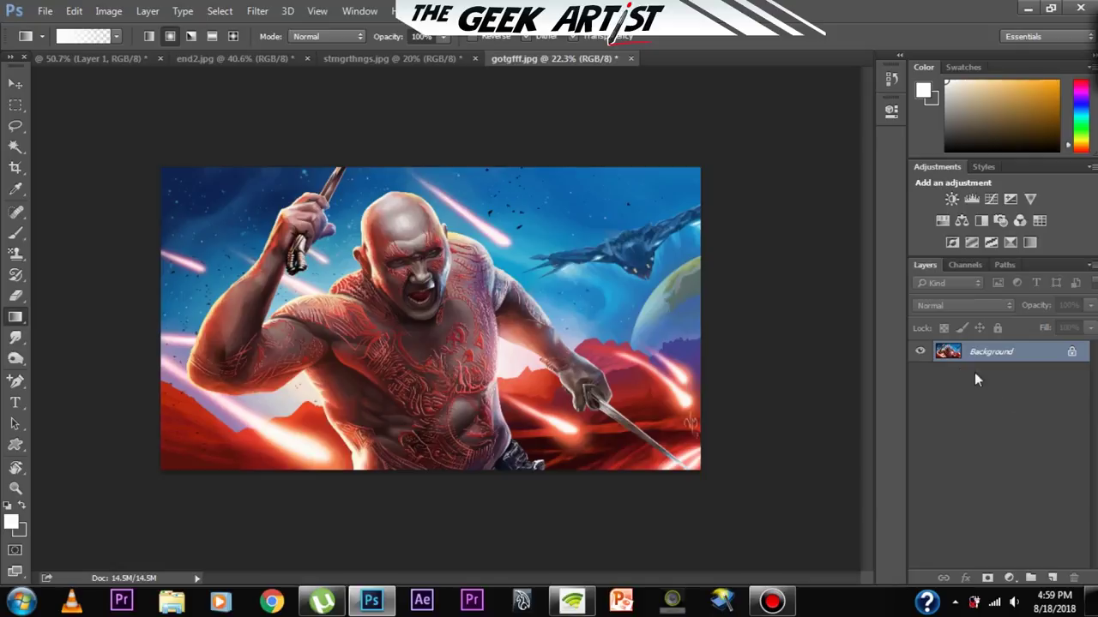
left_click(1051, 578)
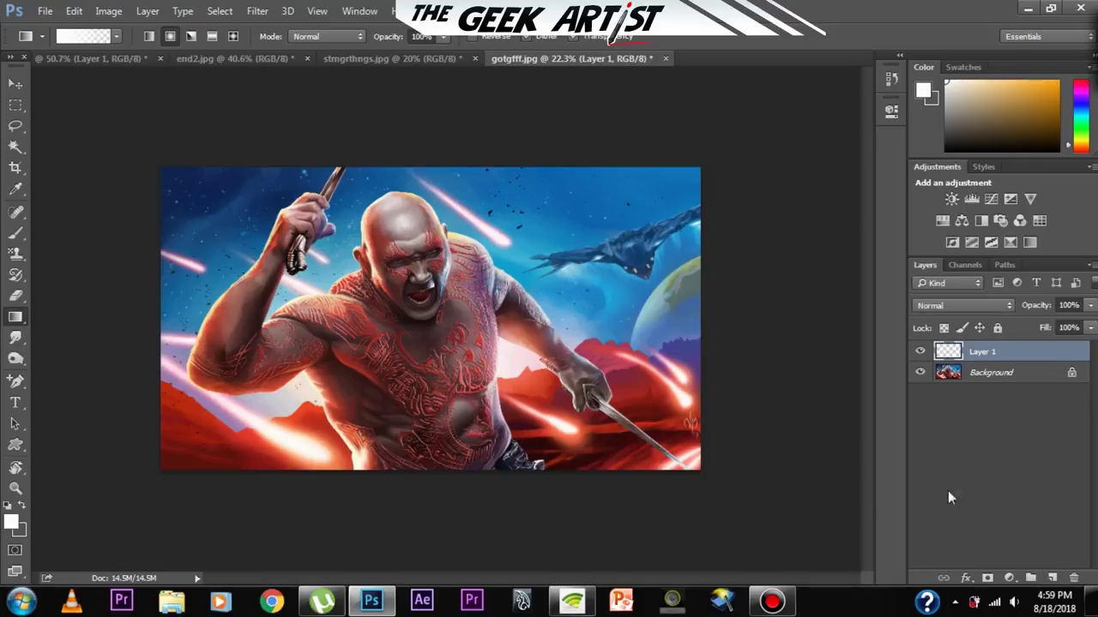
- Try white radial gradients running diagonally from beyond the image's upper-left area toward the figure, undoing each
scroll(489, 377, "down", 2)
left_click_drag(237, 114, 322, 236)
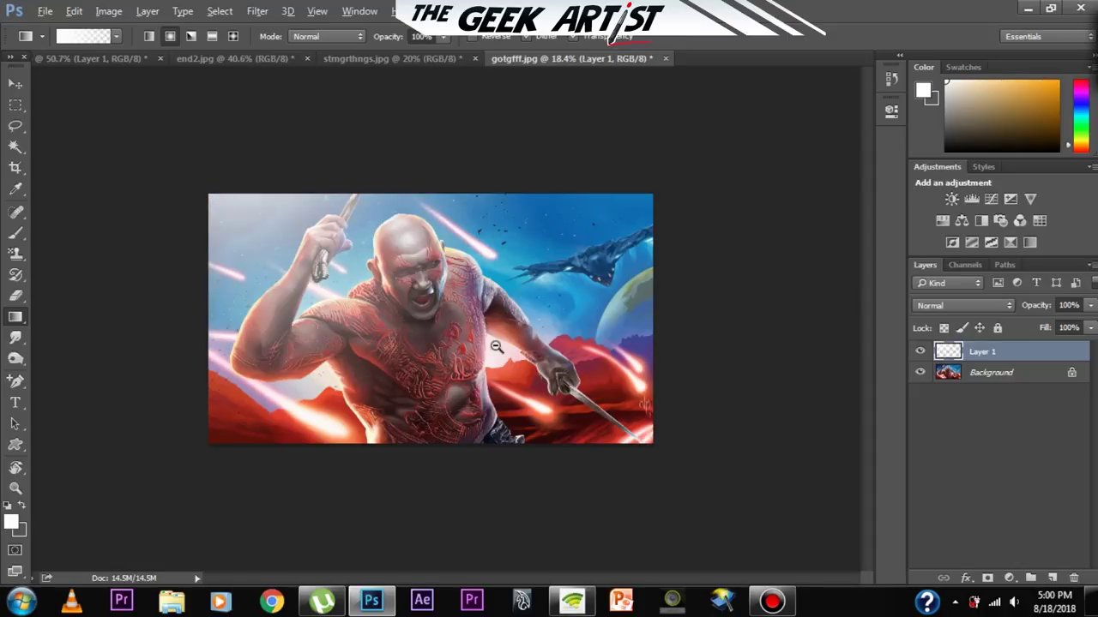
key("ctrl+z")
scroll(497, 348, "down", 5)
scroll(506, 351, "up", 3)
left_click_drag(309, 154, 473, 402)
scroll(443, 385, "down", 4)
scroll(429, 228, "up", 4)
key("ctrl+z")
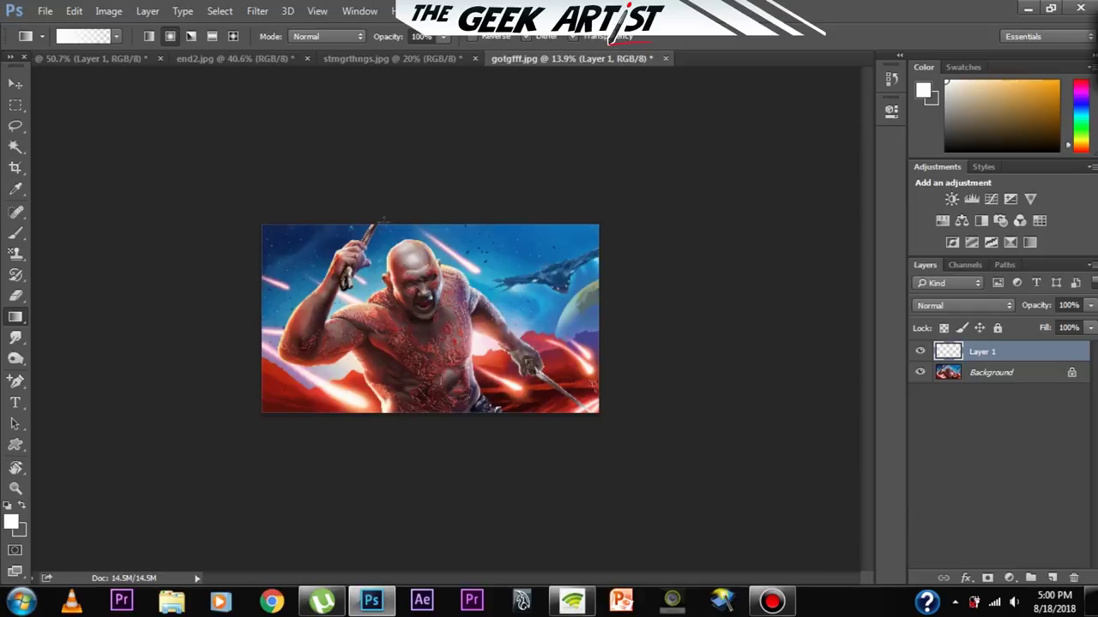
- Try white radial gradients running vertically between the area above the image and the figure, undoing each
left_click_drag(399, 211, 420, 395)
scroll(445, 378, "down", 4)
scroll(417, 380, "up", 3)
key("ctrl+z")
scroll(473, 297, "up", 2)
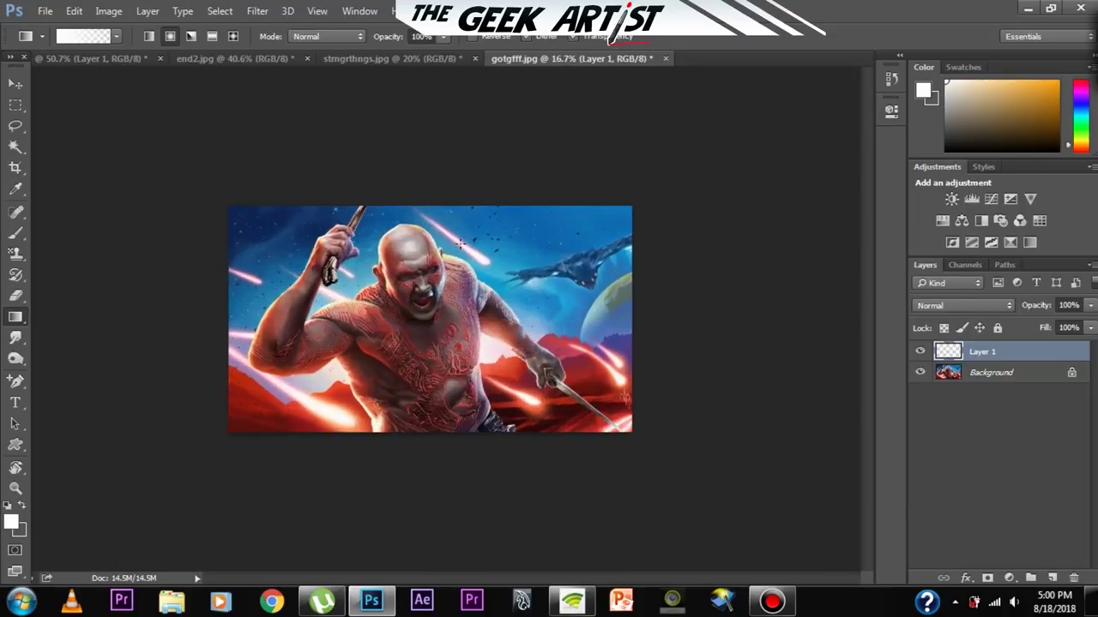
scroll(433, 234, "down", 2)
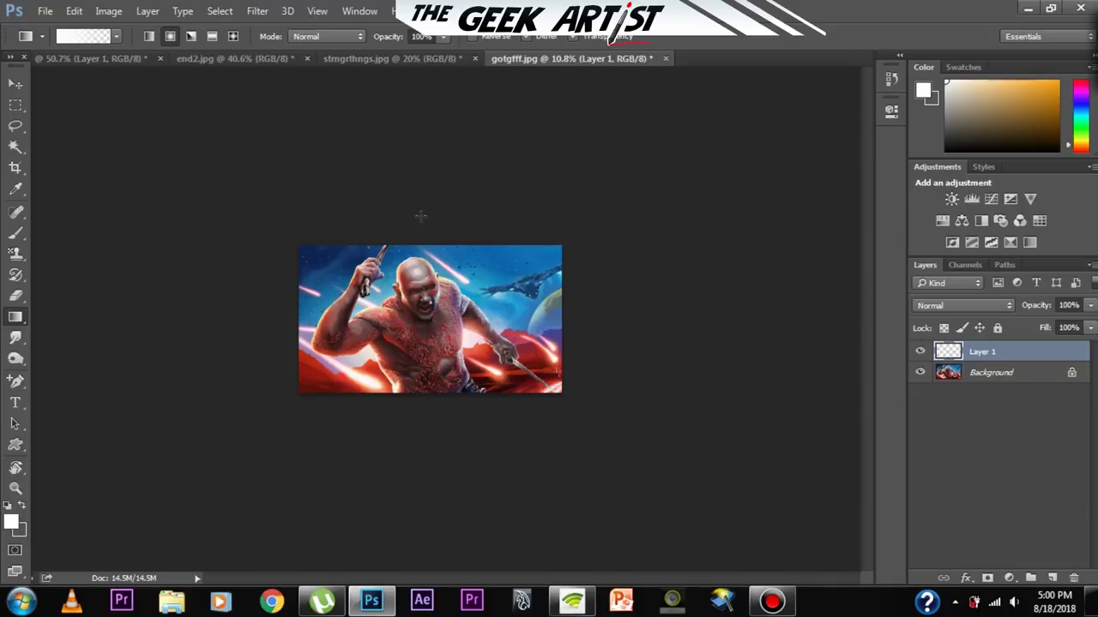
scroll(438, 286, "up", 1)
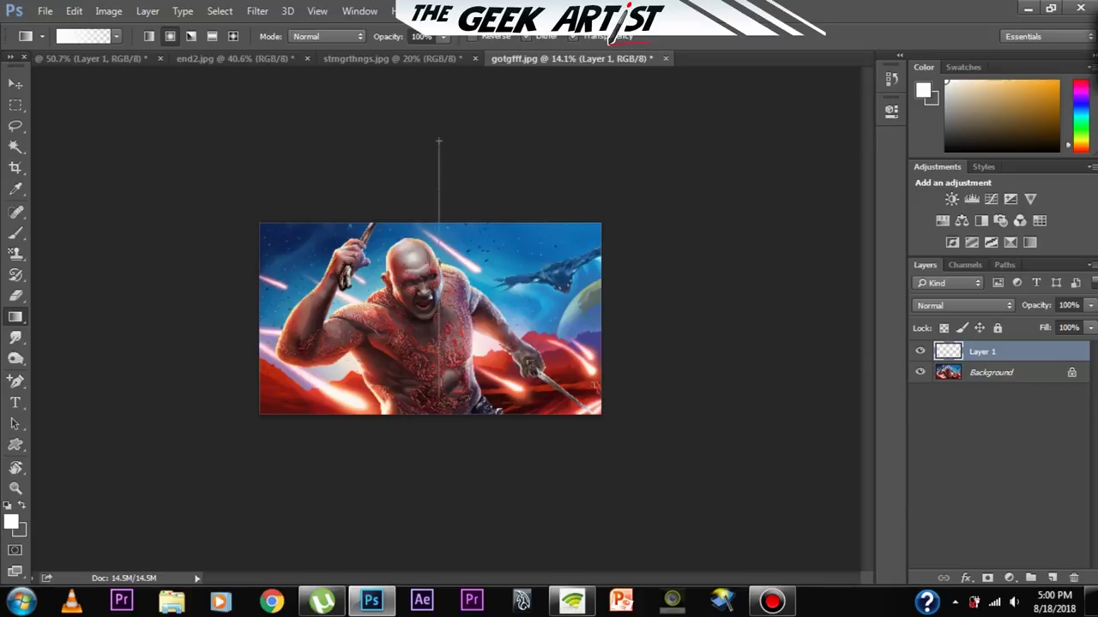
left_click_drag(446, 435, 438, 481)
mouse_move(428, 358)
left_mouse_down()
mouse_move(372, 365)
mouse_move(446, 367)
mouse_move(426, 408)
mouse_move(445, 363)
left_mouse_up()
scroll(445, 363, "down", 5)
scroll(338, 373, "up", 5)
key("ctrl+z")
- Set the foreground colour to yellow (ffd800)
left_click(11, 521)
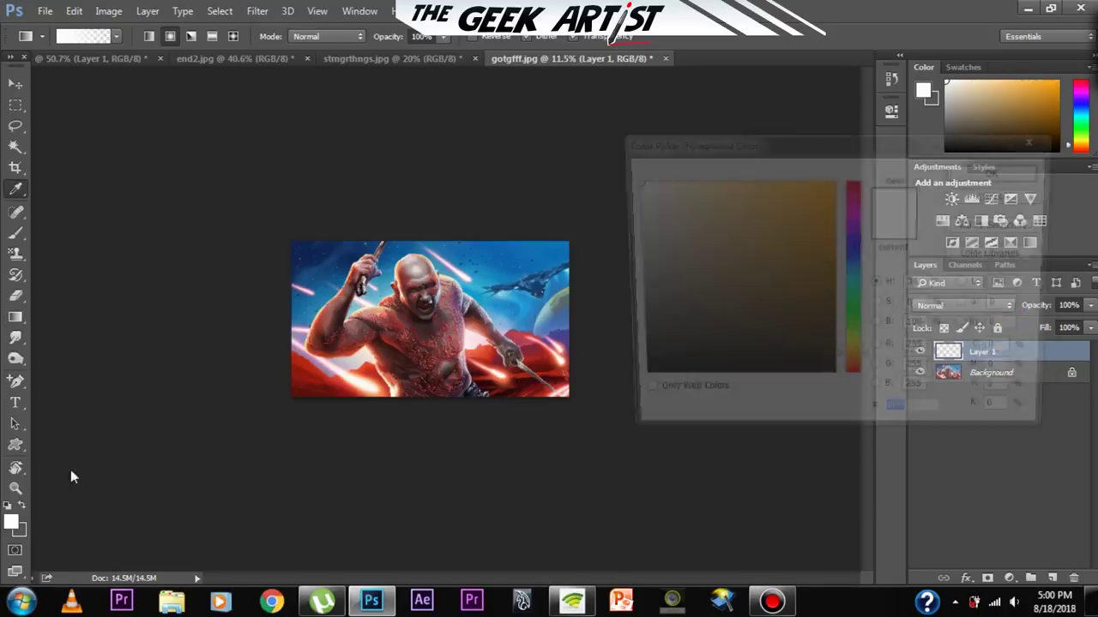
type("ffa200")
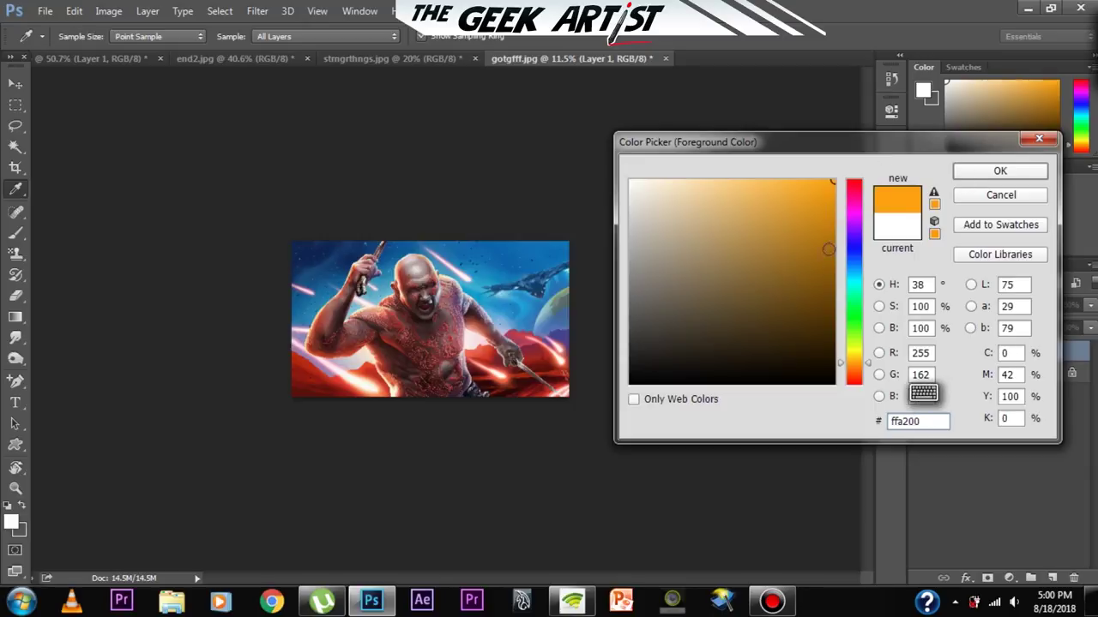
left_click(861, 356)
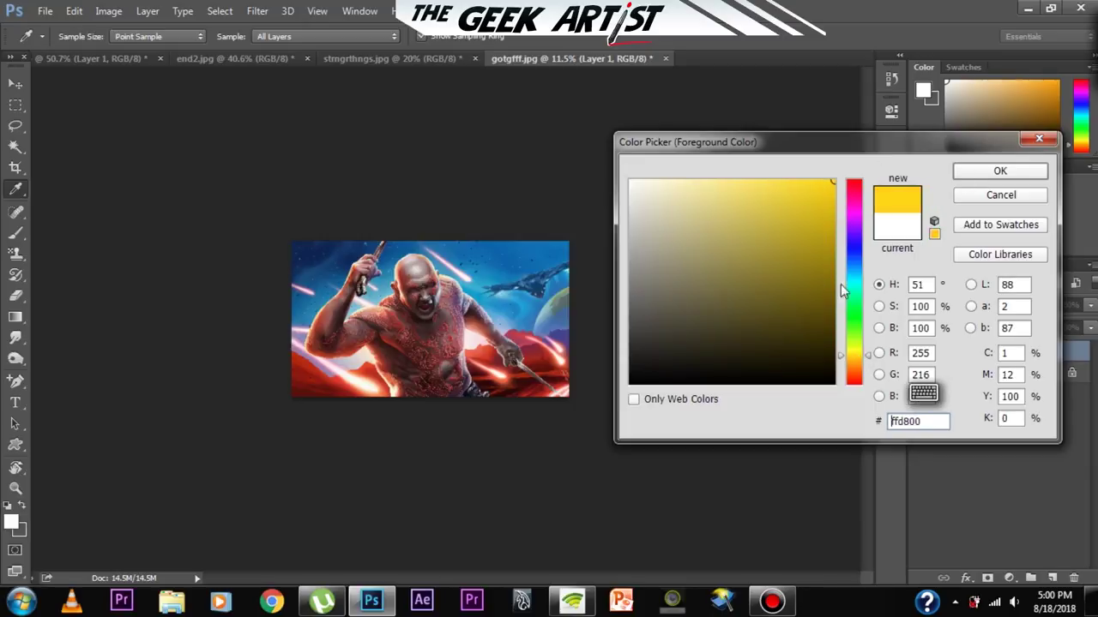
left_click(971, 172)
- Try yellow radial gradients running vertically over the figure on Layer 1, undoing each
key("g")
left_click_drag(434, 228, 435, 407)
scroll(392, 404, "down", 3)
scroll(441, 391, "up", 2)
key("ctrl+z")
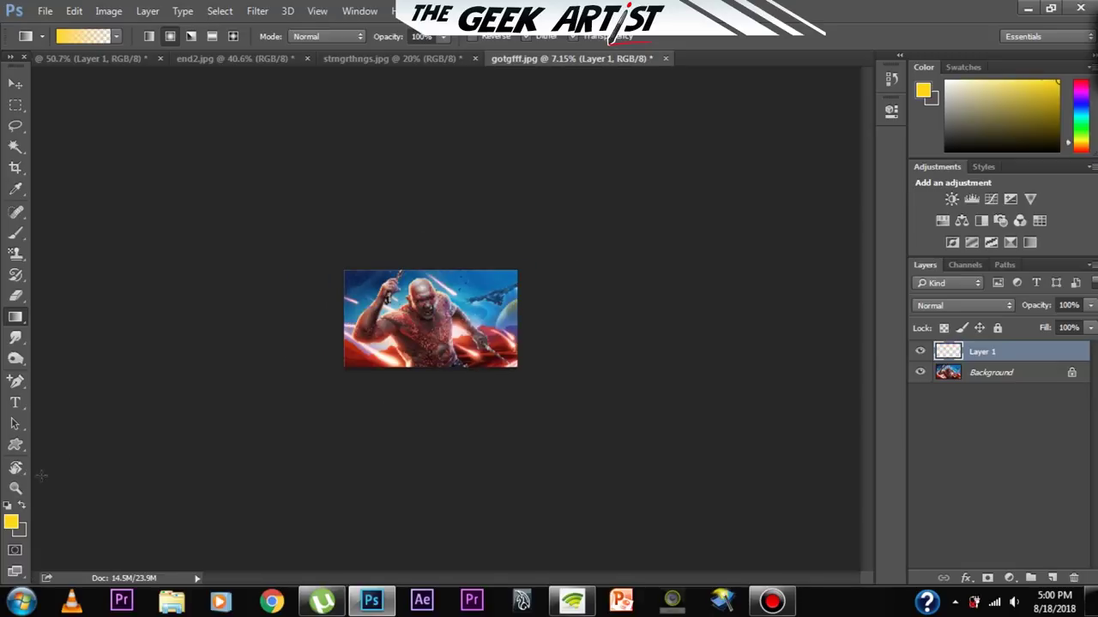
left_click_drag(399, 375, 394, 381)
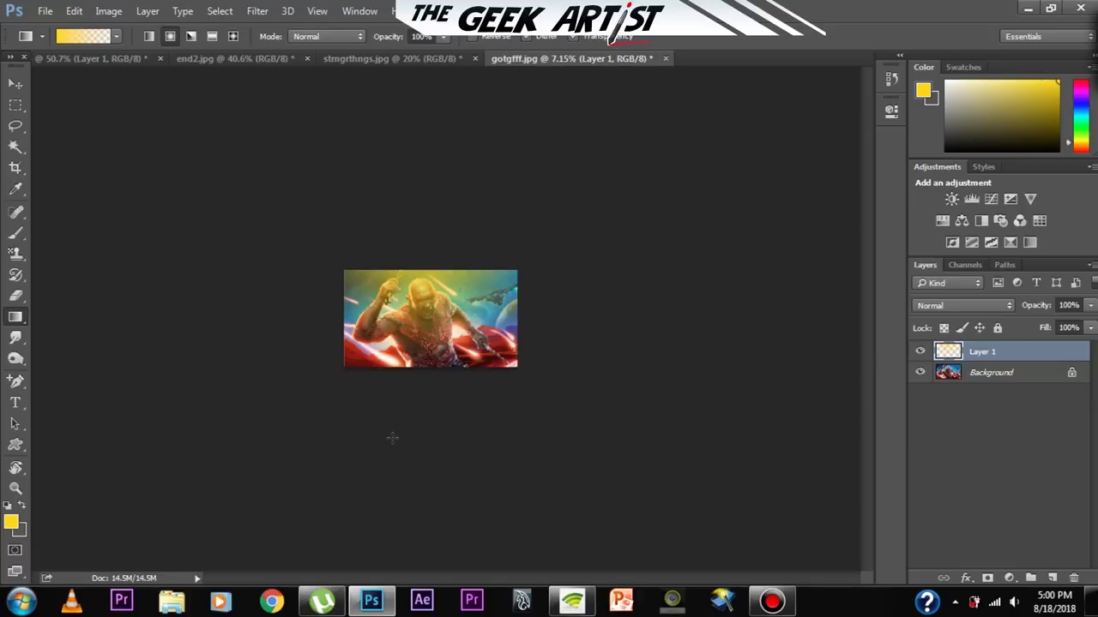
scroll(483, 312, "up", 3)
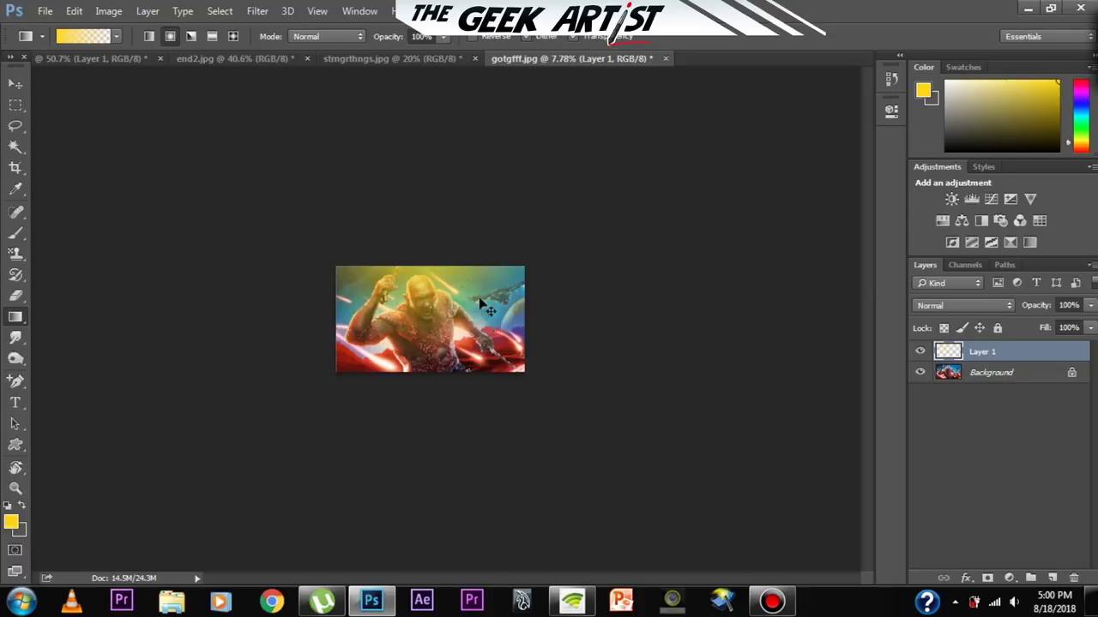
key("ctrl+z")
- Choose the Transparent Stripes gradient preset and try it as a vertical radial gradient over the figure, undoing it
left_click(104, 39)
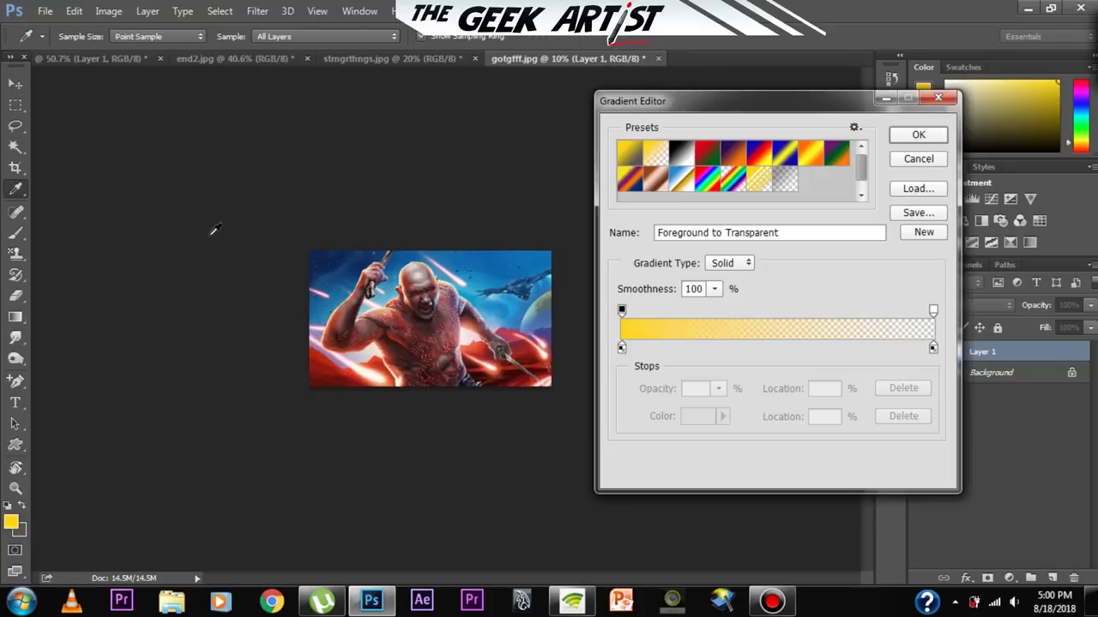
left_click_drag(789, 105, 745, 97)
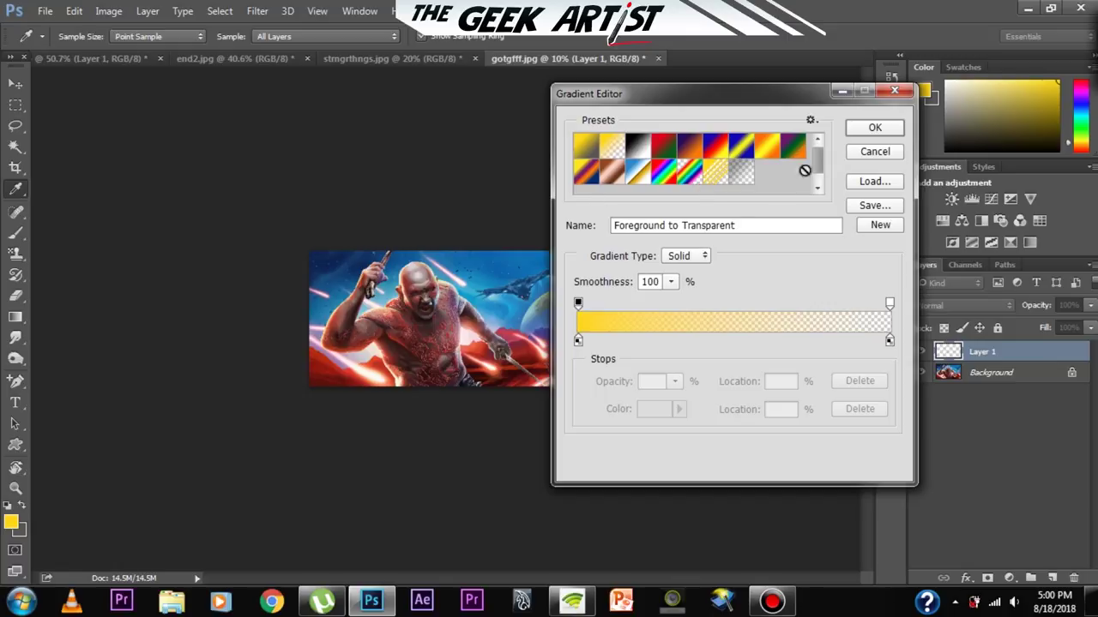
left_click(721, 176)
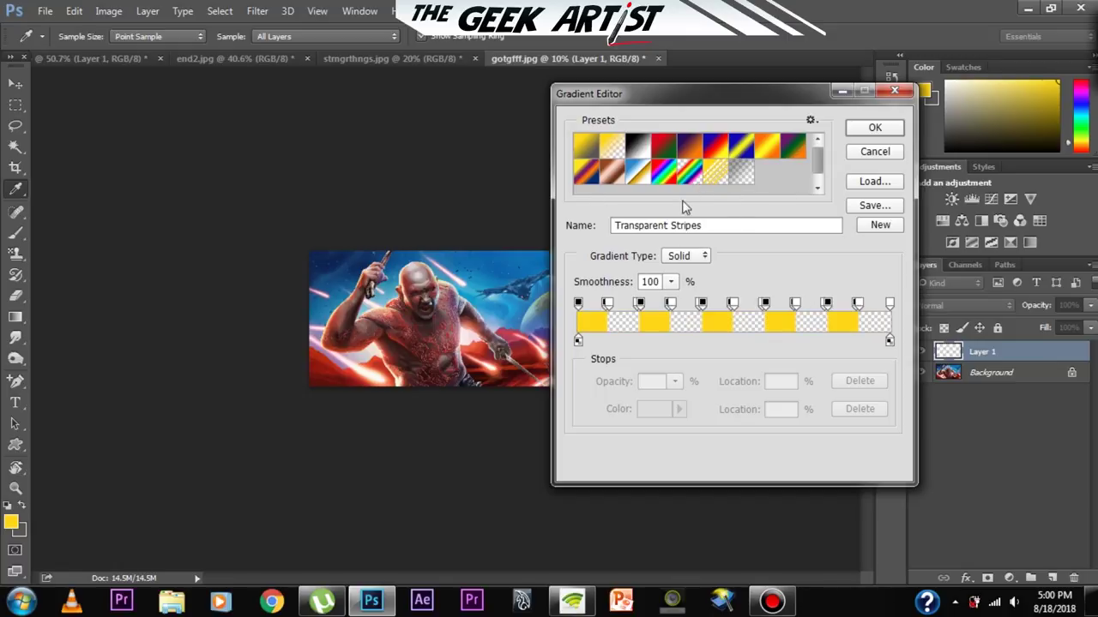
left_click(852, 129)
scroll(424, 309, "up", 1)
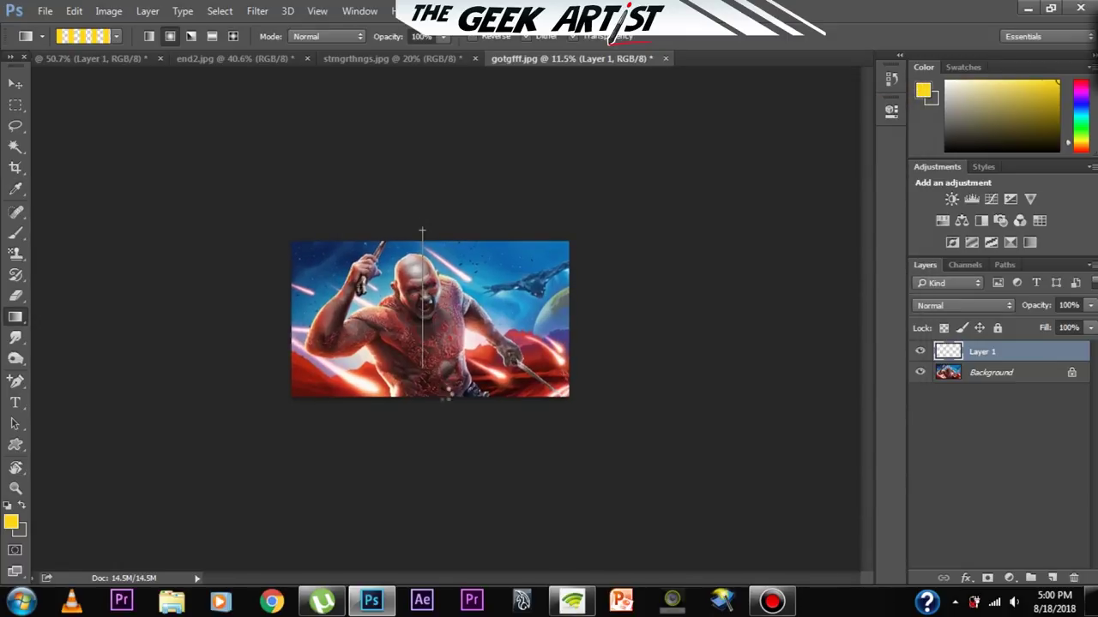
scroll(398, 397, "down", 3)
scroll(436, 378, "up", 2)
key("ctrl+z")
- Try the striped yellow preset as a vertical linear gradient over the figure on Layer 1, undoing it
left_click(149, 40)
scroll(428, 288, "up", 1)
left_click_drag(433, 230, 436, 381)
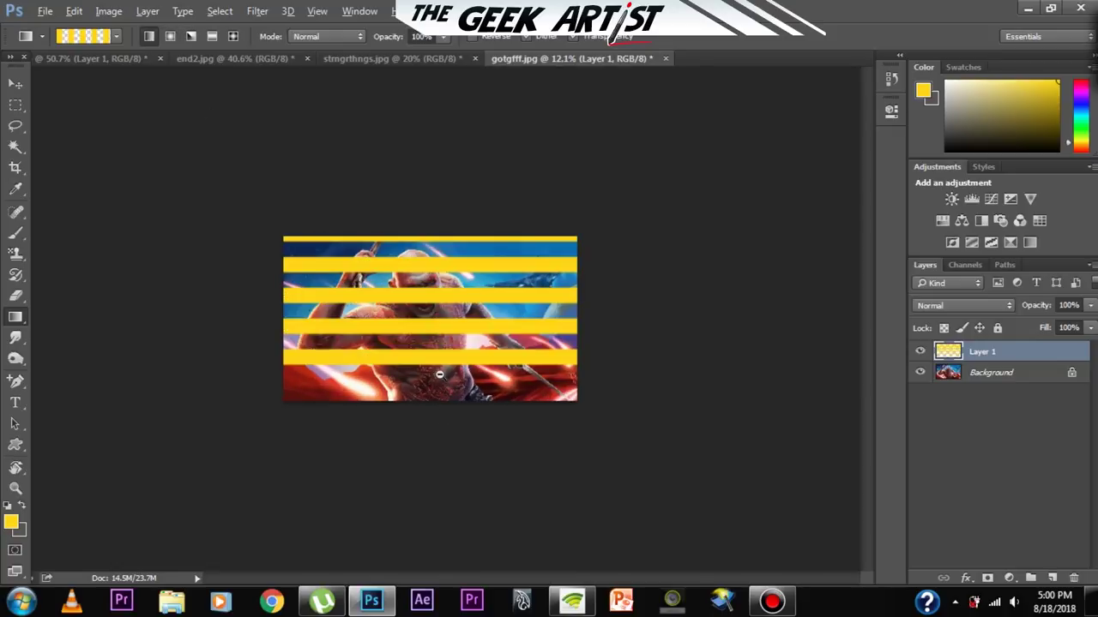
scroll(438, 374, "up", 1)
key("ctrl+z")
- Try the Foreground to Transparent preset as yellow linear gradients, vertically and diagonally over the figure, undoing each
left_click(116, 37)
left_click(42, 77)
left_click(59, 71)
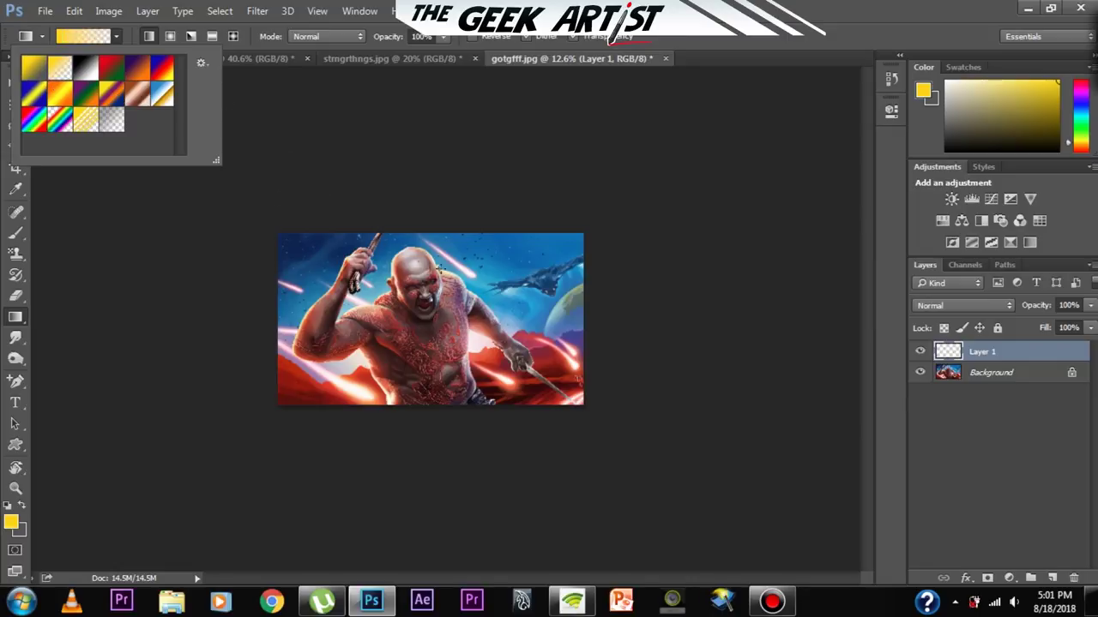
left_click(437, 219)
left_click_drag(437, 219, 444, 384)
scroll(442, 341, "up", 1)
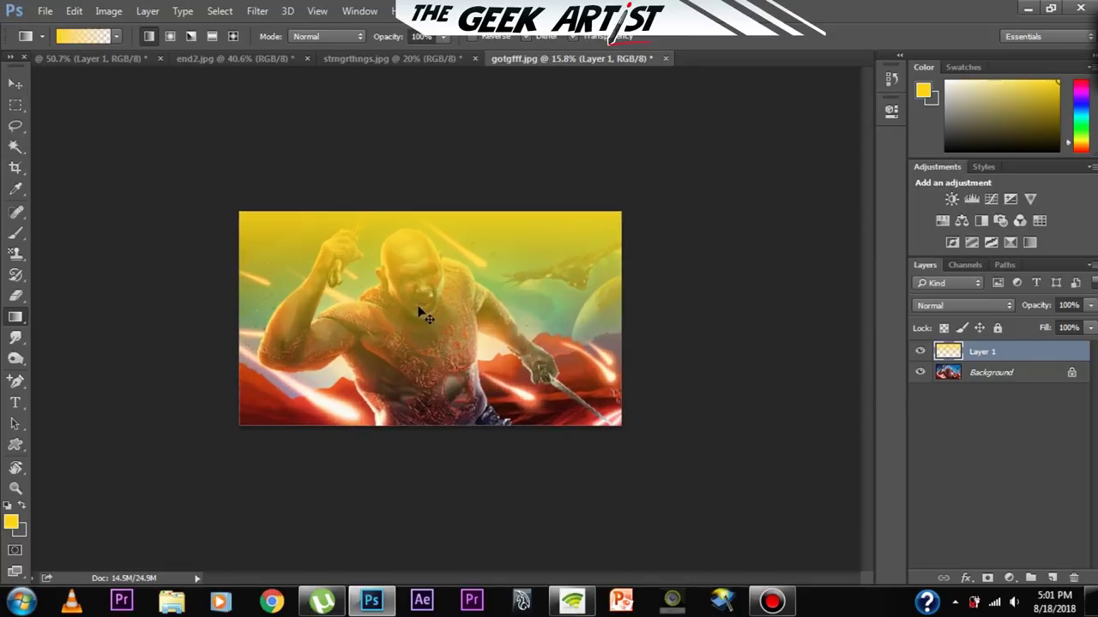
key("ctrl+z")
left_click_drag(262, 184, 409, 354)
key("ctrl+z")
scroll(414, 312, "down", 1)
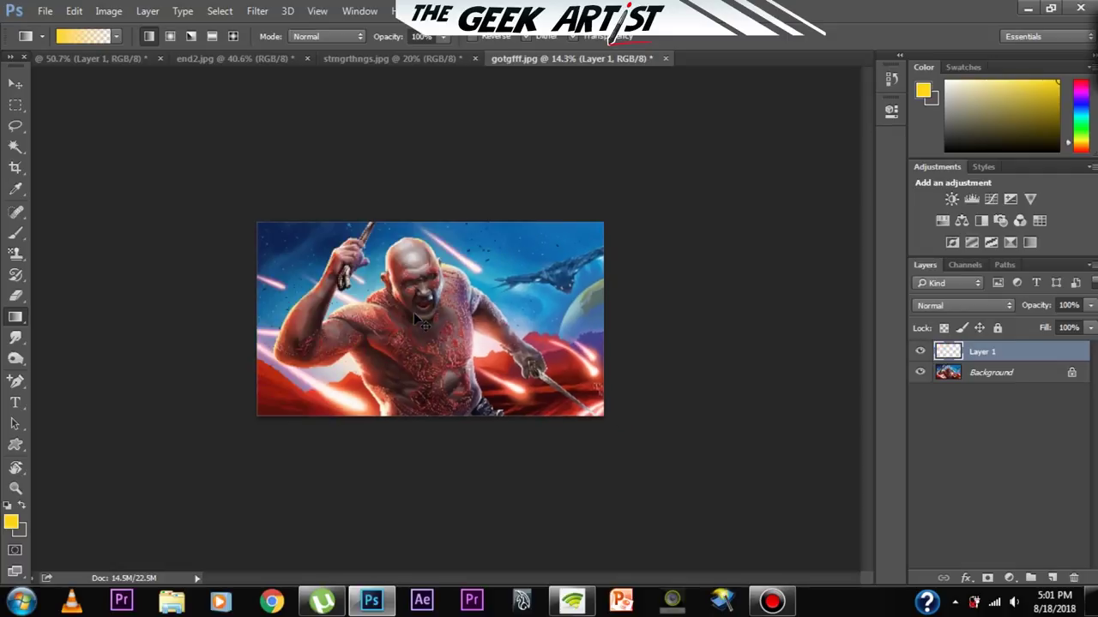
- Try a small yellow radial gradient centred on the figure's eye, undoing it
left_click(170, 37)
scroll(440, 314, "up", 10)
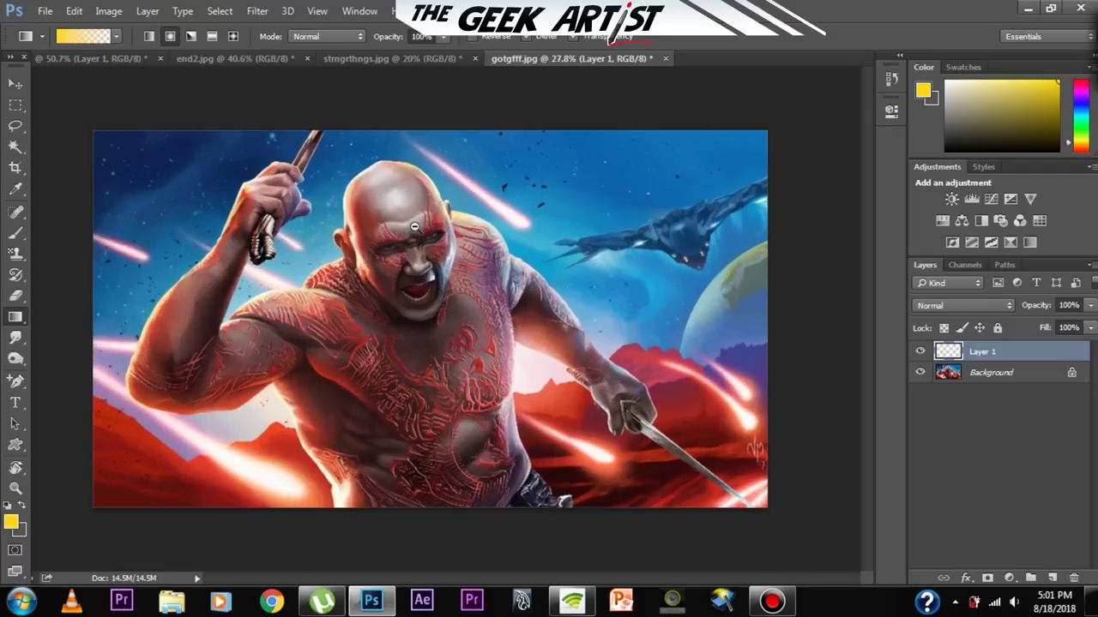
scroll(403, 257, "up", 5)
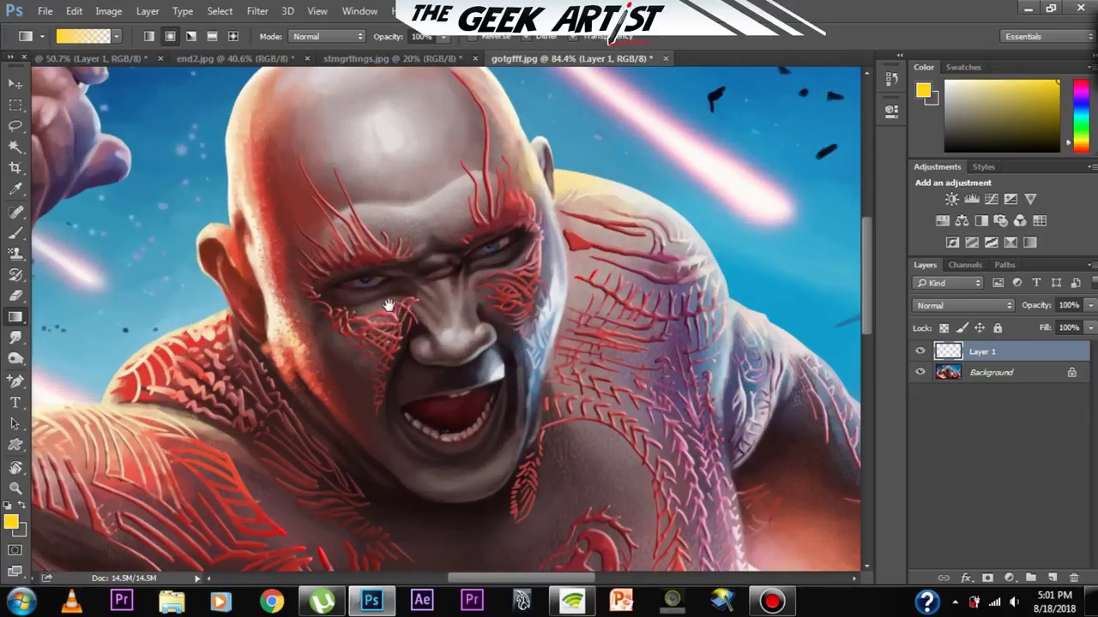
scroll(389, 305, "up", 1)
left_click_drag(414, 337, 407, 386)
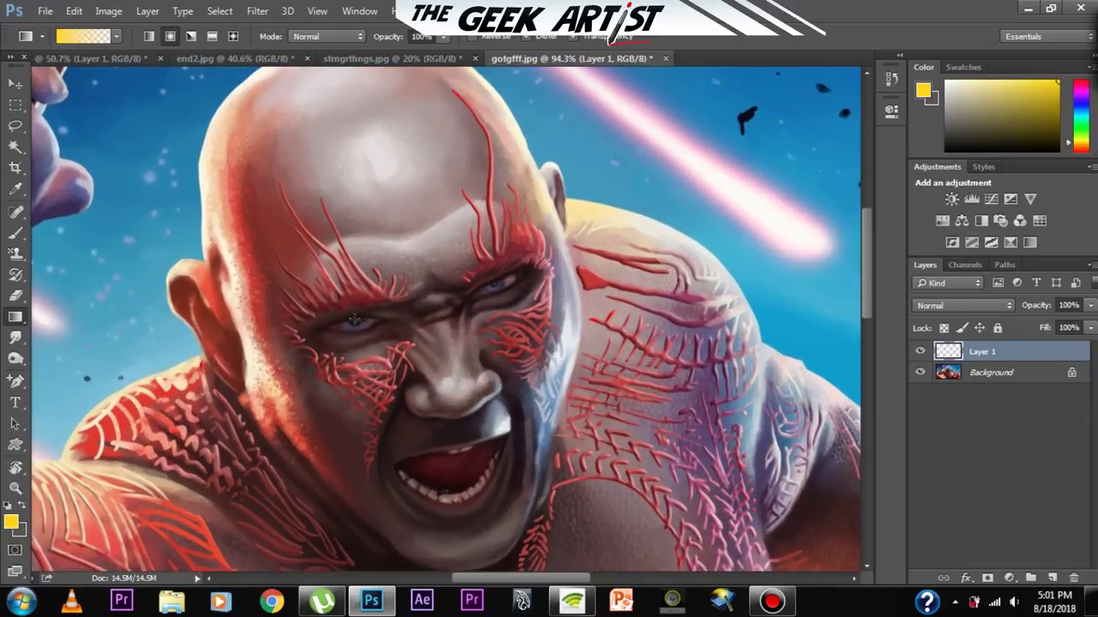
left_click_drag(436, 233, 440, 228)
scroll(448, 366, "down", 12)
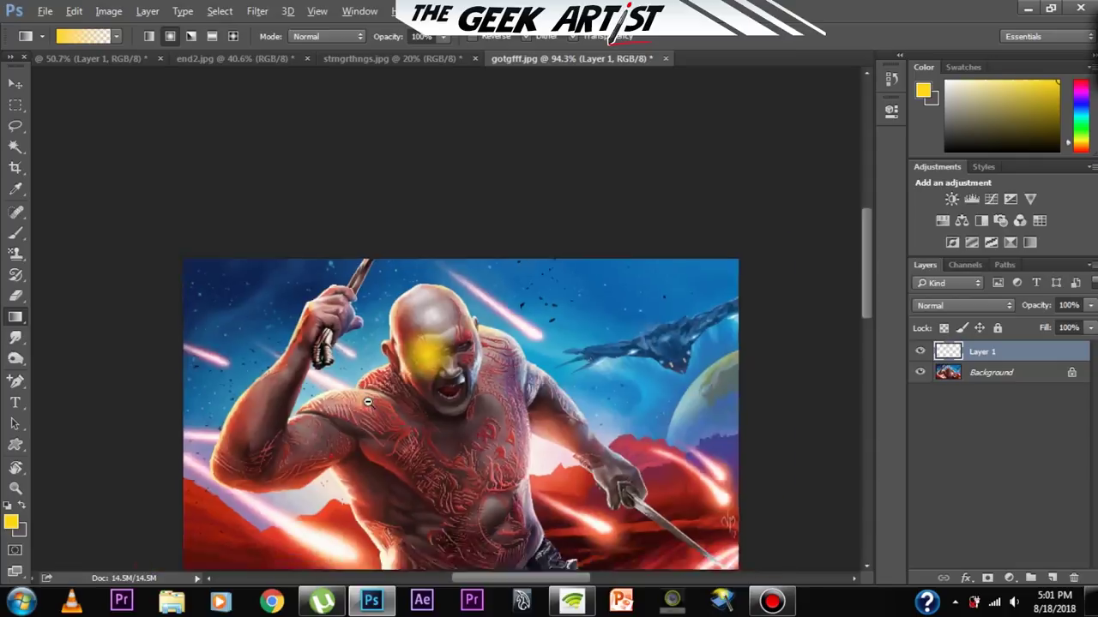
scroll(448, 366, "up", 7)
key("ctrl+z")
- Try a yellow angle gradient starting at the figure's head on Layer 1, undoing it
left_click(191, 36)
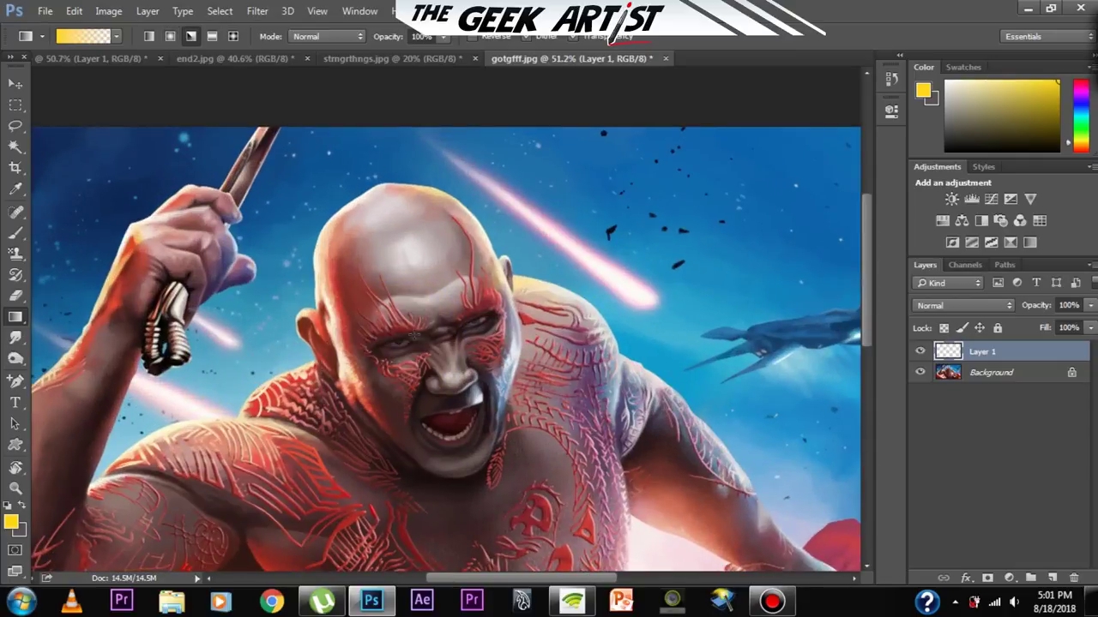
left_click_drag(467, 227, 463, 232)
scroll(446, 288, "down", 5)
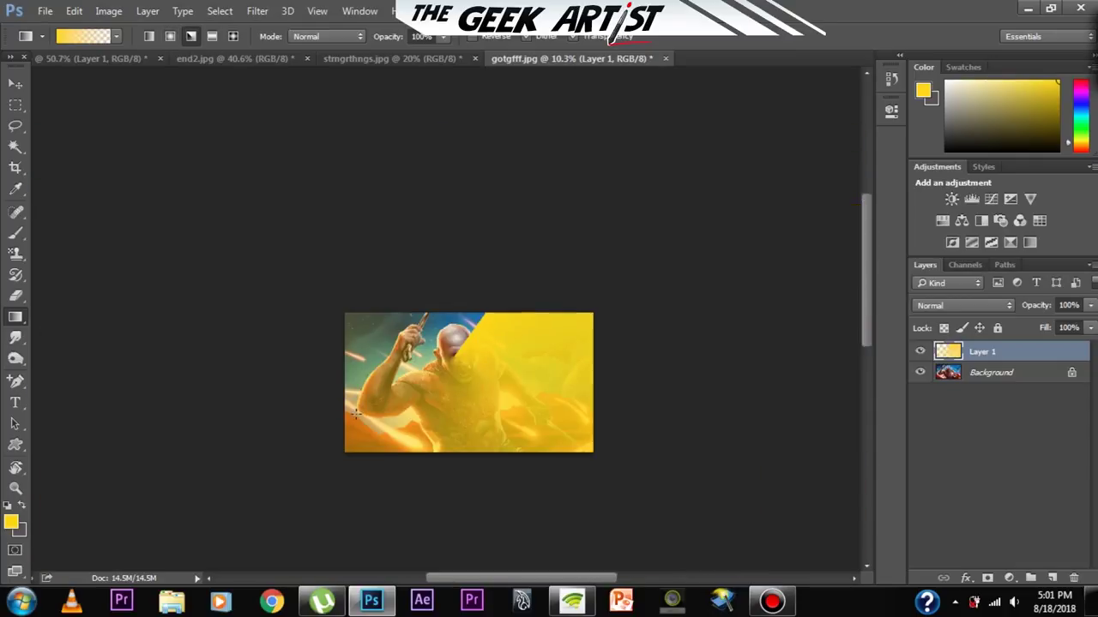
scroll(480, 289, "up", 2)
key("ctrl+z")
scroll(480, 289, "up", 1)
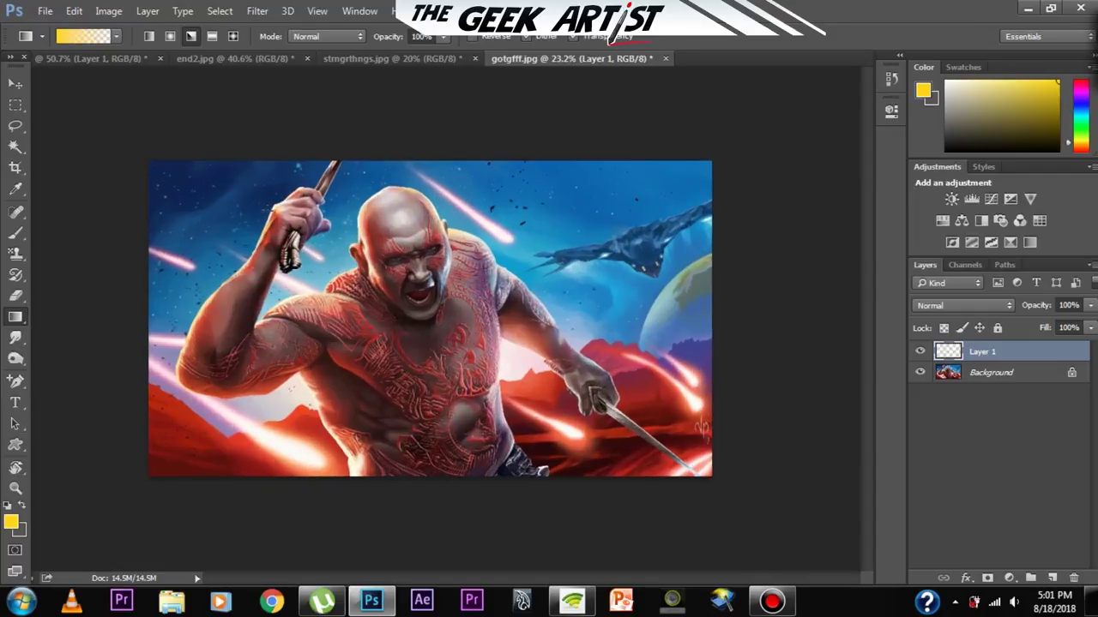
left_click(381, 62)
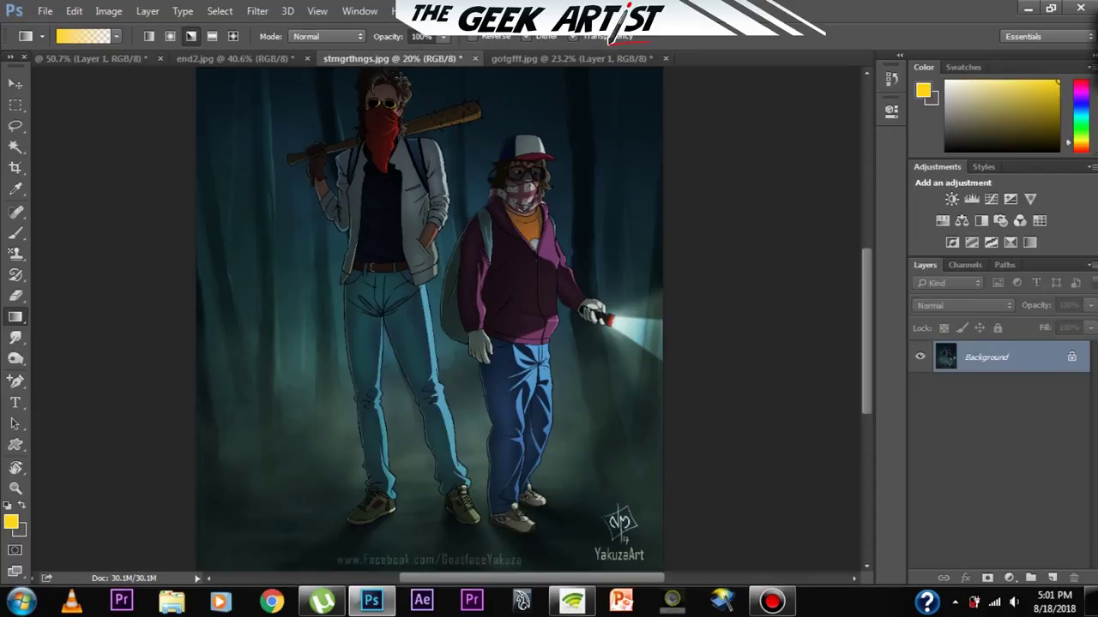
left_click(532, 59)
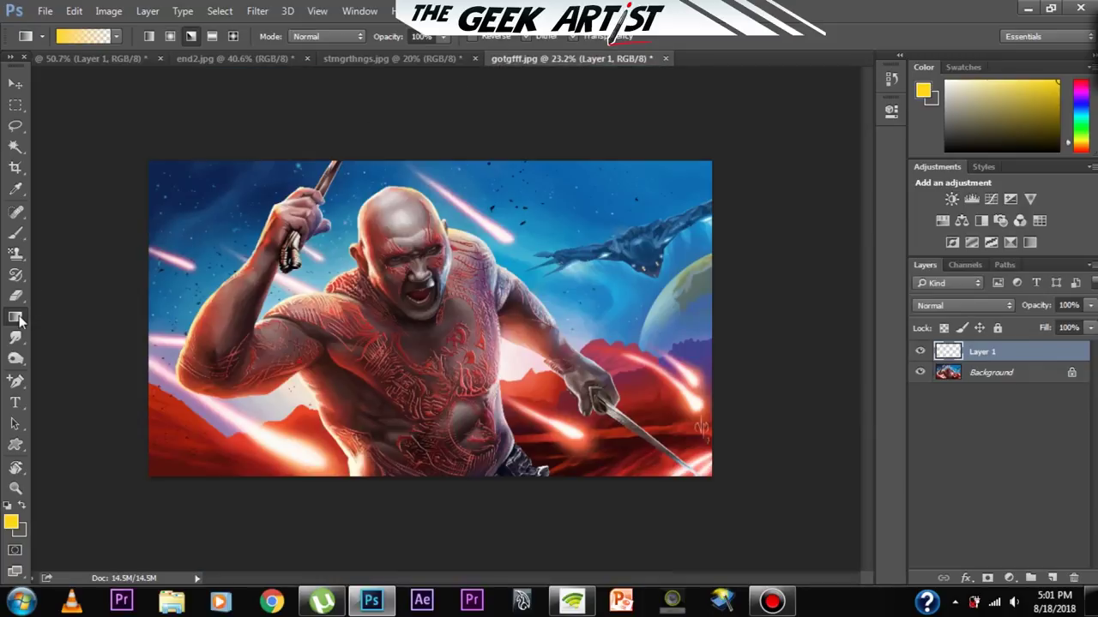
- Try the Blur tool on the figure's shoulder and chest with Layer 1 active
right_click(17, 319)
left_click(17, 337)
left_click(80, 336)
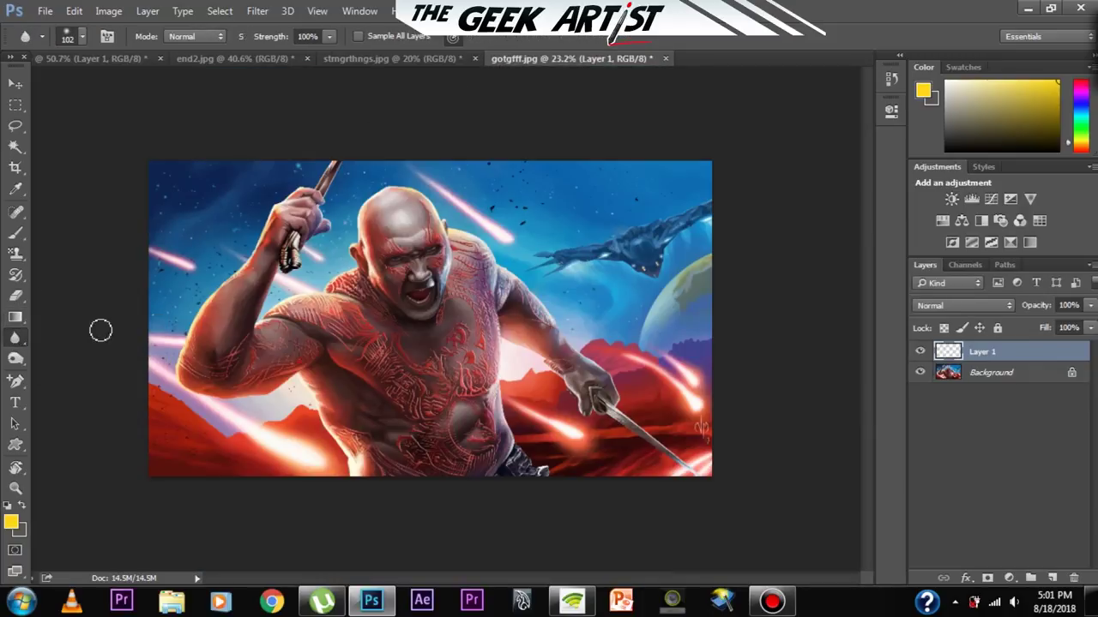
left_click_drag(447, 239, 523, 238)
left_click_drag(314, 374, 410, 352)
scroll(362, 280, "up", 4)
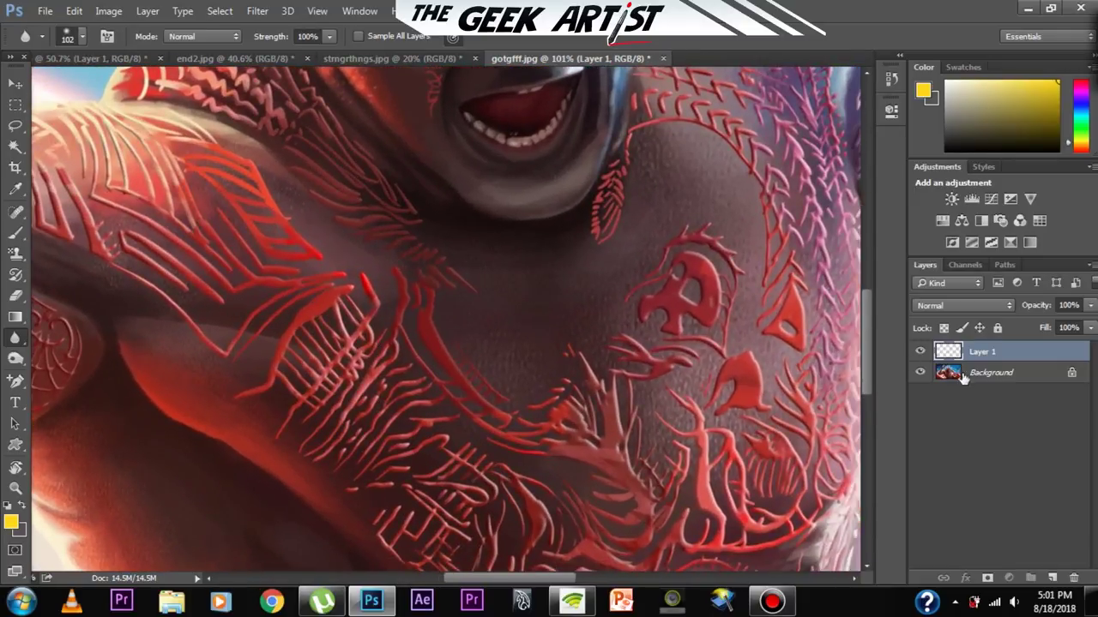
- Blur the red chest markings on the Background layer, undoing and redoing the stroke to compare
left_click(963, 374)
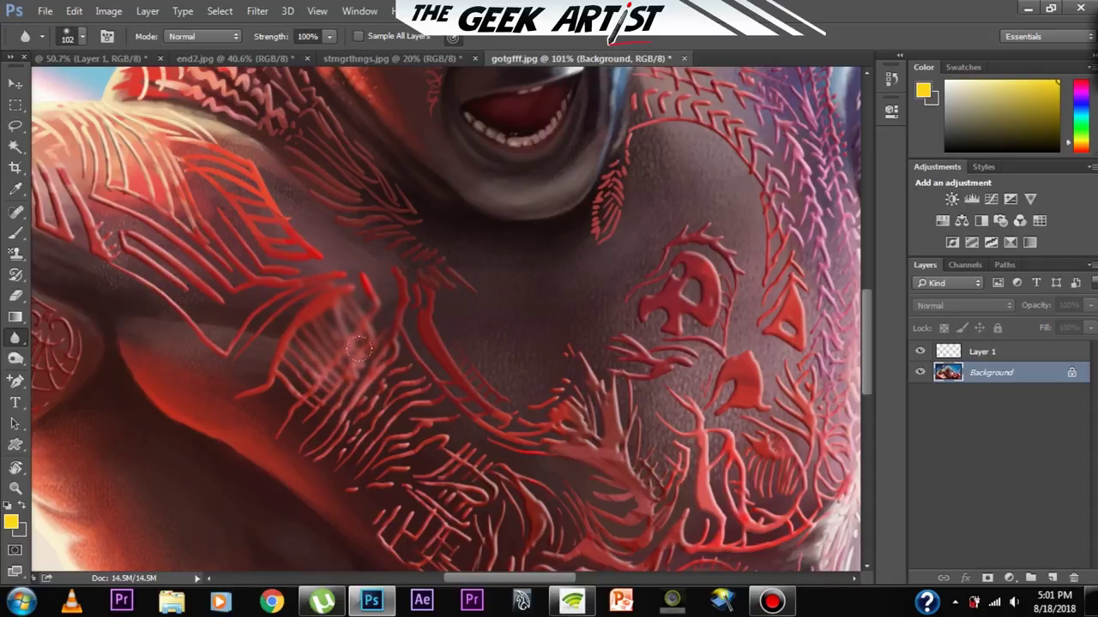
key("ctrl+z")
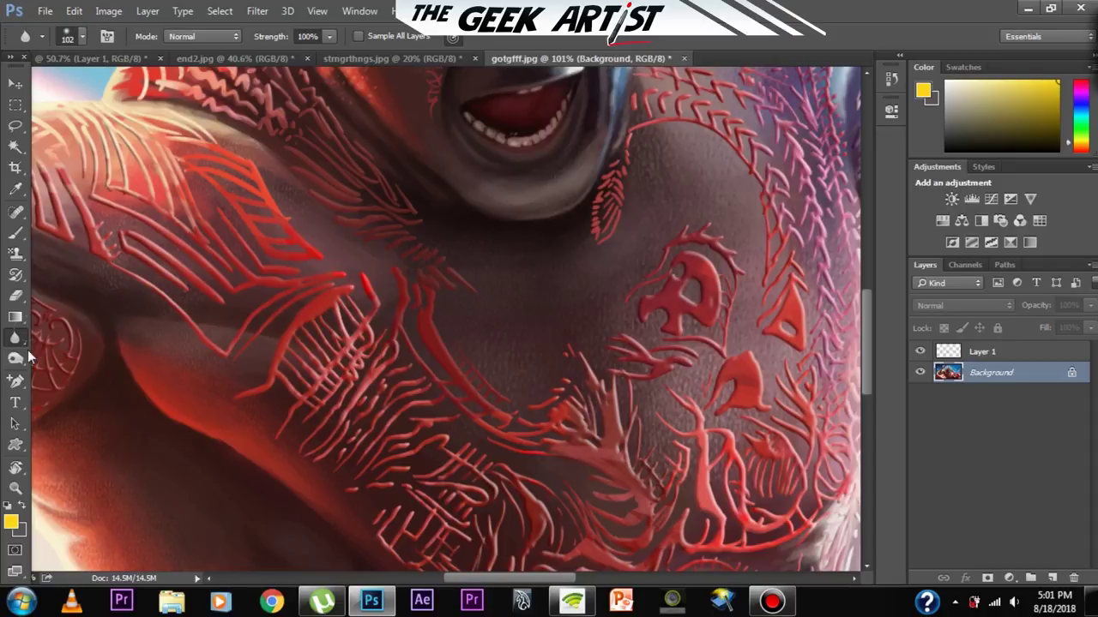
key("ctrl+z")
- Try the Sharpen tool on the blurred chest markings, and step back through the sharpen and blur strokes
left_click_drag(14, 338, 77, 349)
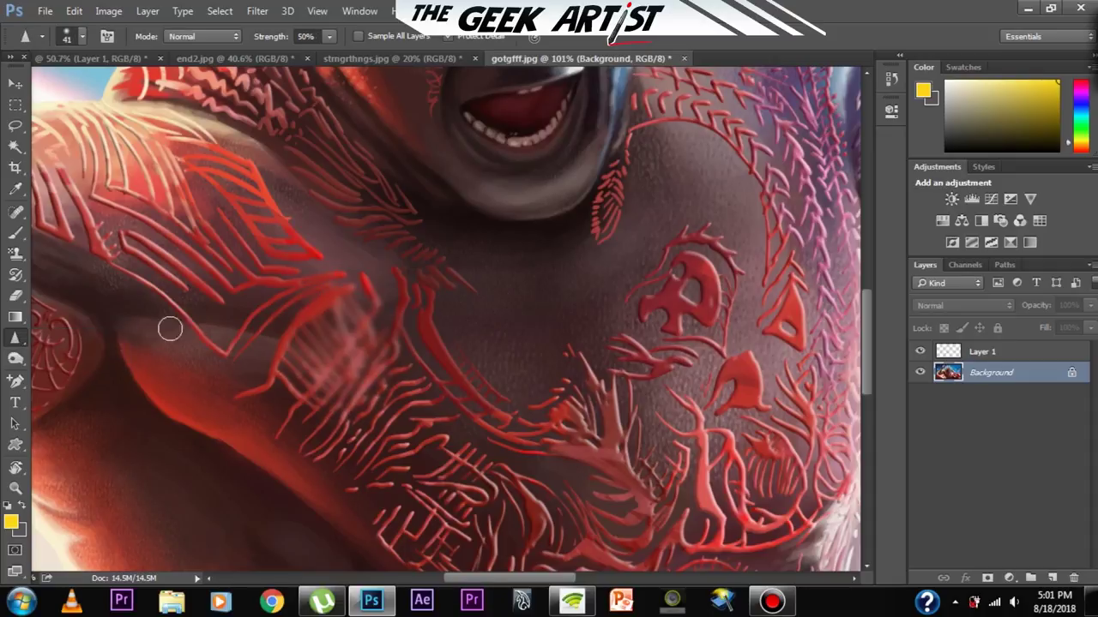
mouse_move(382, 339)
left_mouse_down()
mouse_move(344, 312)
mouse_move(339, 371)
mouse_move(337, 335)
mouse_move(353, 366)
mouse_move(305, 356)
mouse_move(290, 337)
mouse_move(359, 354)
mouse_move(347, 364)
mouse_move(318, 300)
mouse_move(320, 339)
mouse_move(334, 323)
mouse_move(372, 362)
mouse_move(367, 326)
mouse_move(319, 413)
mouse_move(313, 374)
mouse_move(385, 321)
mouse_move(335, 393)
mouse_move(377, 366)
left_mouse_up()
key("ctrl+z")
left_click(74, 10)
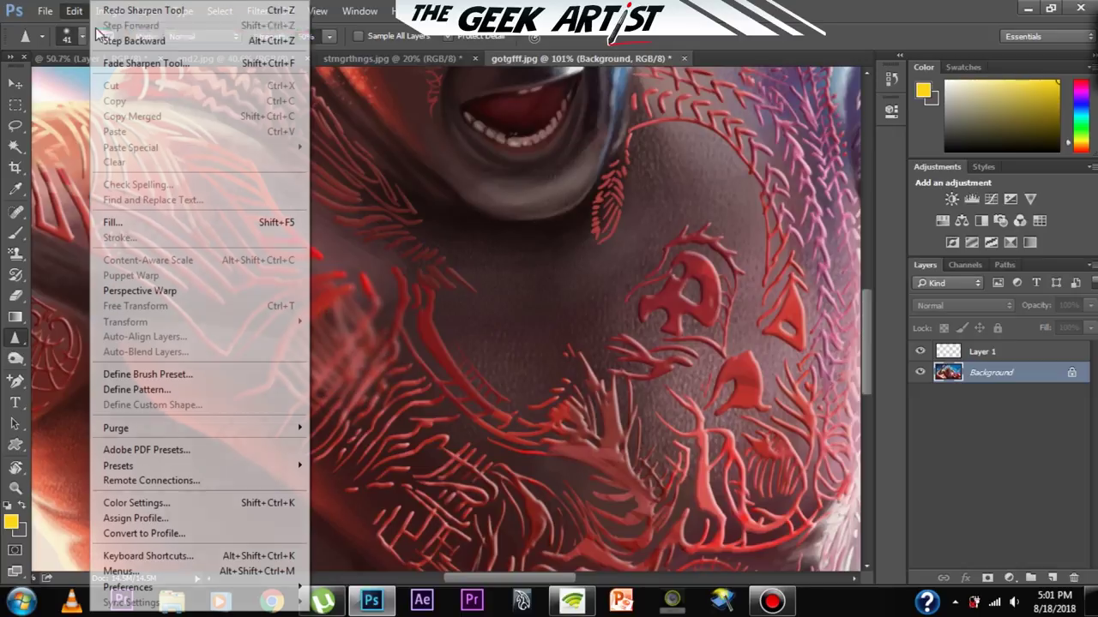
left_click(85, 44)
- Smear the red markings on the figure's chest and shoulder on the Background layer with the Smudge tool
right_click(14, 338)
left_click(81, 363)
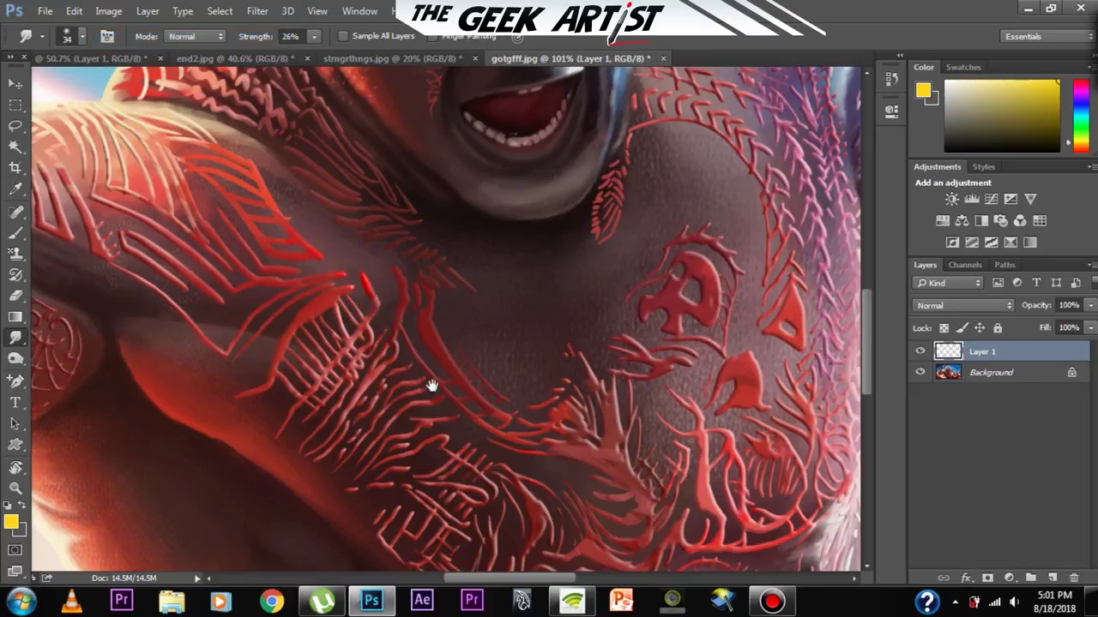
scroll(432, 385, "down", 2)
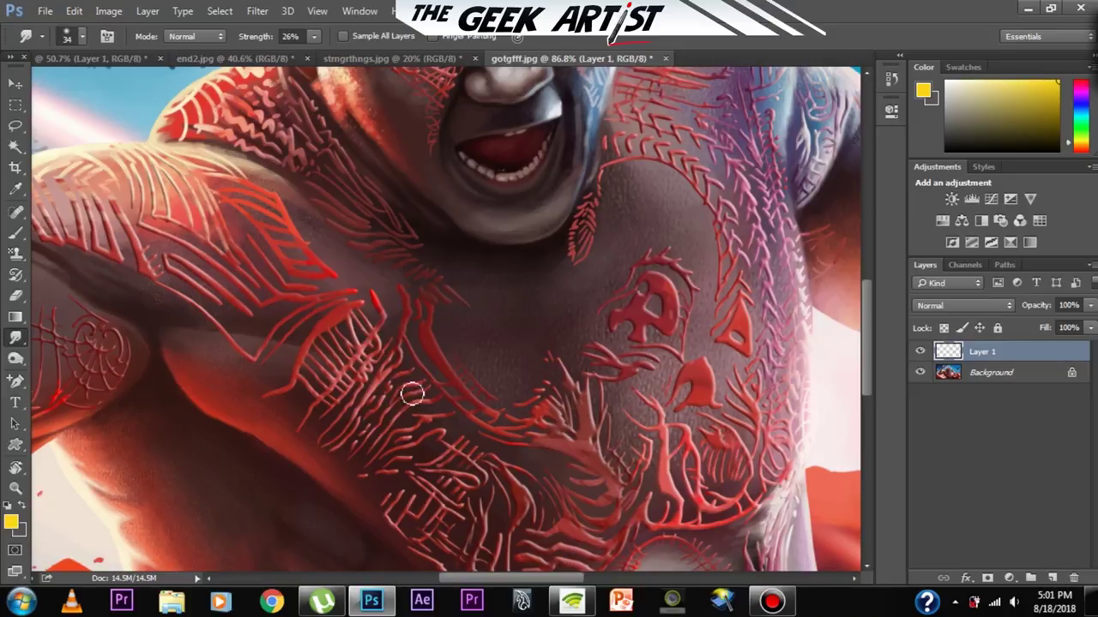
left_click(985, 374)
mouse_move(354, 374)
left_mouse_down()
mouse_move(362, 321)
mouse_move(360, 343)
mouse_move(446, 386)
left_mouse_up()
mouse_move(240, 262)
left_mouse_down()
mouse_move(272, 183)
mouse_move(296, 188)
mouse_move(302, 277)
left_mouse_up()
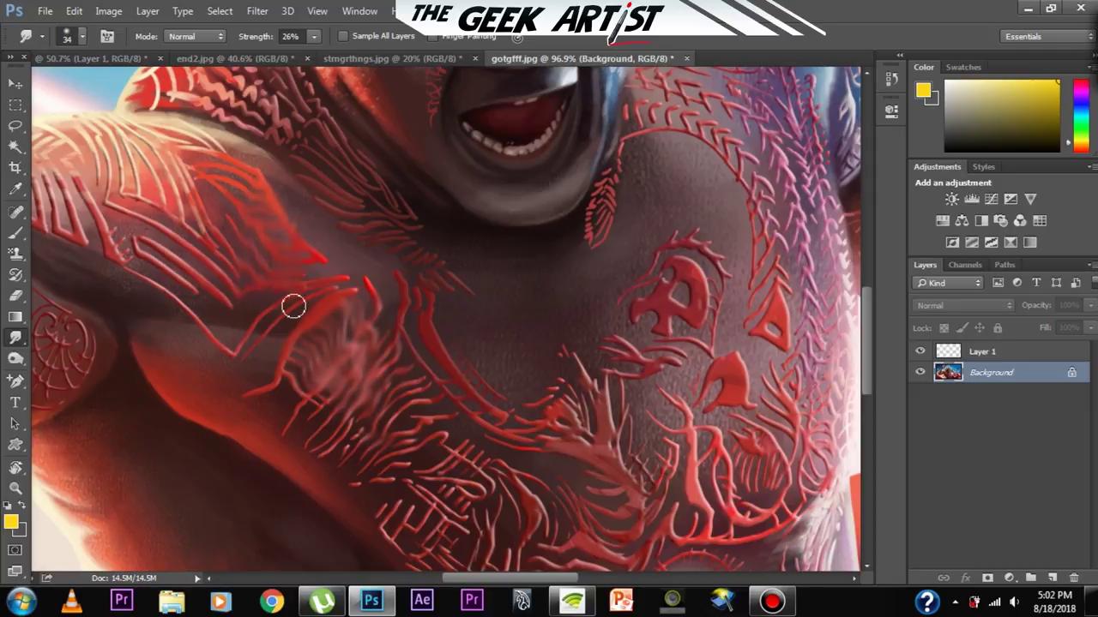
left_click_drag(357, 302, 342, 323)
scroll(341, 323, "down", 5)
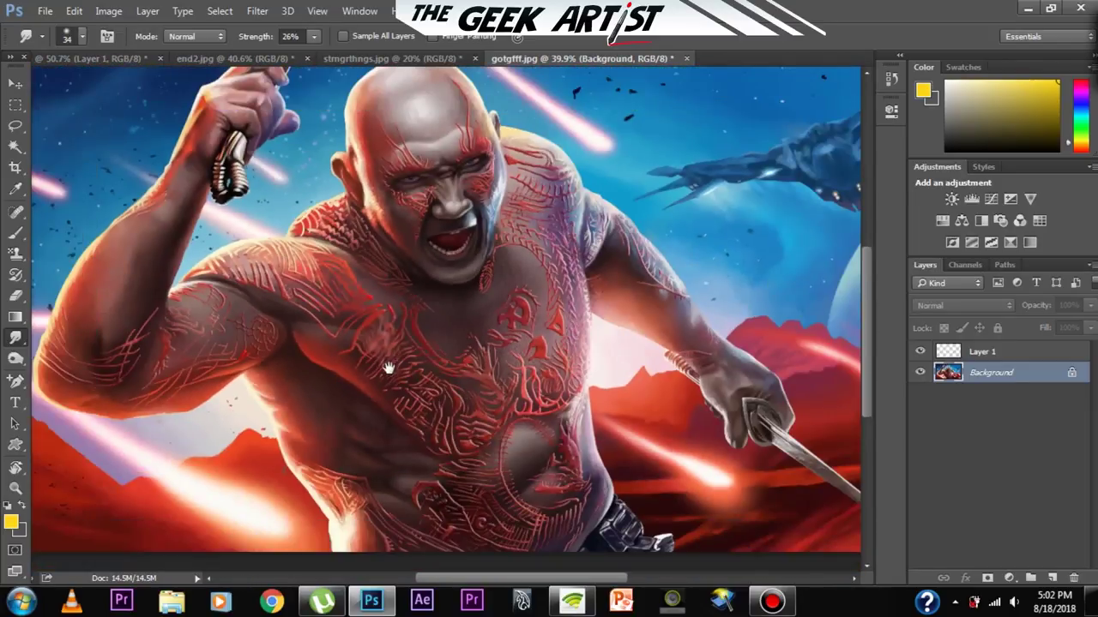
- Enlarge the Smudge brush to 66 px and smear the tail of the pink light streak beside the raised arm
scroll(257, 169, "up", 5)
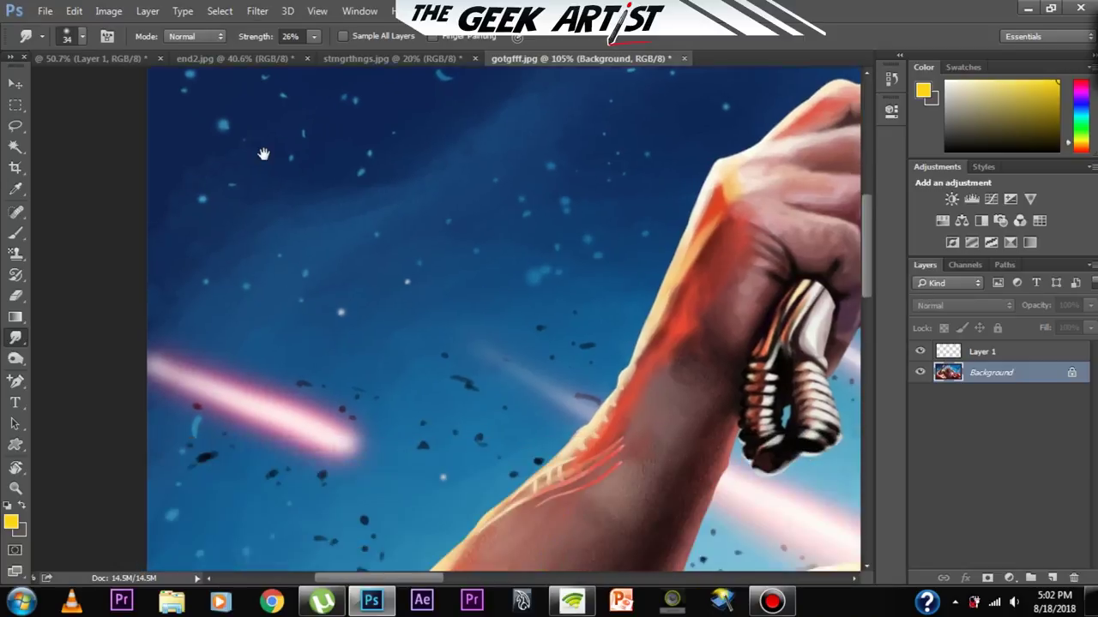
left_click_drag(264, 154, 263, 133)
left_click(82, 36)
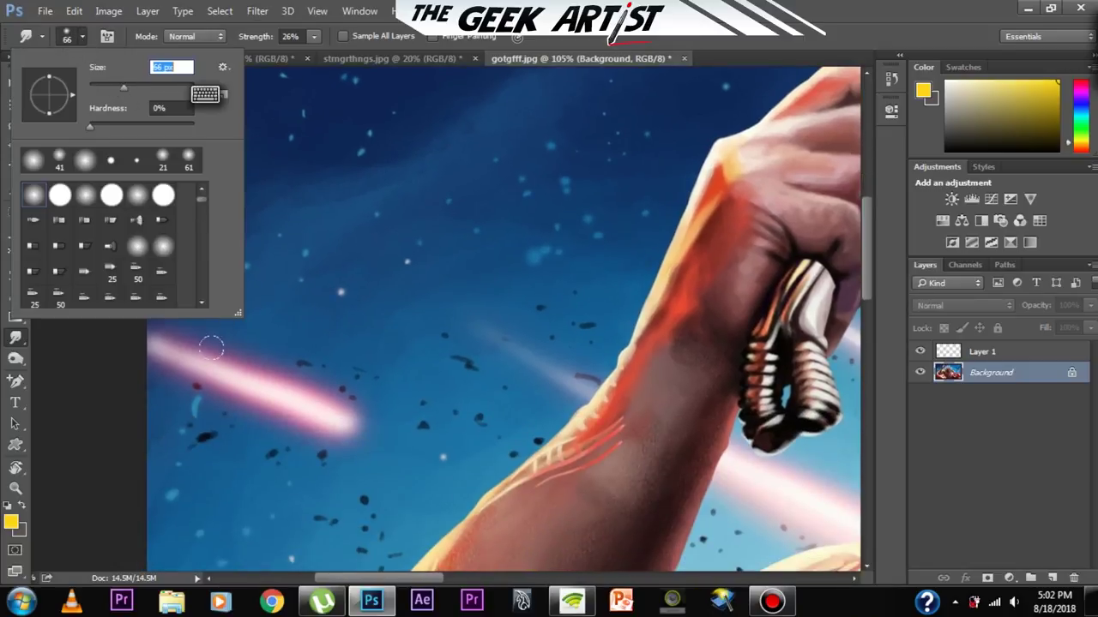
key("Return")
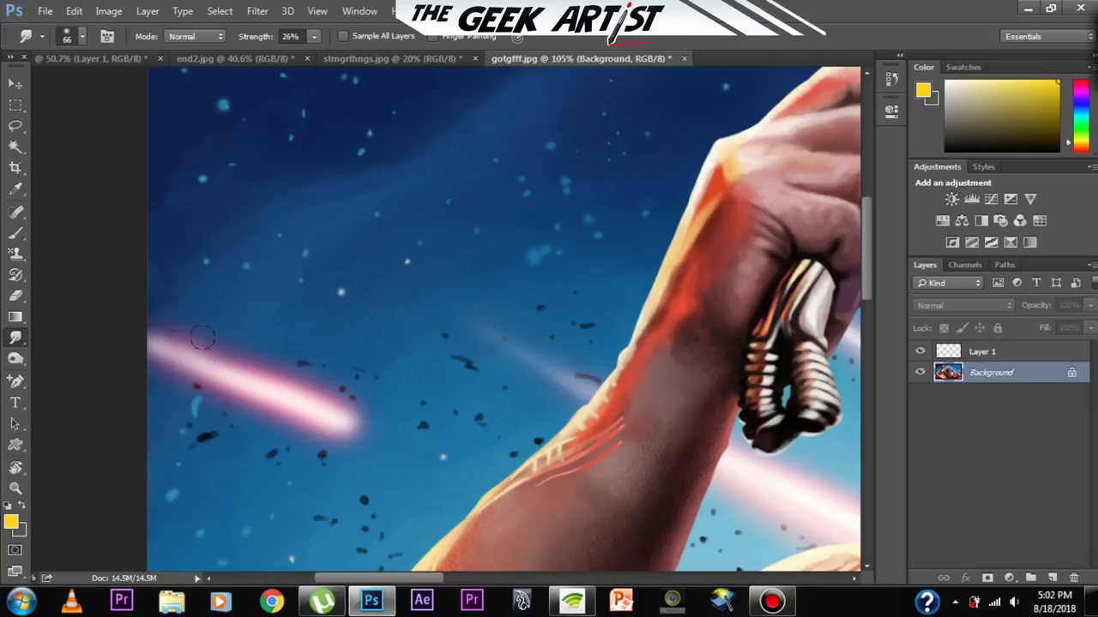
mouse_move(202, 340)
left_mouse_down()
mouse_move(229, 361)
mouse_move(186, 331)
mouse_move(218, 322)
mouse_move(244, 364)
mouse_move(222, 329)
mouse_move(189, 335)
left_mouse_up()
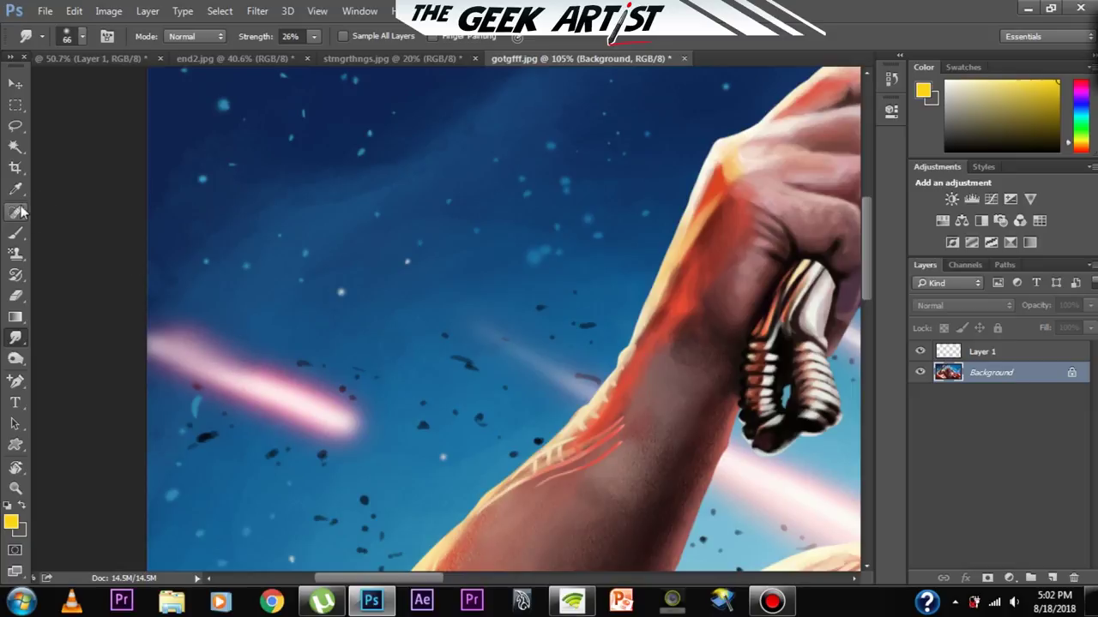
- Blend the smeared tail of the pink light streak into the sky with the Mixer Brush
left_click(16, 231)
left_click(77, 276)
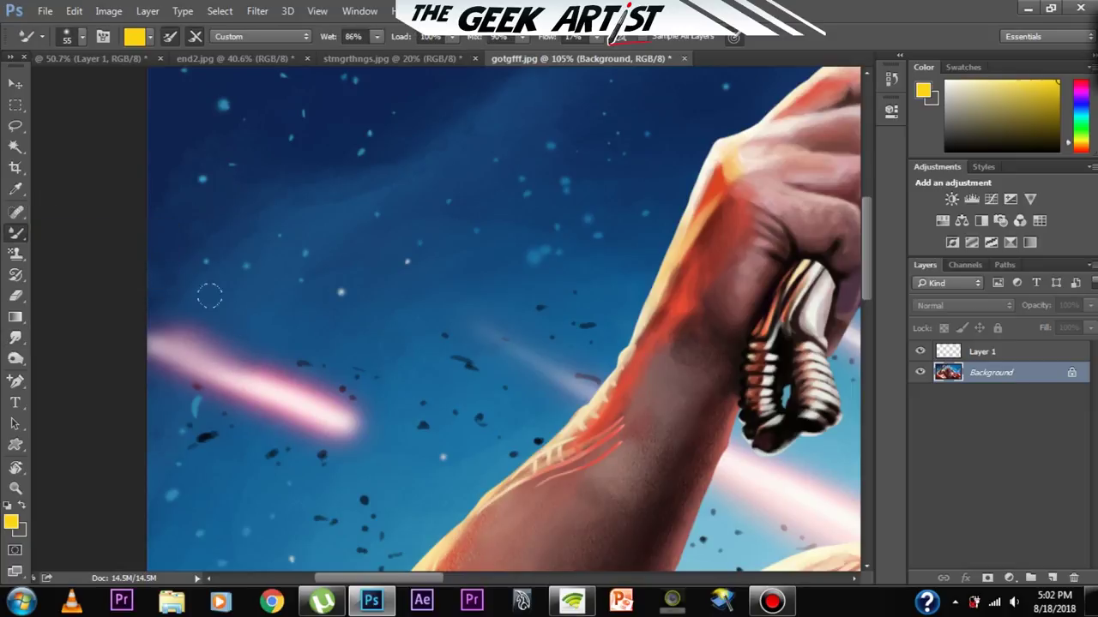
mouse_move(199, 330)
left_mouse_down()
mouse_move(257, 363)
mouse_move(219, 329)
mouse_move(195, 346)
mouse_move(237, 343)
mouse_move(225, 343)
left_mouse_up()
left_click_drag(297, 314, 233, 238)
left_click_drag(360, 291, 299, 210)
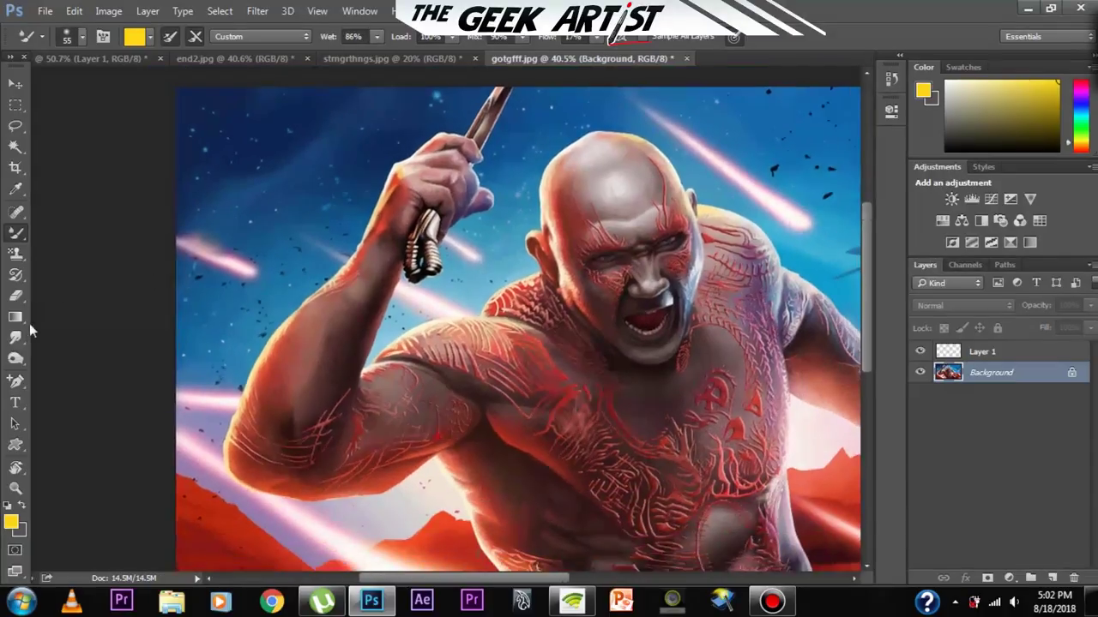
- Reselect the Smudge tool
left_click(17, 339)
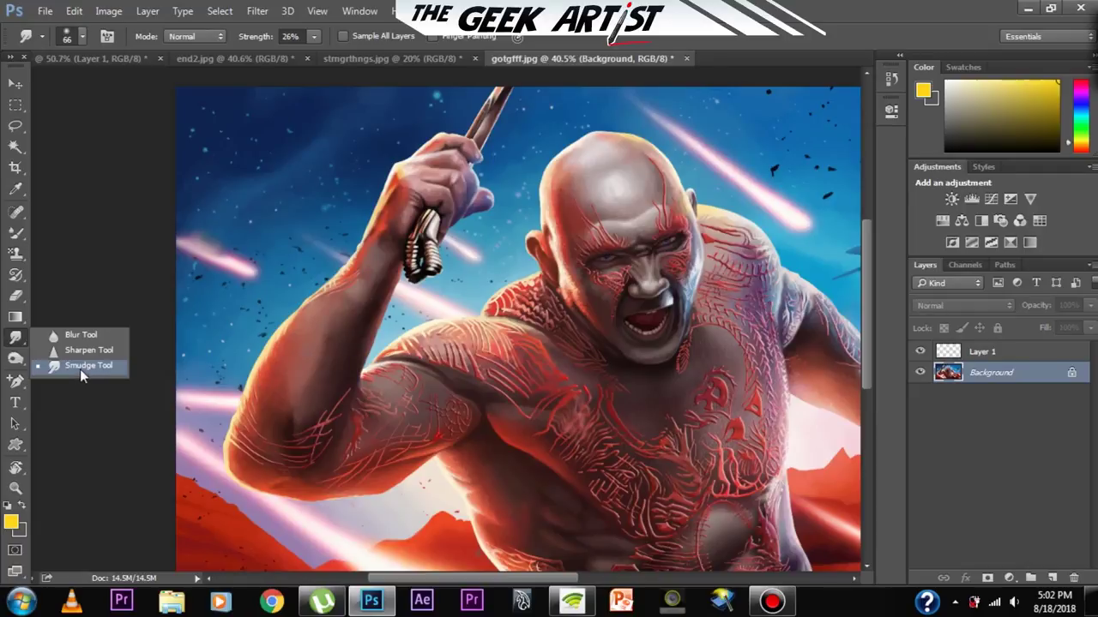
left_click(81, 368)
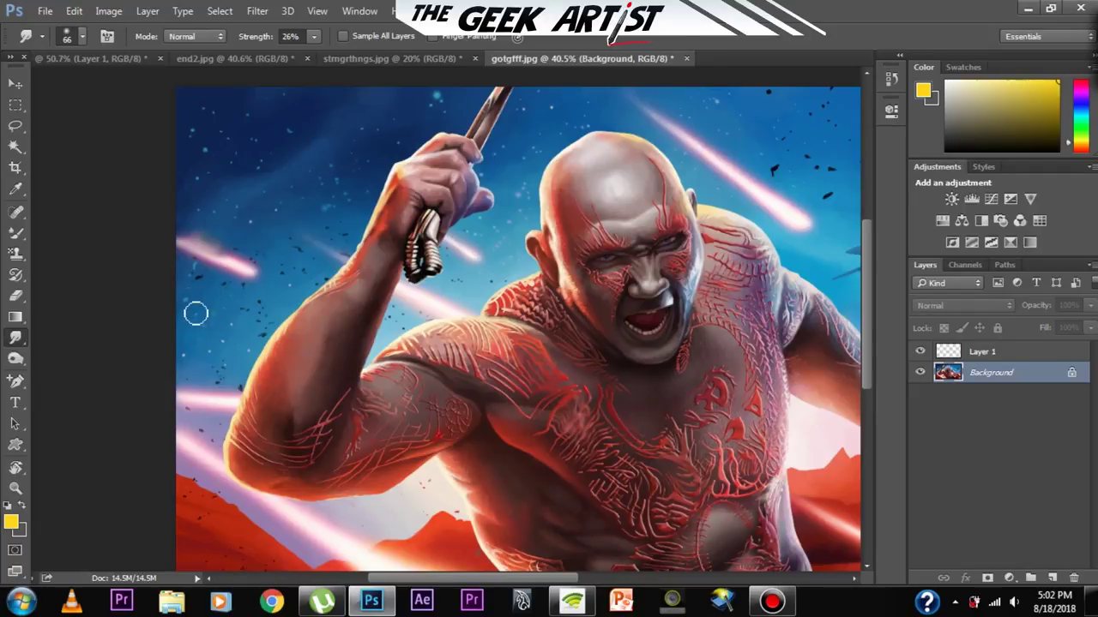
- Switch to end2.jpg with the Dodge tool and set its brush size to 88 px
mouse_move(519, 354)
left_mouse_down()
mouse_move(473, 332)
mouse_move(510, 369)
mouse_move(469, 356)
mouse_move(506, 367)
left_mouse_up()
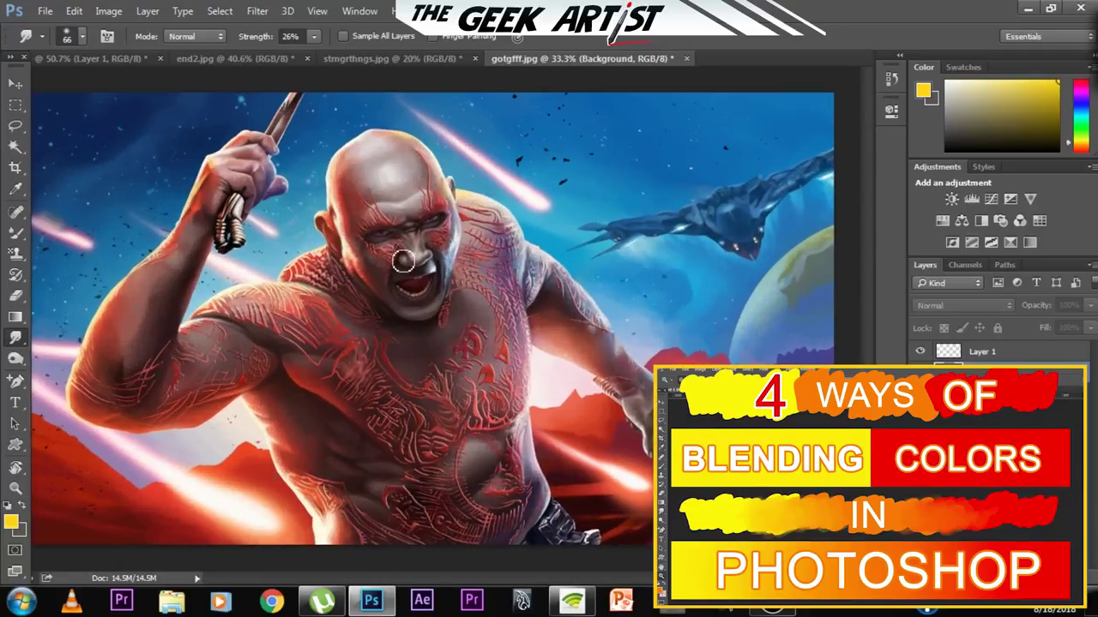
left_click(16, 358)
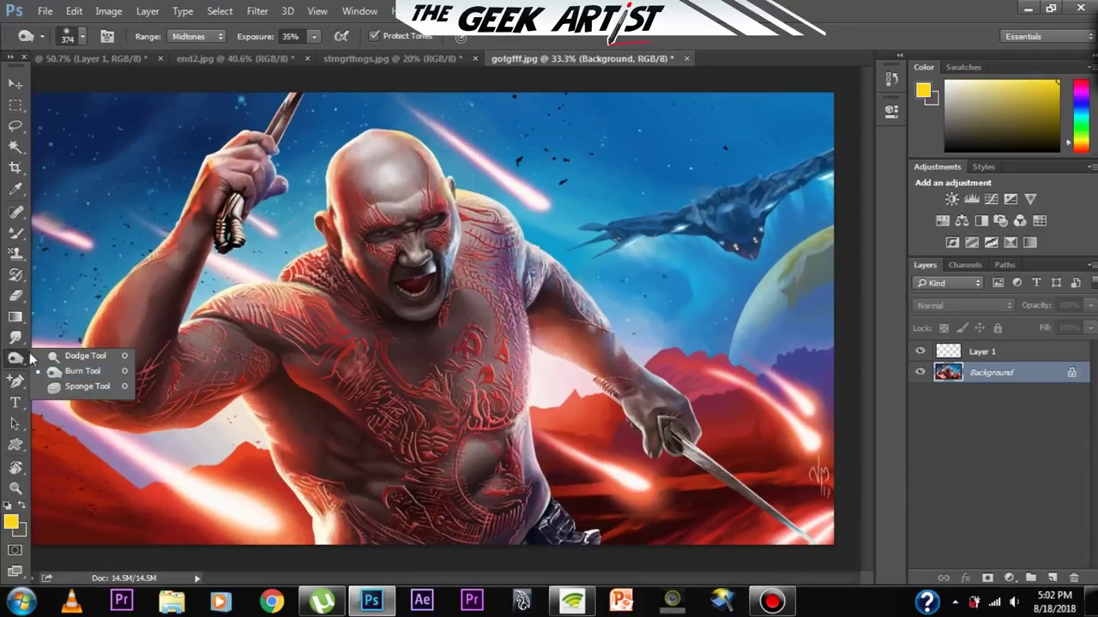
left_click(77, 355)
left_click(236, 58)
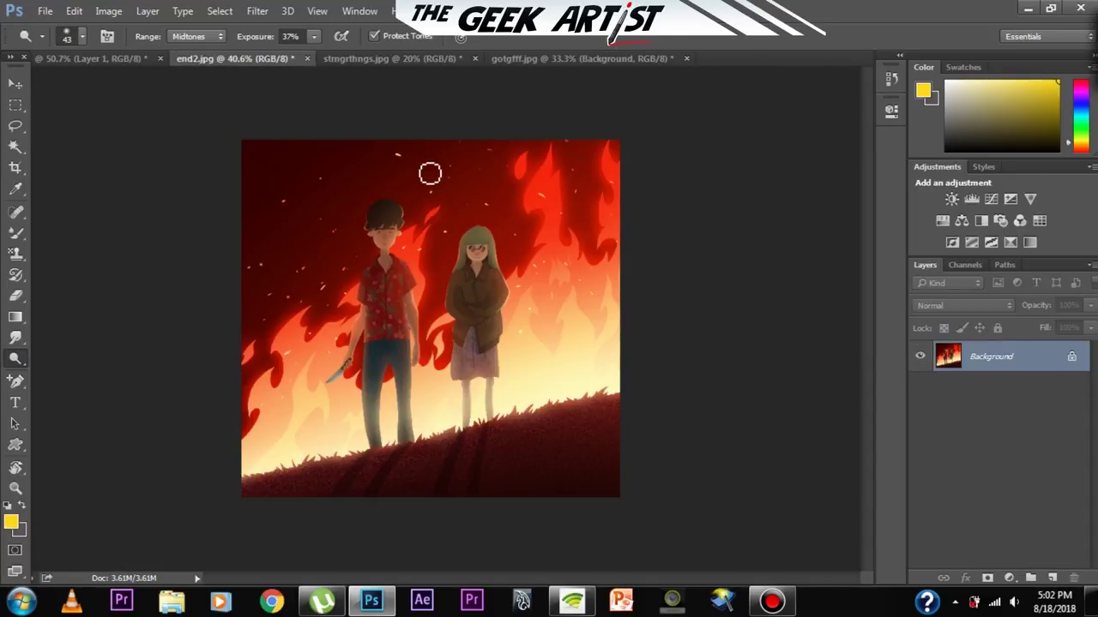
scroll(414, 221, "up", 5)
left_click(84, 36)
left_click_drag(122, 89, 134, 89)
key("Return")
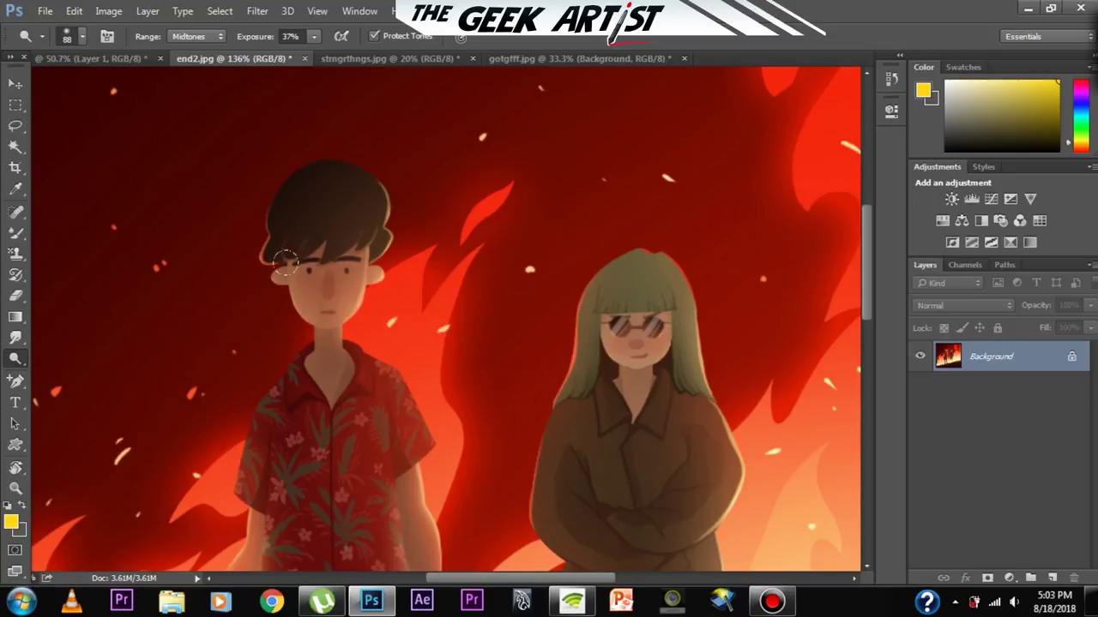
- Lighten the boy's face and neck and the girl's face with the Dodge tool, keeping Midtones at 37% exposure
right_click(26, 360)
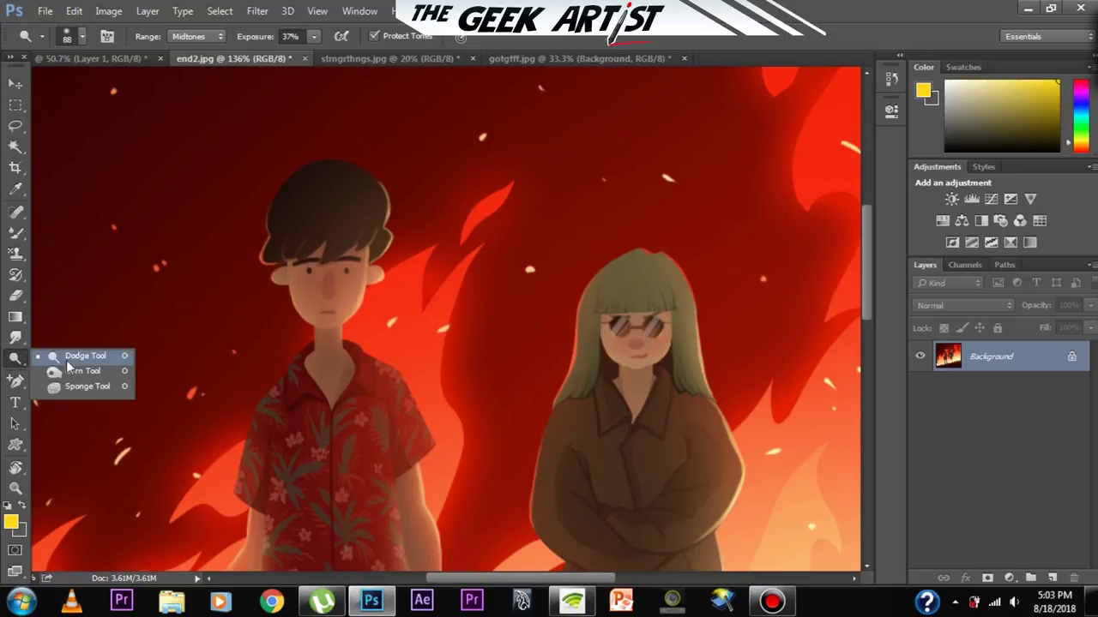
left_click(303, 269)
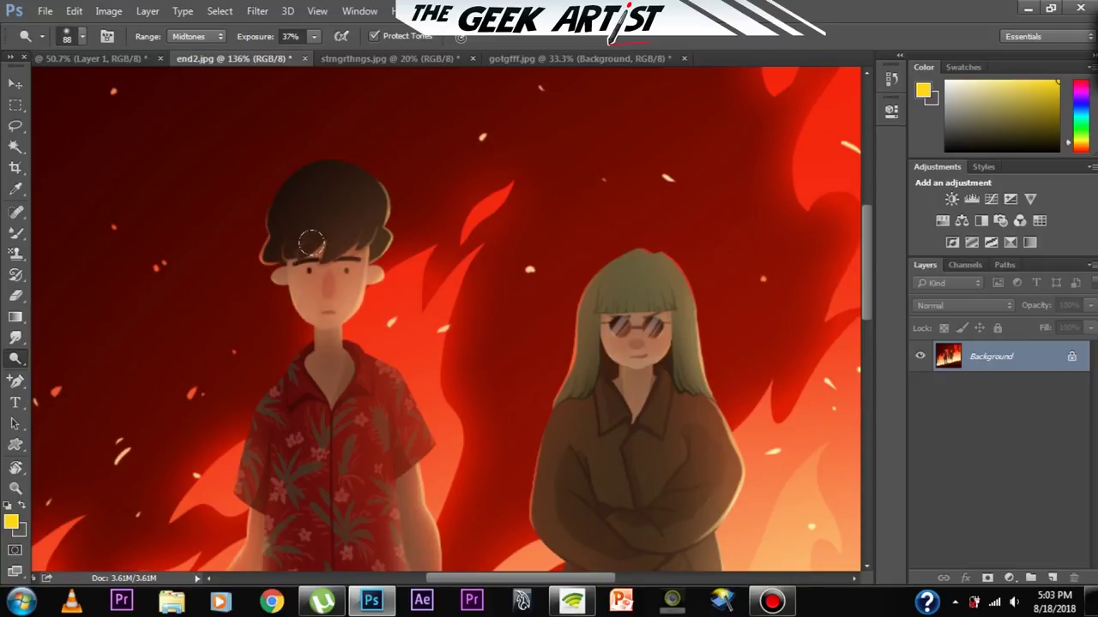
left_click_drag(304, 289, 306, 384)
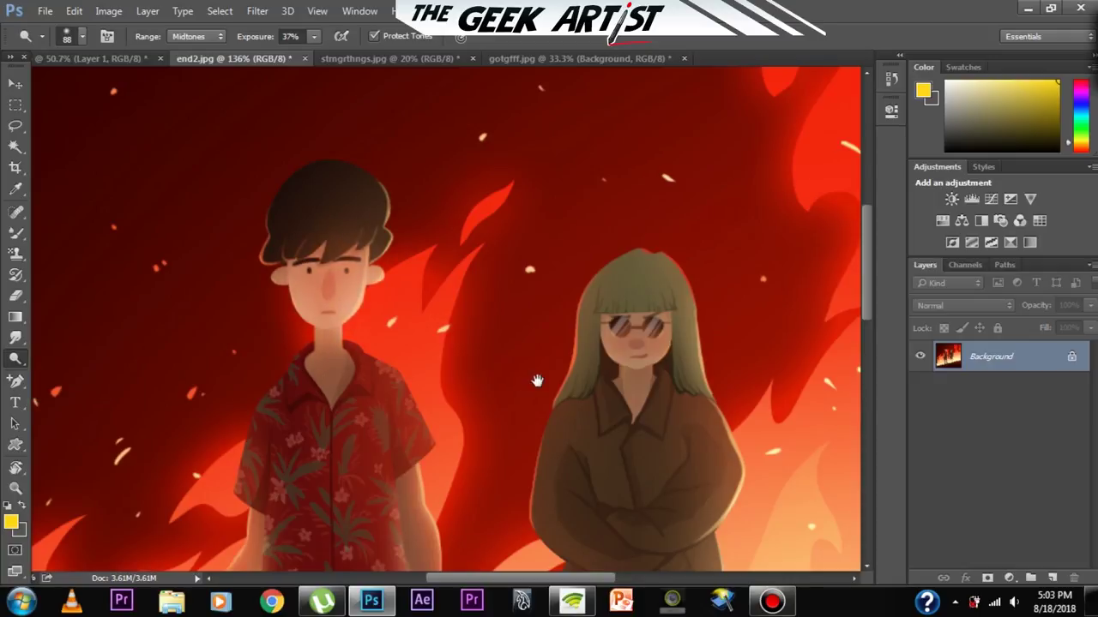
left_click_drag(537, 379, 461, 361)
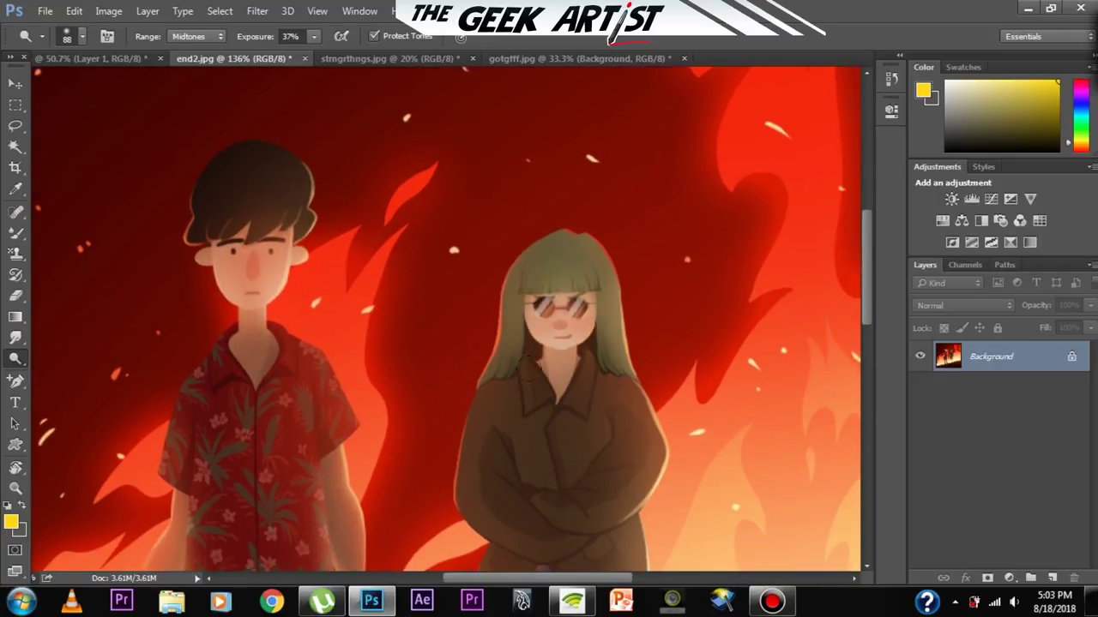
left_click(540, 371)
scroll(550, 395, "down", 7)
scroll(550, 396, "up", 6)
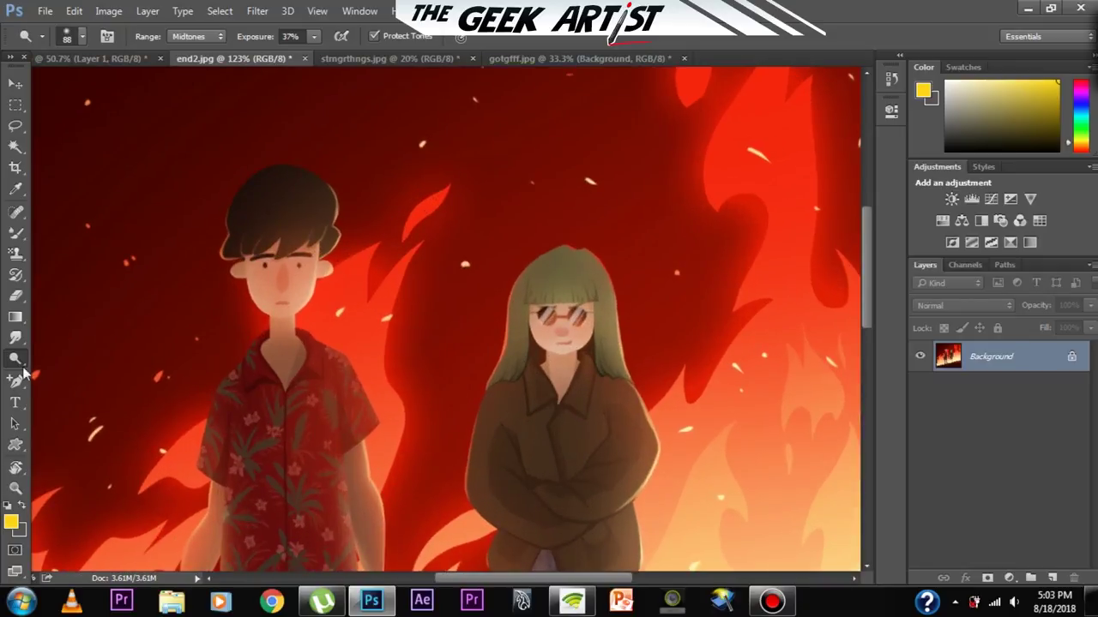
- Activate the Burn tool and set its brush size to 77 px
right_click(16, 379)
right_click(16, 358)
left_click(90, 377)
left_click(83, 37)
left_click_drag(156, 89, 129, 87)
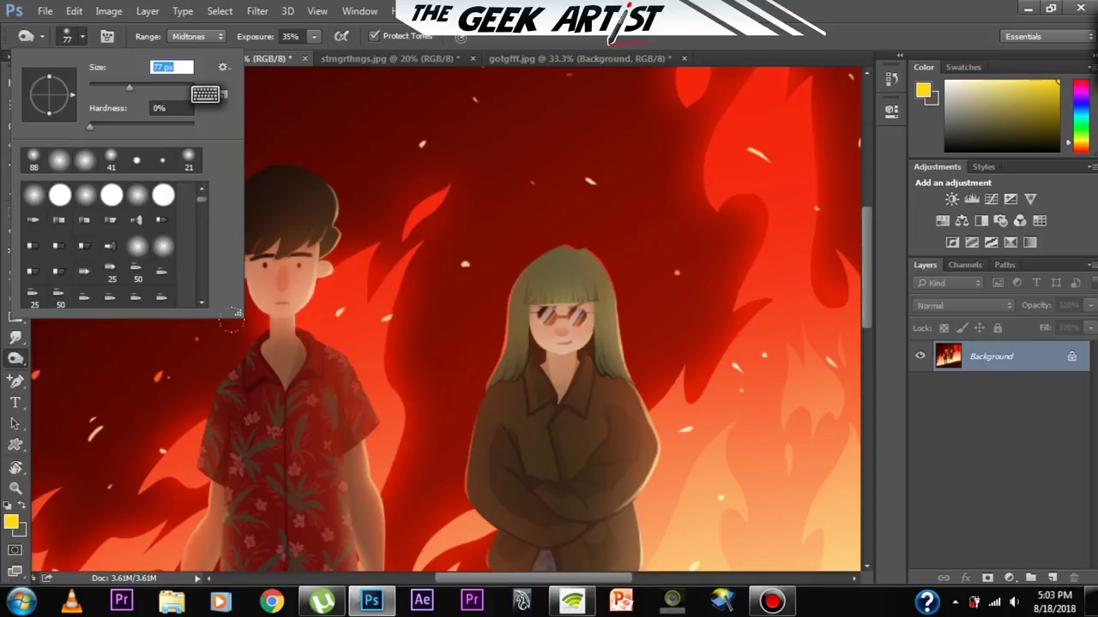
- Darken the faces of the boy and the girl with the Burn tool, using the Midtones range at 35% exposure
left_click(277, 285)
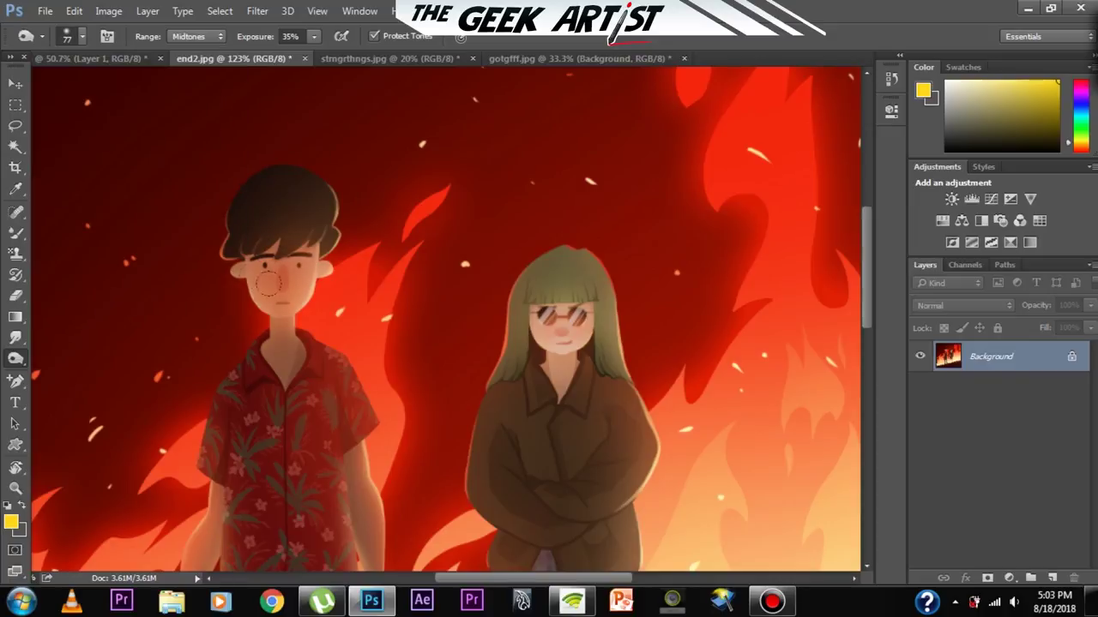
left_click_drag(282, 264, 279, 287)
left_click_drag(266, 235, 268, 284)
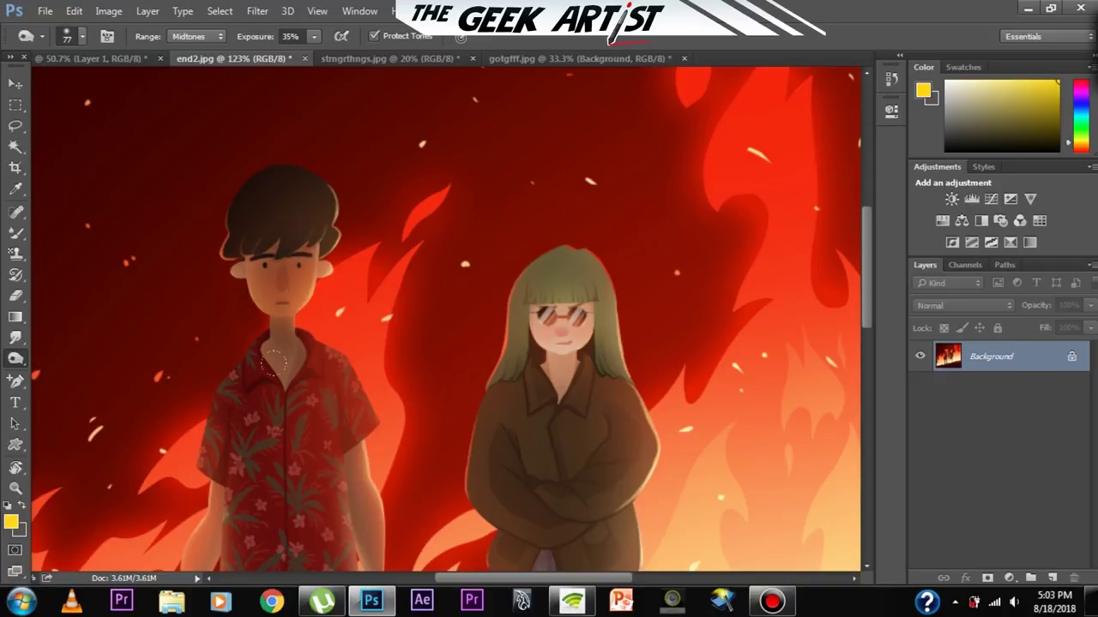
left_click_drag(342, 331, 326, 332)
mouse_move(520, 339)
left_mouse_down()
mouse_move(527, 294)
mouse_move(513, 337)
left_mouse_up()
scroll(523, 352, "down", 3)
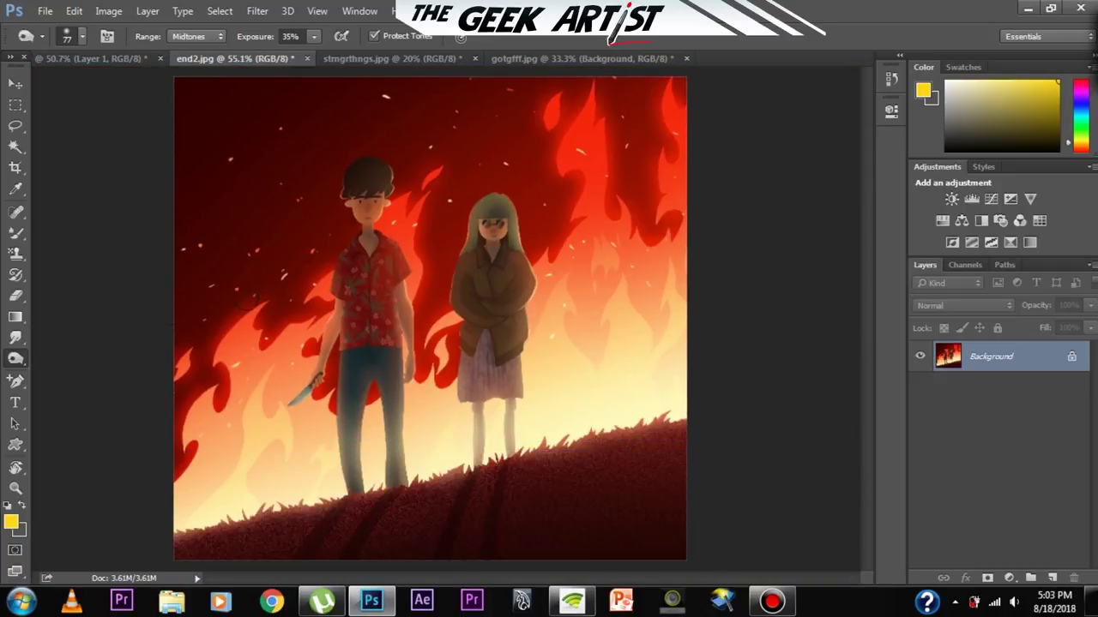
- Activate the Sponge tool in Desaturate mode and set its brush size to 89 px
right_click(19, 369)
left_click(82, 387)
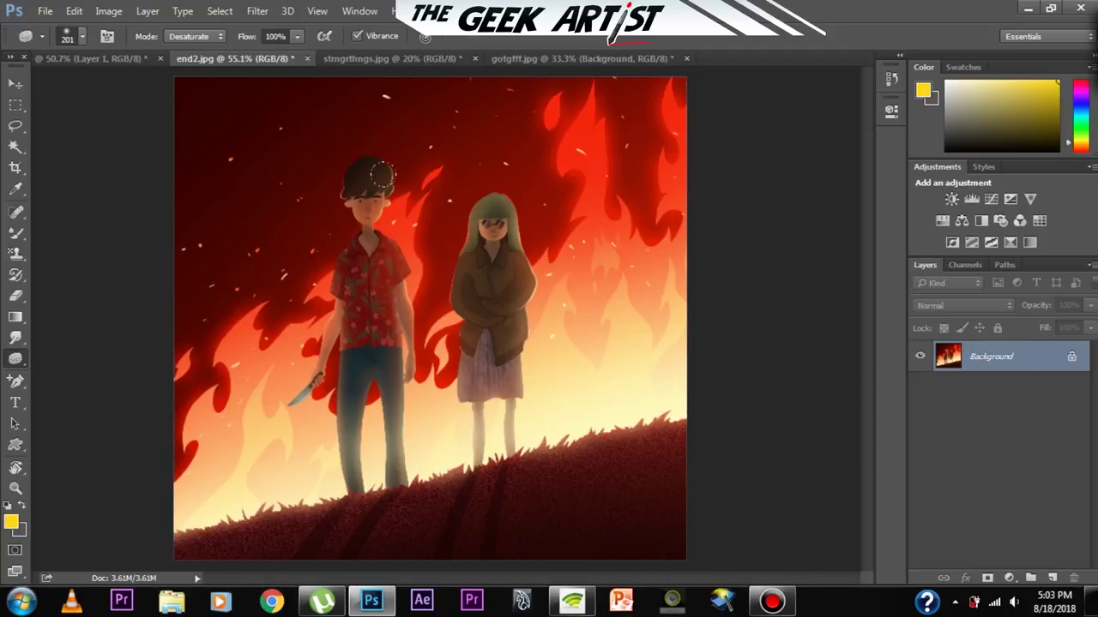
scroll(425, 192, "up", 3)
left_click(79, 40)
left_click_drag(169, 88, 132, 96)
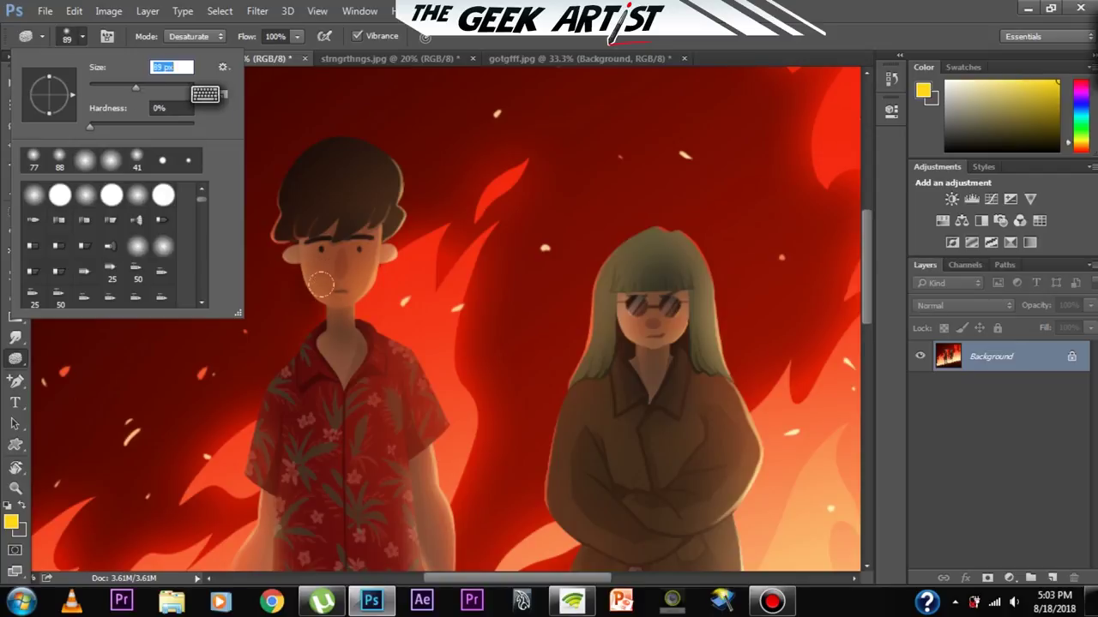
- Desaturate the faces, necks and hair of the boy and the girl with the Sponge tool at 100% flow
left_click(339, 212)
left_click_drag(324, 354, 311, 299)
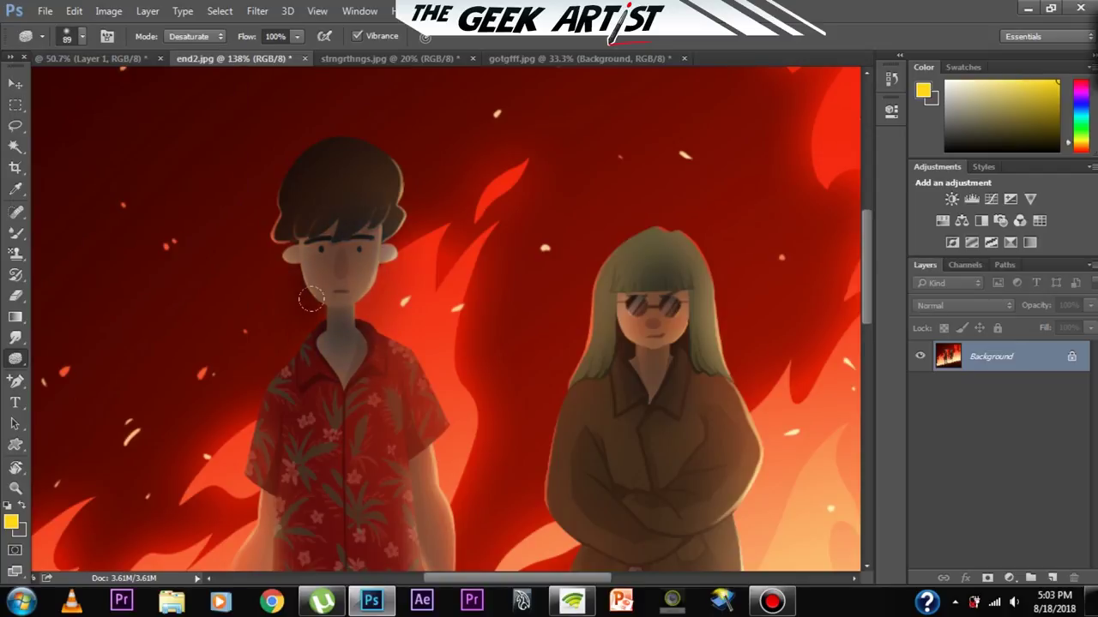
left_click_drag(352, 222, 341, 282)
scroll(541, 392, "down", 5)
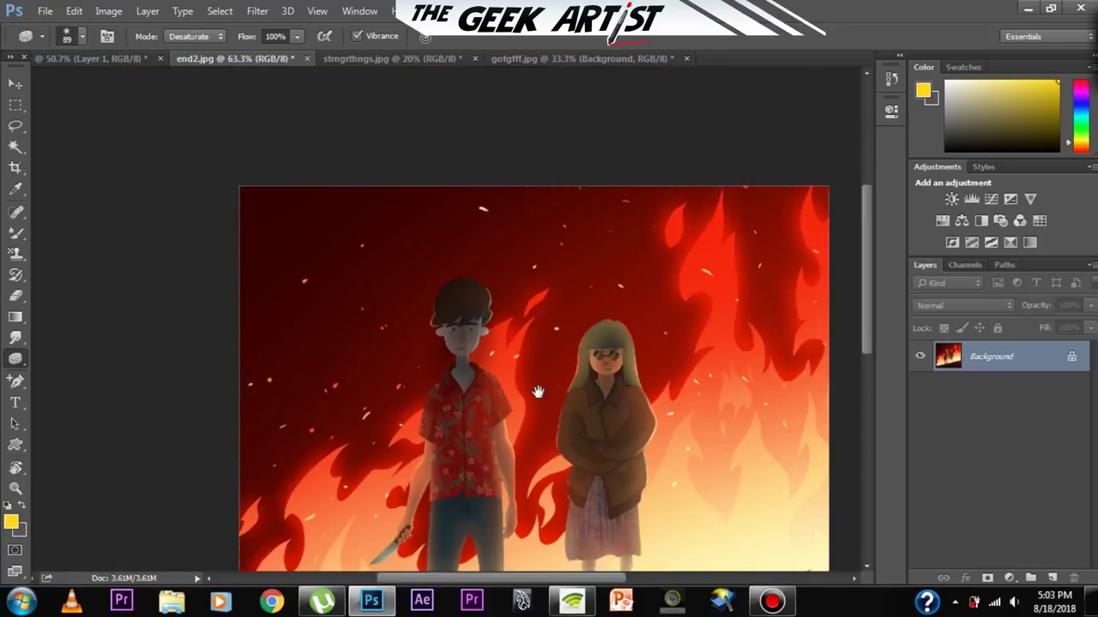
left_click_drag(648, 412, 605, 398)
scroll(608, 400, "up", 4)
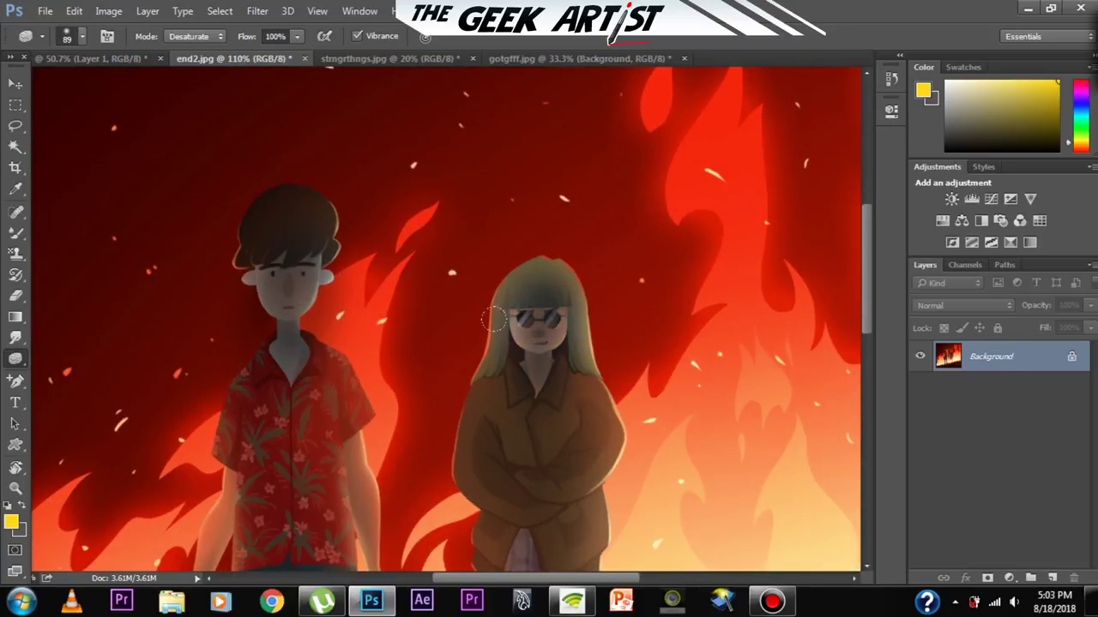
scroll(525, 333, "down", 3)
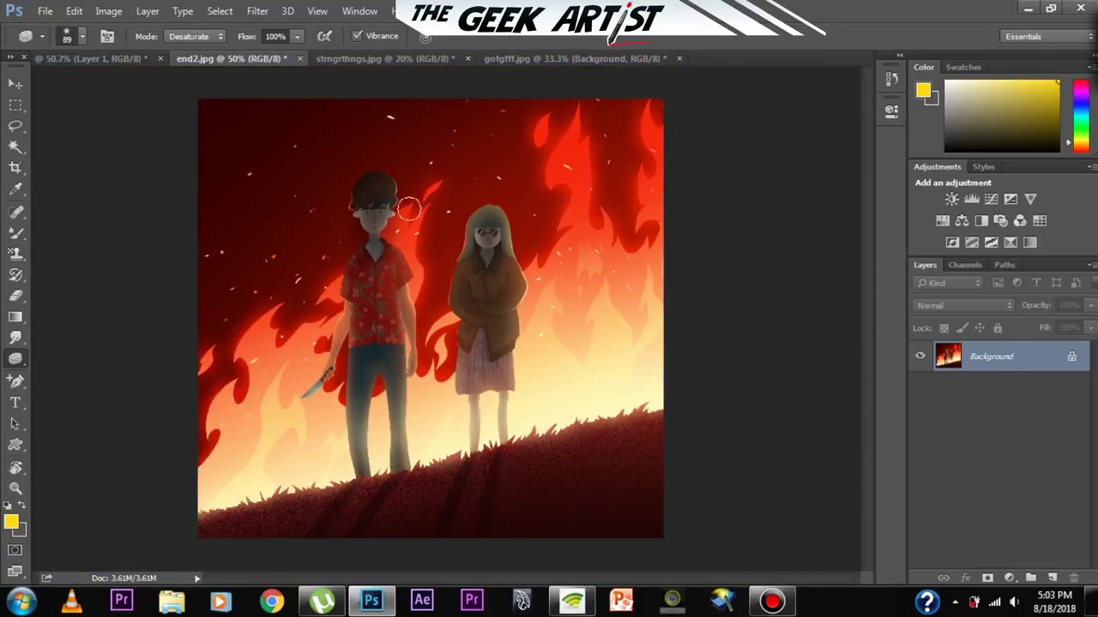
scroll(409, 209, "up", 3)
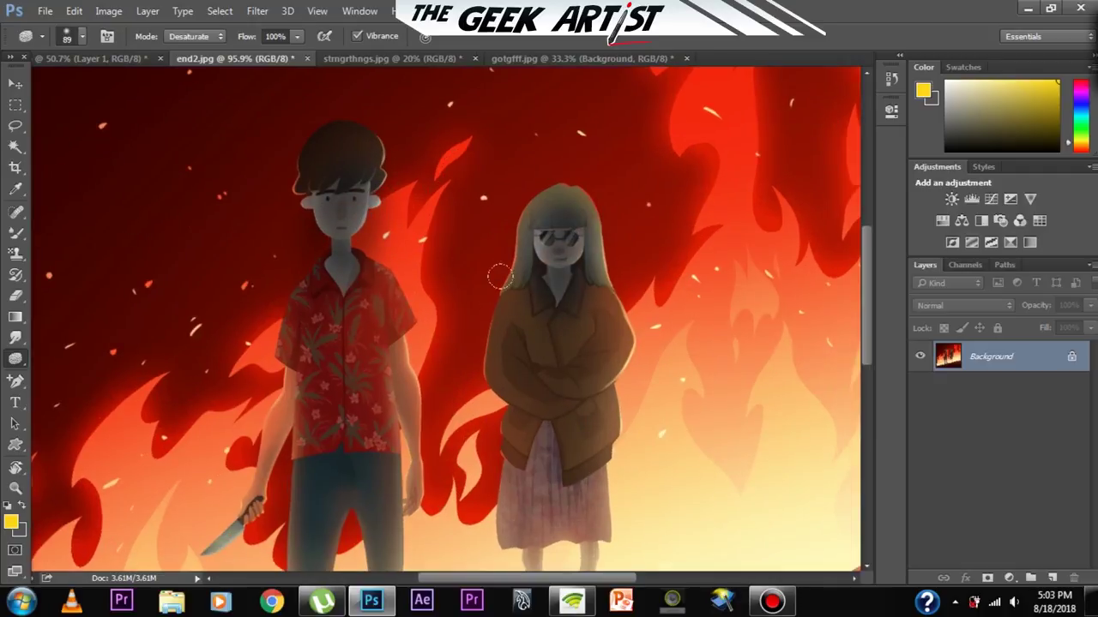
scroll(500, 276, "down", 3)
scroll(385, 253, "up", 2)
- Activate the Pen tool and switch to the white document with the grey and black brush strokes
left_click(17, 362)
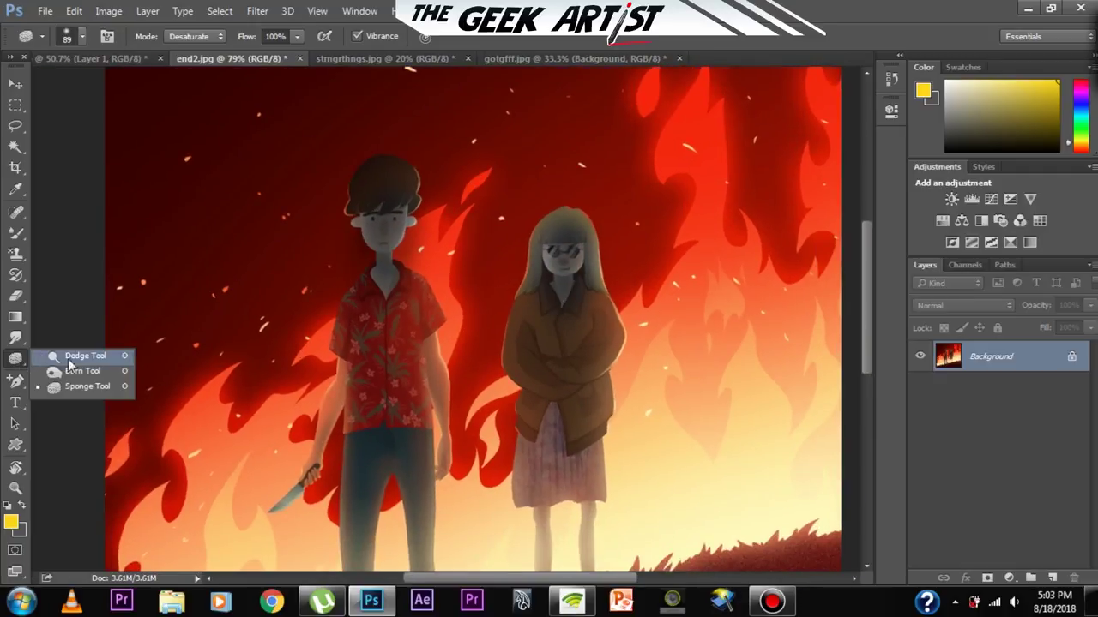
left_click(15, 380)
left_click(80, 379)
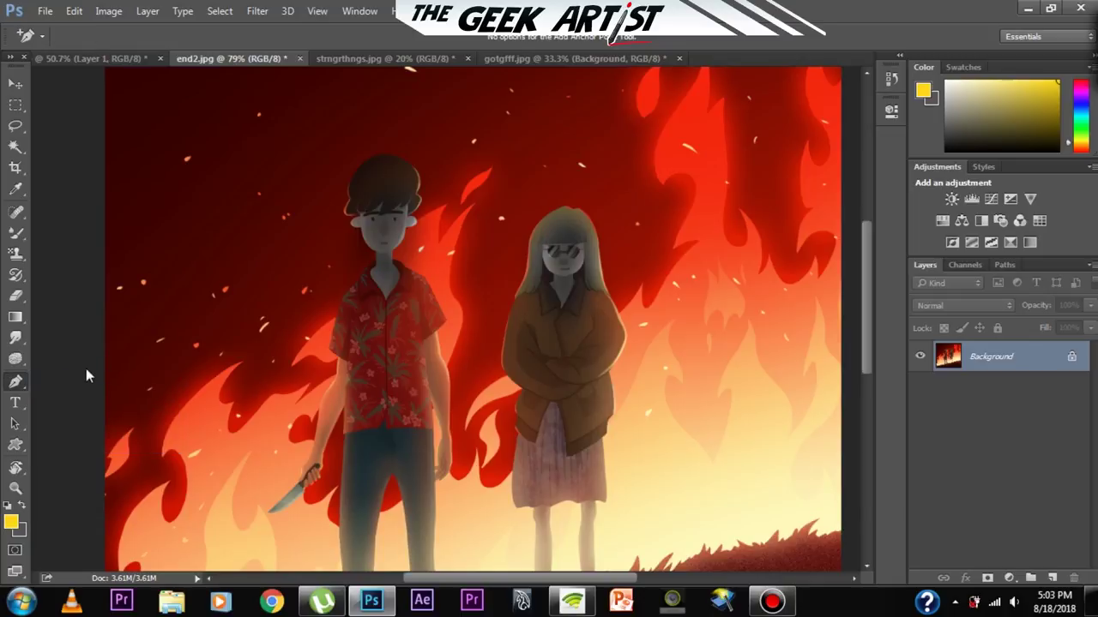
scroll(463, 242, "down", 3)
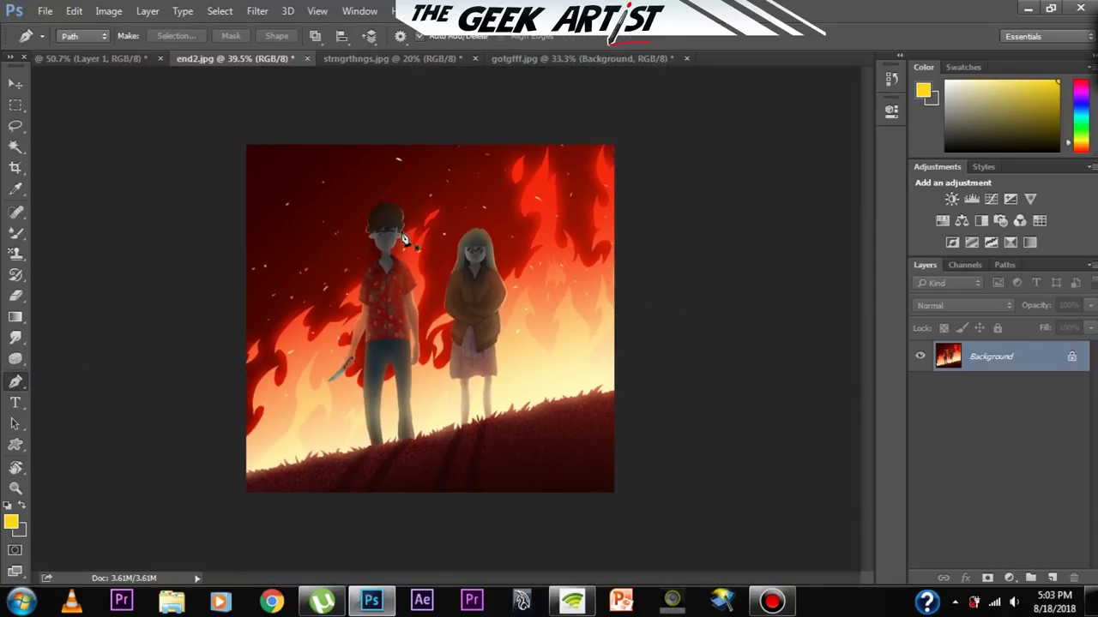
left_click(138, 60)
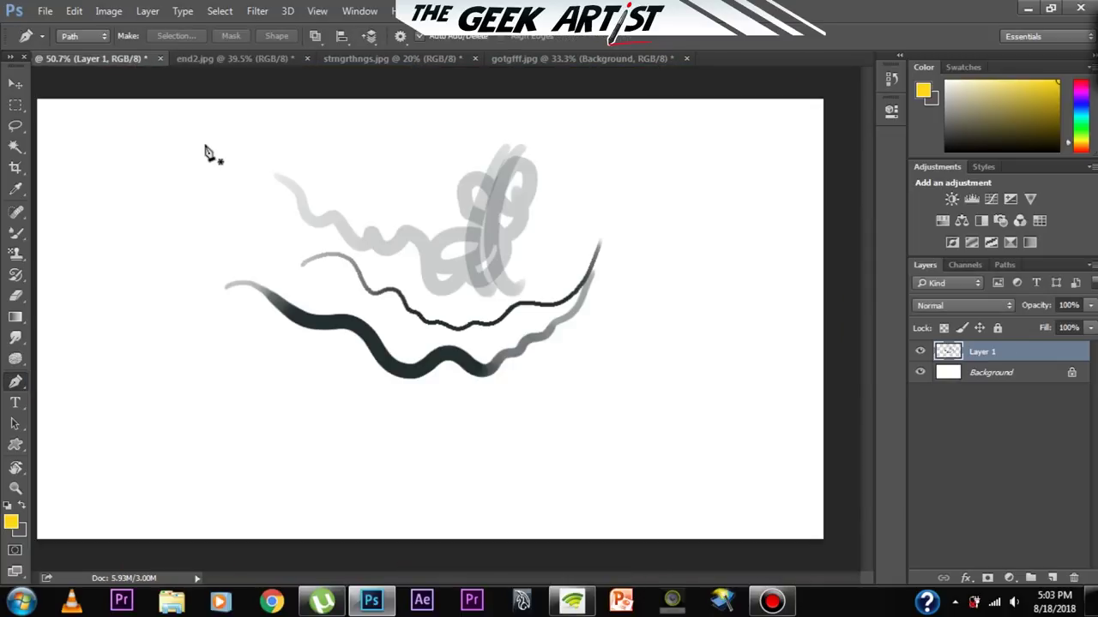
scroll(409, 340, "down", 1)
scroll(409, 339, "up", 1)
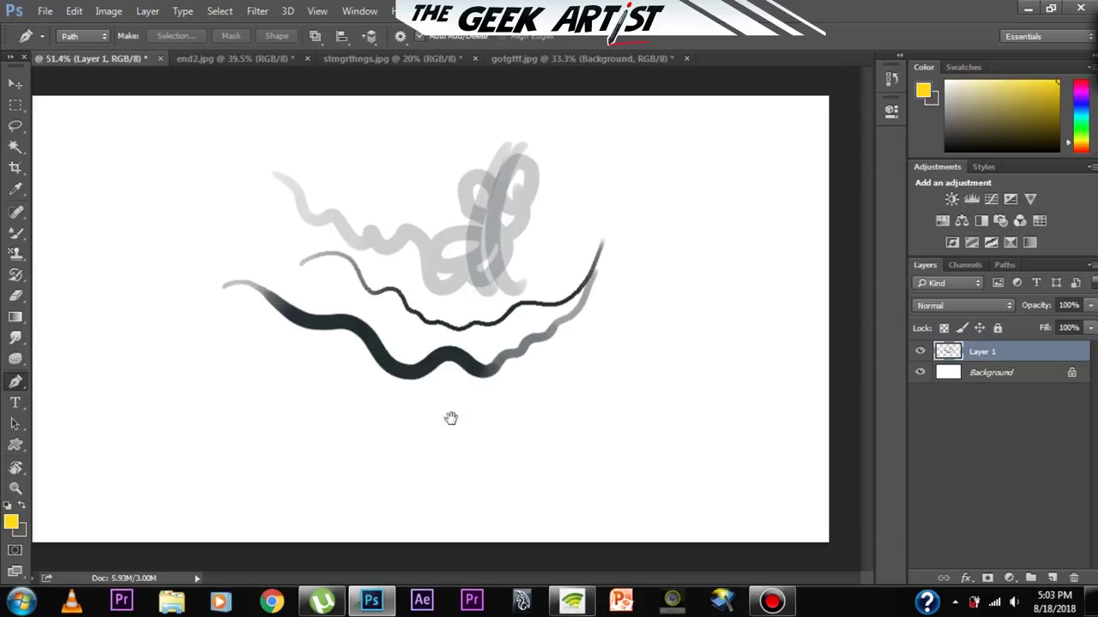
scroll(367, 372, "down", 3)
scroll(378, 378, "up", 2)
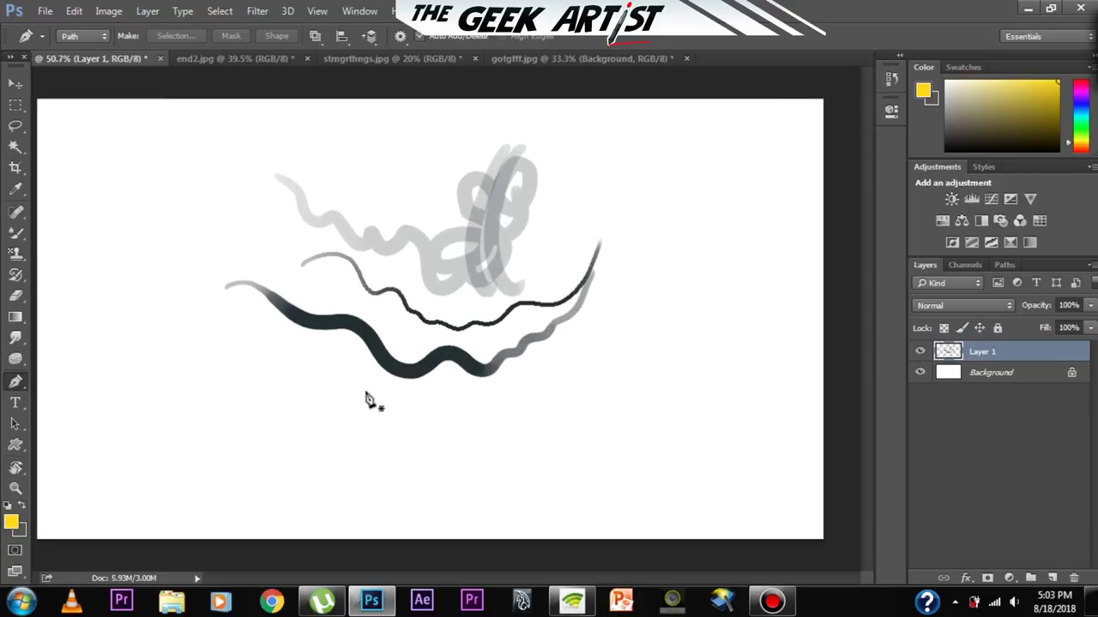
scroll(355, 402, "up", 3)
scroll(373, 387, "down", 3)
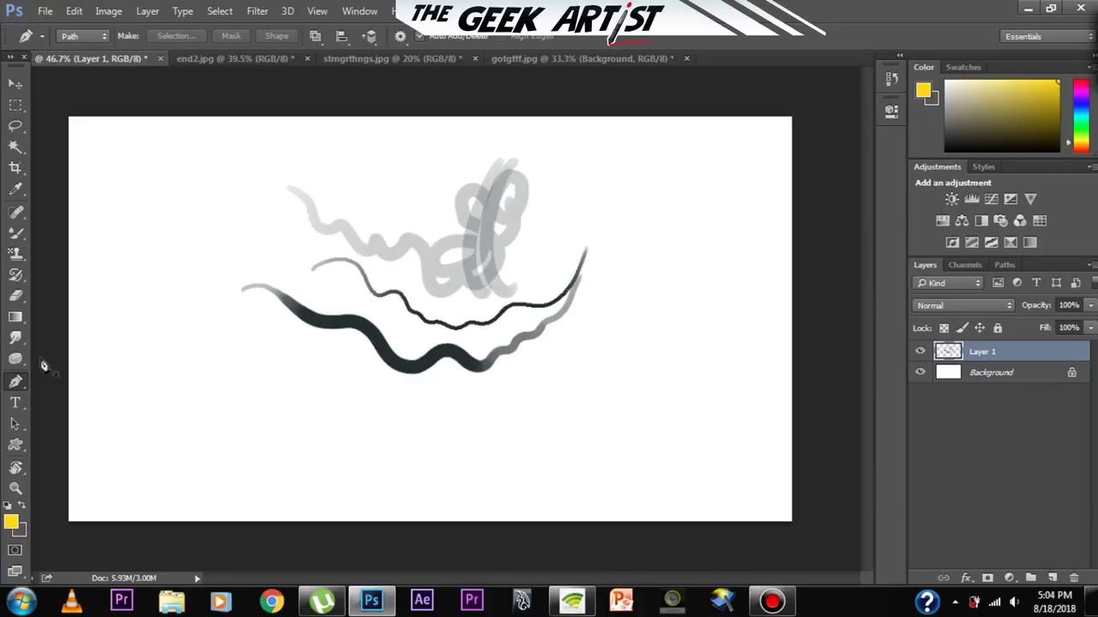
- Draw a closed three-point triangular path with the Pen tool in the blank area below and beside the dark brush stroke
left_click(20, 379)
left_click(81, 378)
left_click_drag(326, 407, 297, 404)
left_click_drag(256, 372, 293, 345)
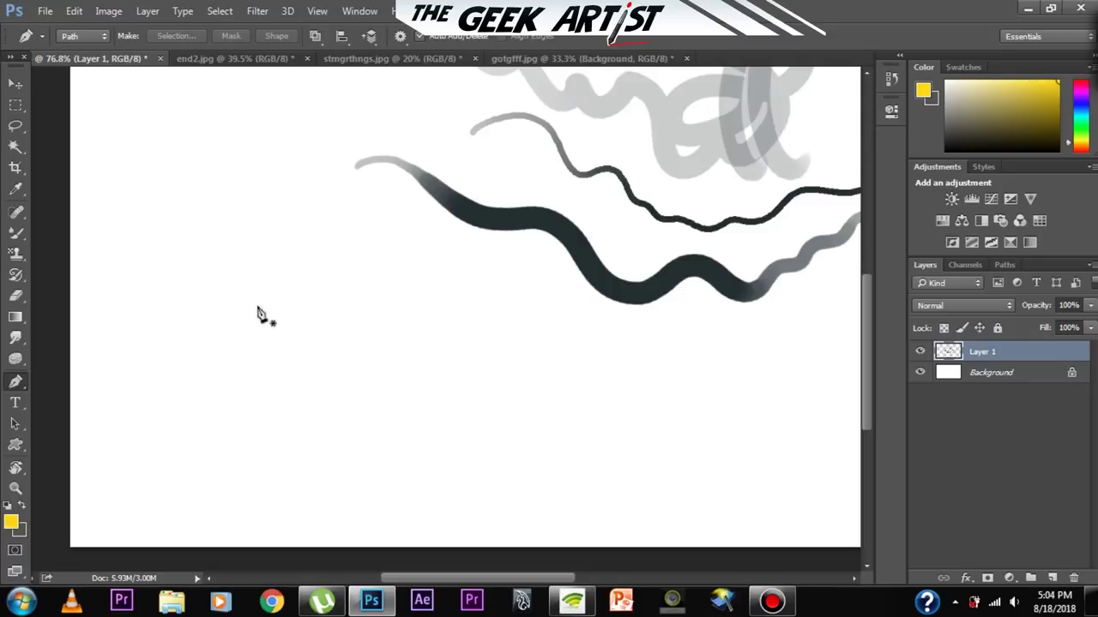
left_click(17, 383)
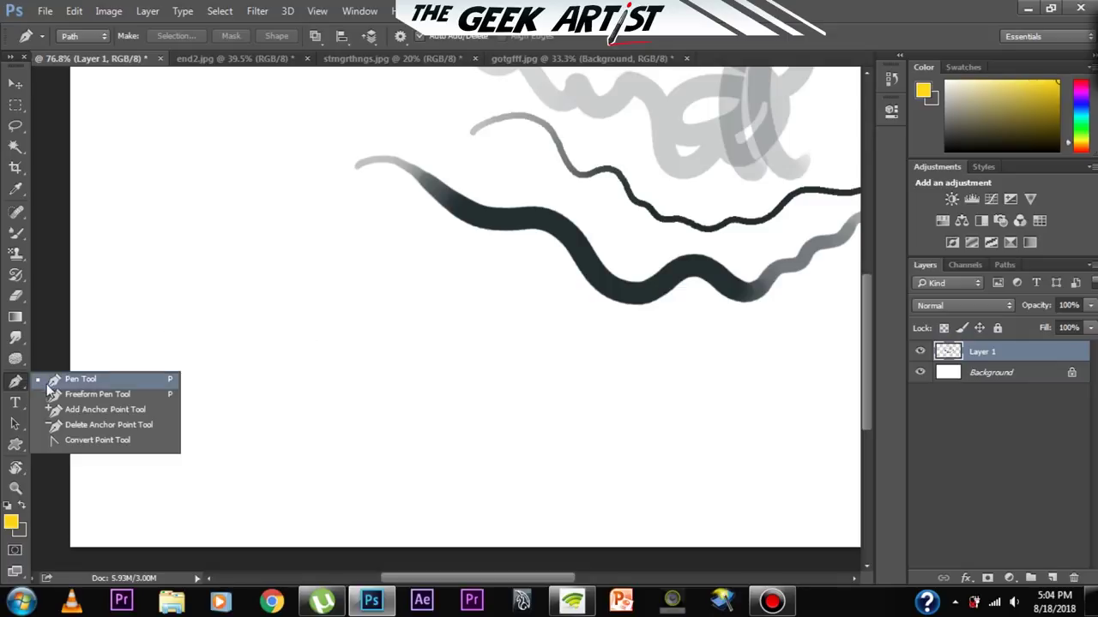
left_click(79, 380)
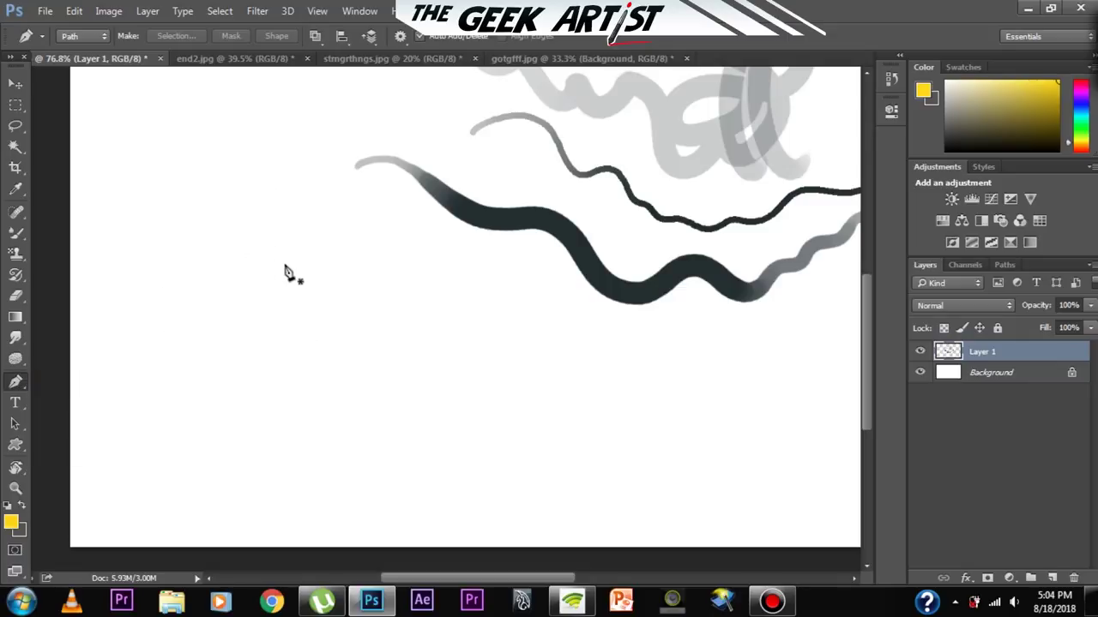
left_click(378, 342, "alt")
scroll(378, 344, "up", 3)
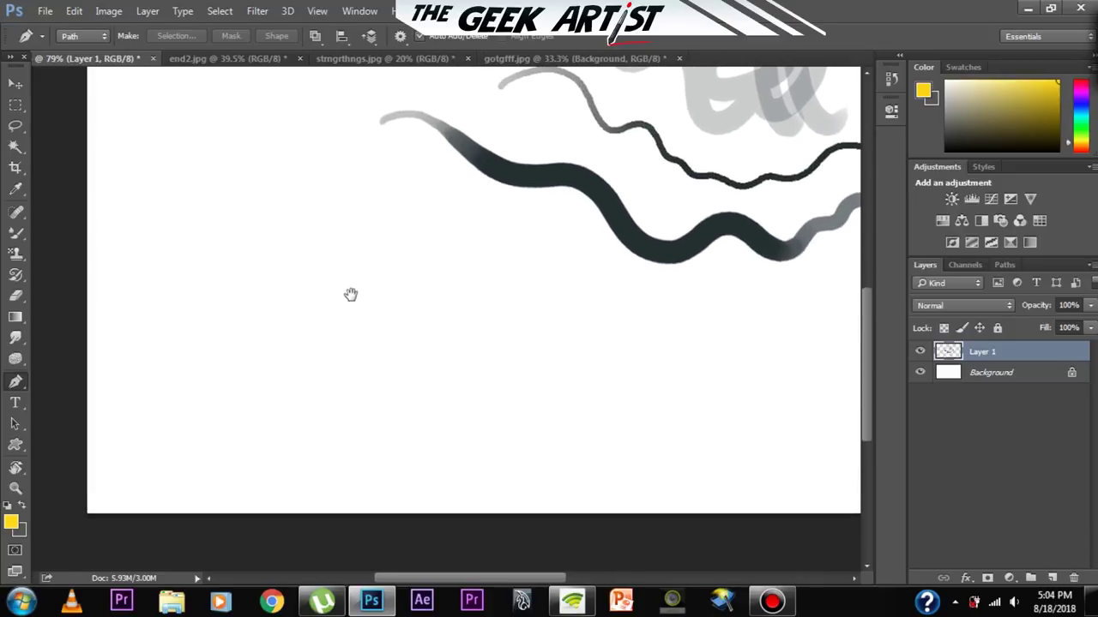
left_click(301, 218)
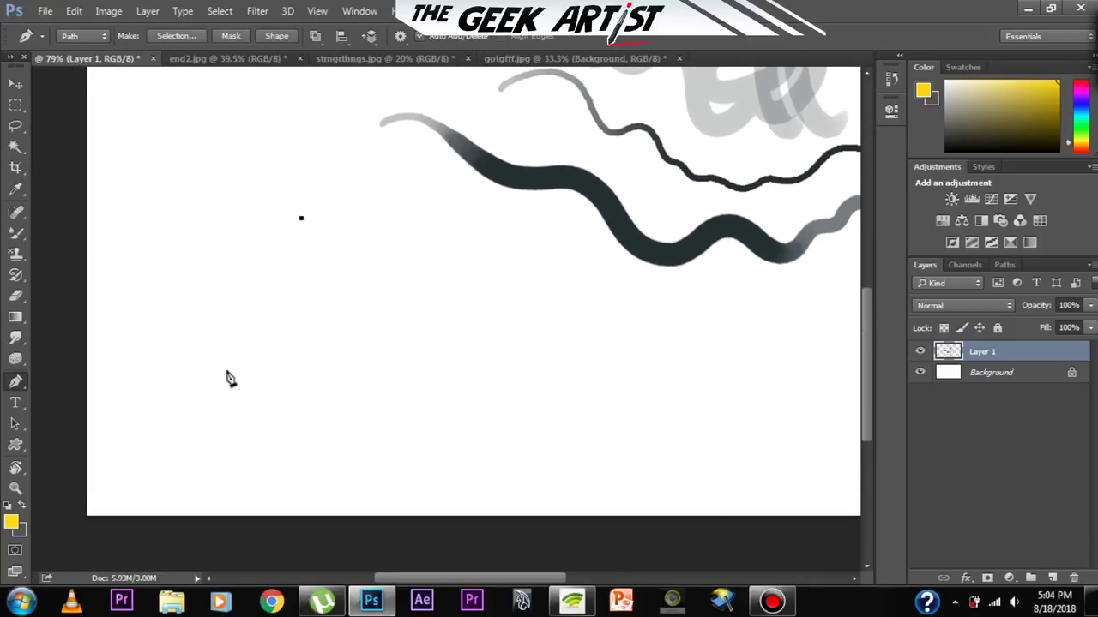
left_click(226, 332)
left_click(360, 425)
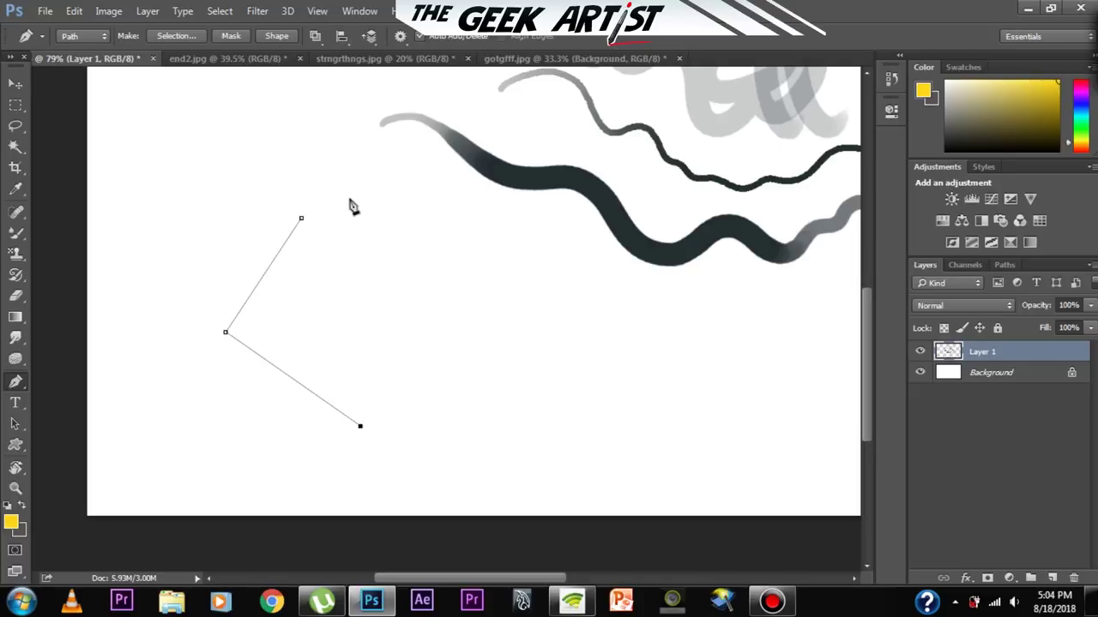
left_click(302, 219)
- Add an anchor point at the middle of the triangle path's upper-left edge with the Add Anchor Point tool
right_click(16, 380)
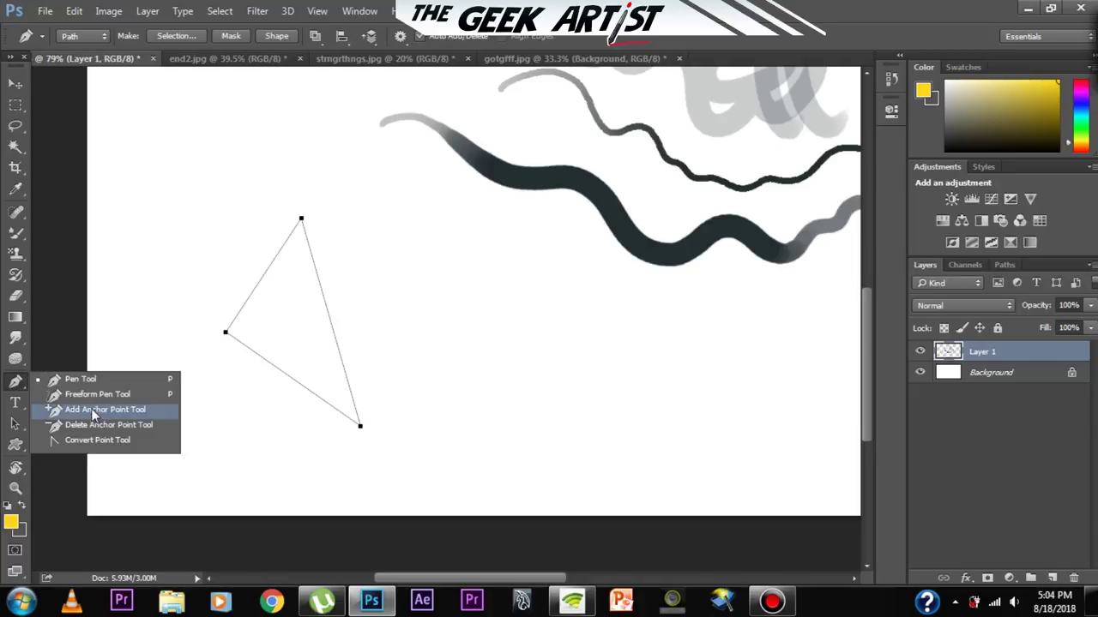
left_click(92, 409)
left_click(263, 276)
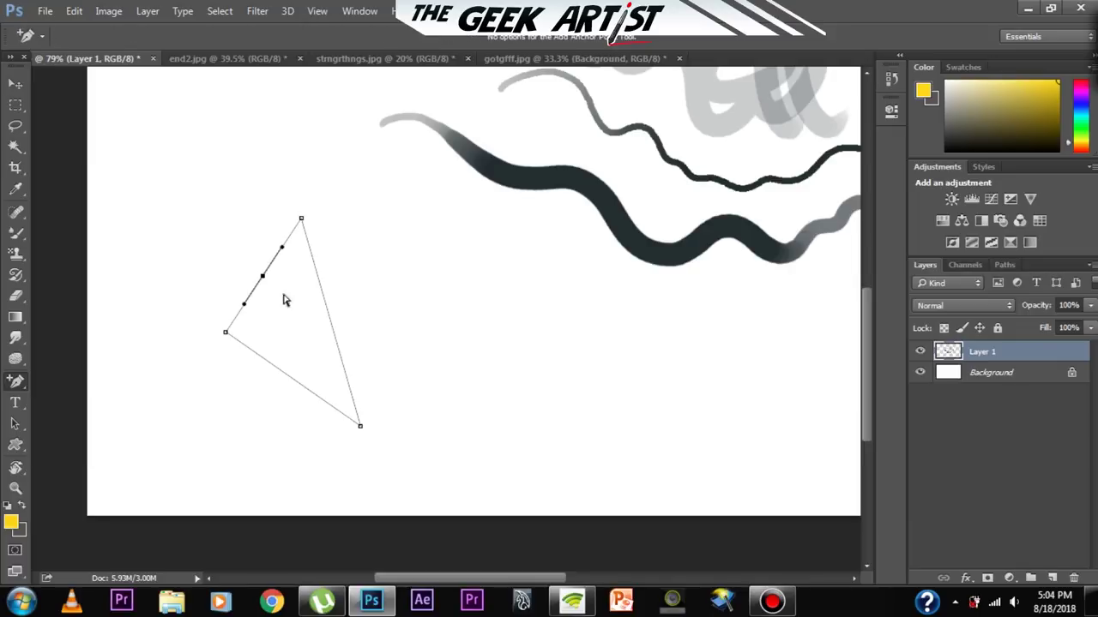
- Pull the new anchor point outward and extend its two direction handles to round the triangle path's upper-left edge
left_click_drag(261, 277, 204, 304)
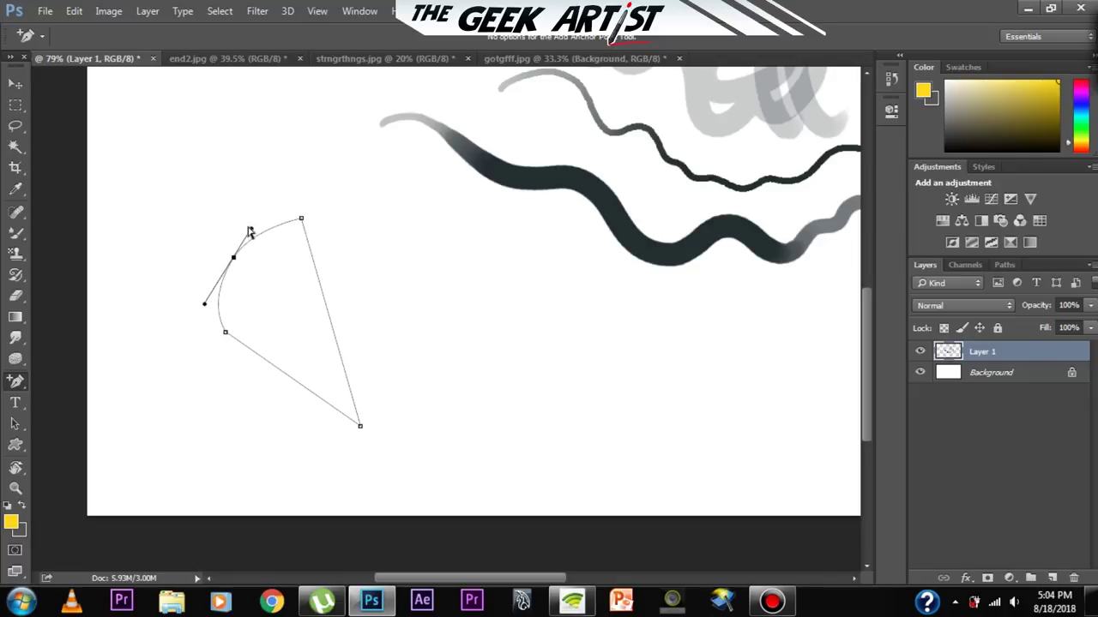
left_click_drag(251, 229, 263, 212)
key("ctrl+space")
left_click_drag(263, 287, 269, 318)
mouse_move(166, 303)
left_mouse_down()
mouse_move(211, 233)
mouse_move(169, 291)
left_mouse_up()
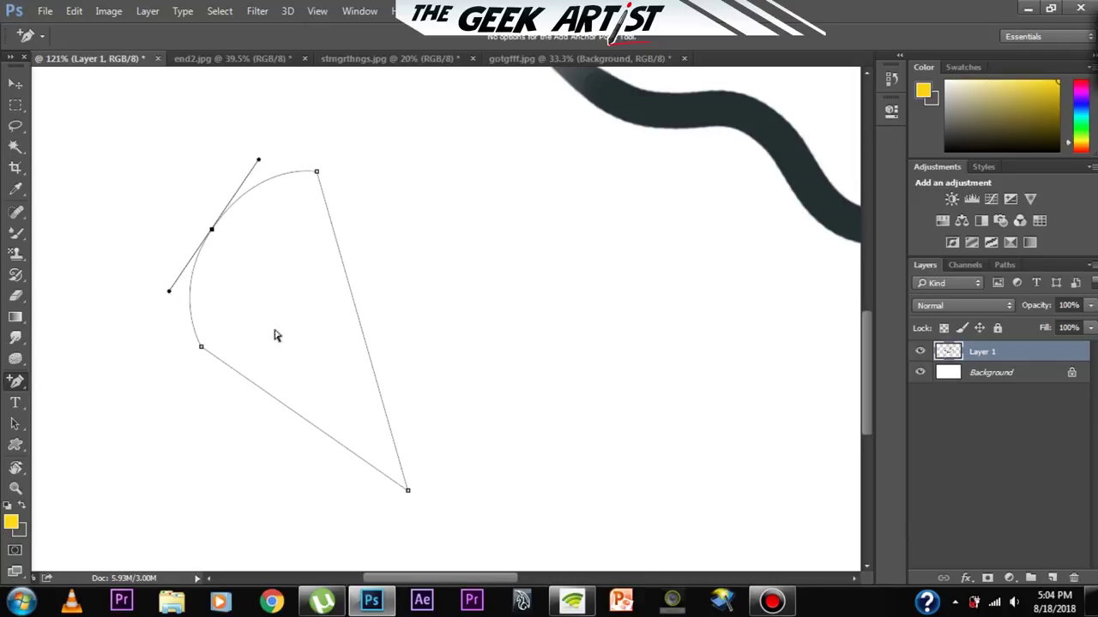
- Add an anchor point on the path's lower-left edge with the Add Anchor Point tool and bow that edge outward
left_click(295, 419)
left_click_drag(296, 419, 289, 446)
left_click_drag(342, 485, 353, 490)
- Add an anchor point on the path's right edge, pull it outward and adjust its handles and the top corner into an egg shape
left_click_drag(353, 307, 475, 286)
left_click_drag(454, 223, 433, 172)
left_click_drag(316, 172, 322, 160)
left_click_drag(470, 293, 452, 228)
left_click(457, 220)
left_click_drag(487, 303, 574, 477)
left_click(303, 95)
scroll(240, 140, "up", 2)
left_click_drag(239, 138, 250, 125)
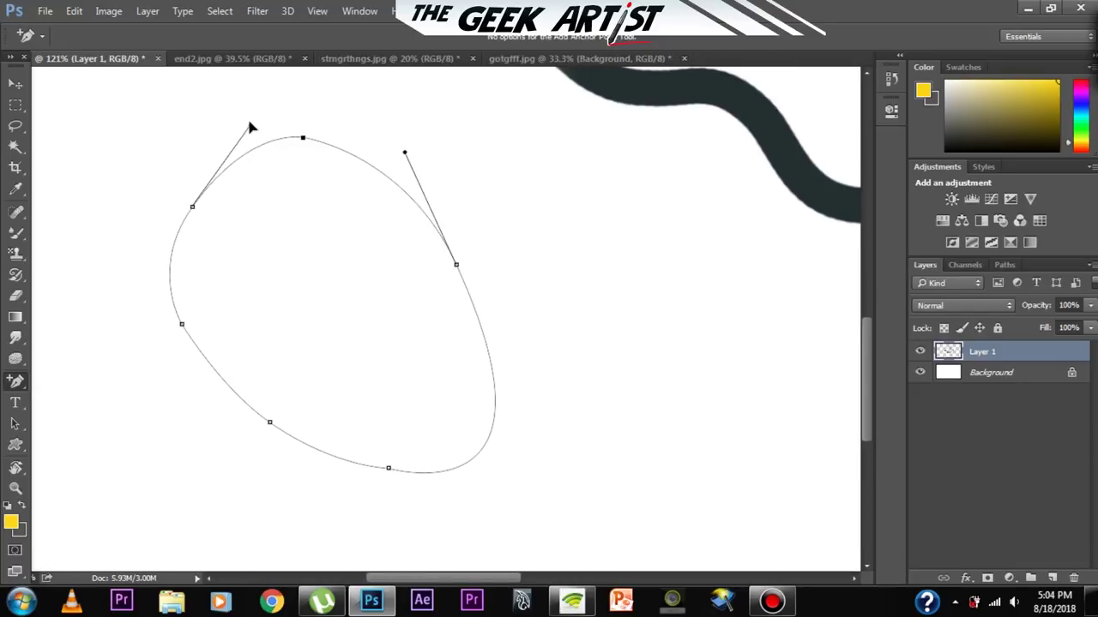
- Remove the anchor point at the top of the egg-shaped path with the Delete Anchor Point tool
left_click(16, 380)
left_click(84, 424)
left_click(303, 139)
left_click_drag(508, 294, 482, 318)
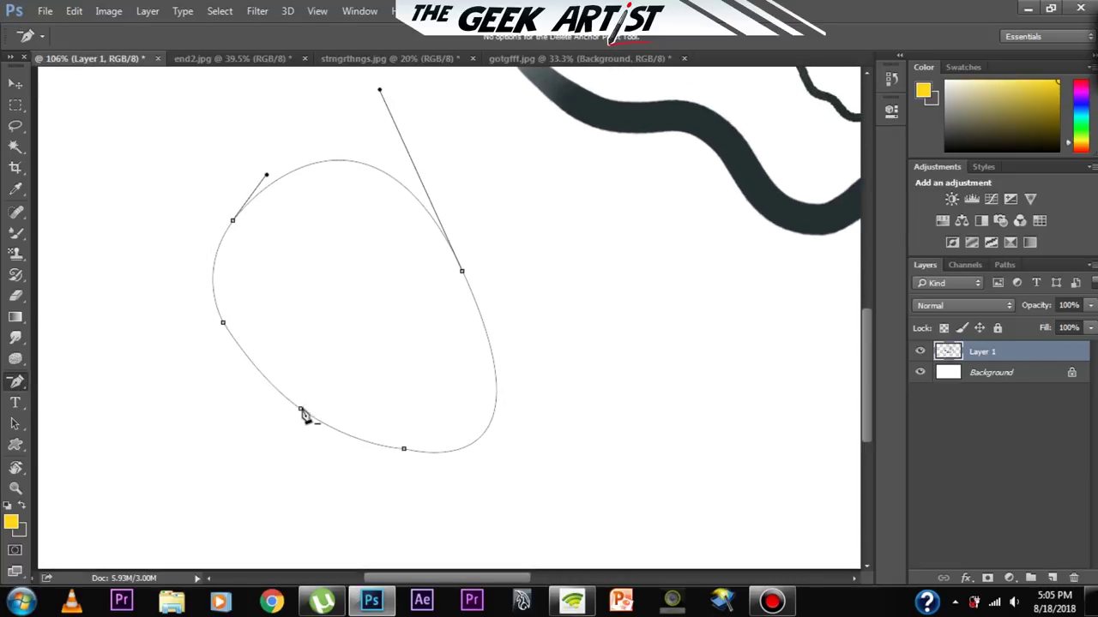
- Remove the anchor point on the path's lower-left curve with the Pen tool and undo the removal
right_click(18, 383)
left_click(86, 381)
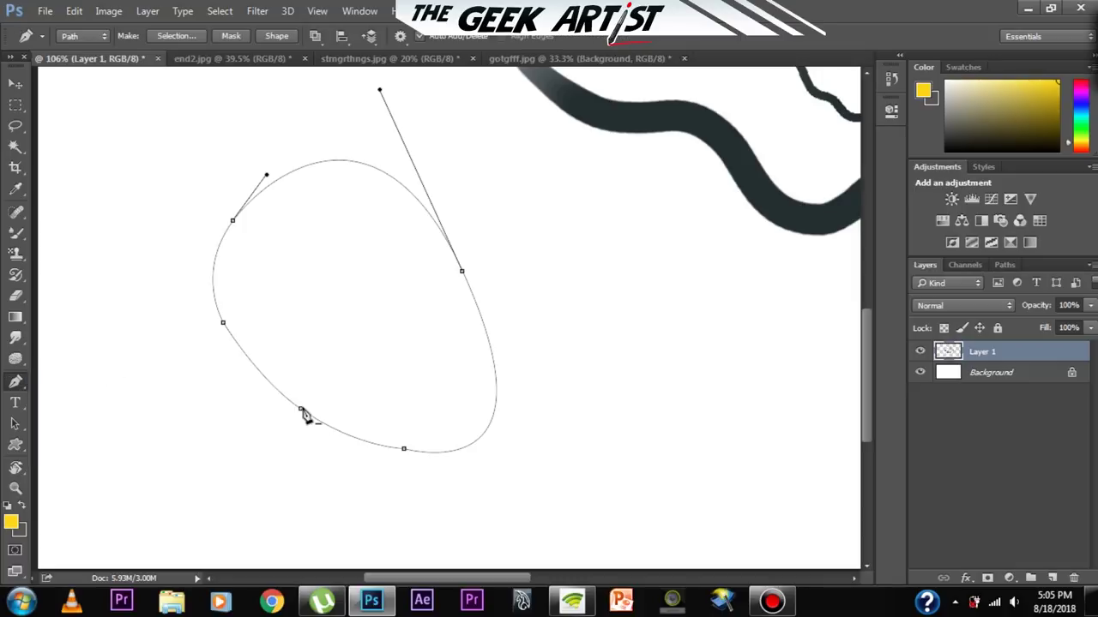
left_click_drag(301, 409, 304, 401)
key("ctrl+z")
- Nudge the anchor points on the path's lower-left curve and right side with the Add Anchor Point tool
right_click(17, 383)
left_click(120, 409)
left_click_drag(300, 409, 300, 406)
mouse_move(435, 367)
left_mouse_down()
mouse_move(392, 390)
mouse_move(433, 367)
left_mouse_up()
left_click_drag(462, 277, 467, 279)
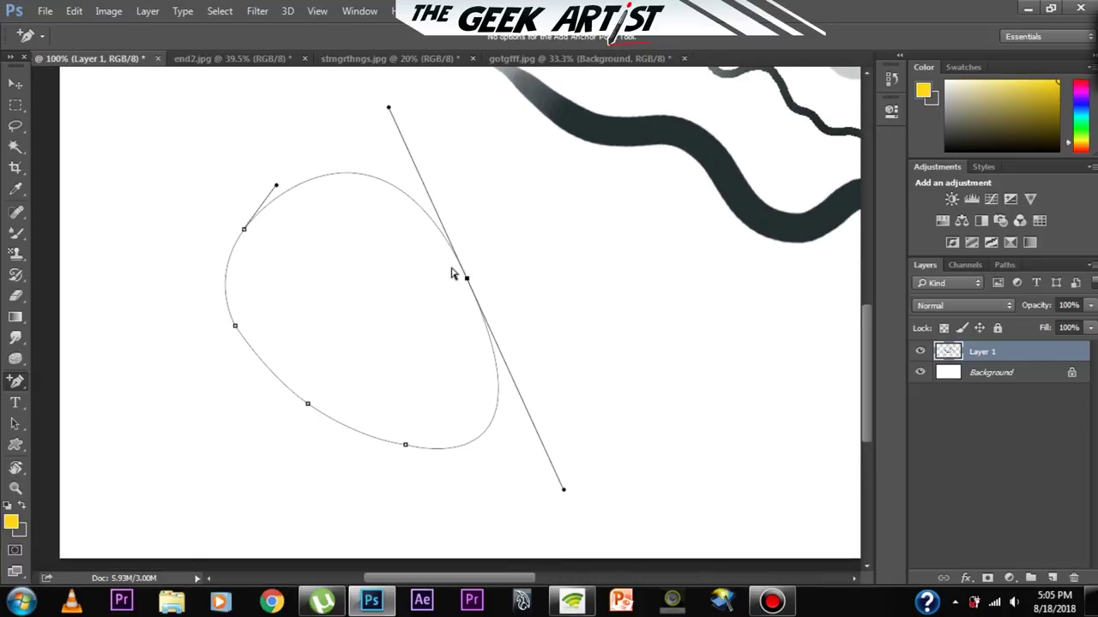
- Convert the egg-shaped path to a new anti-aliased selection with a 0-pixel feather and fill it with the yellow foreground colour
right_click(405, 299)
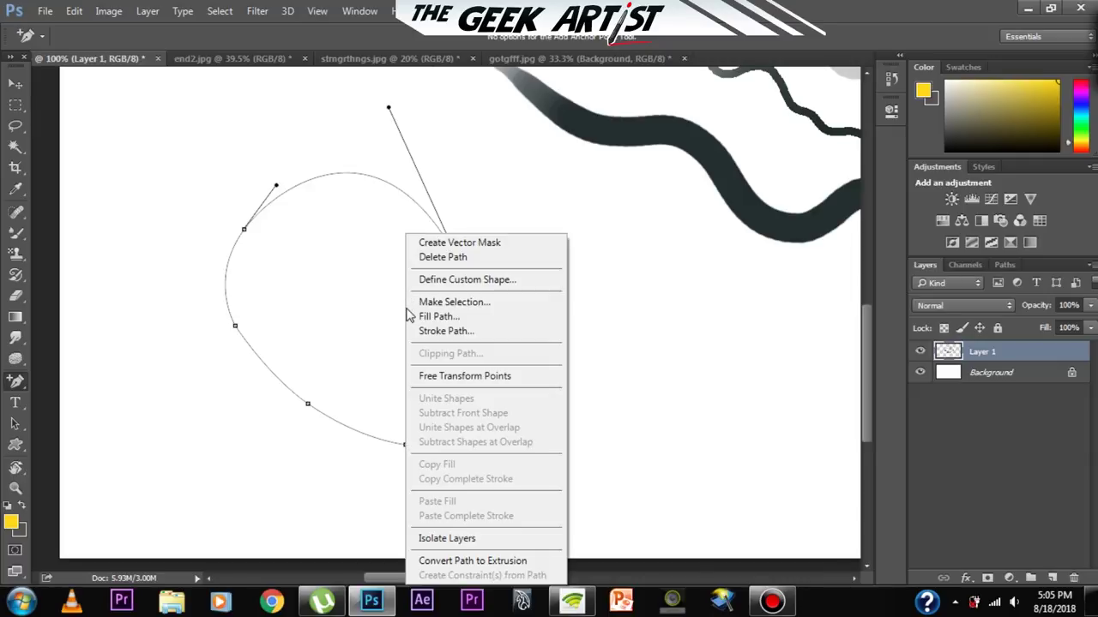
left_click(473, 302)
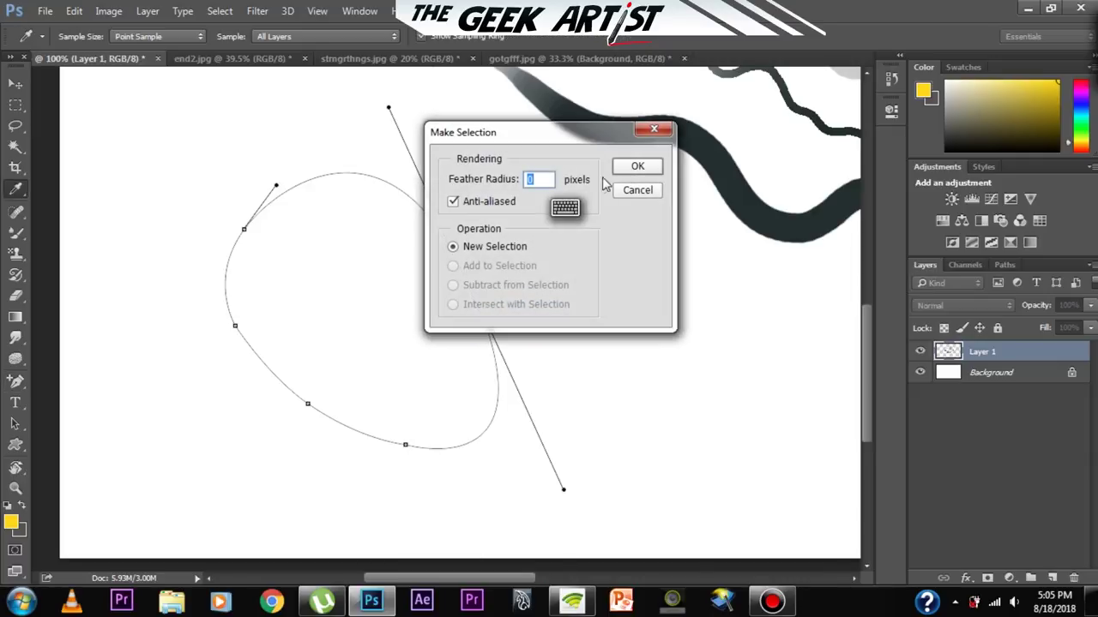
left_click(633, 167)
mouse_move(533, 435)
left_mouse_down()
mouse_move(548, 443)
mouse_move(541, 437)
left_mouse_up()
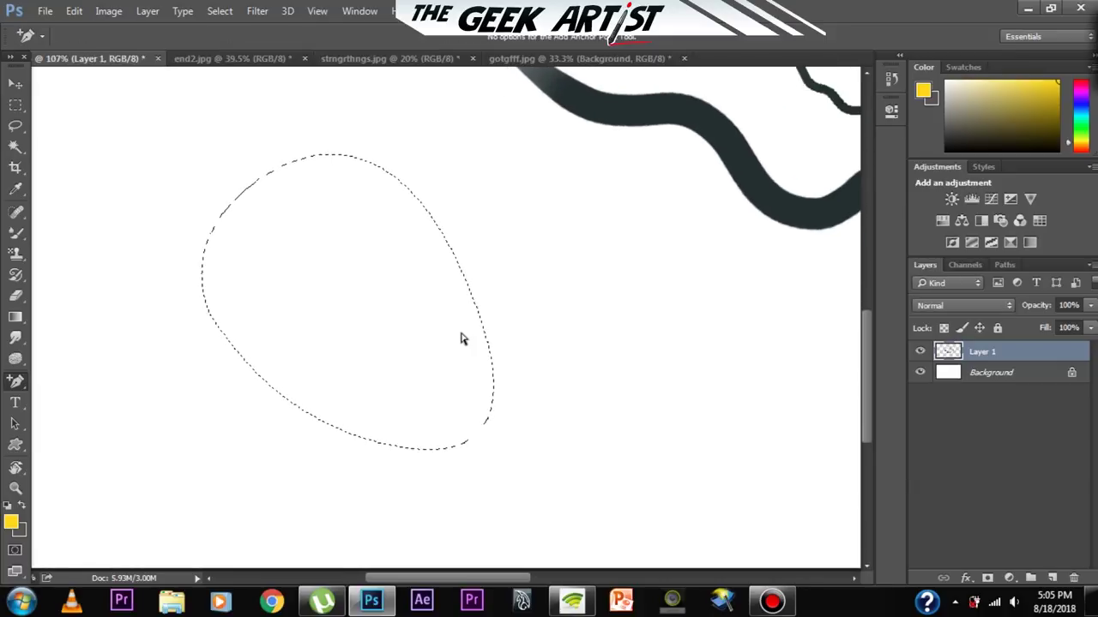
key("alt+BackSpace")
key("ctrl+d")
- Undo the yellow fill and the selection to bring back the editable egg-shaped path
left_click_drag(523, 420, 529, 451)
key("ctrl+z")
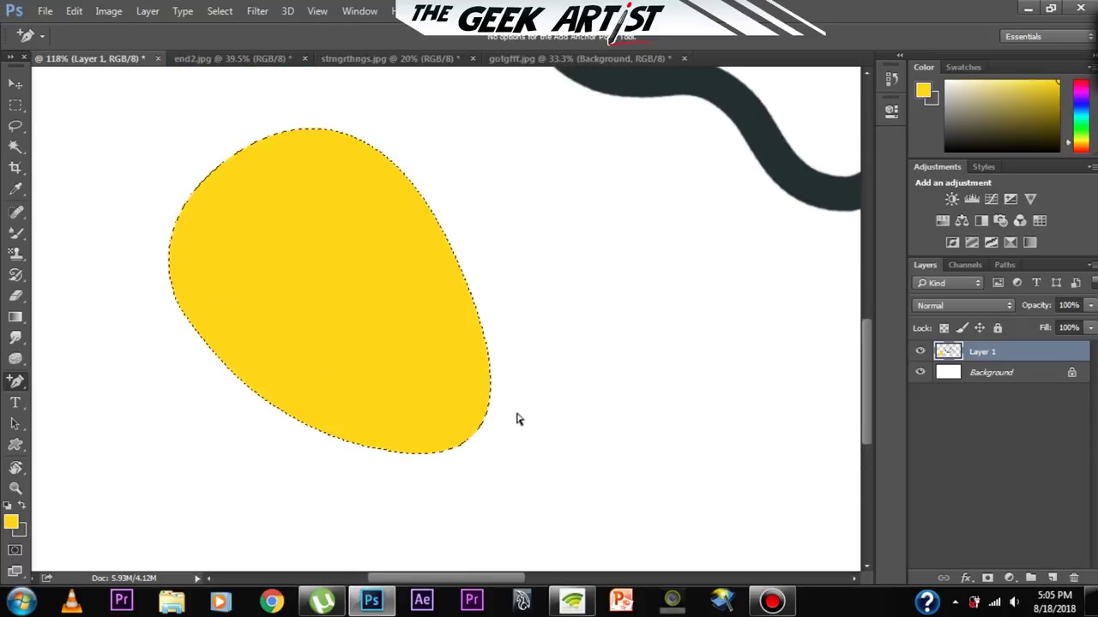
key("ctrl+z")
scroll(505, 423, "down", 2)
left_click(74, 10)
left_click(100, 41)
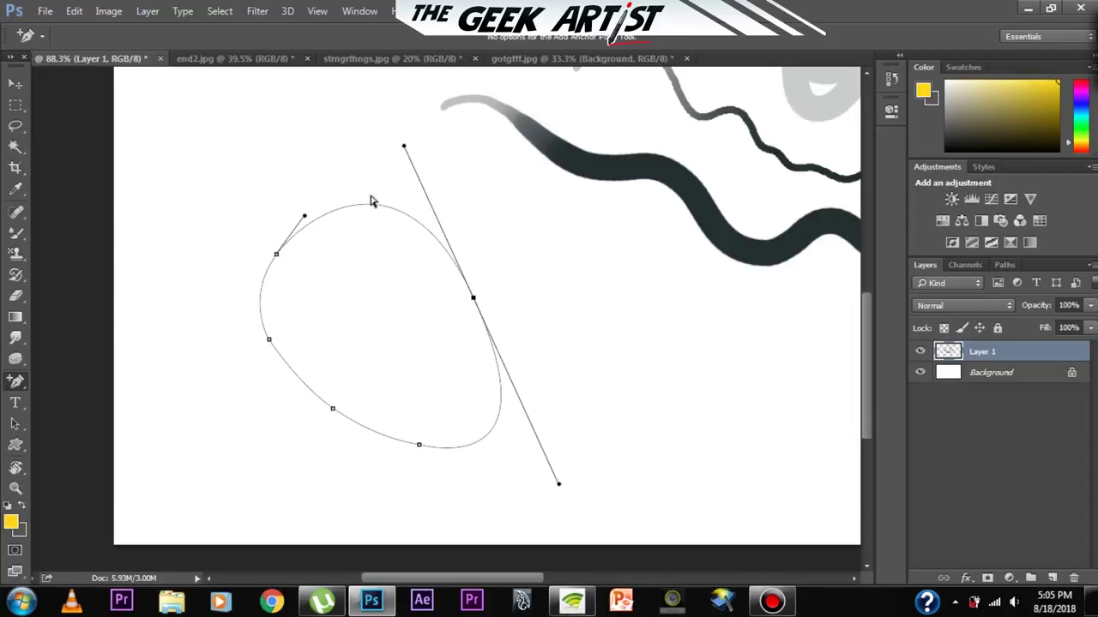
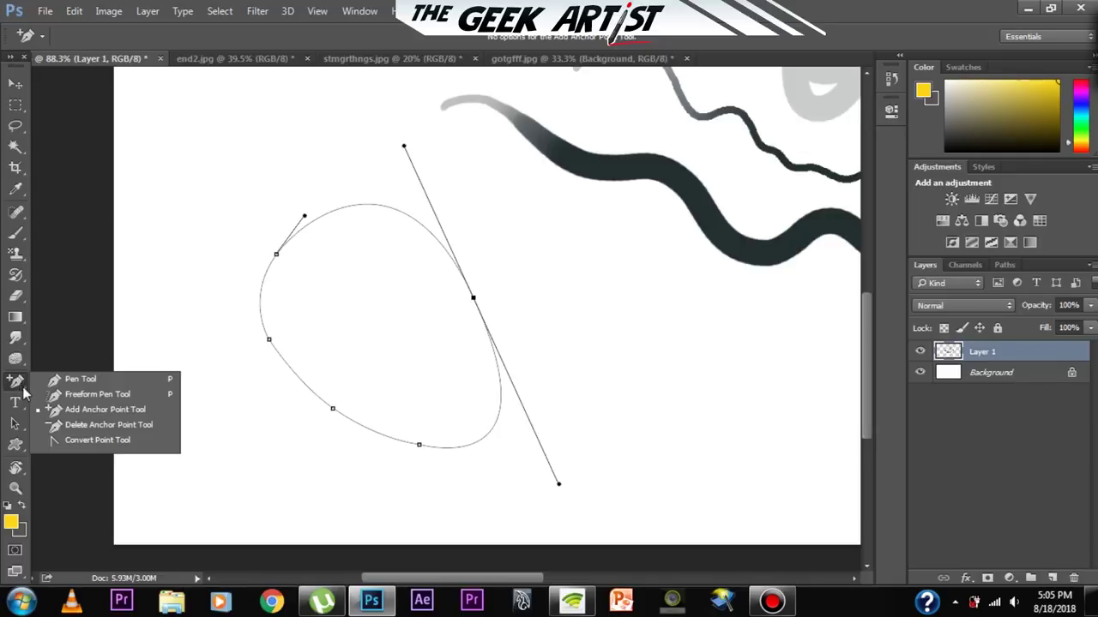
- Stroke the egg-shaped path with the yellow foreground colour
right_click(397, 385)
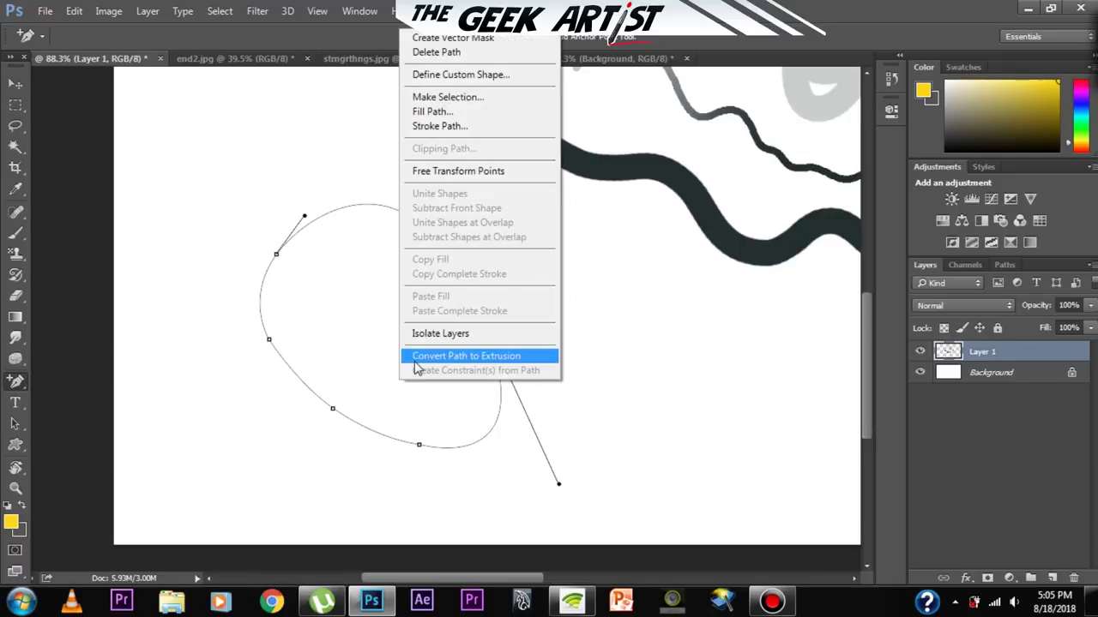
left_click(446, 126)
left_click(659, 205)
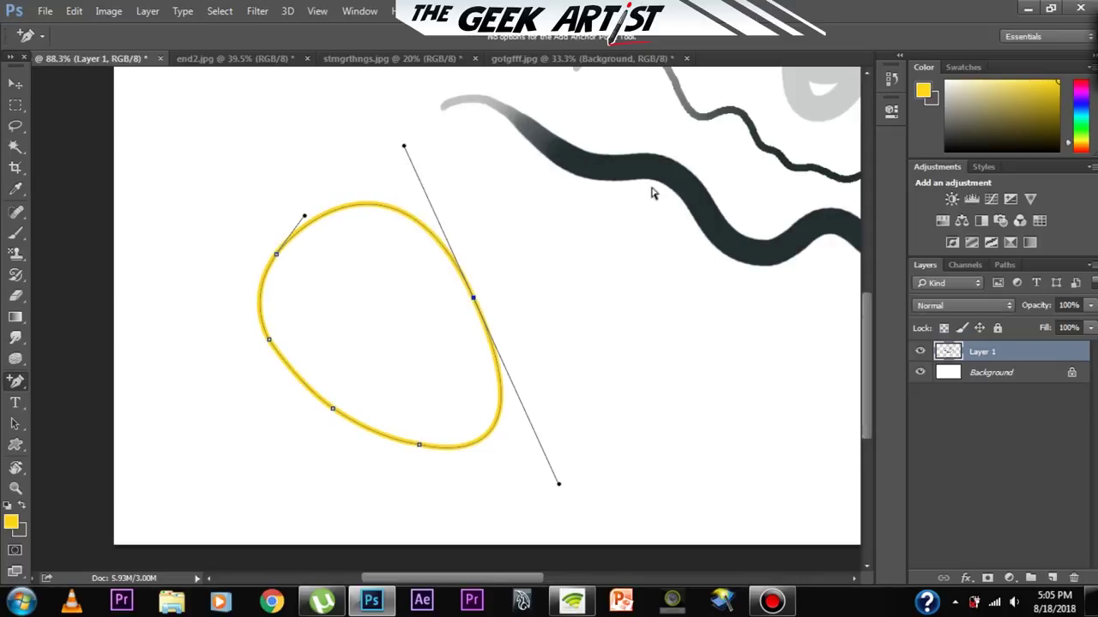
- Delete the path around the yellow outline, and undo both the deletion and the stroke
scroll(507, 364, "up", 1)
right_click(486, 351)
left_click(525, 262)
left_click_drag(504, 365, 490, 434)
key("ctrl+z")
left_click(74, 10)
left_click(112, 41)
- Open the Fill Path options for the egg-shaped path and close them without filling
left_click_drag(443, 309, 404, 312)
right_click(404, 313)
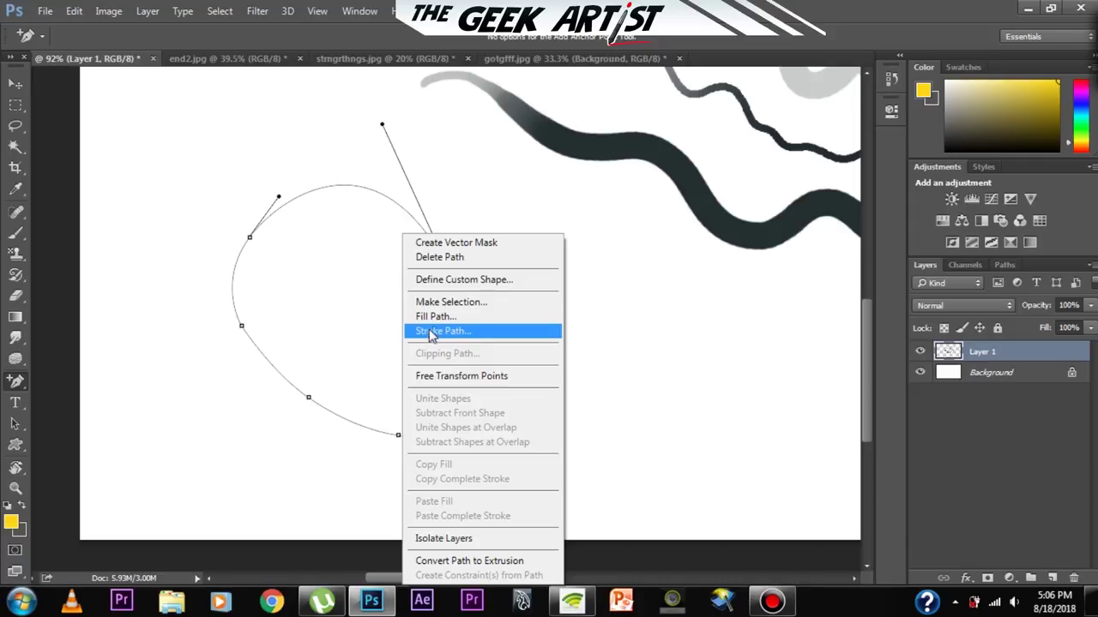
left_click(439, 317)
left_click(643, 140)
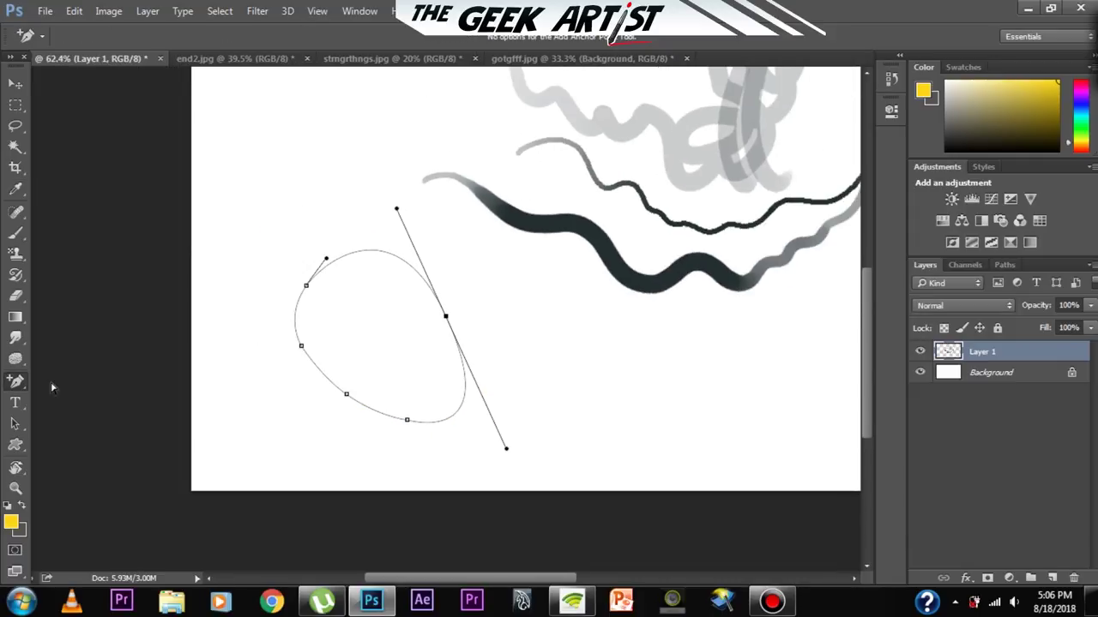
- Deselect the path's anchor points and activate the Convert Point tool
right_click(22, 387)
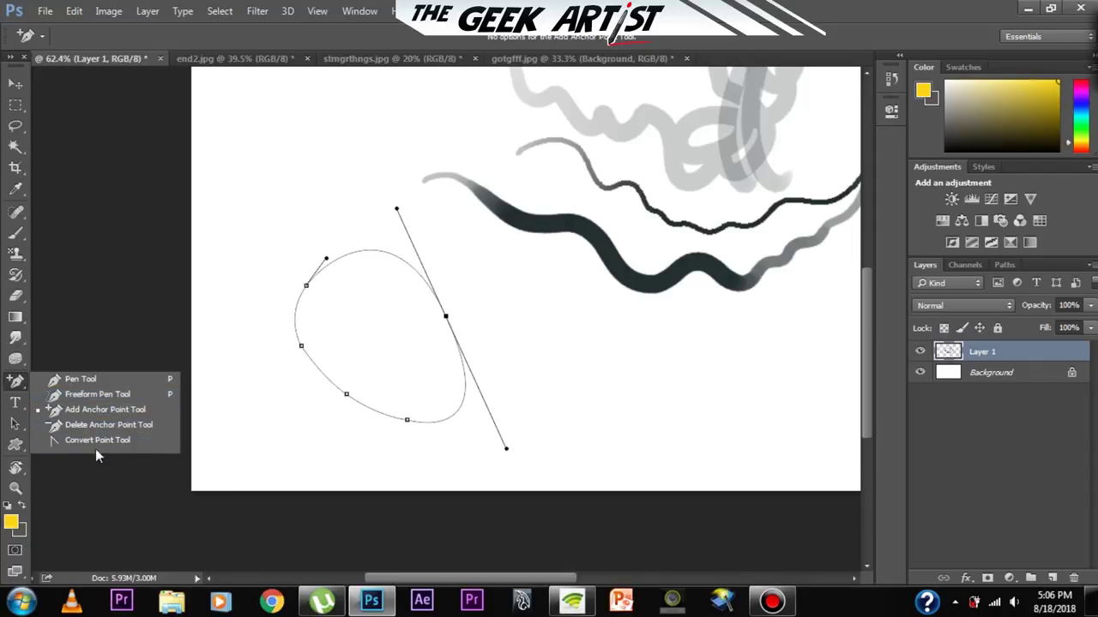
left_click(228, 304)
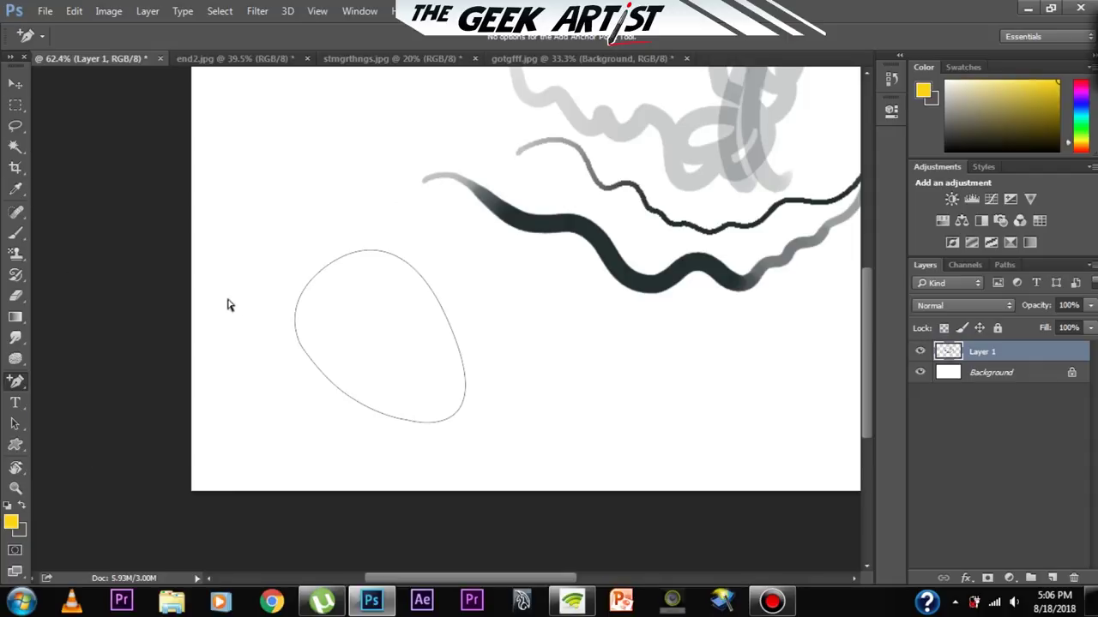
right_click(15, 381)
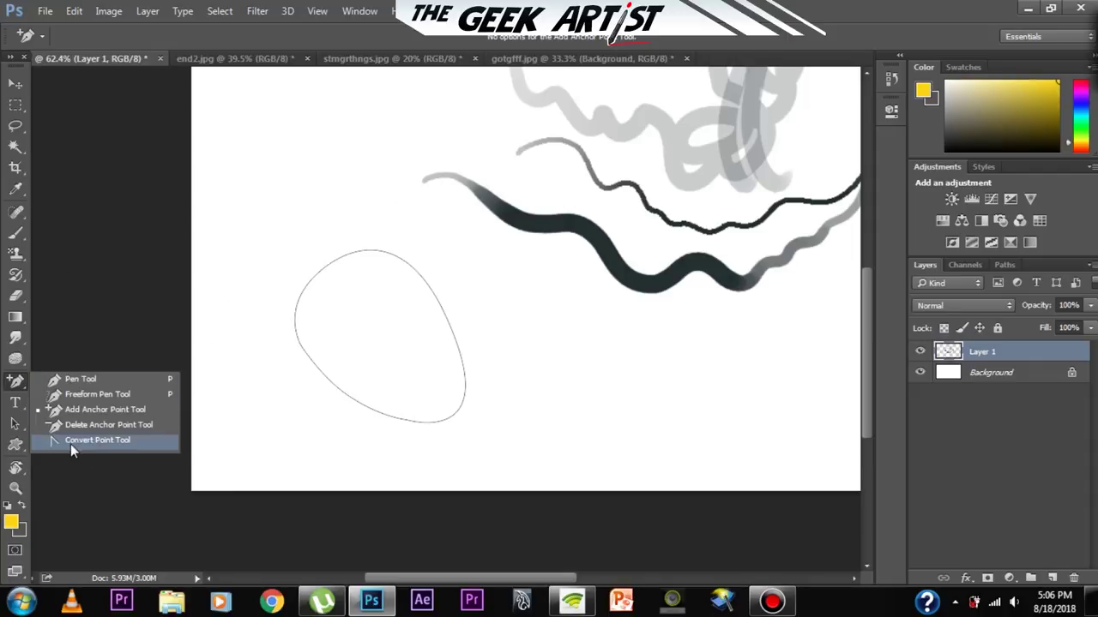
left_click(96, 440)
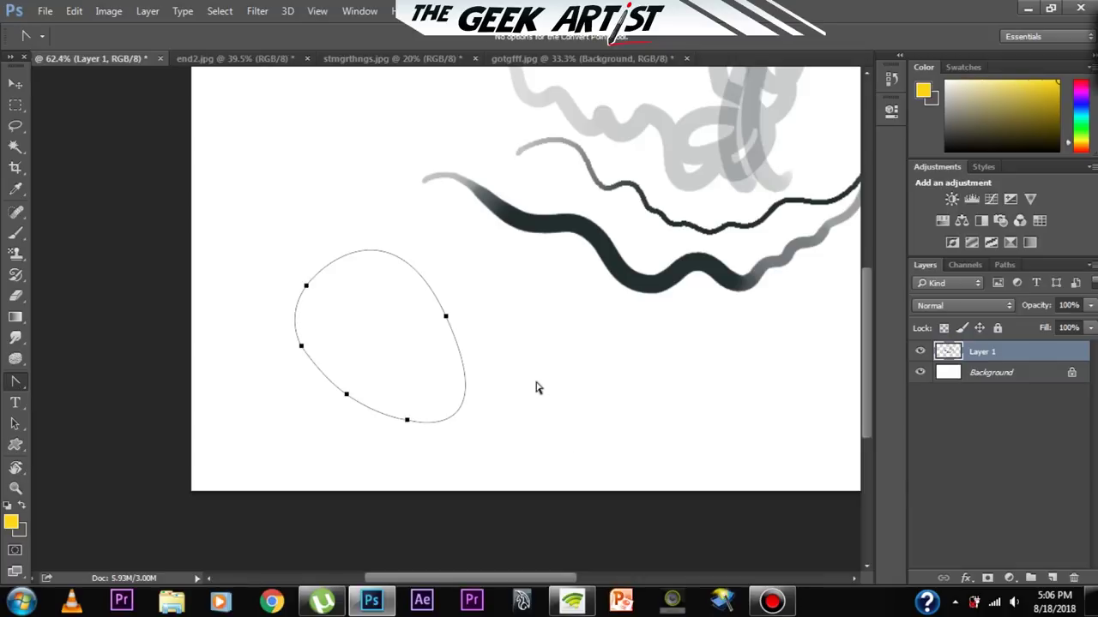
mouse_move(495, 371)
left_mouse_down()
mouse_move(490, 389)
mouse_move(499, 386)
left_mouse_up()
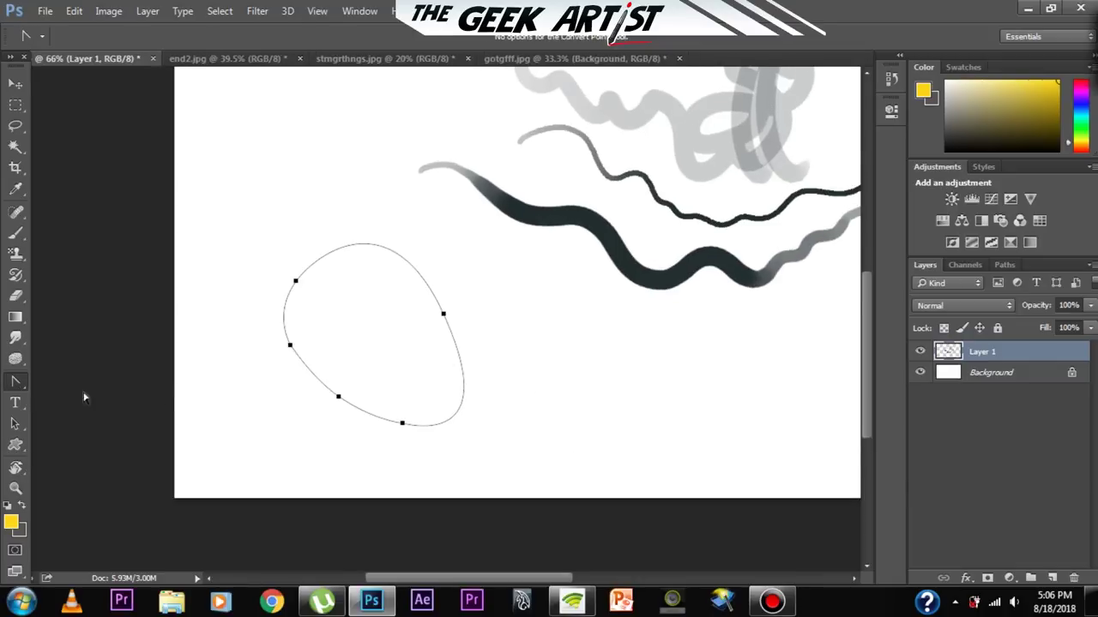
- Draw a small rounded loop above the egg-shaped path with the Freeform Pen tool
right_click(17, 380)
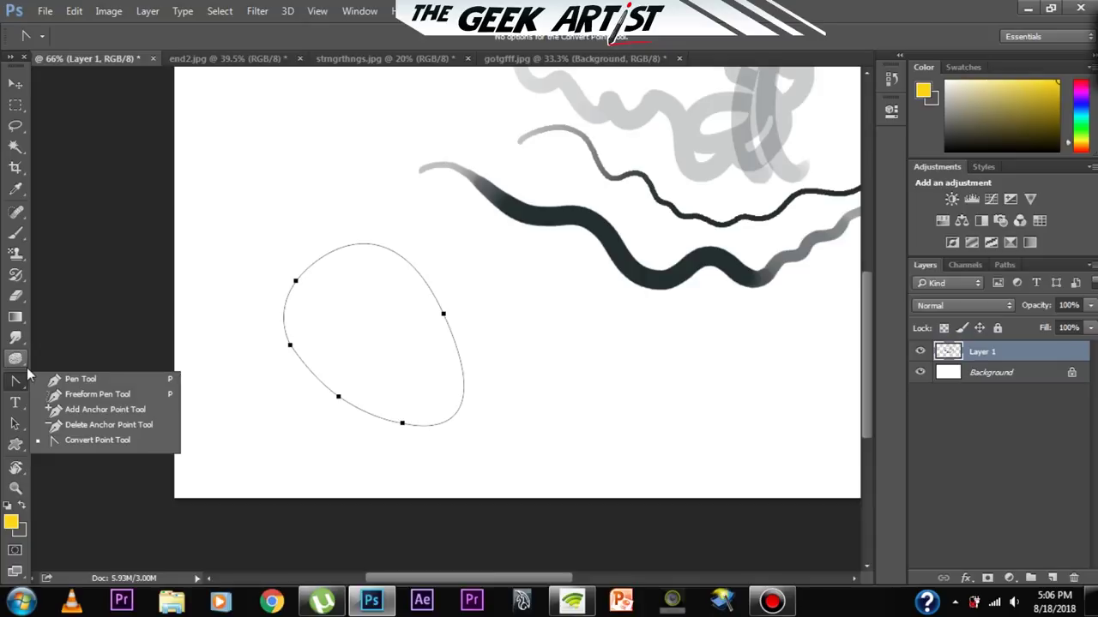
left_click(73, 395)
mouse_move(237, 211)
left_mouse_down()
mouse_move(278, 172)
mouse_move(319, 229)
mouse_move(256, 247)
mouse_move(181, 173)
left_mouse_up()
left_click_drag(249, 194, 321, 245)
- Draw a larger freeform path with a jagged upper edge in the blank area beyond the brush strokes' right ends
scroll(320, 246, "down", 3)
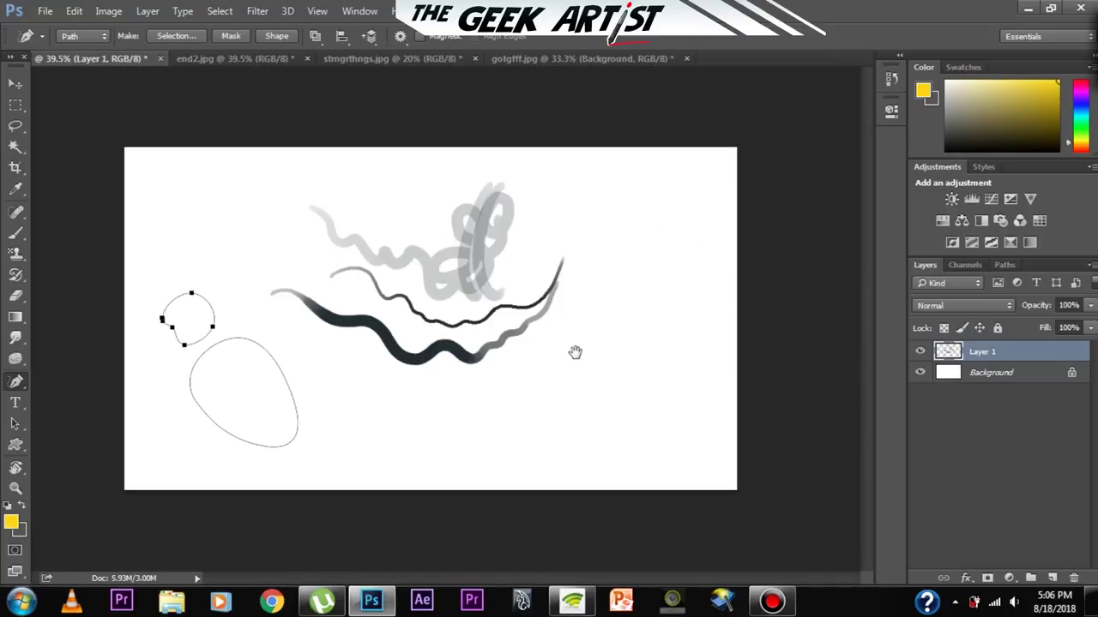
scroll(576, 347, "up", 1)
mouse_move(629, 420)
left_mouse_down()
mouse_move(639, 365)
mouse_move(692, 349)
mouse_move(710, 355)
mouse_move(742, 424)
mouse_move(628, 421)
left_mouse_up()
scroll(684, 415, "up", 2)
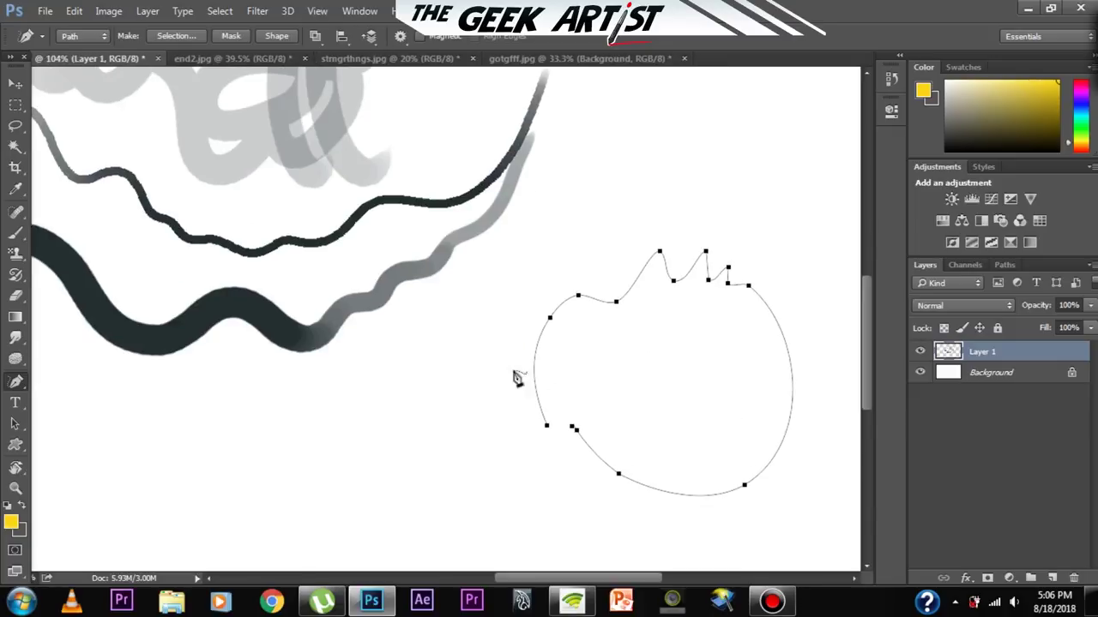
- Reshape the jagged freeform path with the Add Anchor Point tool, moving its upper-left anchor outward and closing the gap between its end points
left_click(16, 382)
left_click(77, 405)
left_click_drag(551, 318, 525, 320)
left_click(554, 329)
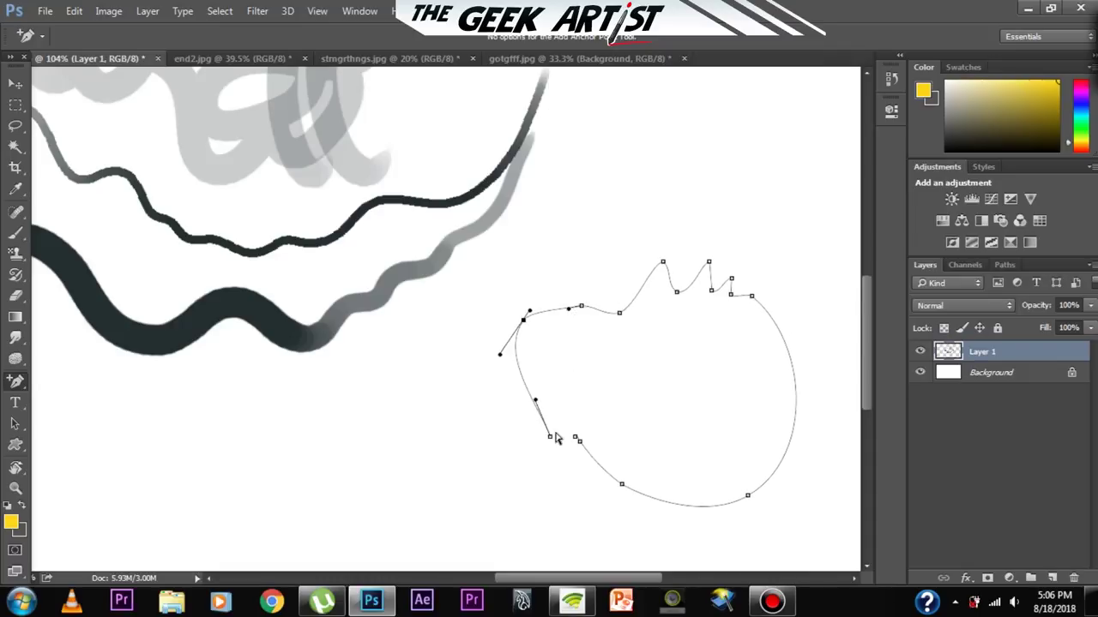
left_click_drag(551, 439, 577, 437)
scroll(588, 356, "down", 6)
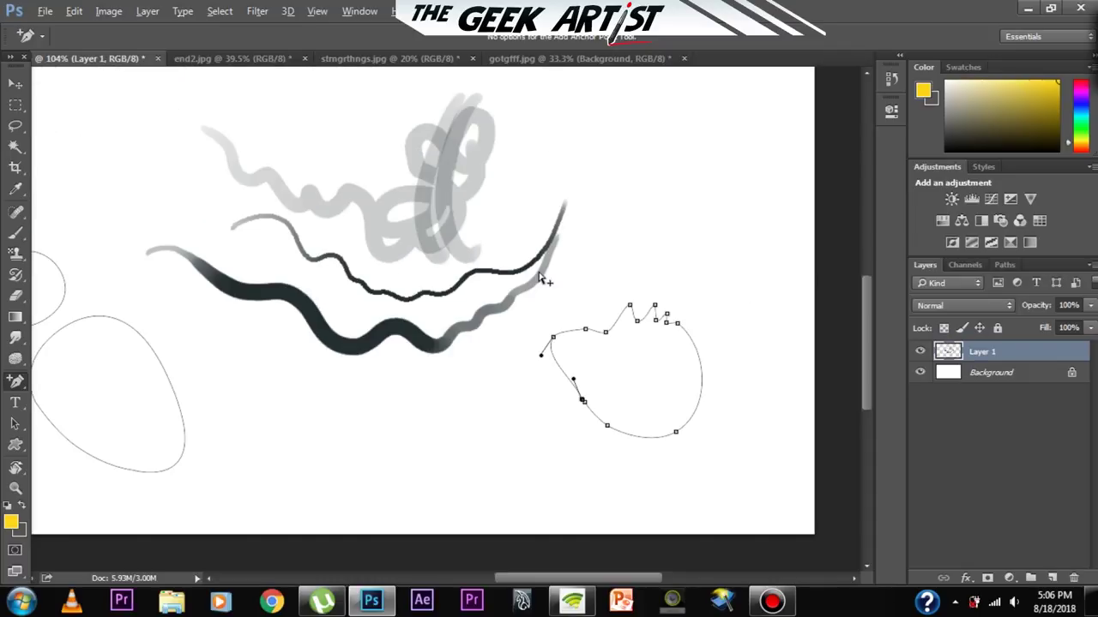
- Step back through the history to remove the freeform paths and restore the triangle path with only its upper-left edge curved
key("ctrl+alt+z")
key("ctrl+alt+z")
key("ctrl+alt+z")
key("ctrl+alt+z")
key("ctrl+alt+z")
key("ctrl+alt+z")
key("ctrl+alt+z")
key("ctrl+alt+z")
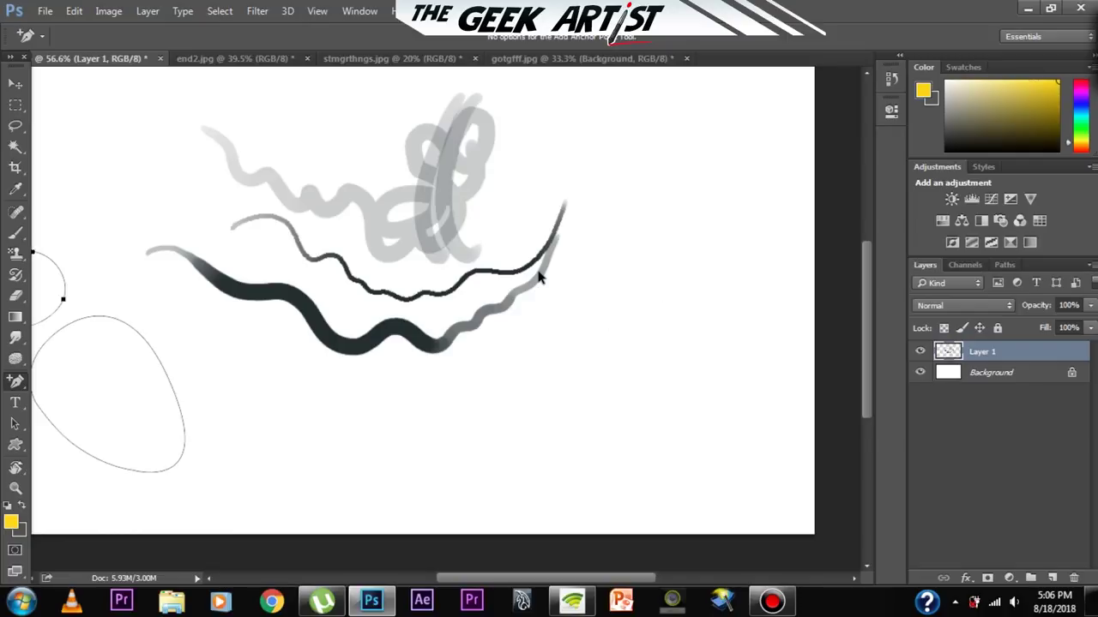
key("ctrl+alt+z")
key("ctrl+alt+z")
key("ctrl+alt+z")
key("ctrl+alt+z")
key("ctrl+alt+z")
key("ctrl+alt+z")
key("ctrl+alt+z")
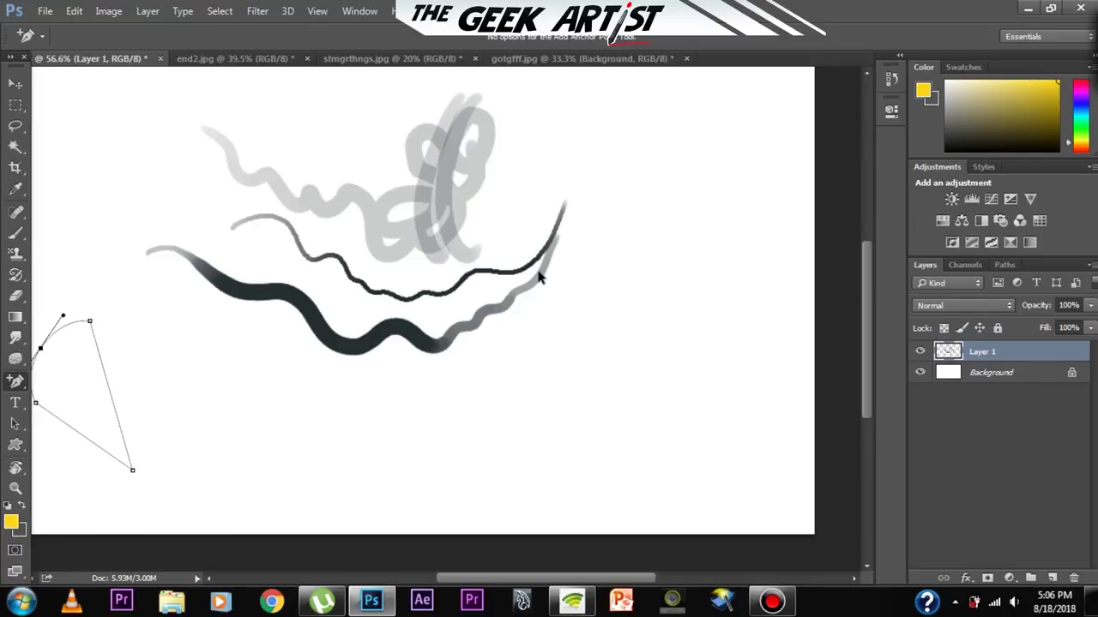
- Start a horizontal text line in the blank area below the left end of the dark brush stroke
right_click(16, 403)
left_click(55, 403)
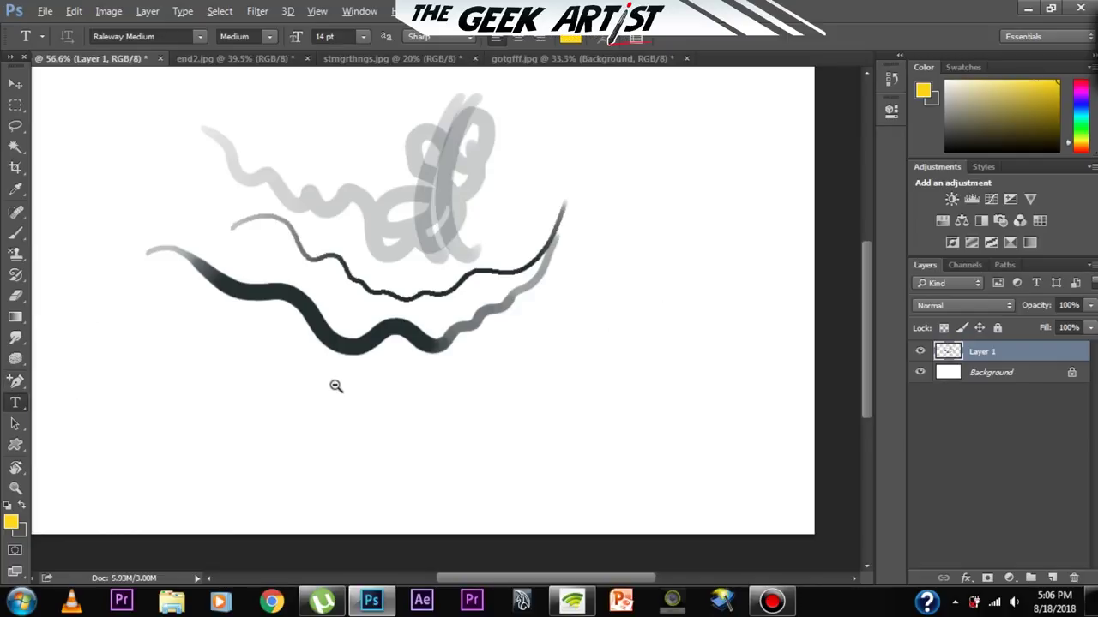
scroll(335, 385, "down", 3)
scroll(362, 421, "up", 3)
scroll(343, 433, "down", 2)
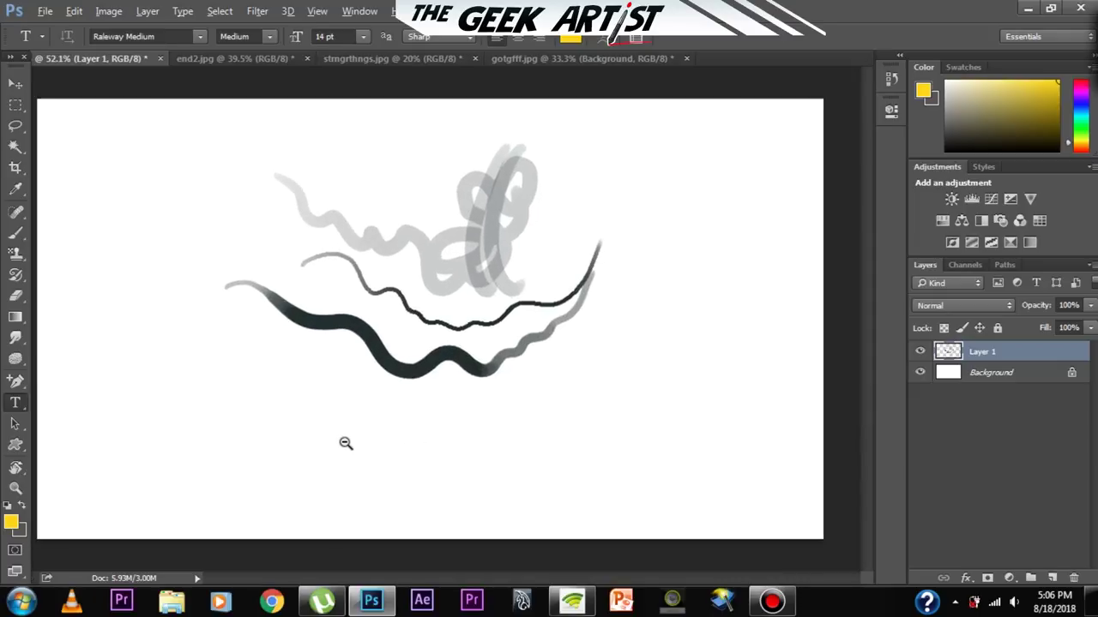
left_click(187, 391)
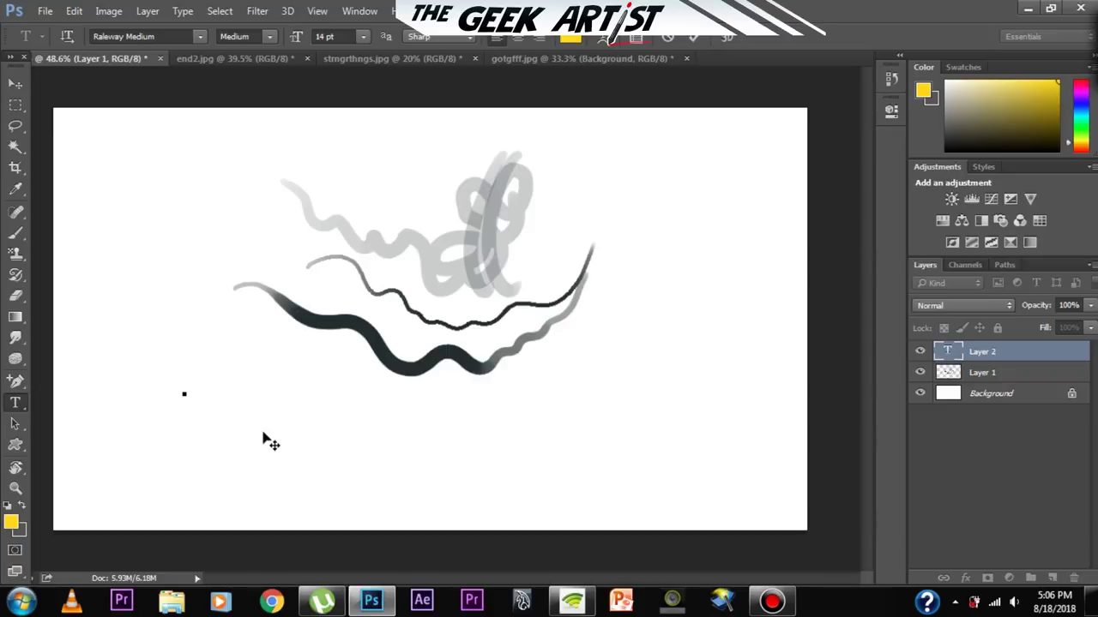
- Set the text colour to a dark olive shade
left_click(570, 37)
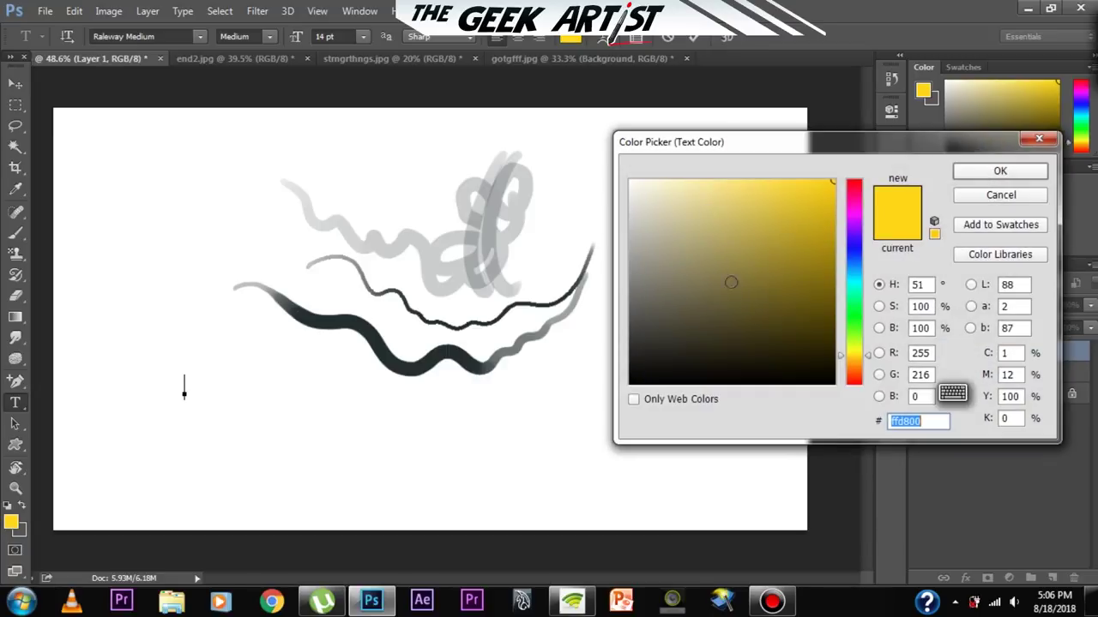
left_click_drag(730, 283, 833, 384)
left_click_drag(769, 279, 743, 316)
left_click(987, 174)
- Enter the text "THE GEEK ARTIST" and commit it by switching to the Move tool
type("THE GEEK ARTIST")
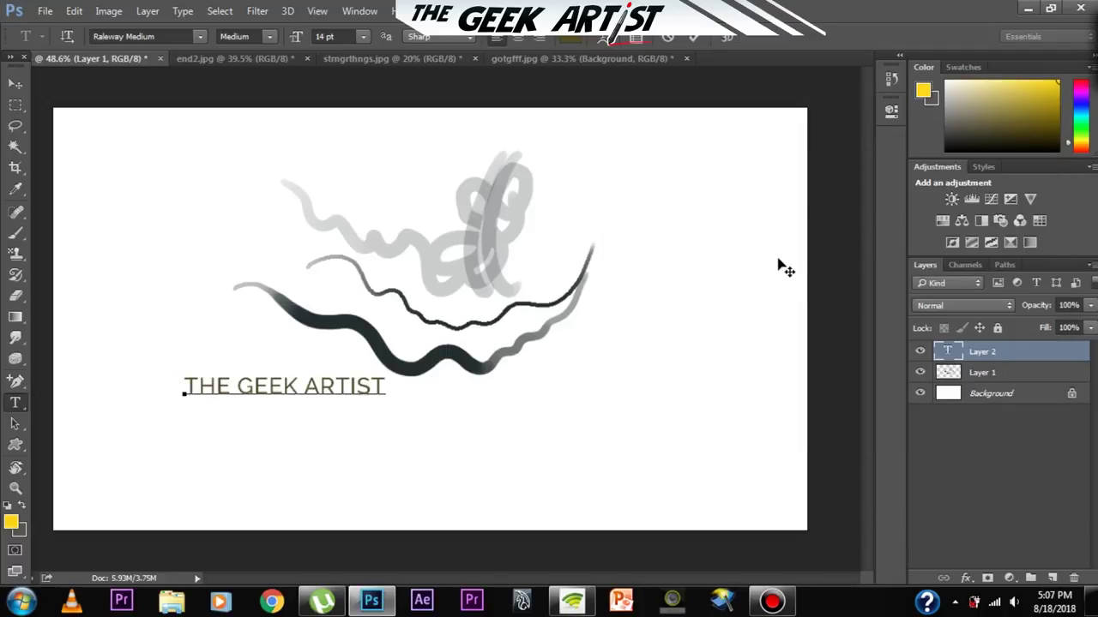
left_click(21, 85)
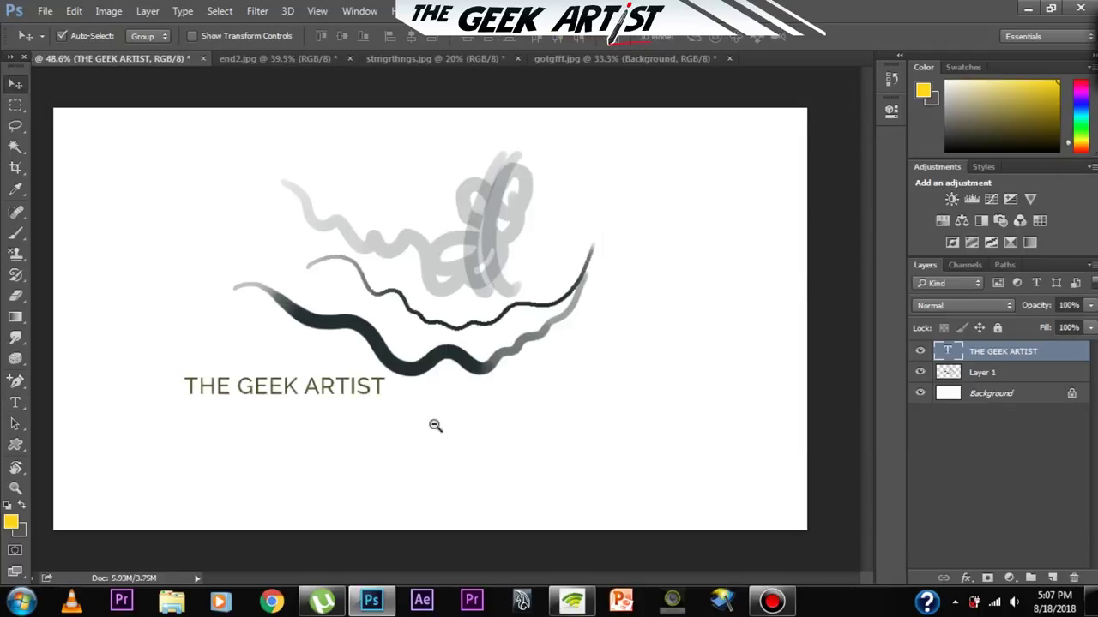
scroll(435, 420, "up", 3)
left_click_drag(376, 439, 395, 433)
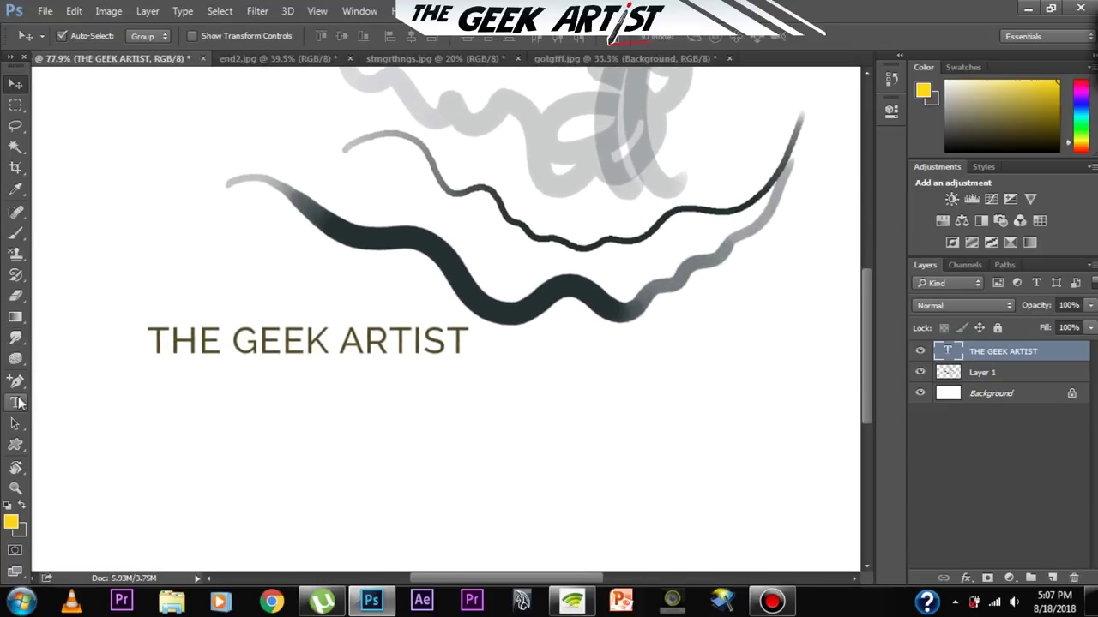
- Select the whole "THE GEEK ARTIST" text with the Type tool and change its font to Raleway Light
left_click(18, 405)
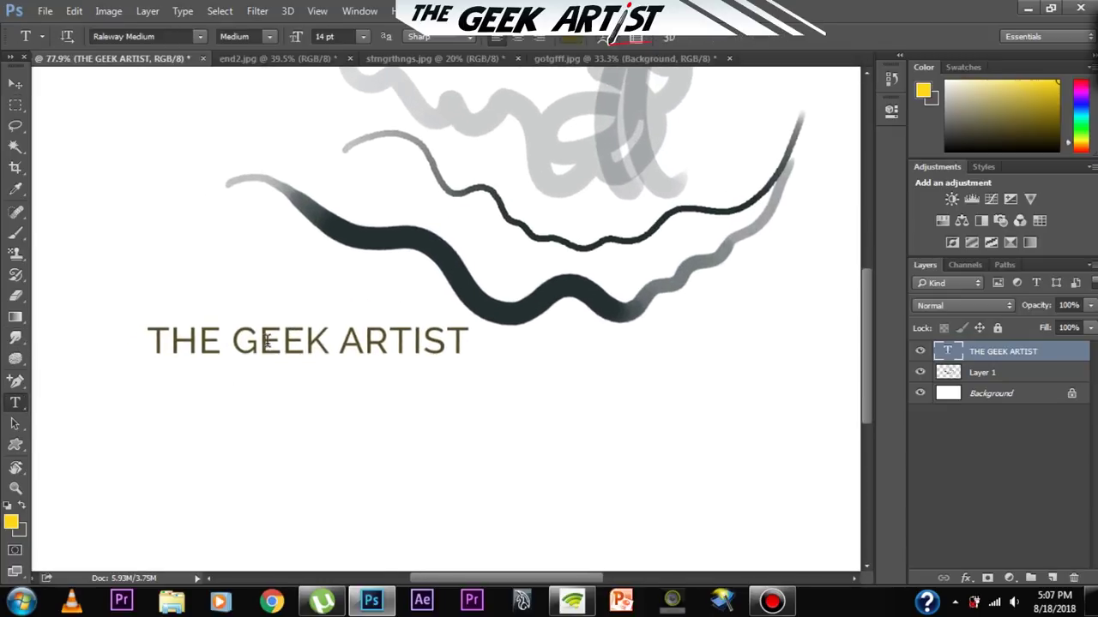
left_click(159, 338)
left_click_drag(157, 338, 470, 346)
left_click(401, 337)
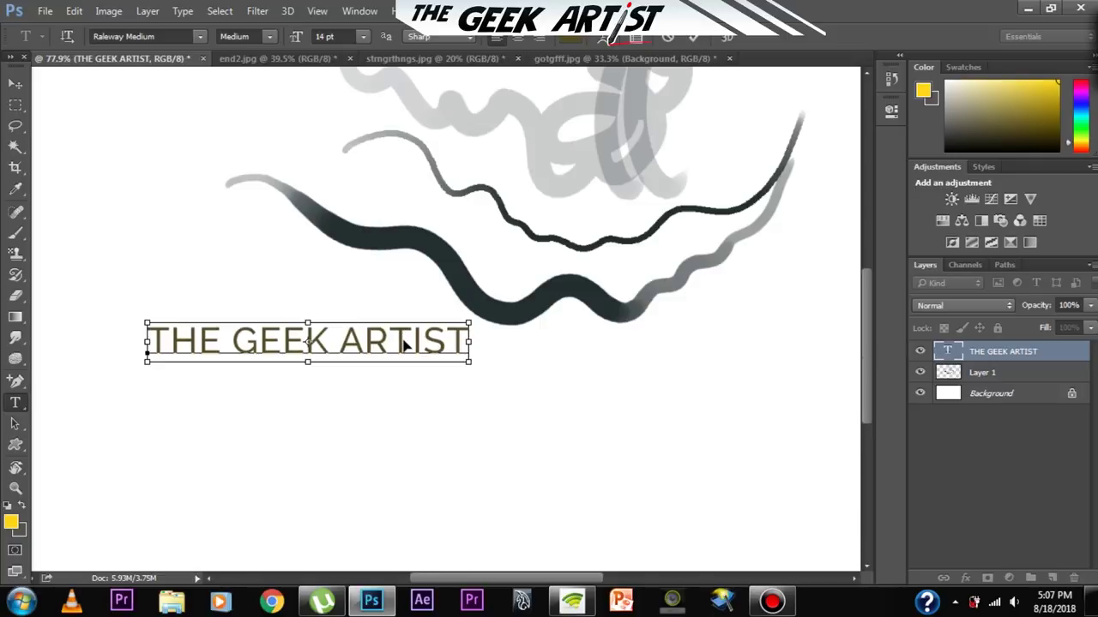
key("ctrl+a")
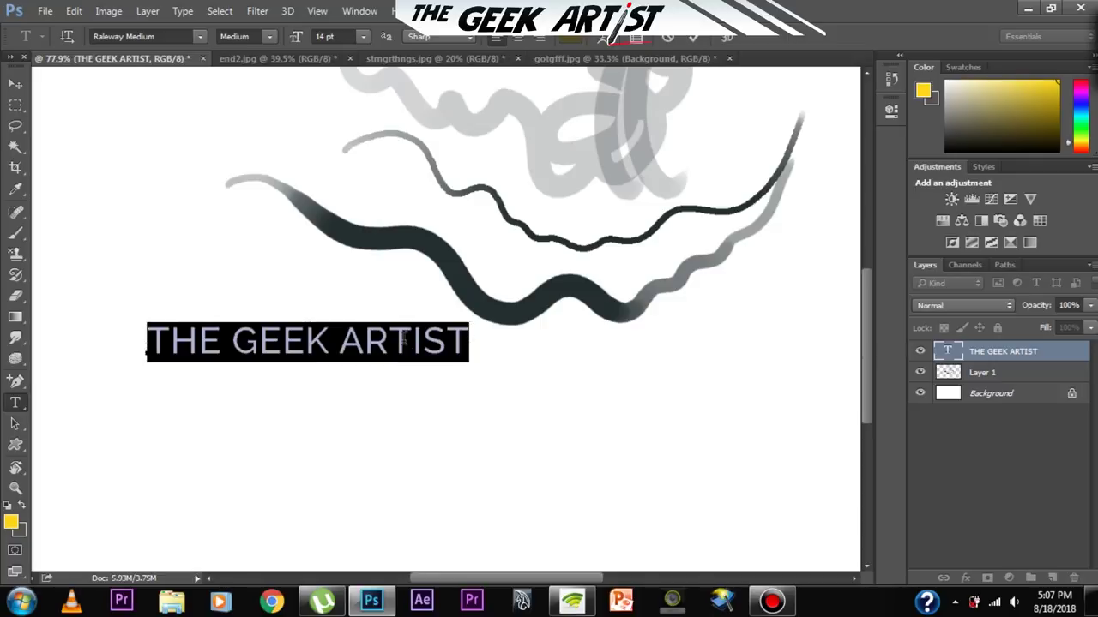
left_click(200, 36)
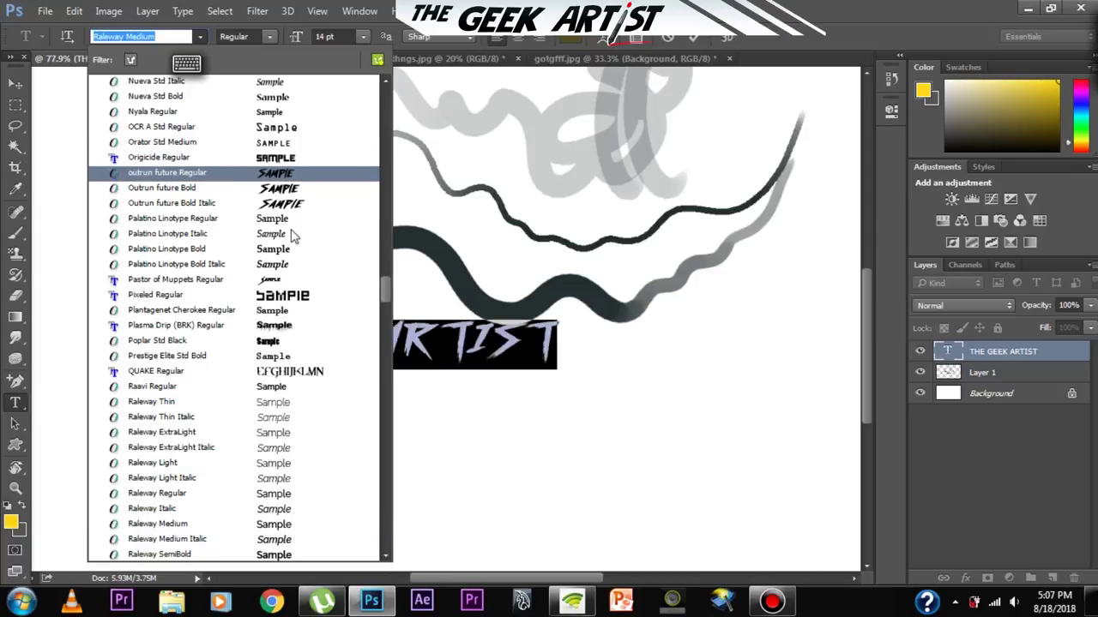
left_click(279, 464)
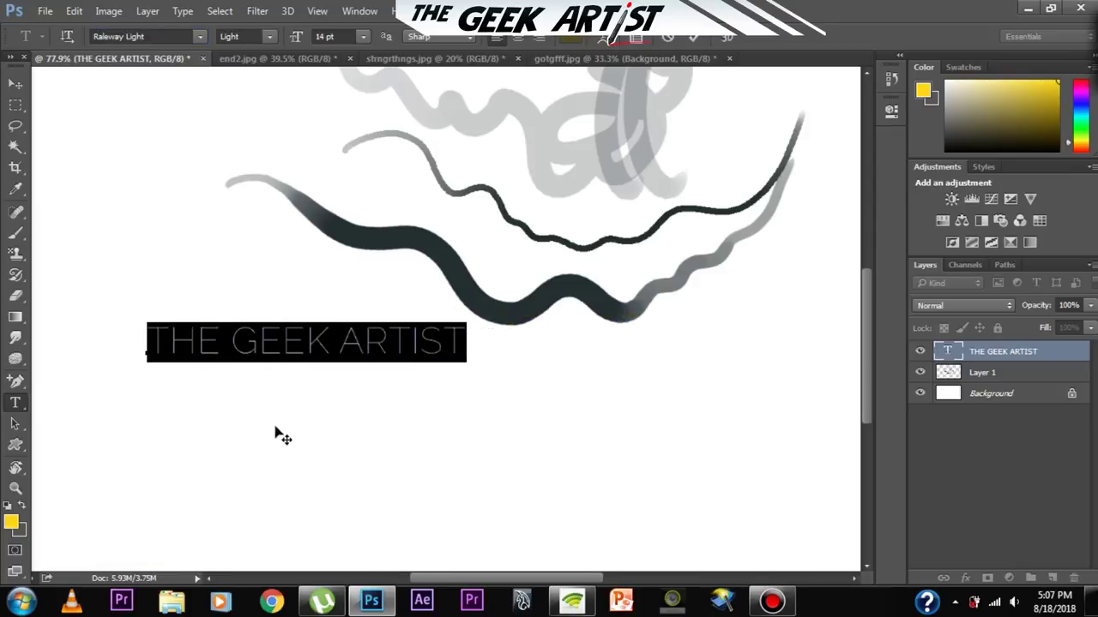
- Change the font of the selected text to Duplexide Regular
left_click(199, 37)
left_click_drag(383, 287, 396, 181)
left_click(300, 121)
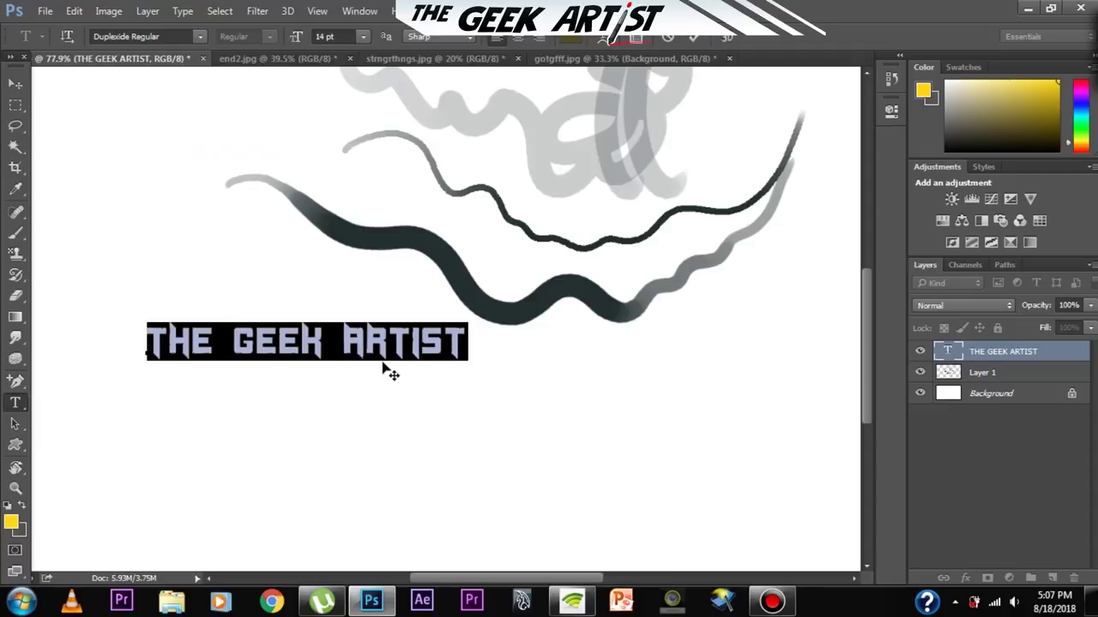
- Try the text at 36 pt, set its size to 12 pt and commit it by switching to the Rectangular Marquee tool
left_click(363, 36)
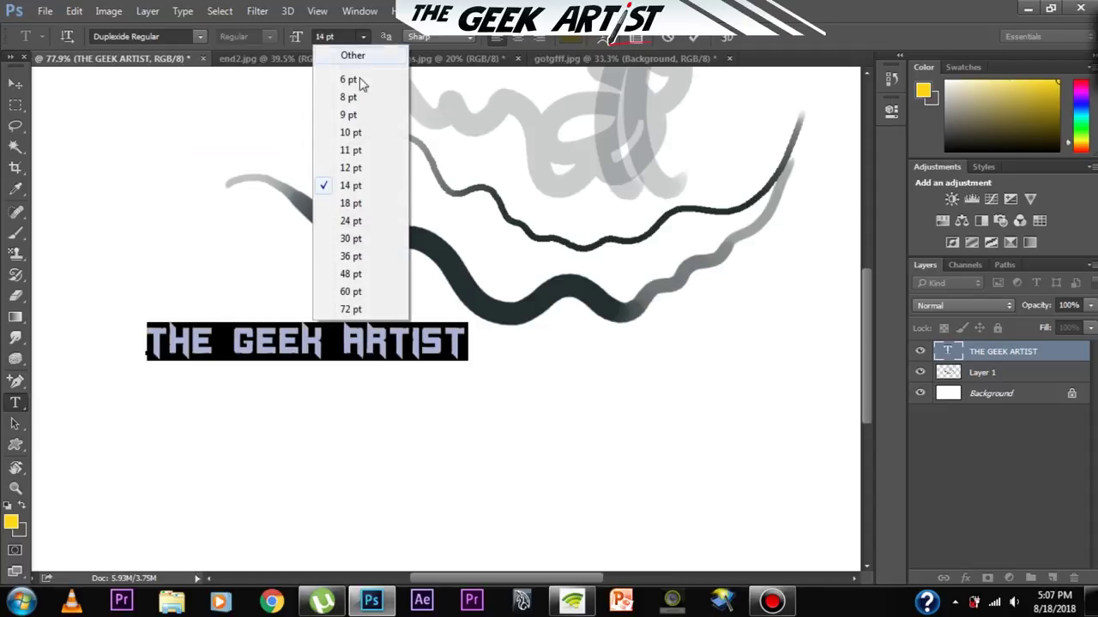
left_click(351, 256)
left_click(363, 36)
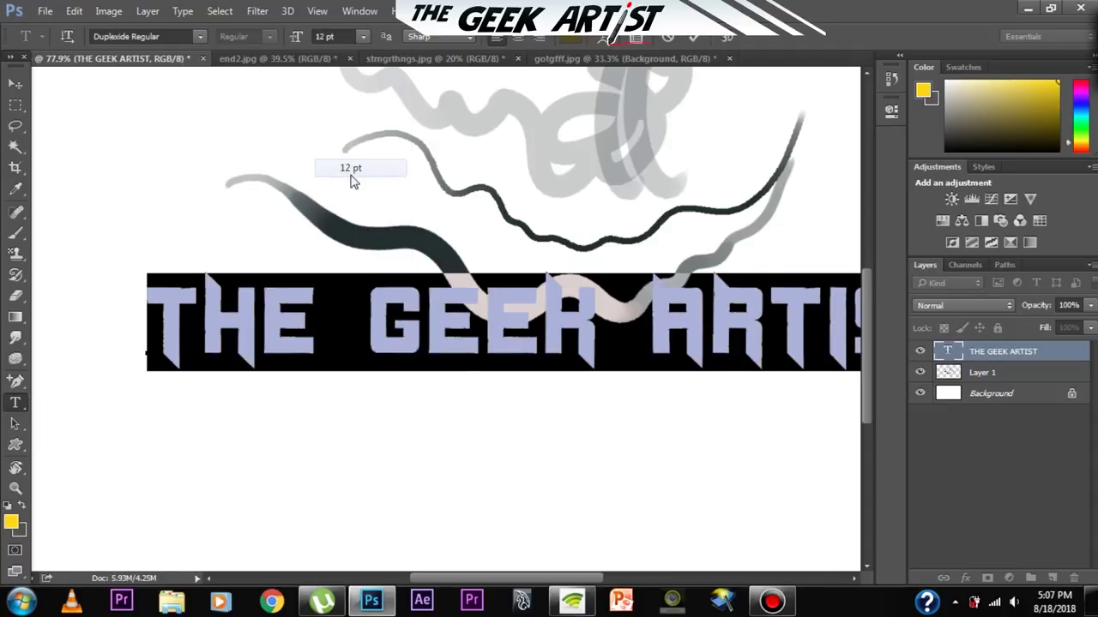
left_click(350, 168)
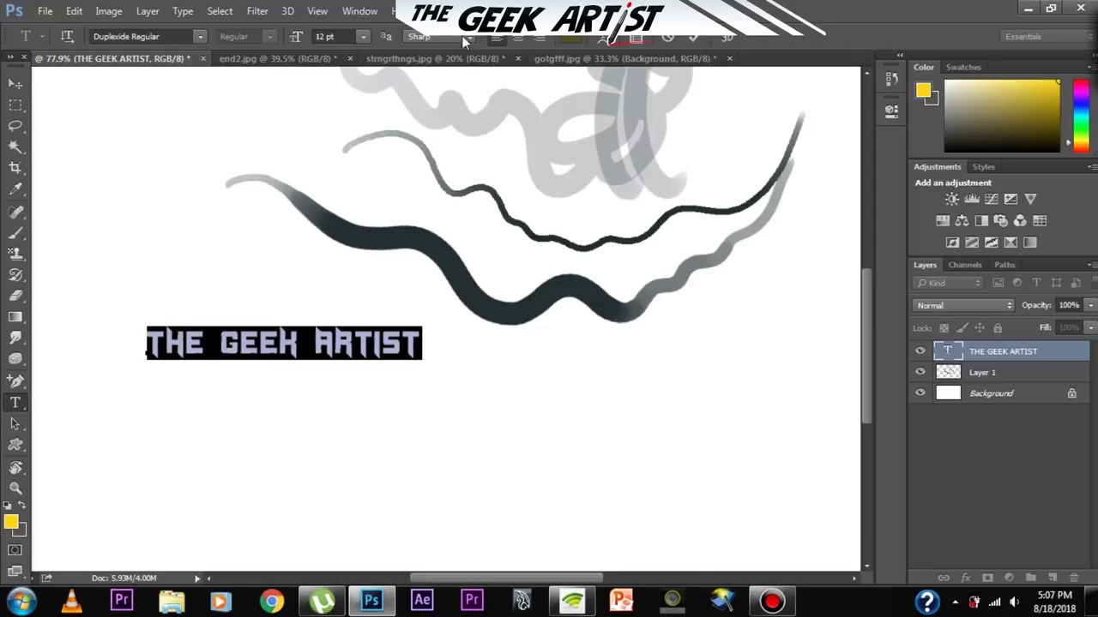
left_click(15, 105)
left_click_drag(346, 373, 351, 407)
left_click_drag(333, 448, 489, 440)
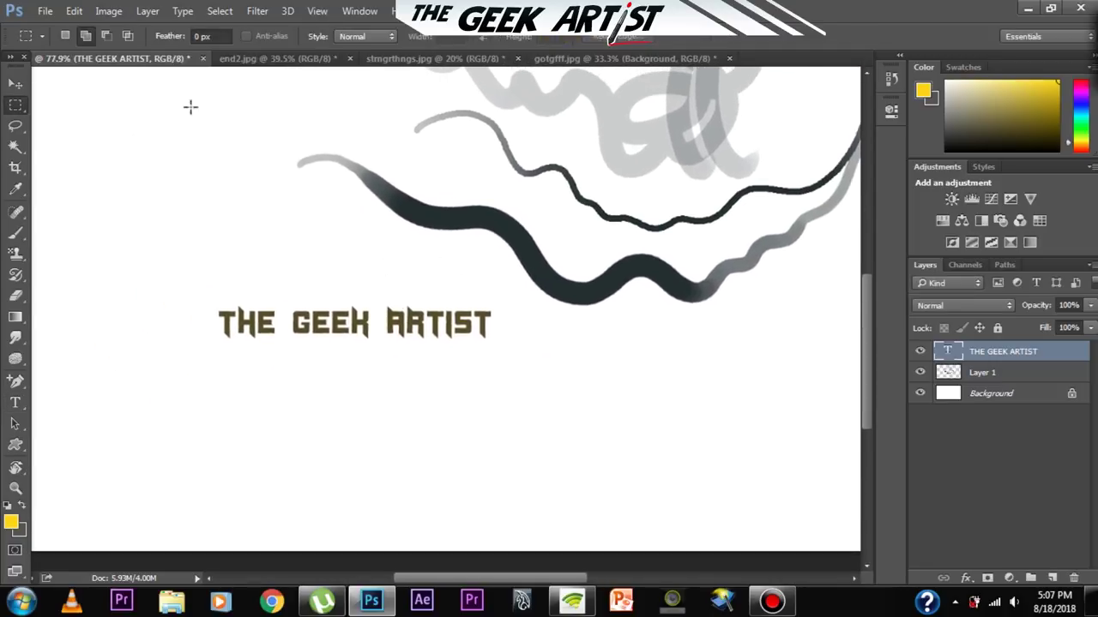
- Try enlarging the text with Free Transform, undo the scaling and close the transformation
left_click(108, 10)
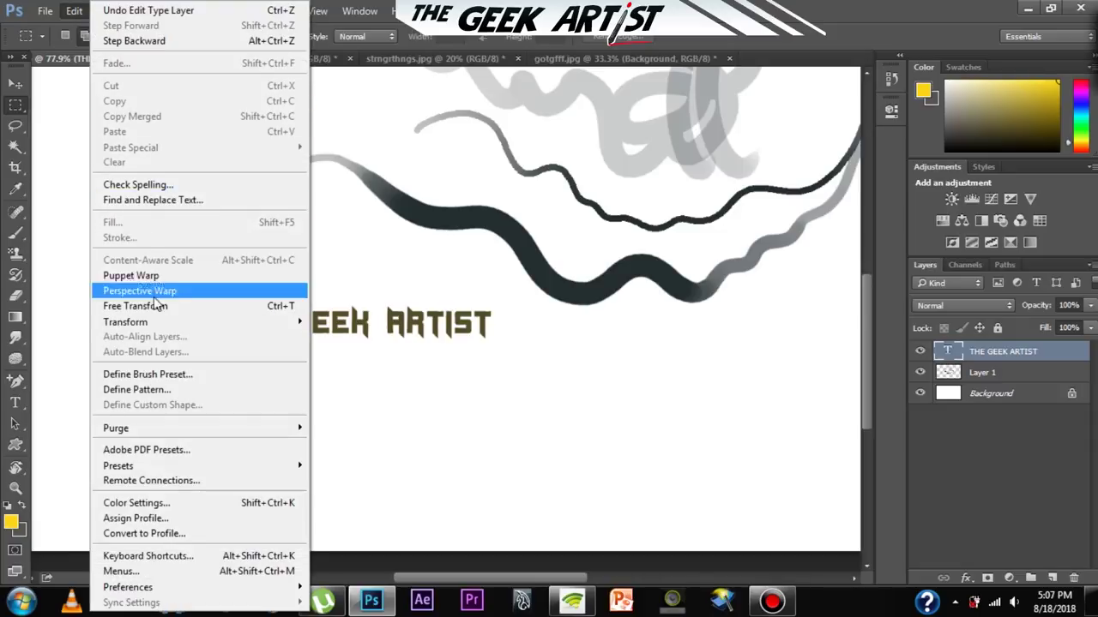
left_click(163, 306)
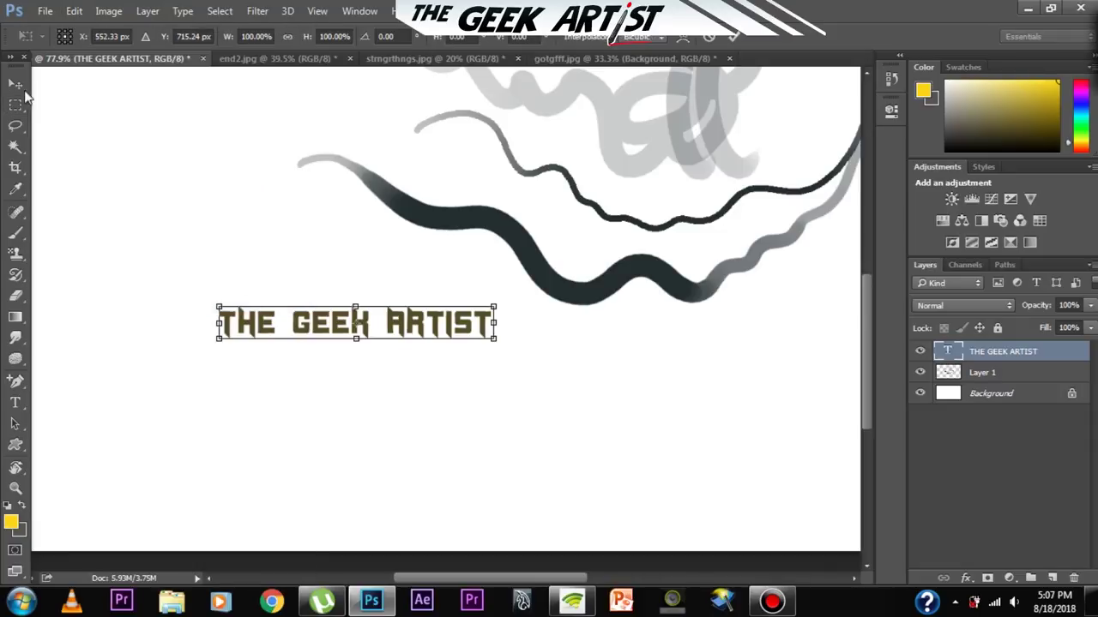
key("Return")
left_click(16, 83)
left_click(318, 225)
key("ctrl+t")
left_click_drag(499, 304, 622, 253)
key("ctrl+z")
left_click(16, 83)
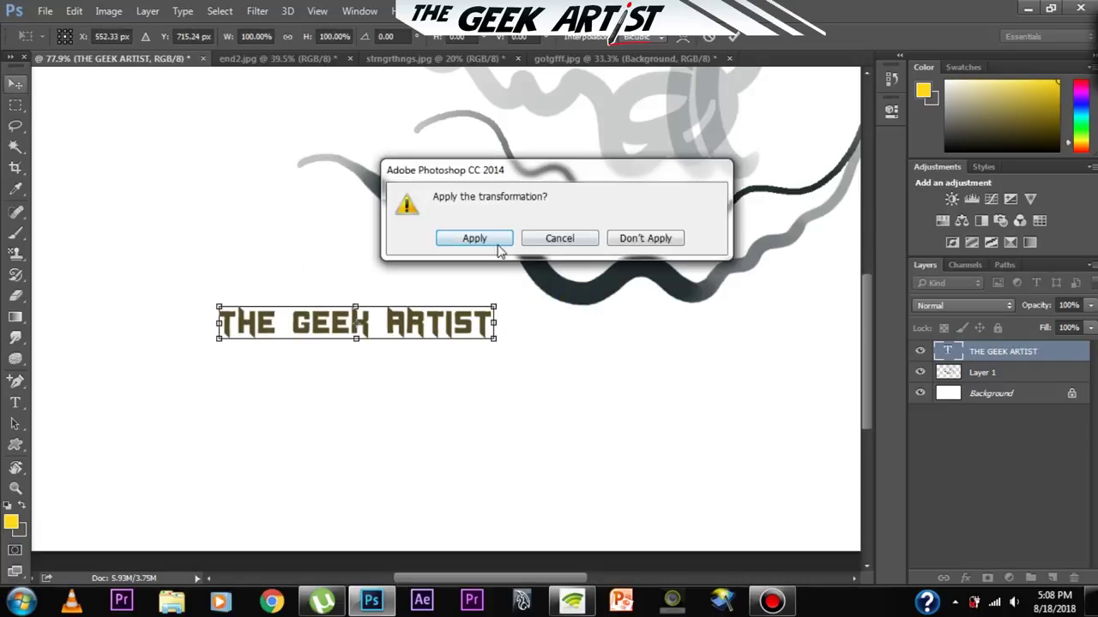
left_click(466, 239)
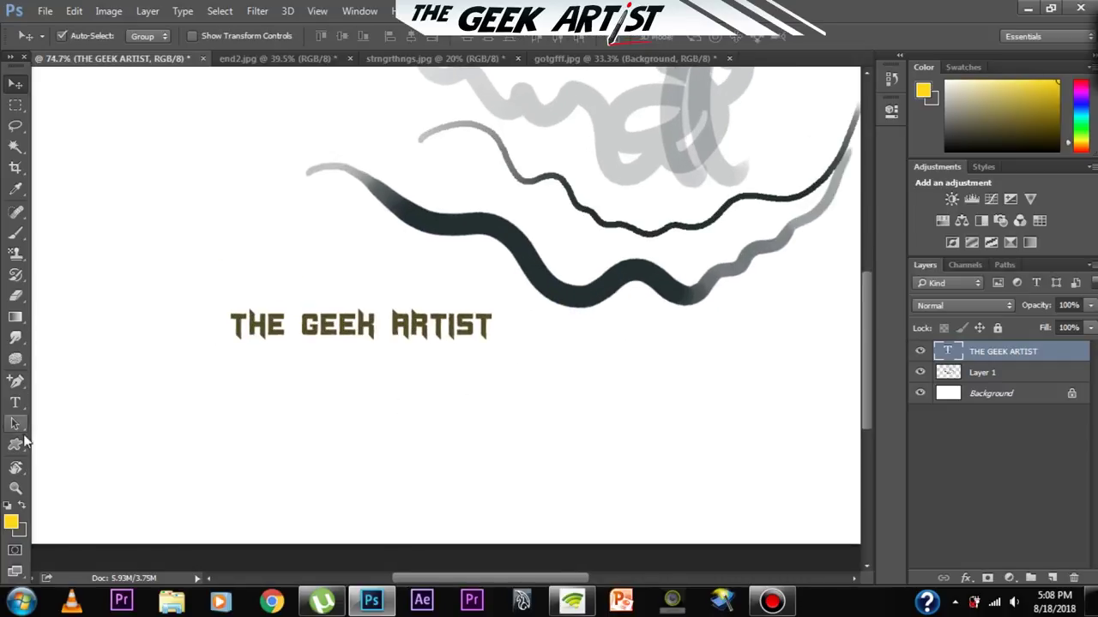
- Activate the Type tool, try centre alignment on the text and return it to left alignment
left_click(15, 402)
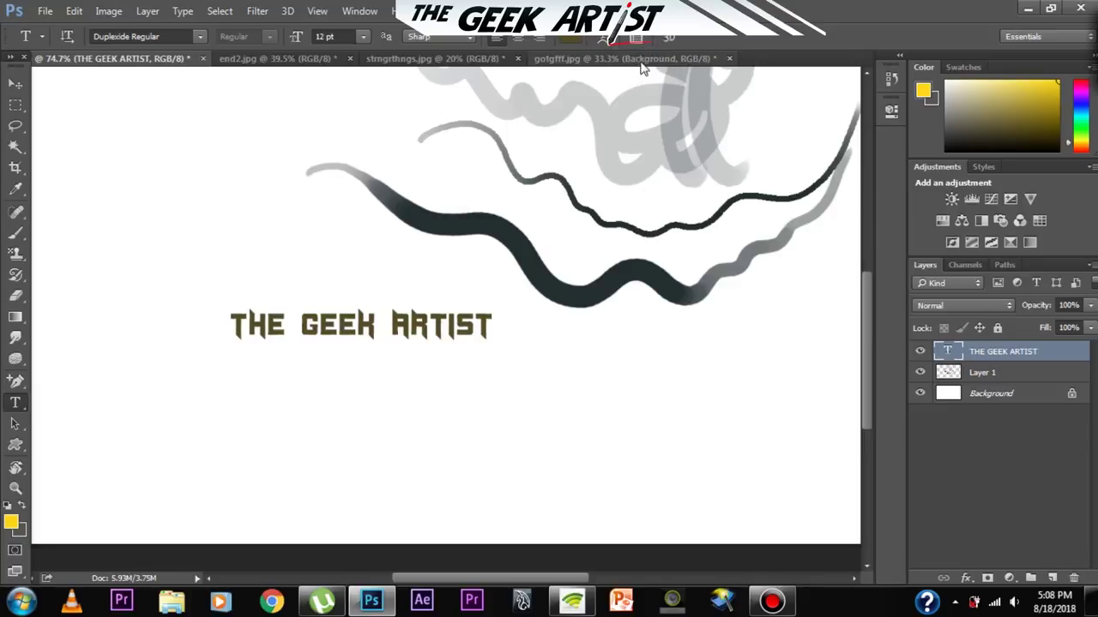
left_click(519, 38)
left_click(497, 38)
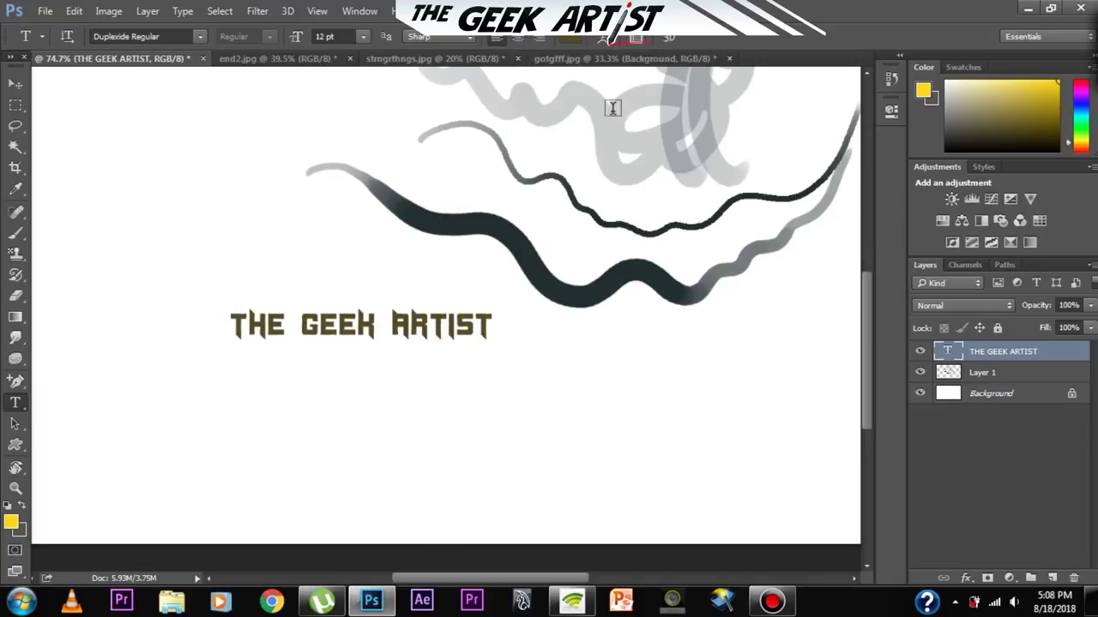
- Apply Faux Bold to the text in the character settings, try Faux Italic, and close the settings
left_click(634, 39)
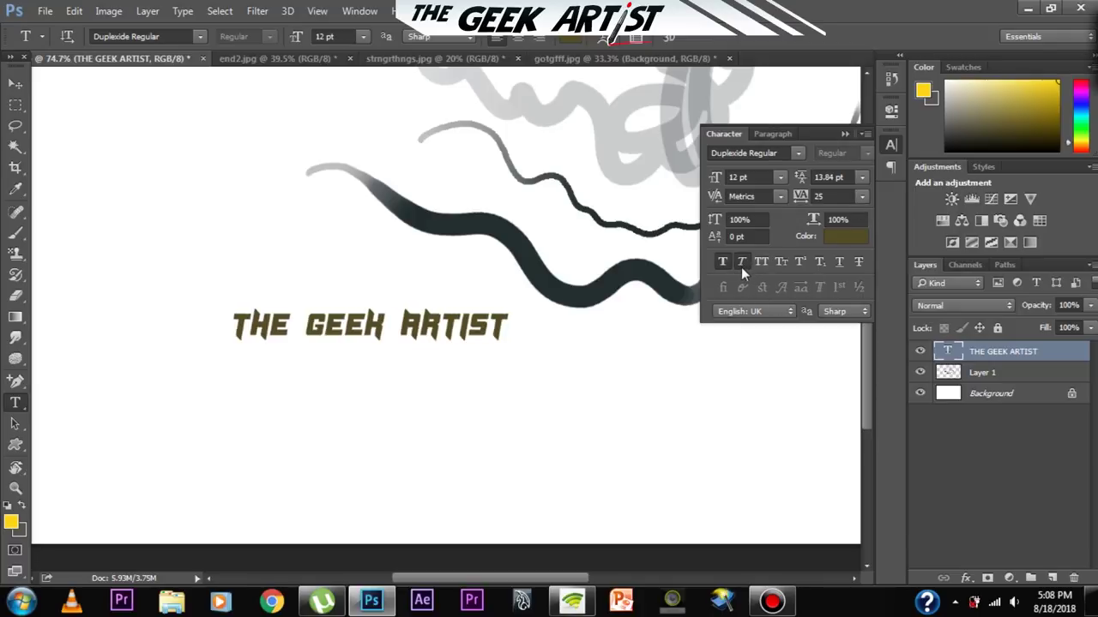
left_click(861, 178)
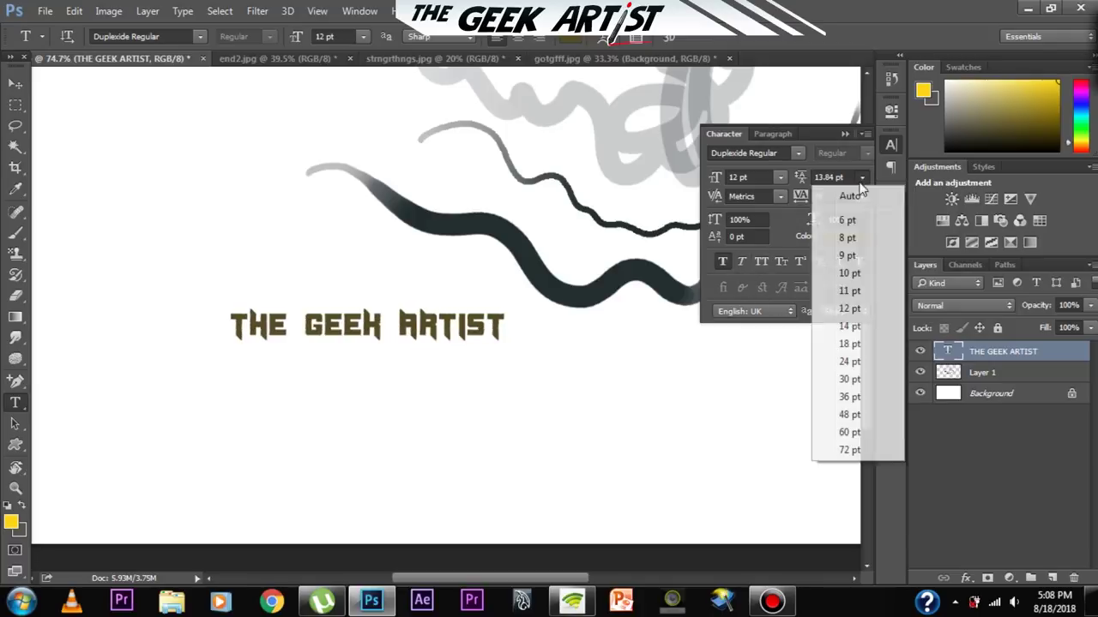
left_click(786, 219)
left_click(844, 135)
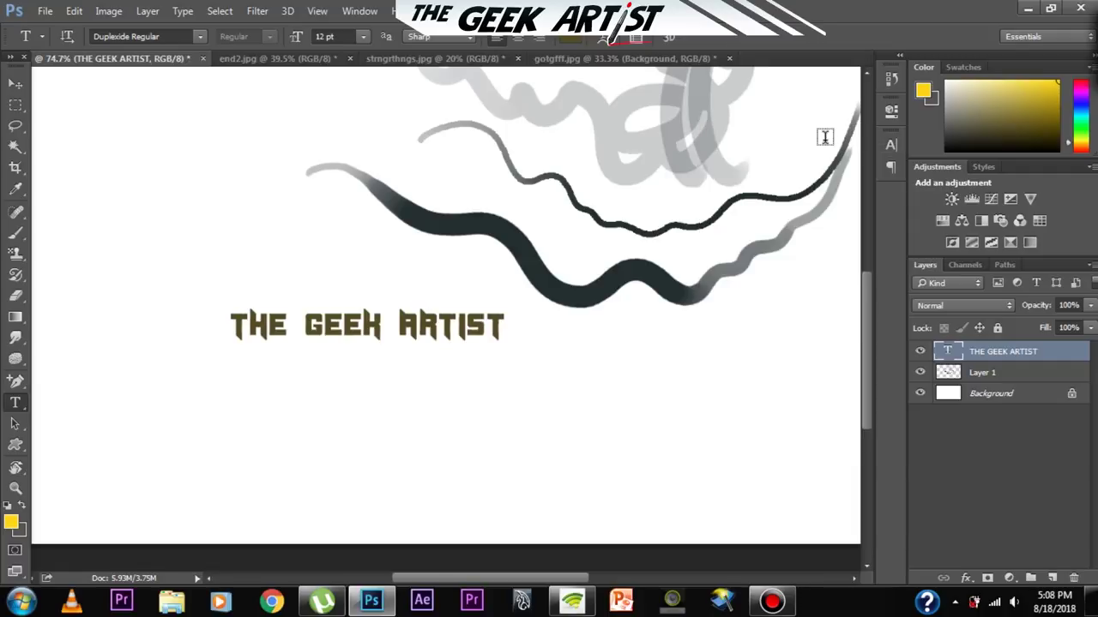
- Draw a rectangle shape about 323 × 200 px with yellow fill and 10 pt black stroke in the blank area below the text
left_click_drag(698, 393, 713, 394)
left_click_drag(659, 435, 749, 395)
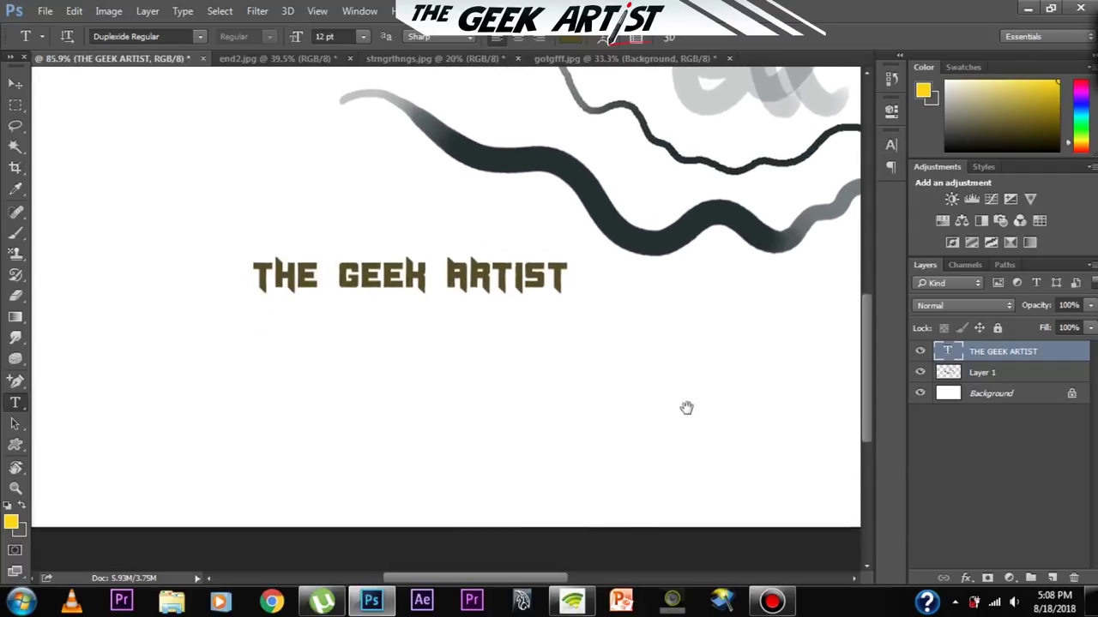
scroll(686, 407, "down", 1)
left_click(24, 426)
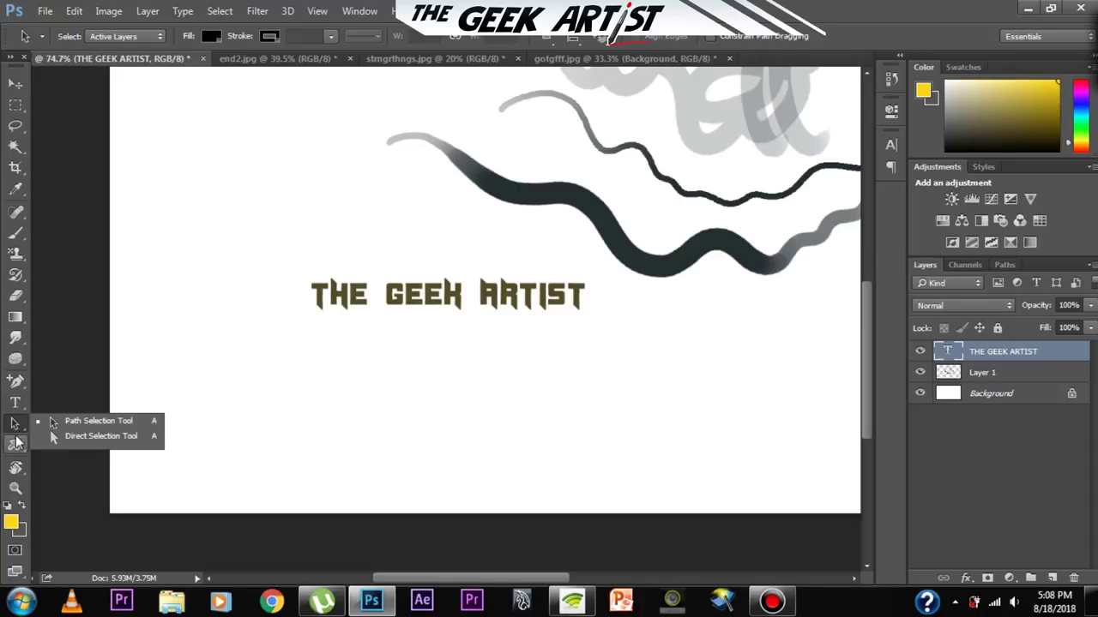
left_click(15, 445)
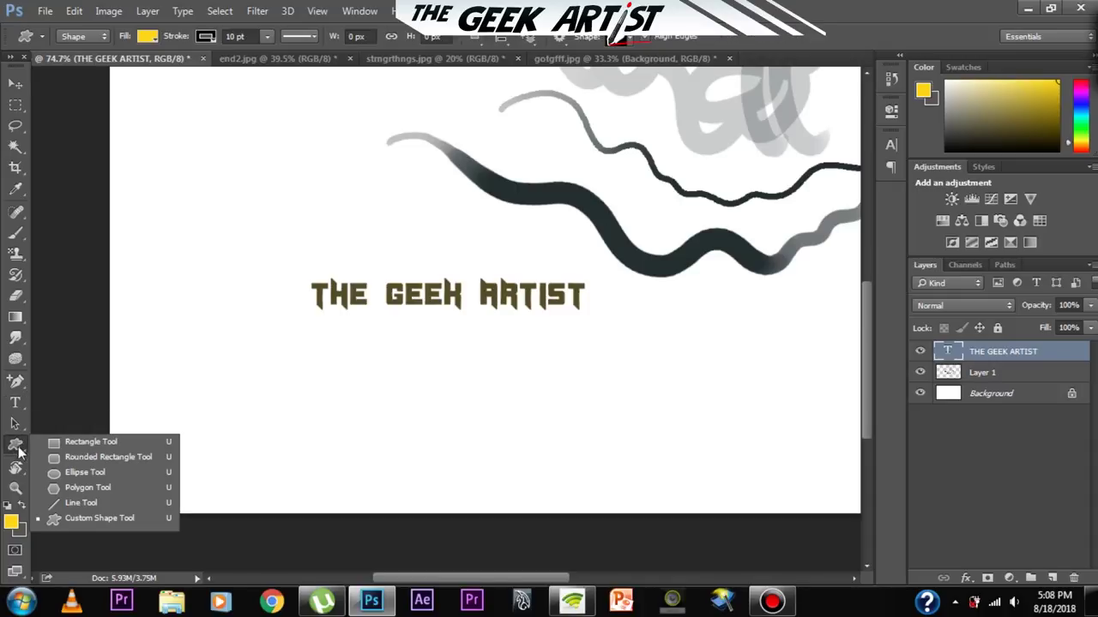
left_click(88, 442)
left_click_drag(404, 423, 428, 396)
left_click_drag(429, 397, 459, 349)
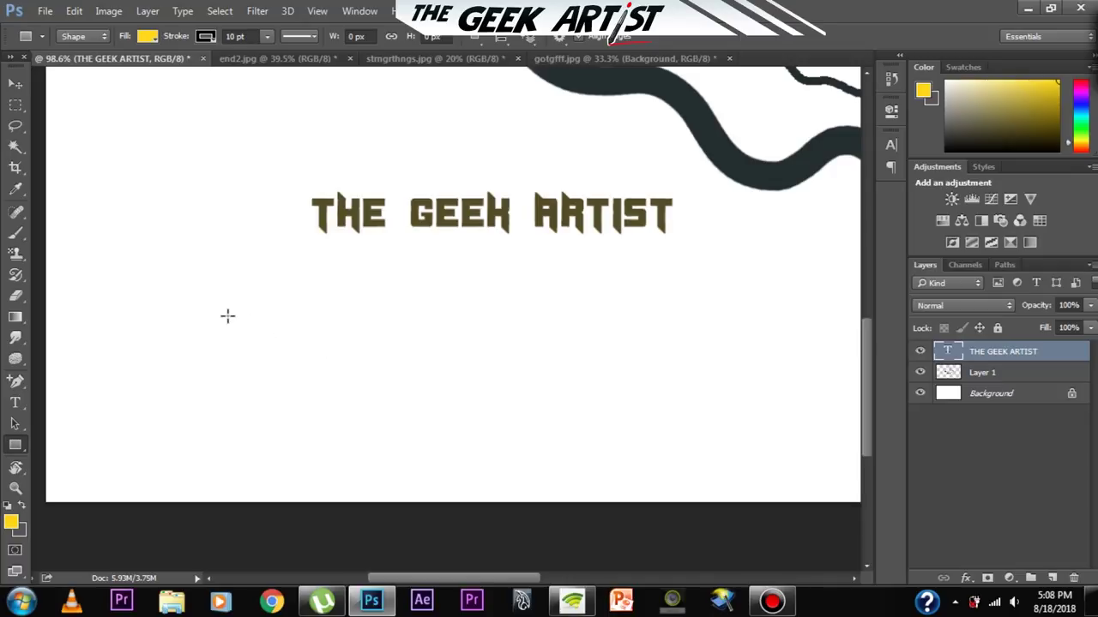
left_click_drag(198, 301, 457, 460)
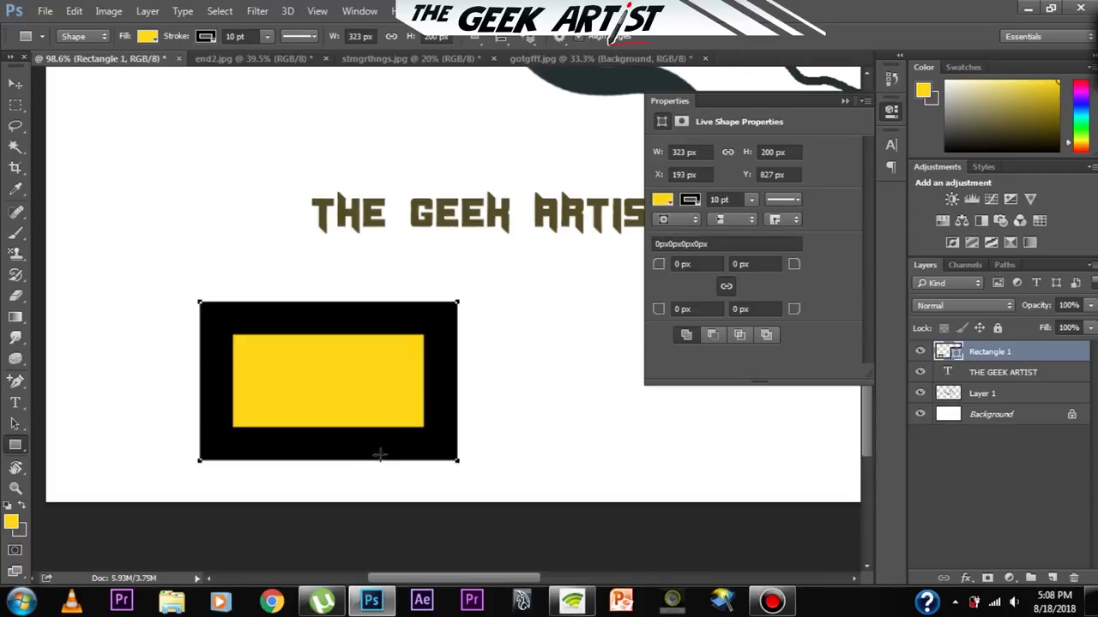
- Change the rectangle's fill colour to dark blue
left_click(690, 199)
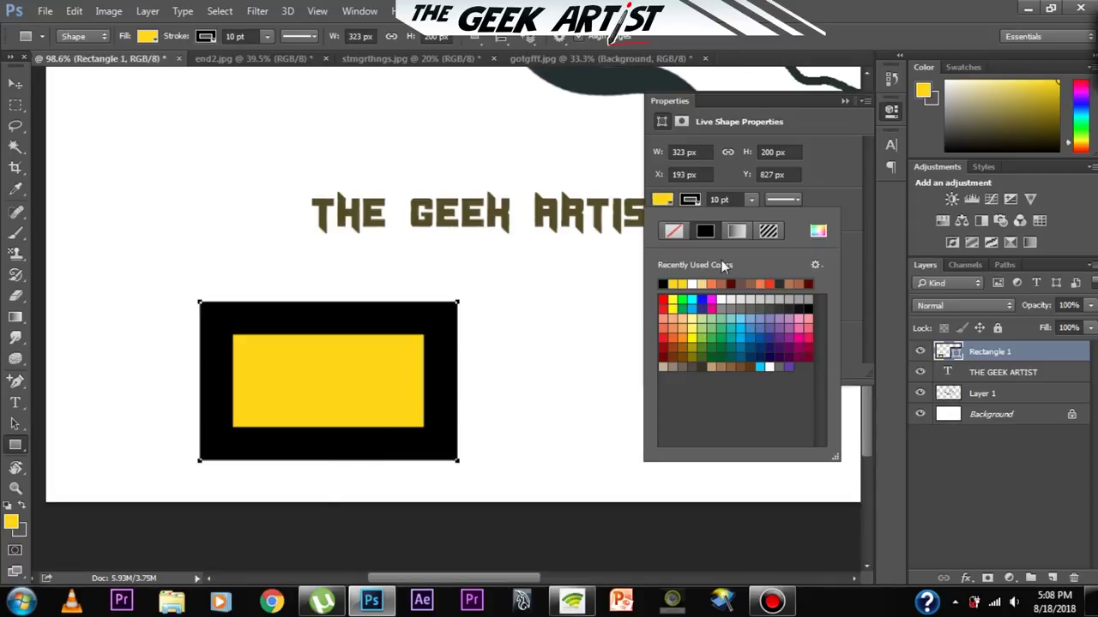
left_click(701, 302)
left_click(694, 202)
left_click(694, 203)
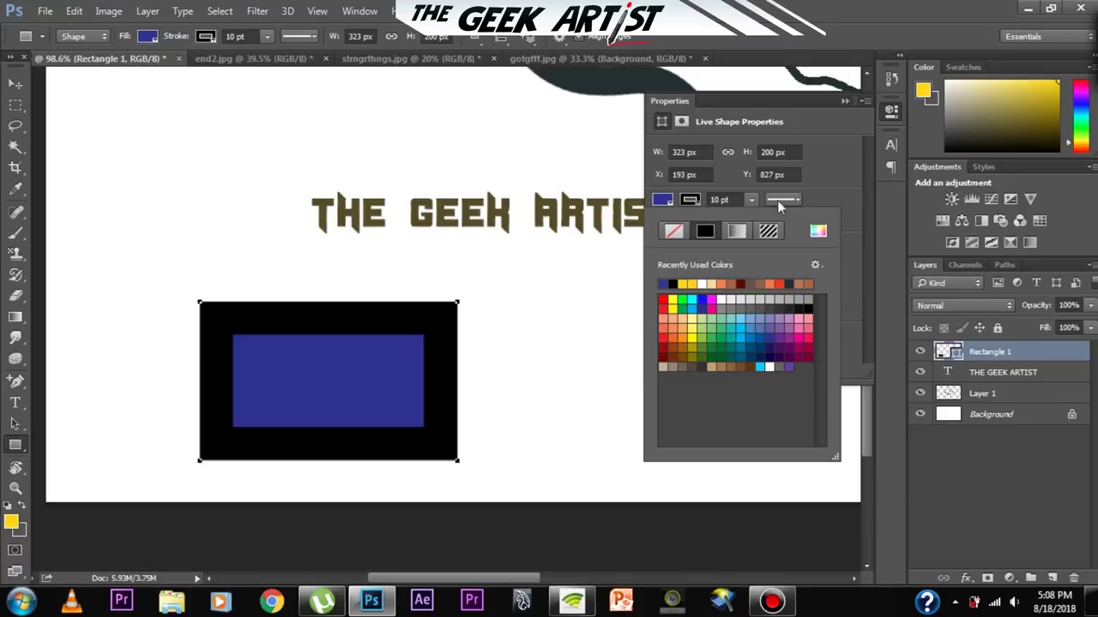
- Reduce the rectangle's stroke width to 7.82 pt and change the stroke colour to magenta pink
left_click(752, 200)
mouse_move(746, 216)
left_mouse_down()
mouse_move(738, 223)
mouse_move(750, 219)
left_mouse_up()
left_click(704, 233)
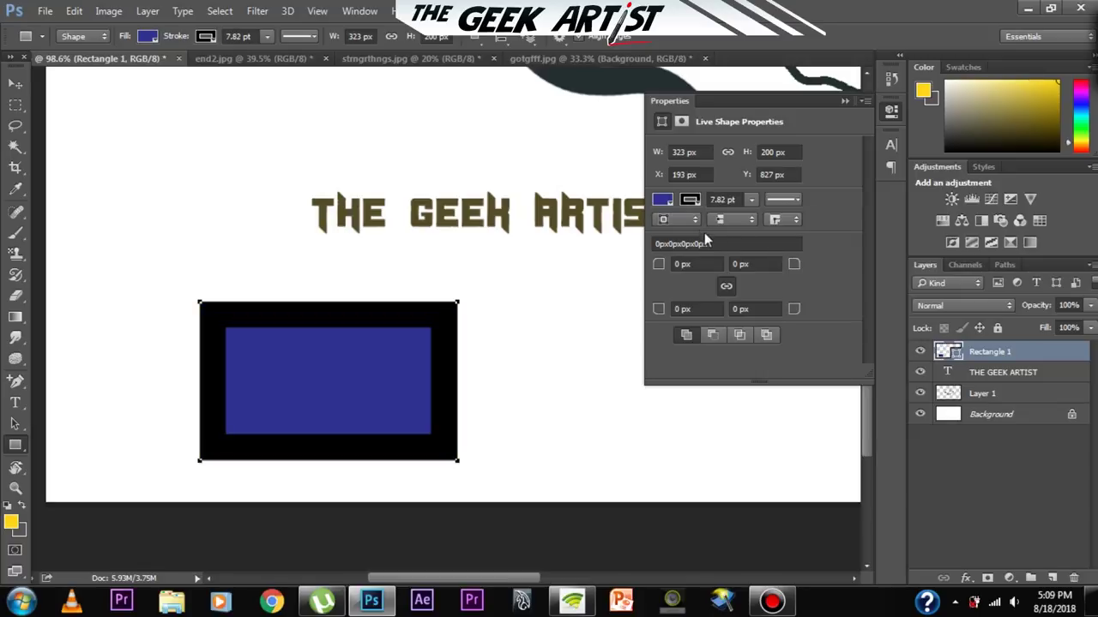
left_click(698, 202)
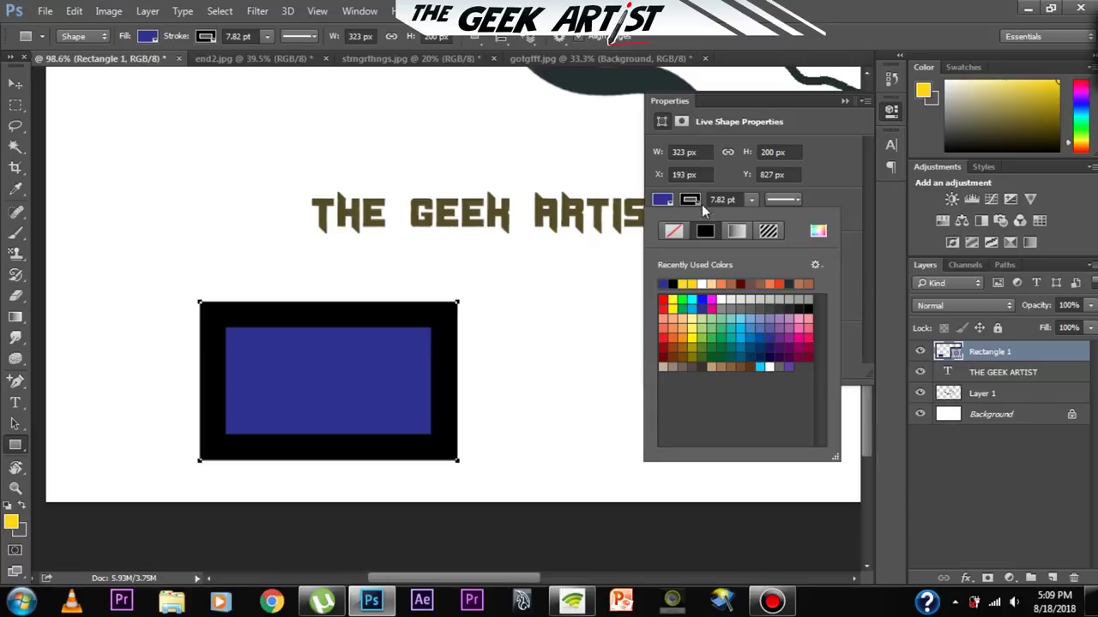
left_click(711, 300)
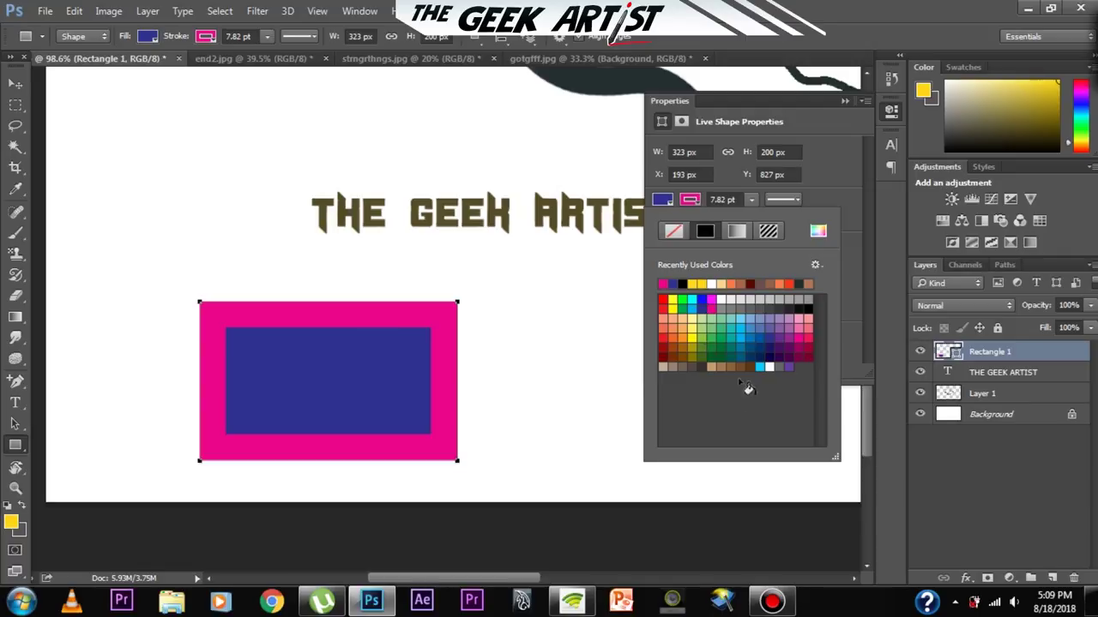
left_click(748, 389)
left_click(698, 225)
- Draw an ellipse shape about 139 × 128 px in the blank area before the start of the text
right_click(15, 444)
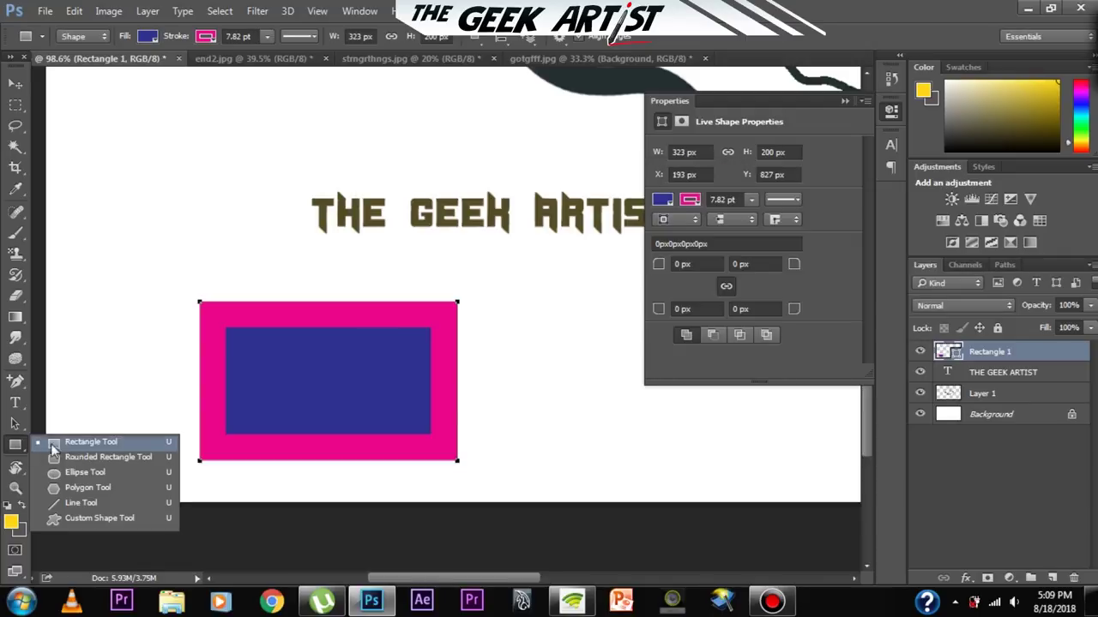
left_click(69, 473)
left_click_drag(139, 158, 249, 259)
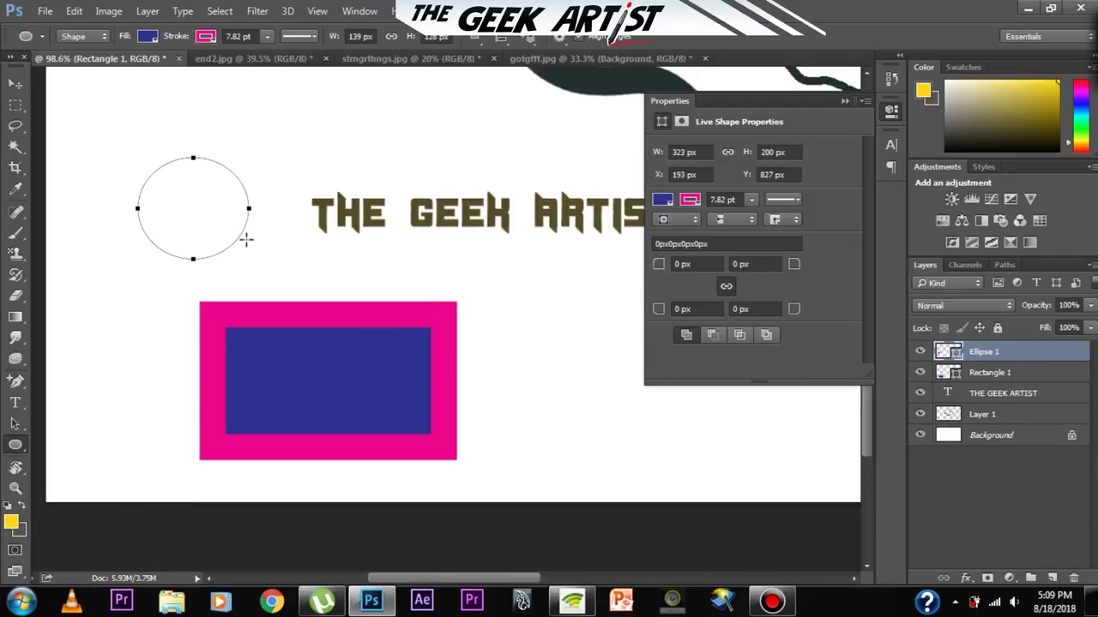
- Reshape the ellipse with the Add Anchor Point tool by pulling its right anchor toward the text and adding a point on its upper-right edge
right_click(22, 445)
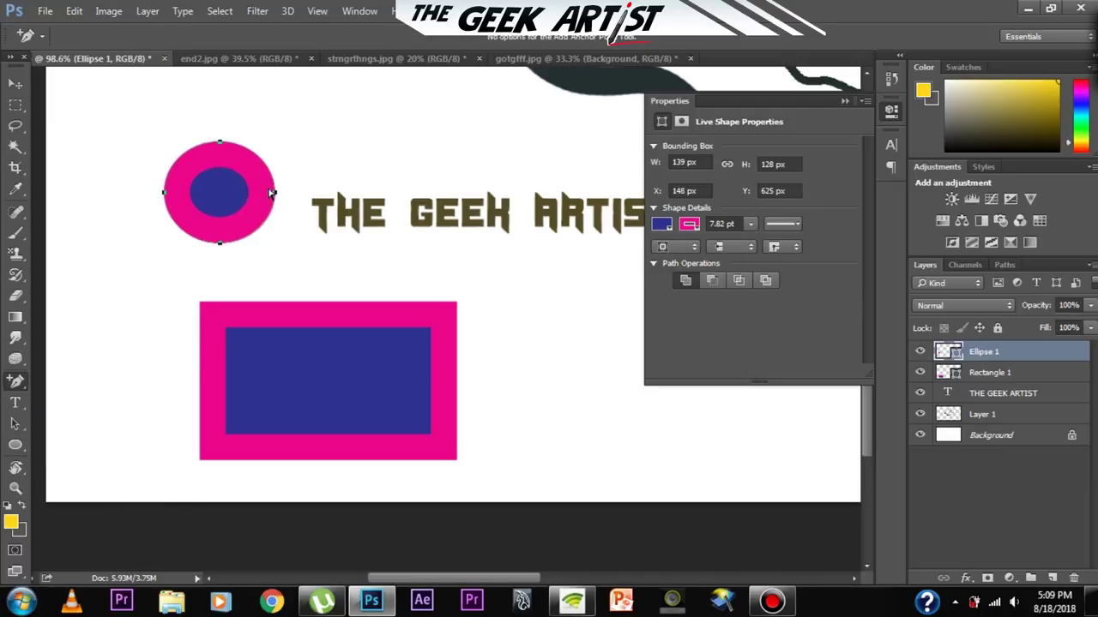
left_click_drag(270, 194, 310, 204)
left_click(492, 239)
left_click_drag(259, 165, 298, 116)
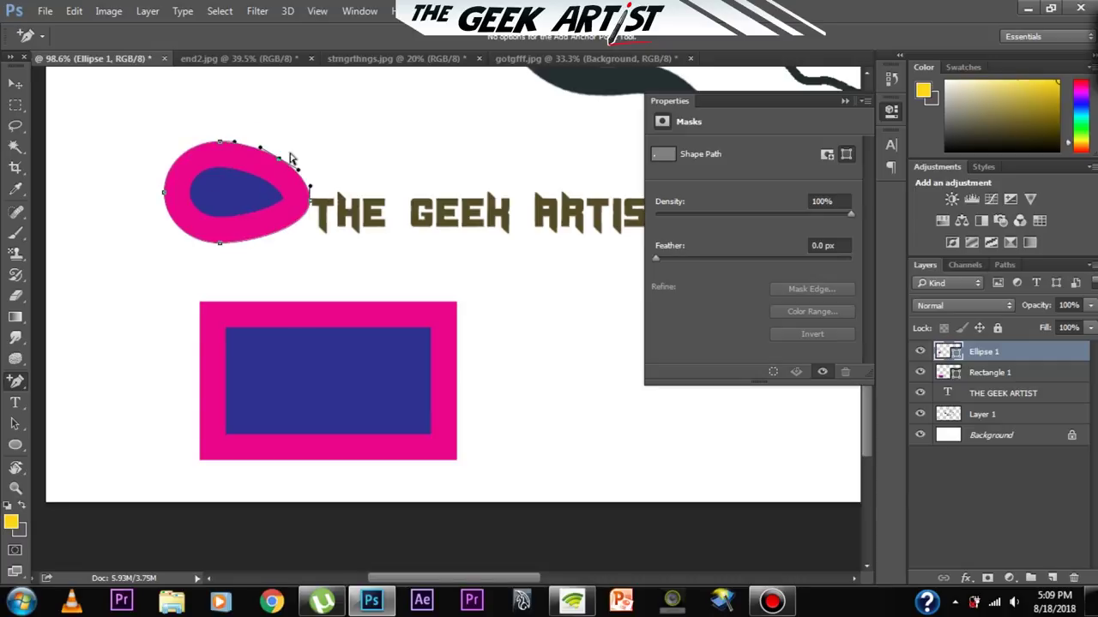
key("v")
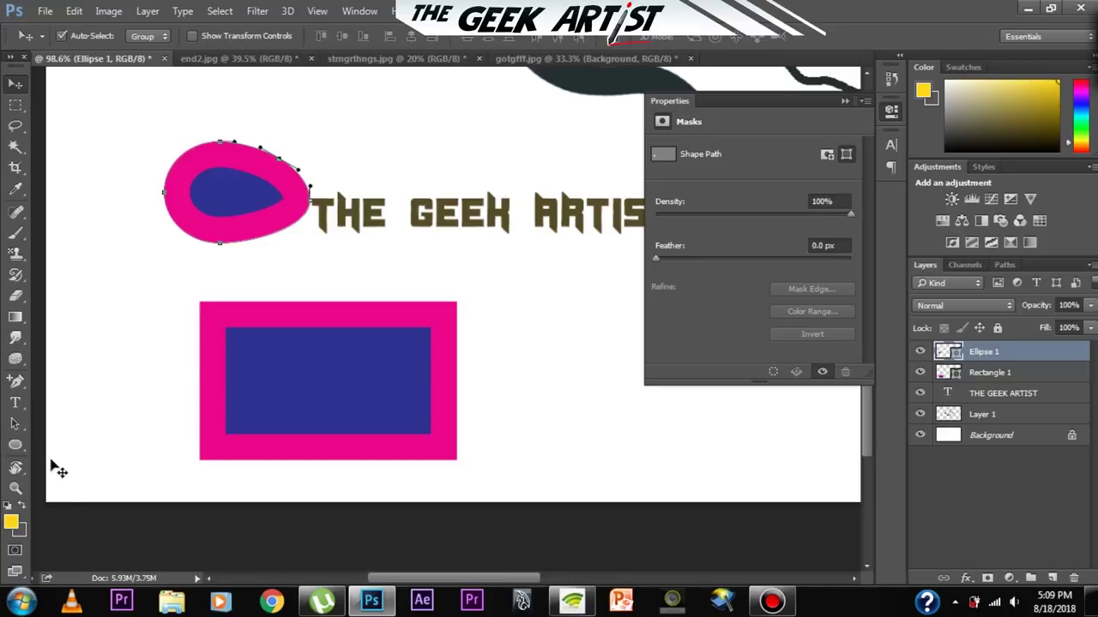
- Draw an oval speech-bubble custom shape about 302 × 194 px in the blank area above the reshaped ellipse
left_click(14, 445)
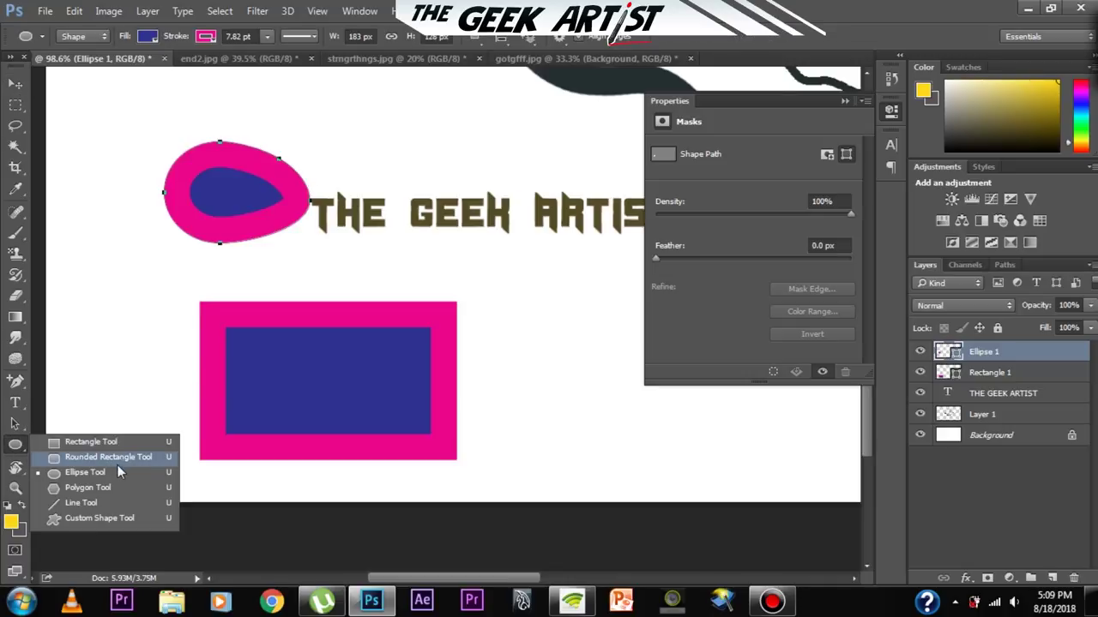
left_click(100, 517)
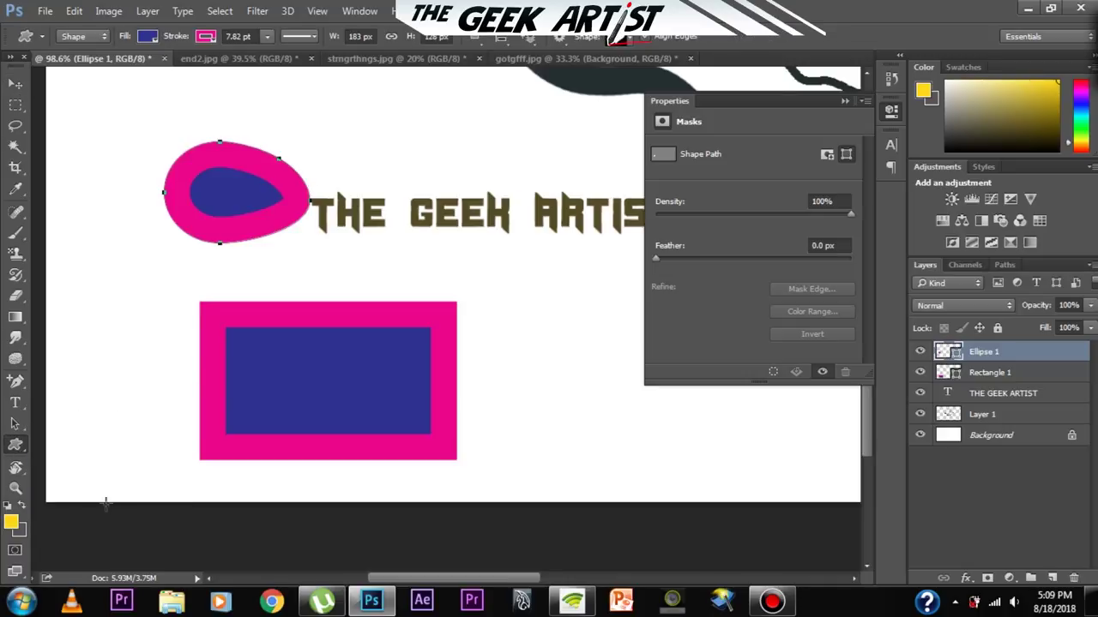
left_click(22, 443)
left_click(96, 516)
left_click(627, 38)
left_click_drag(684, 77, 690, 153)
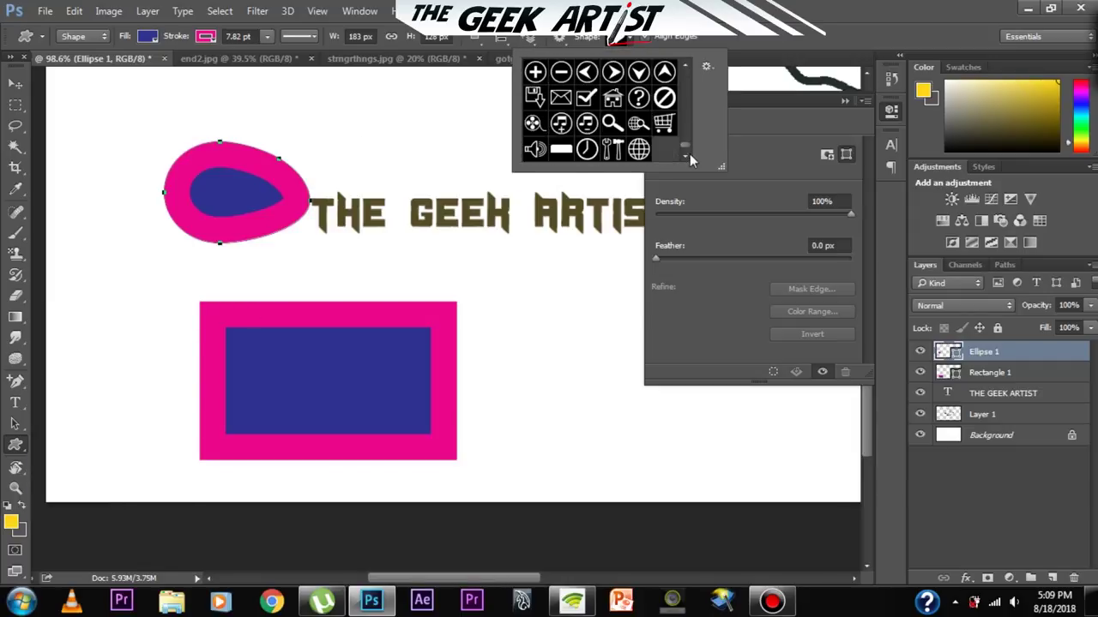
scroll(689, 147, "up", 5)
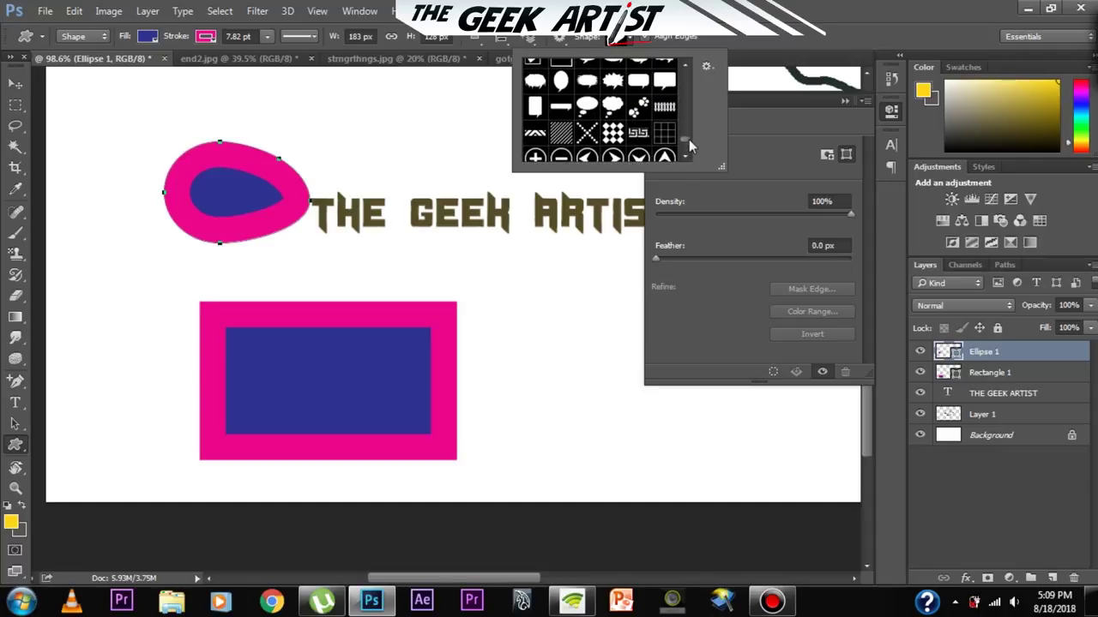
left_click_drag(689, 141, 685, 135)
left_click(561, 94)
left_click_drag(297, 91, 443, 186)
- Change the speech bubble's fill to white and its stroke colour to black
scroll(437, 179, "down", 6)
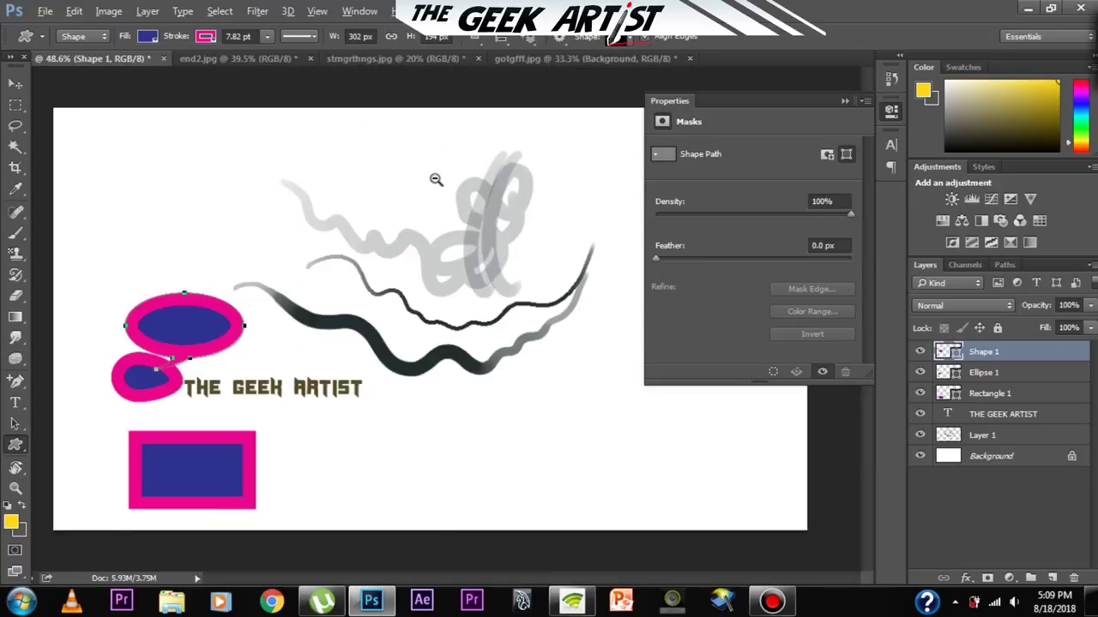
scroll(437, 179, "up", 2)
left_click_drag(198, 441, 308, 393)
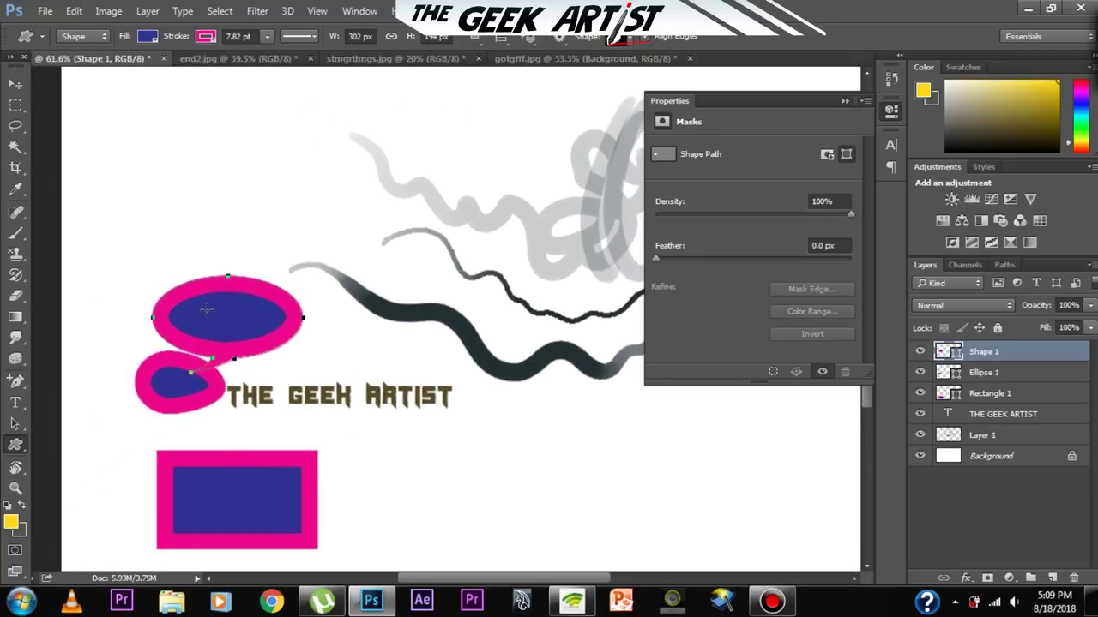
left_click(148, 37)
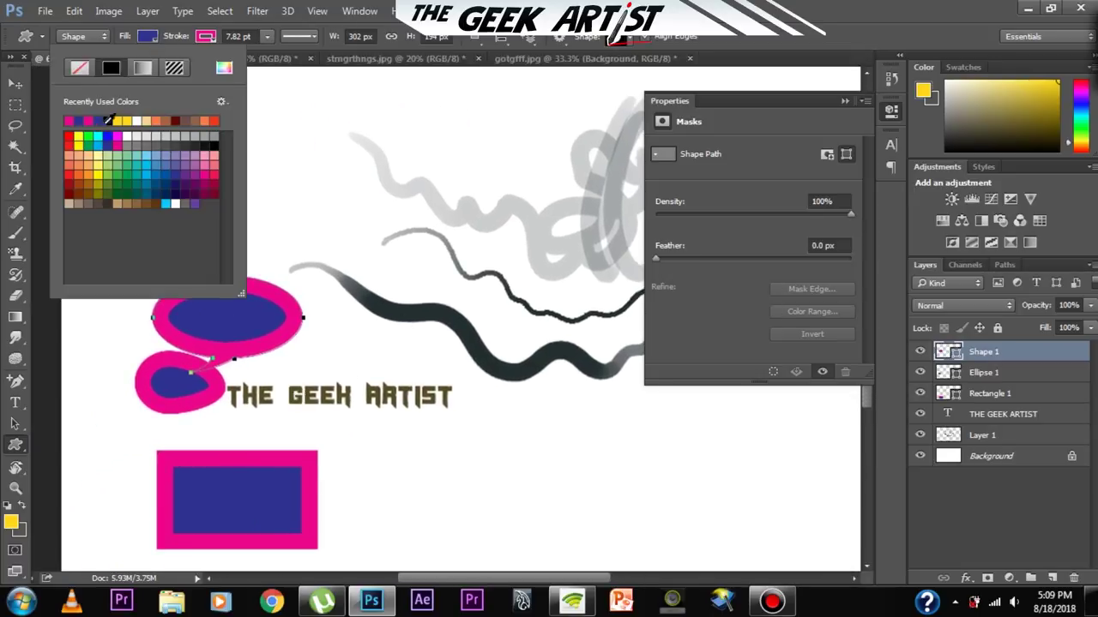
left_click(138, 120)
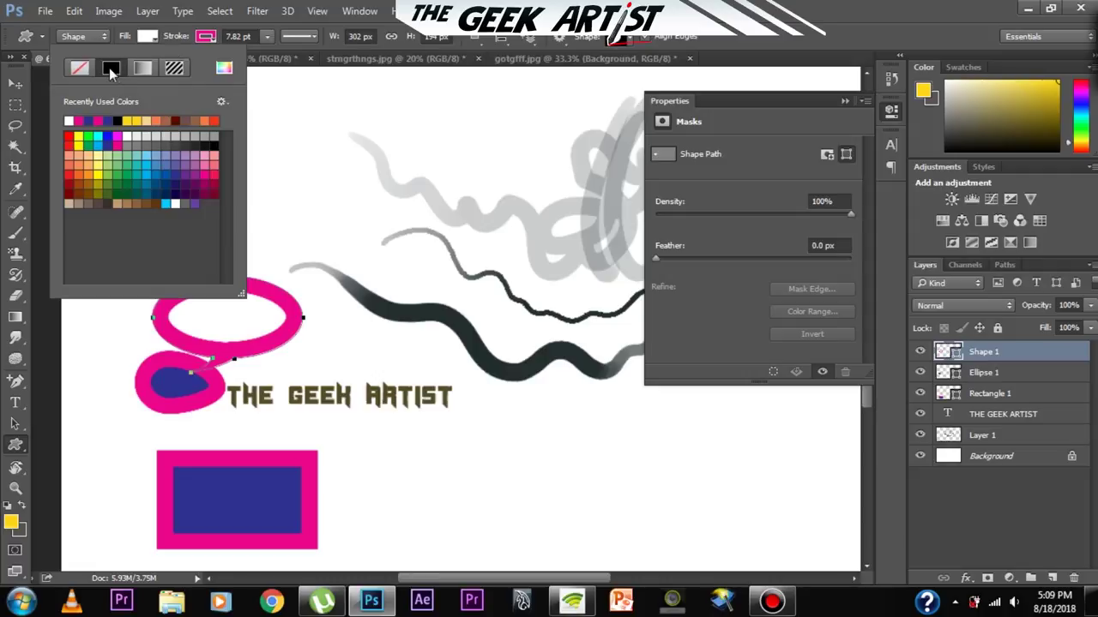
left_click(206, 37)
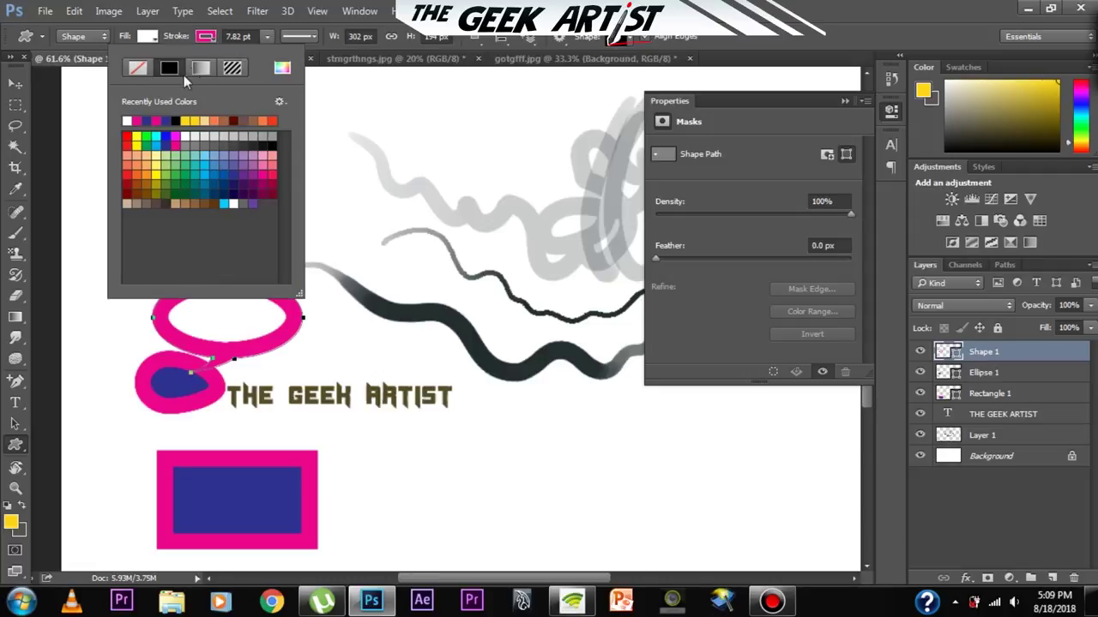
left_click(176, 120)
- Reduce the speech bubble's stroke width to about 3.10 pt and finish editing the shape
left_click(267, 36)
left_click_drag(260, 56, 266, 58)
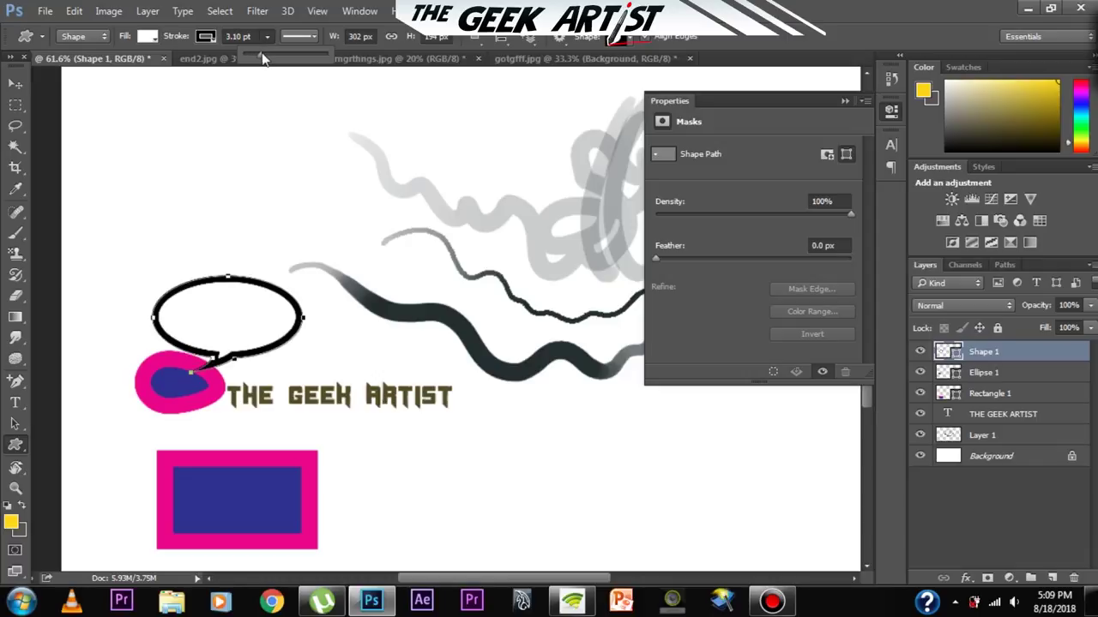
left_click(15, 84)
scroll(255, 365, "up", 1)
scroll(252, 364, "down", 1)
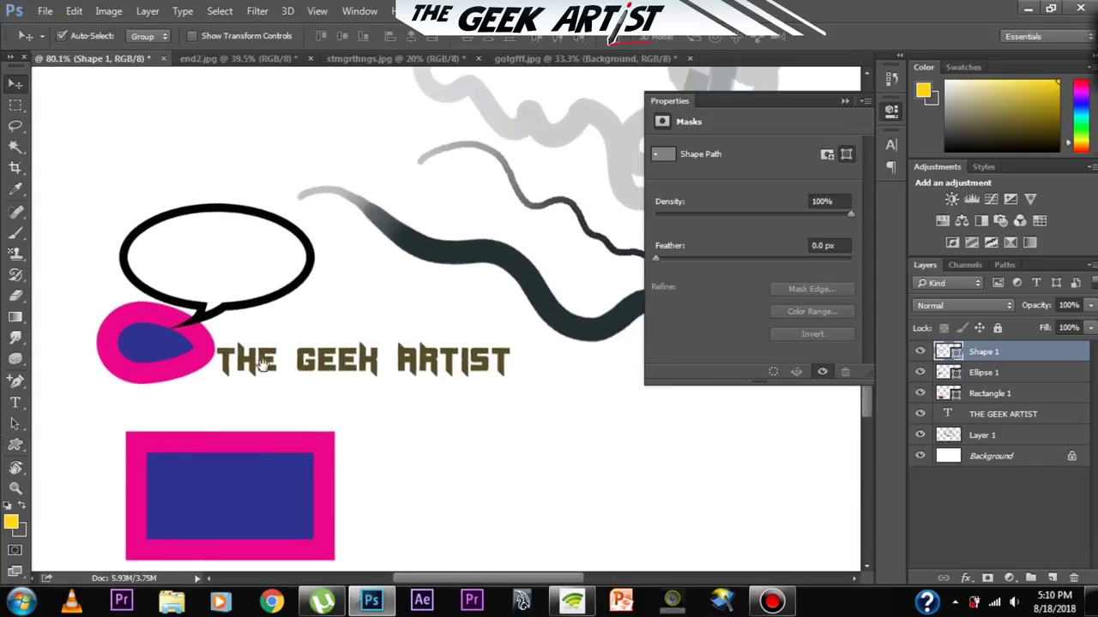
scroll(257, 368, "down", 1)
- Pan around the canvas with the Hand tool to look over the drawn shapes and brush strokes
left_click(21, 472)
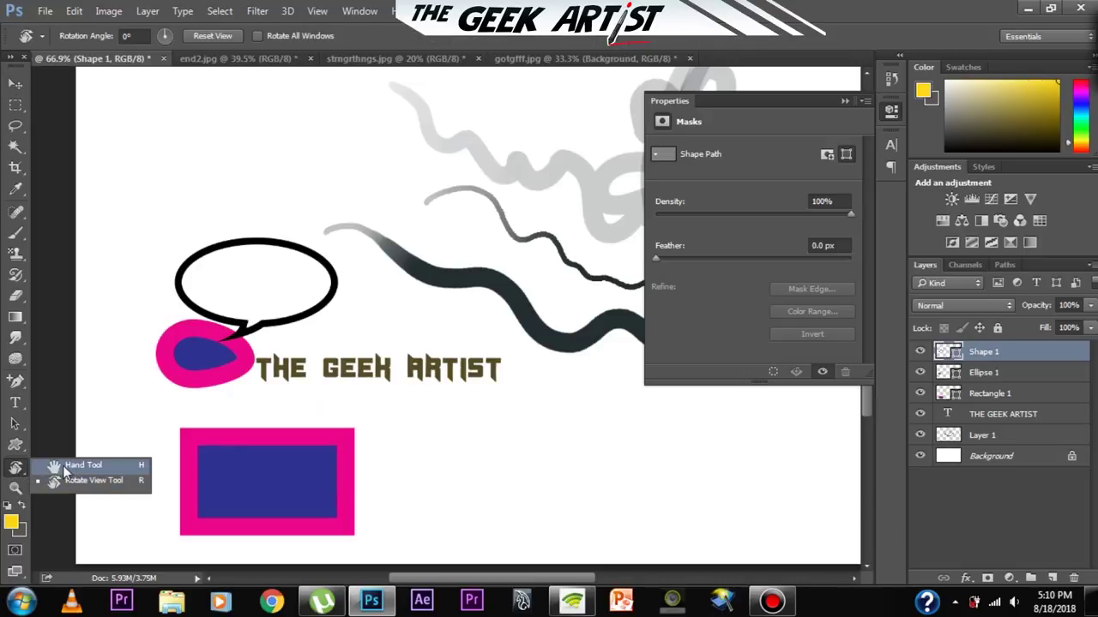
left_click(65, 467)
scroll(297, 334, "down", 5)
scroll(403, 331, "up", 5)
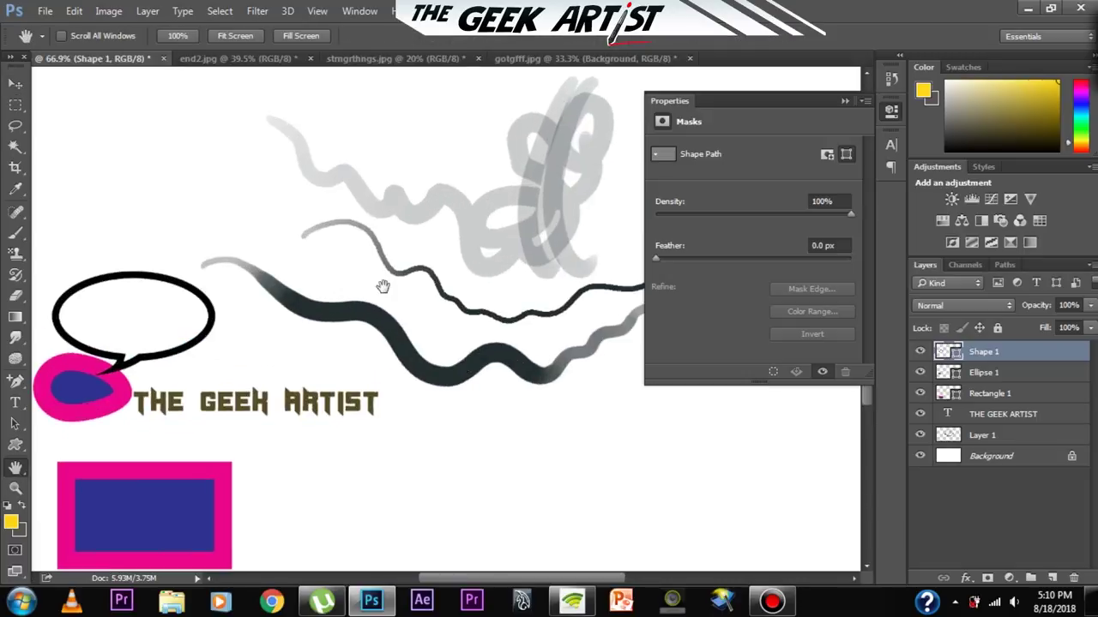
left_click_drag(382, 287, 419, 309)
mouse_move(374, 240)
left_mouse_down()
mouse_move(448, 306)
mouse_move(416, 307)
mouse_move(320, 372)
mouse_move(400, 250)
mouse_move(409, 421)
mouse_move(390, 249)
left_mouse_up()
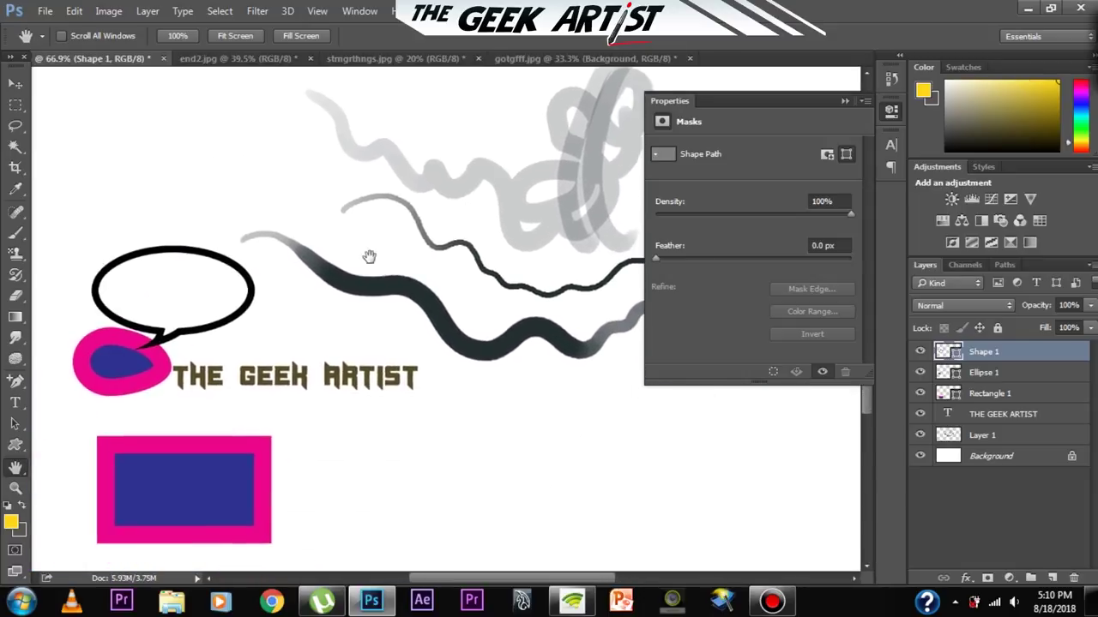
- Tilt the canvas with the Rotate View tool and bring it back to a rotation angle of 0°
right_click(25, 473)
left_click(93, 481)
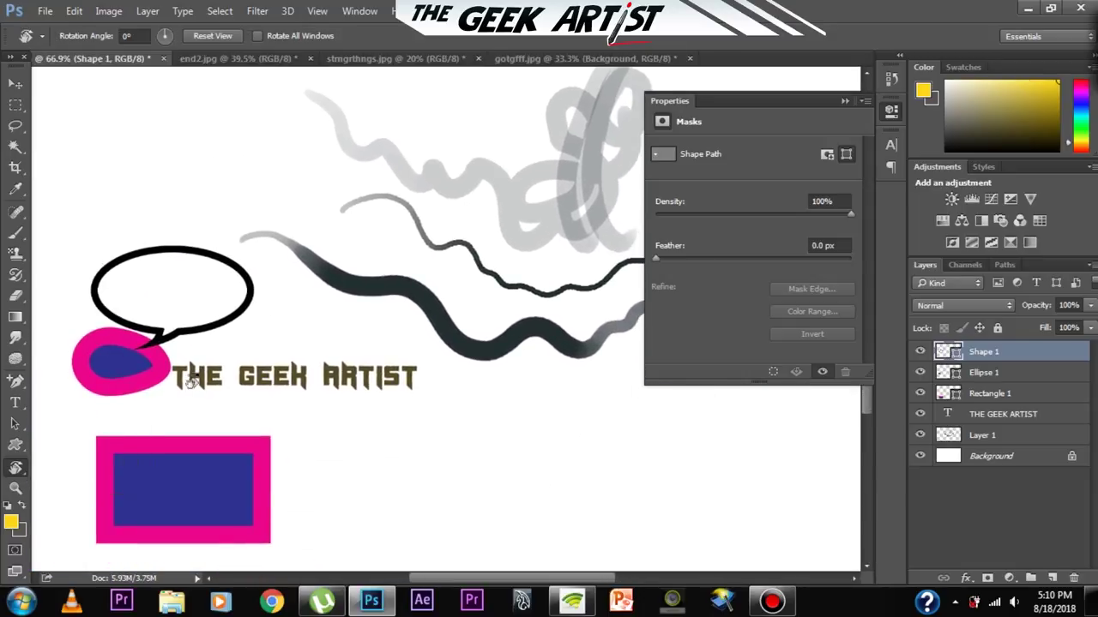
scroll(310, 368, "down", 5)
left_click_drag(291, 323, 204, 251)
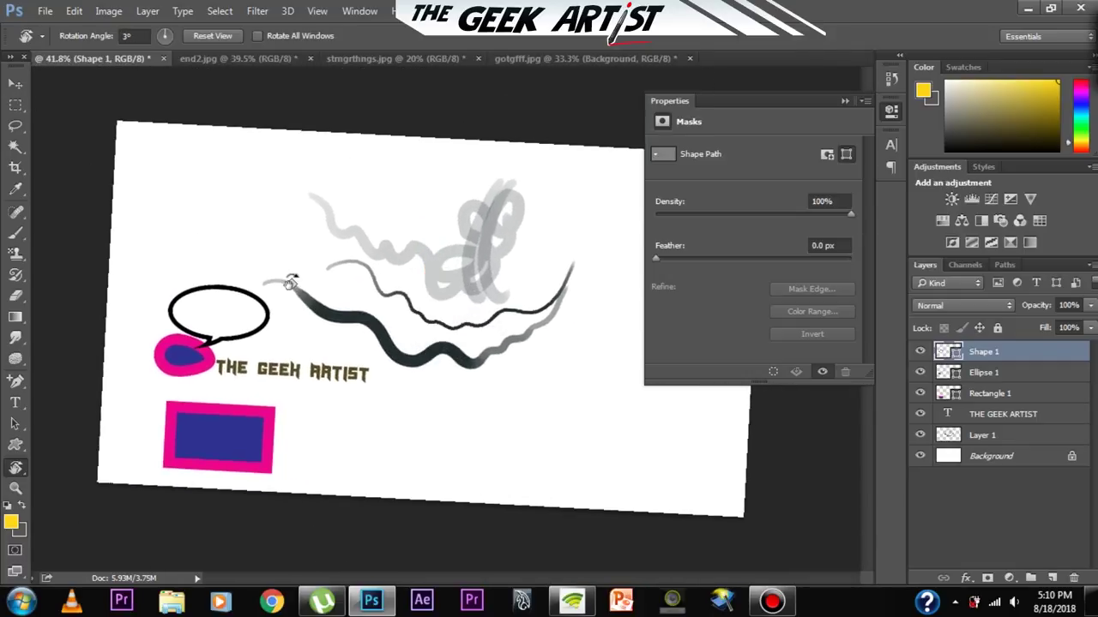
left_click(19, 88)
key("r")
left_click_drag(299, 267, 292, 248)
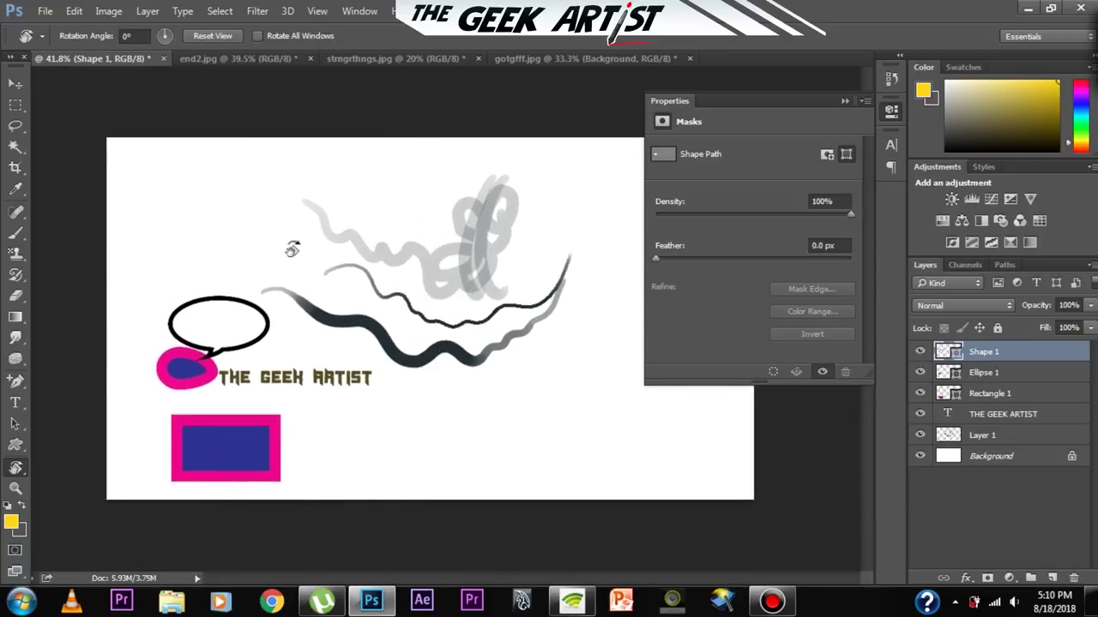
- Try a linear yellow-to-transparent gradient running down from the upper part of Layer 1, and undo it
left_click(16, 317)
left_click(18, 317)
left_click(19, 317)
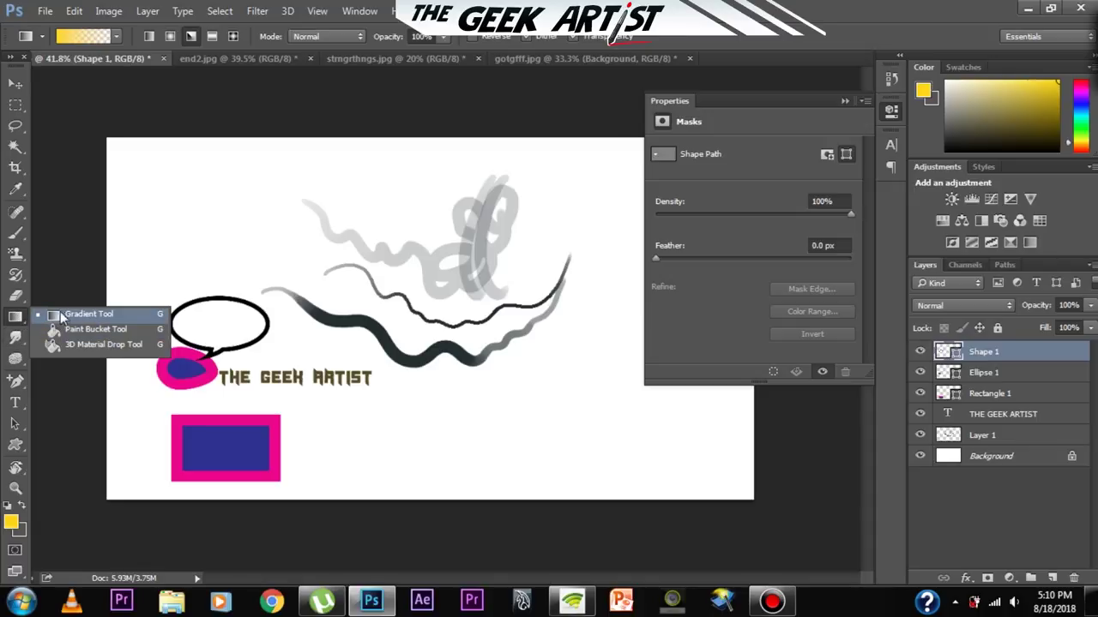
left_click(68, 315)
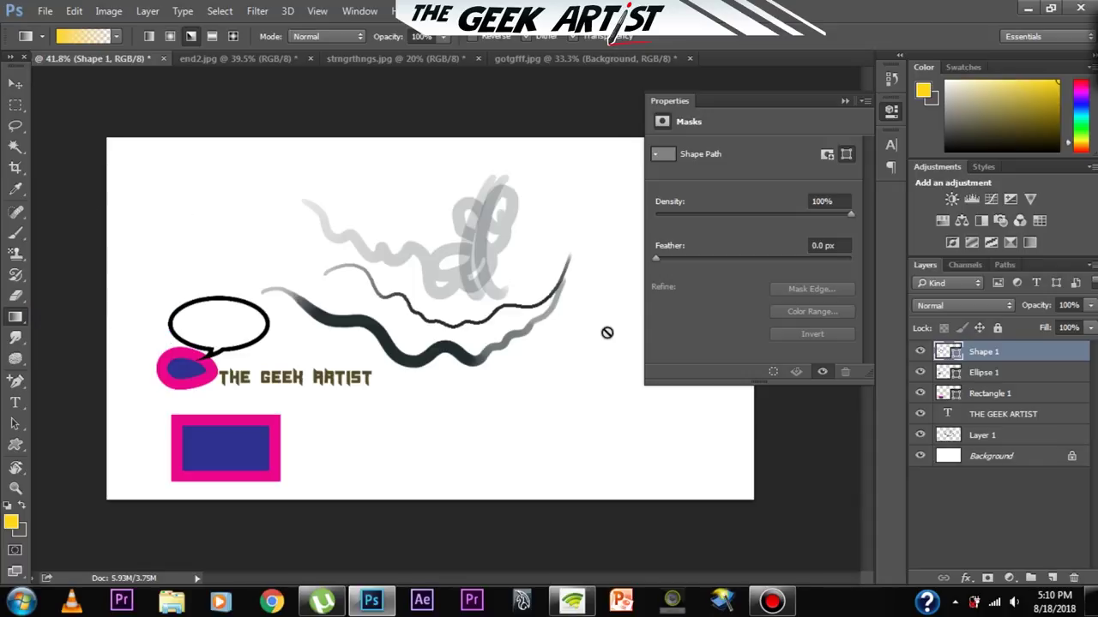
left_click(1009, 439)
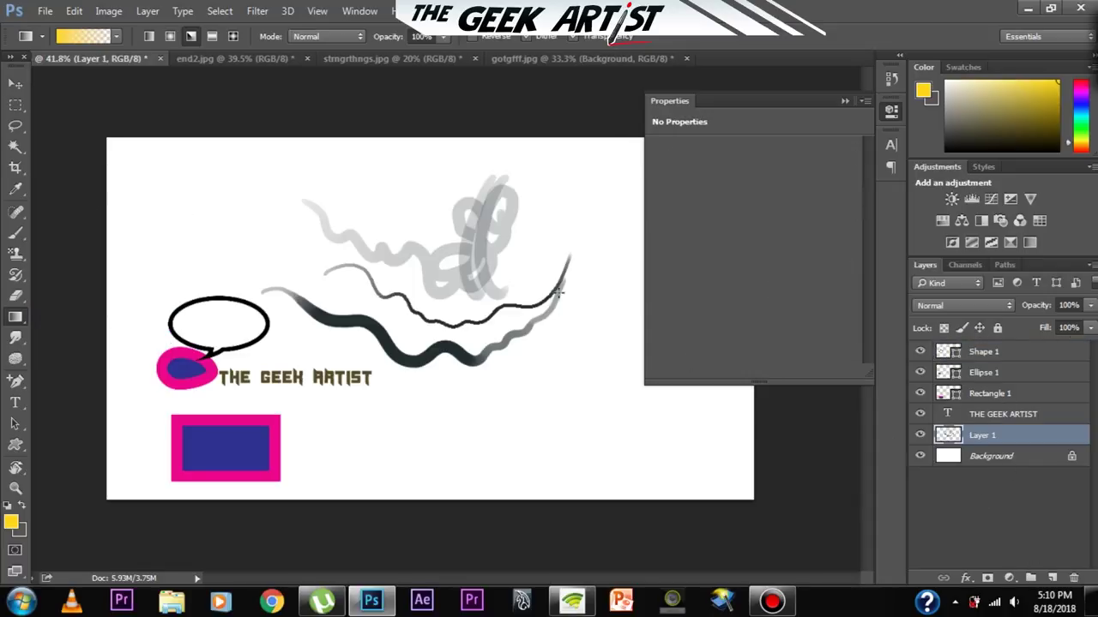
left_click_drag(306, 167, 329, 292)
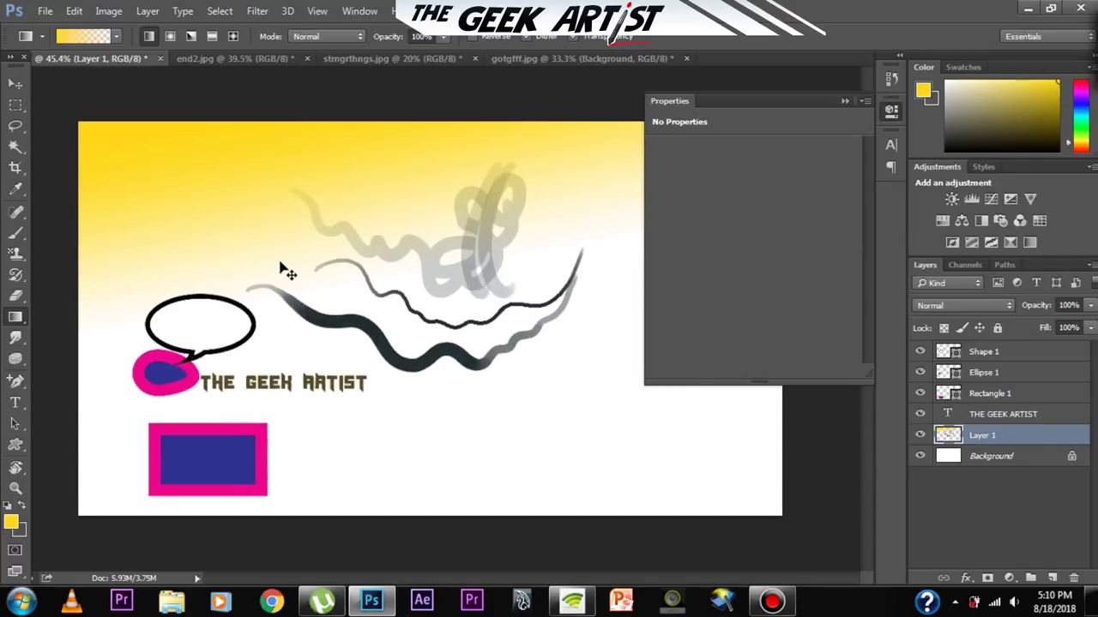
key("ctrl+z")
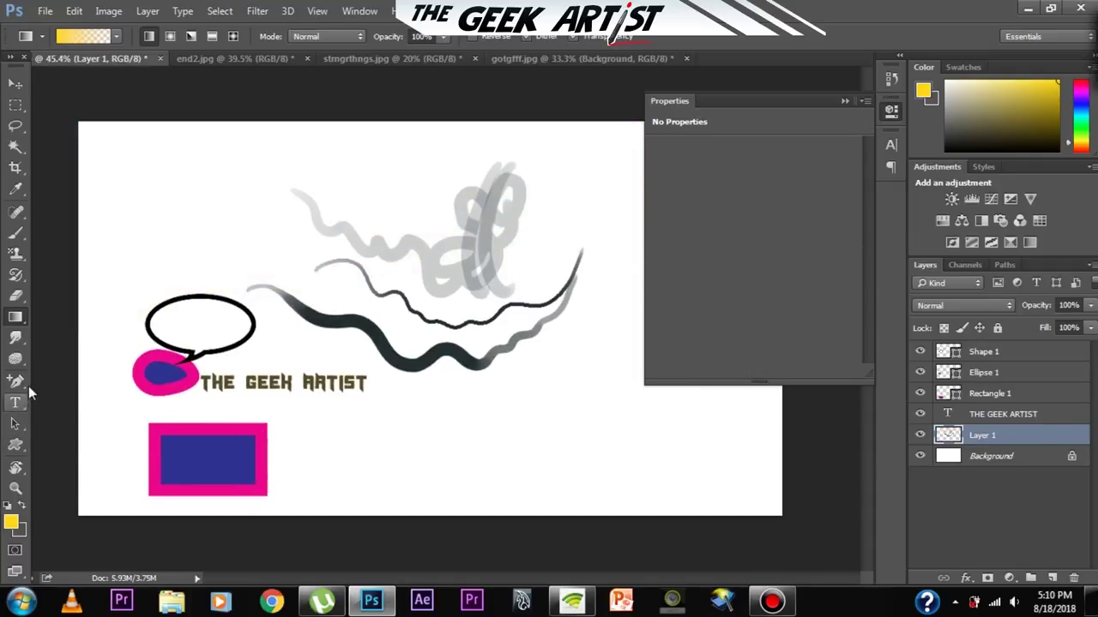
- Try a yellow Paint Bucket fill on the empty area of Layer 1, and undo it
right_click(16, 316)
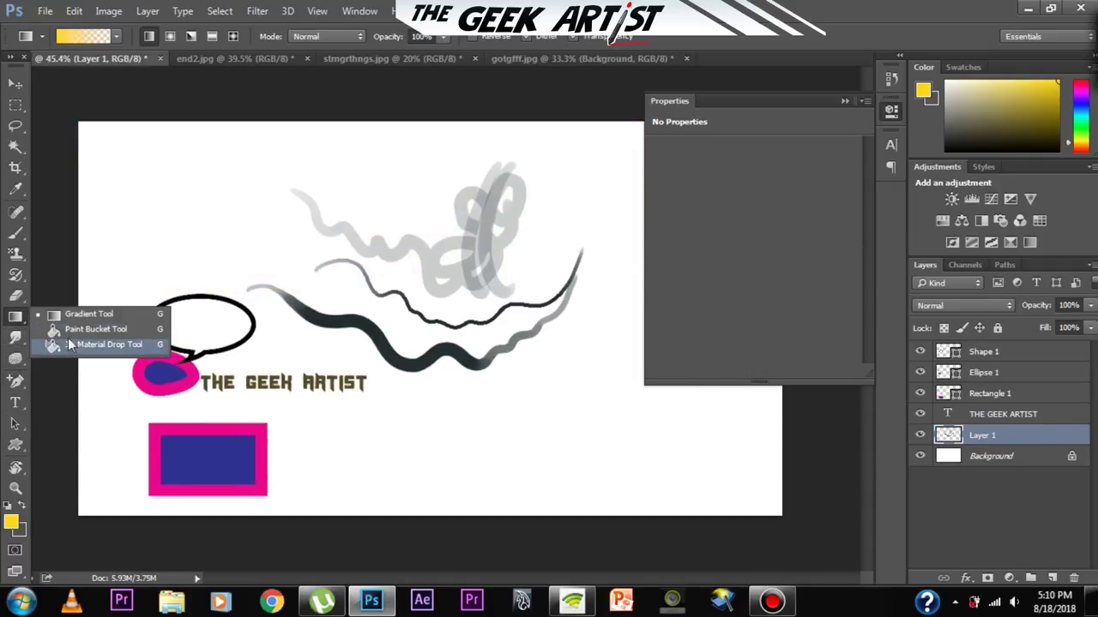
left_click(69, 330)
left_click(257, 237)
key("ctrl+z")
- Switch to the stmgrthngs.jpg image and set the foreground colour to bright green 48ff00
left_click(364, 59)
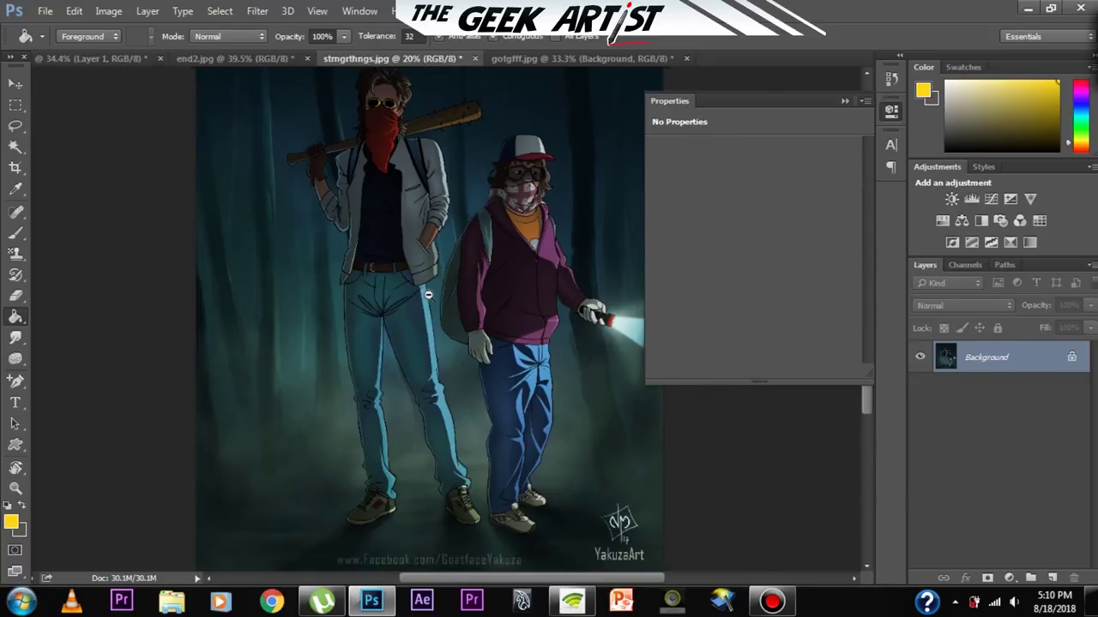
scroll(418, 292, "up", 3)
scroll(422, 313, "down", 2)
scroll(386, 314, "up", 3)
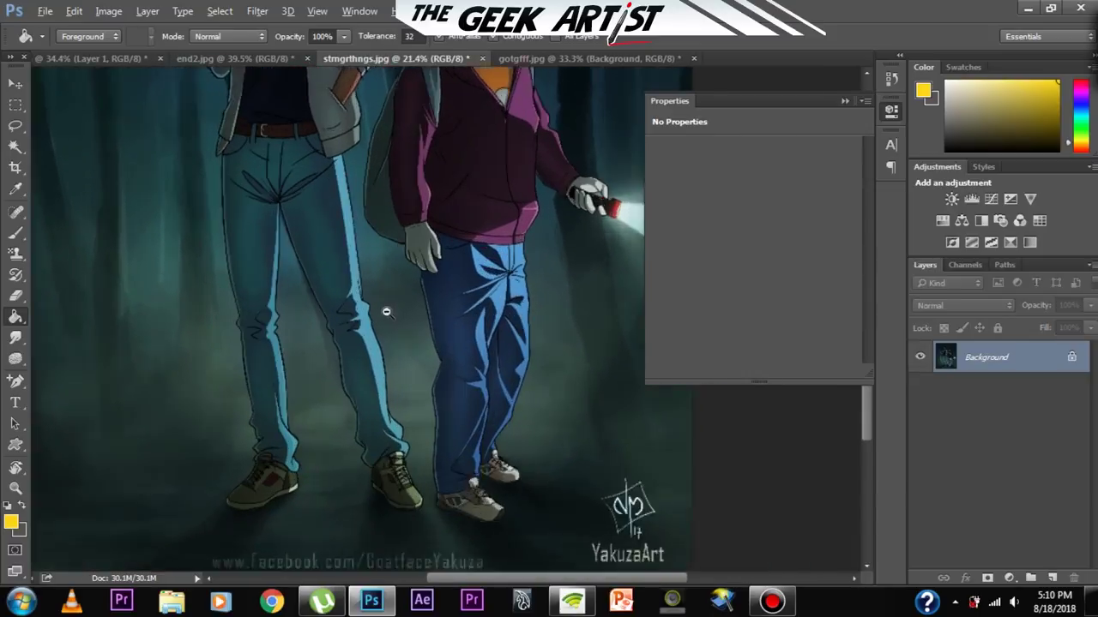
scroll(378, 348, "up", 1)
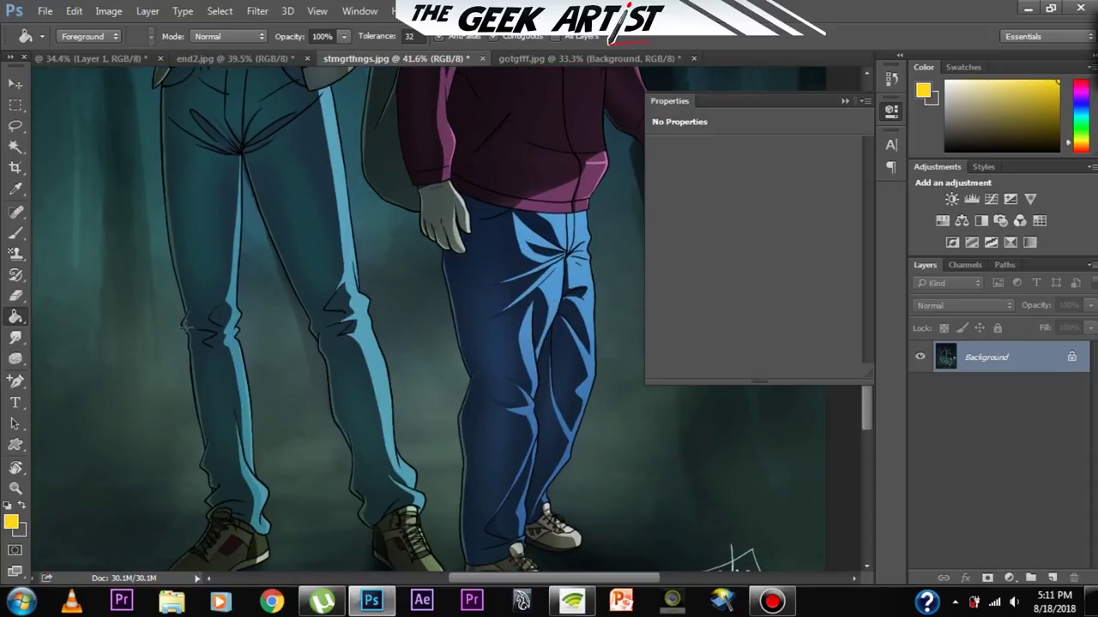
left_click(11, 522)
left_click(851, 323)
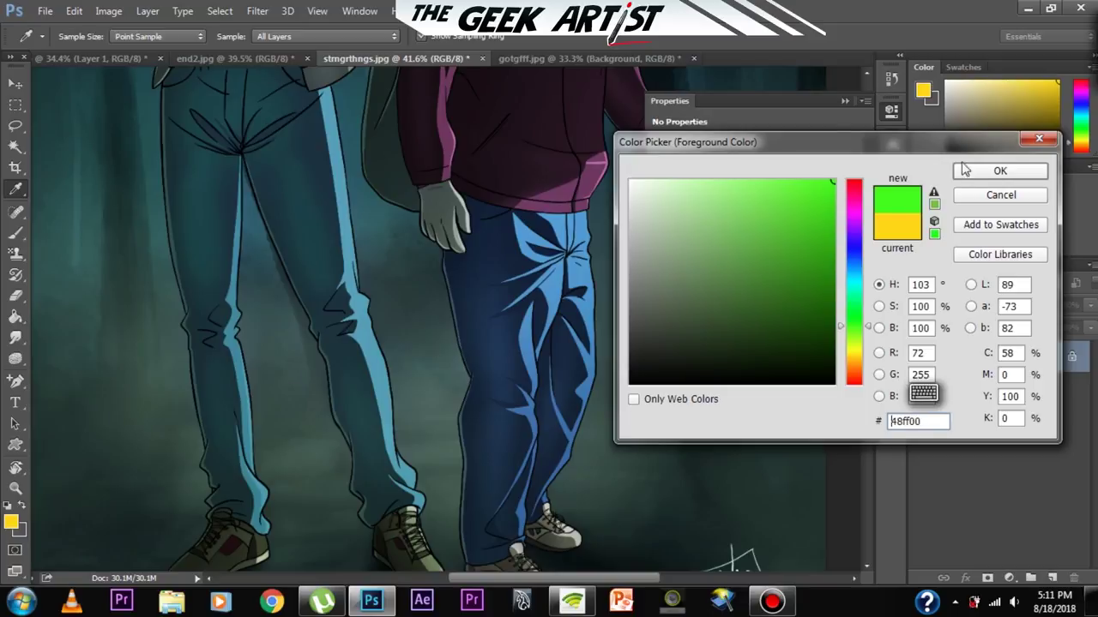
left_click(965, 170)
- Fill the light highlight strips on both legs of the taller figure's jeans with green using the Paint Bucket
key("g")
left_click(341, 199)
scroll(324, 338, "down", 4)
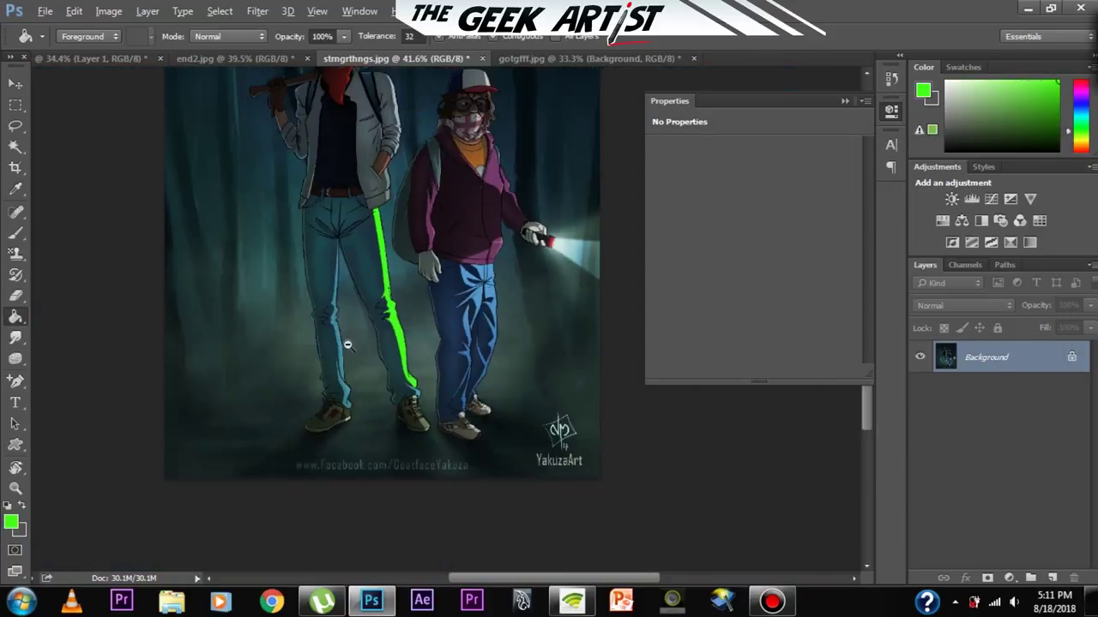
left_click(322, 338)
- Fill the light blue highlights on the upper part of the shorter figure's jeans with the same green
left_click(490, 300)
left_click(504, 302)
left_click(481, 274)
left_click(493, 311)
scroll(492, 334, "down", 2)
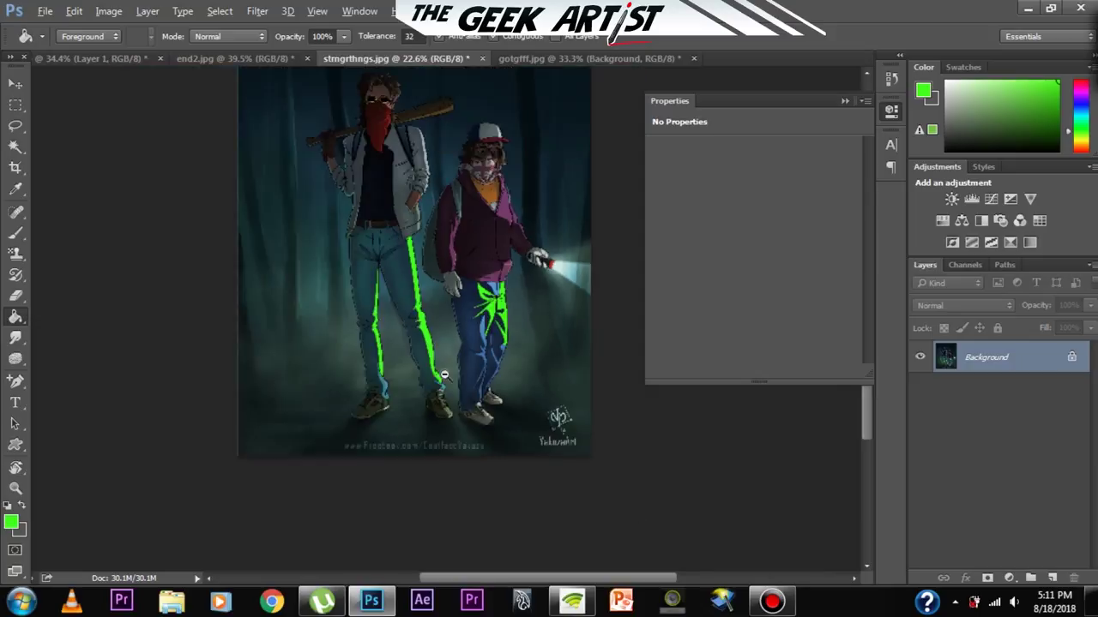
scroll(463, 292, "up", 4)
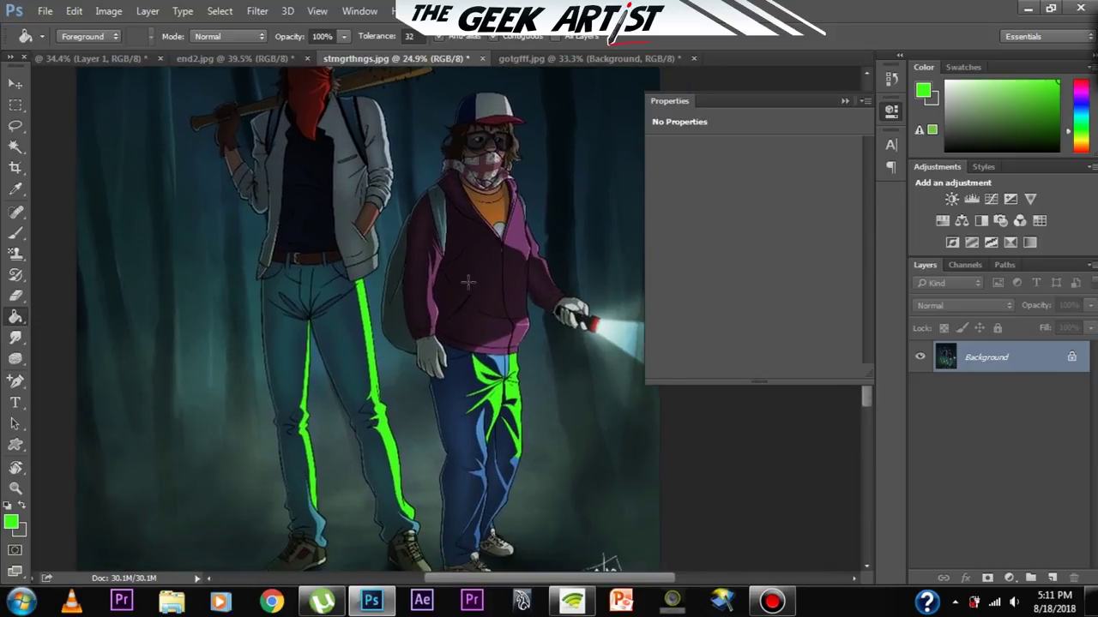
- Zoom in and out of the illustration with the Zoom tool's scrubby zoom
left_click(17, 489)
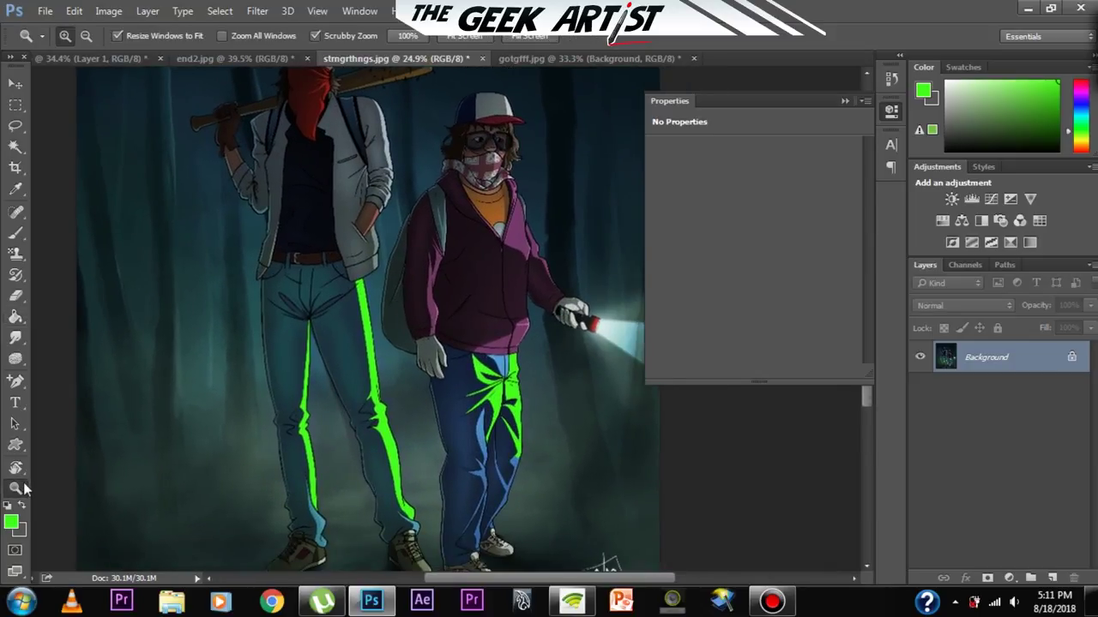
left_click_drag(357, 316, 264, 331)
mouse_move(436, 328)
left_mouse_down()
mouse_move(412, 321)
mouse_move(395, 334)
mouse_move(402, 348)
mouse_move(428, 323)
mouse_move(344, 110)
left_mouse_up()
left_click_drag(371, 335, 424, 237)
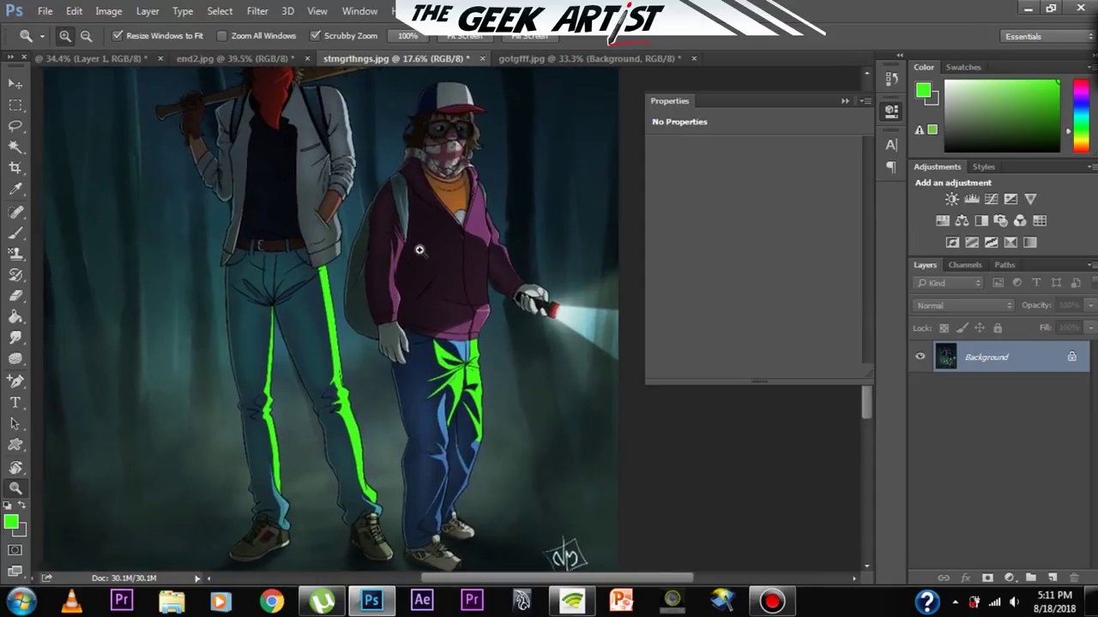
scroll(423, 237, "down", 5)
scroll(360, 257, "up", 5)
scroll(317, 251, "up", 1)
- Return to the Move tool, collapse the Properties panel and bring the whole illustration into view
key("v")
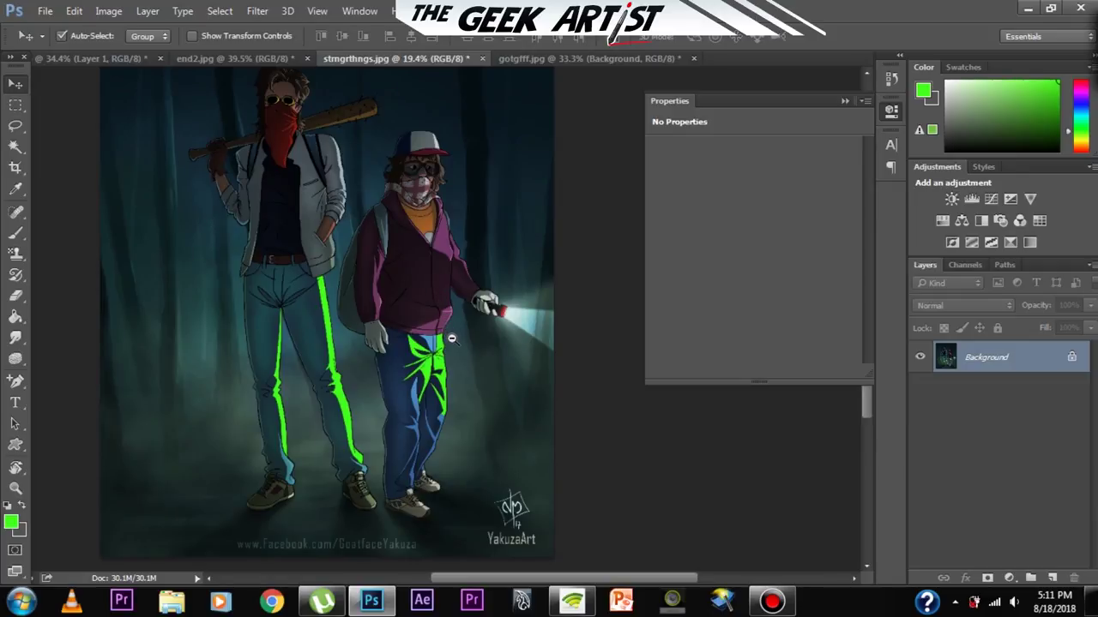
left_click_drag(457, 338, 413, 368)
key("ctrl+0")
left_click(846, 101)
mouse_move(486, 358)
left_mouse_down()
mouse_move(443, 367)
mouse_move(502, 343)
mouse_move(480, 347)
left_mouse_up()
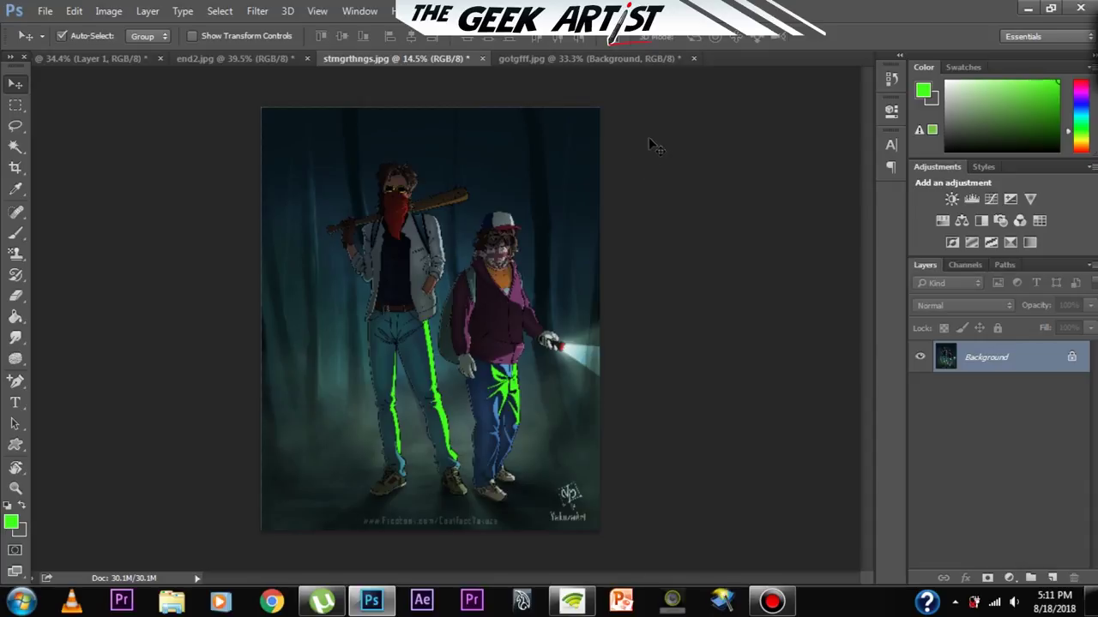